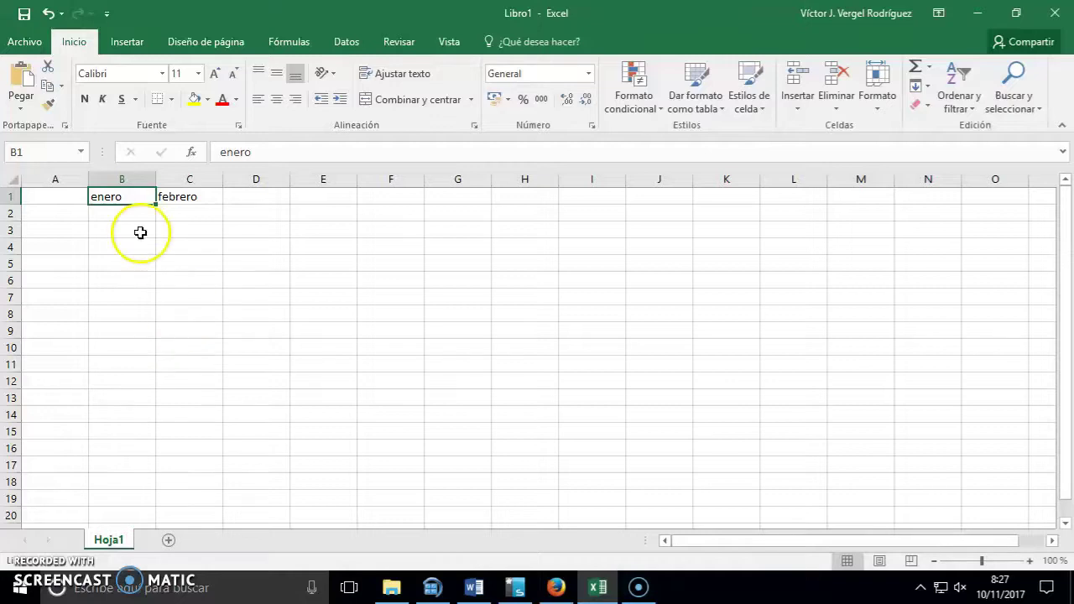
Extend enero and febrero from B1:C1 across to M1 to fill the months through diciembre.
shift+click(172, 198)
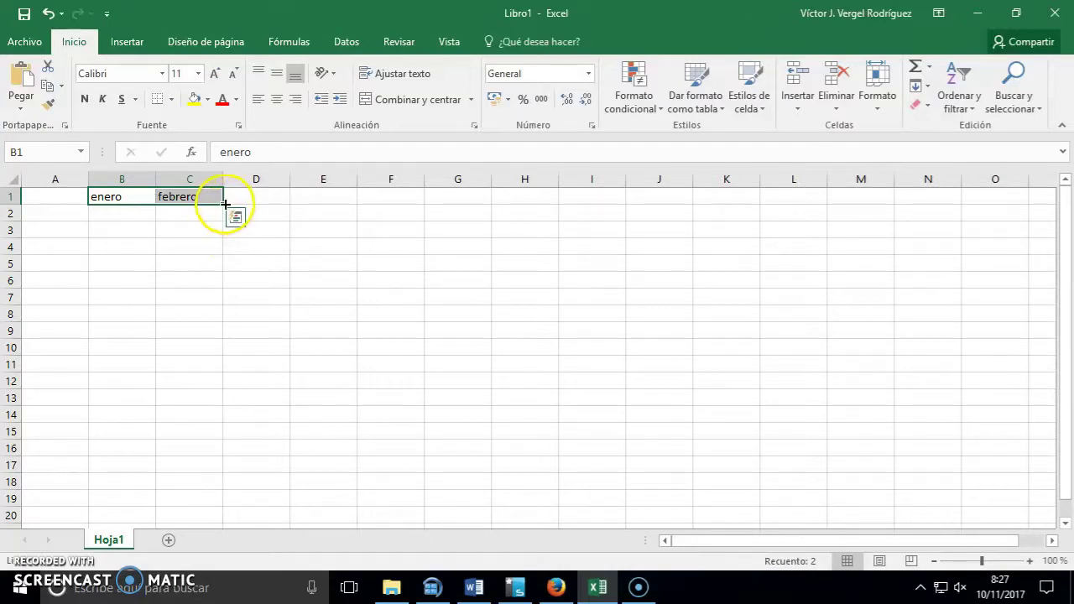
mouse_move(225, 204)
mouse_down()
mouse_move(755, 222)
mouse_move(886, 214)
mouse_up()
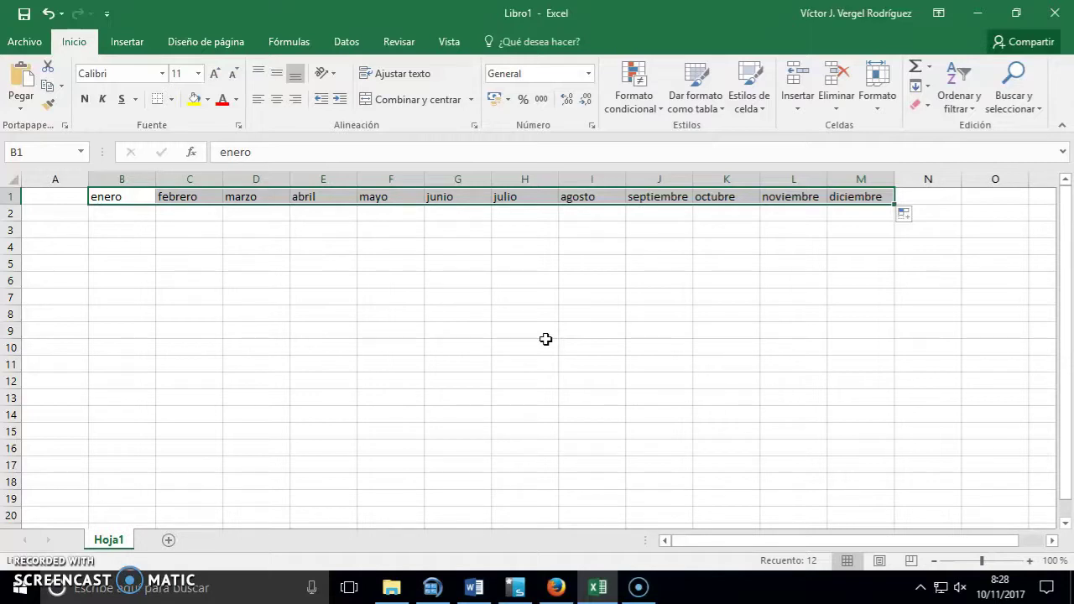
click(69, 216)
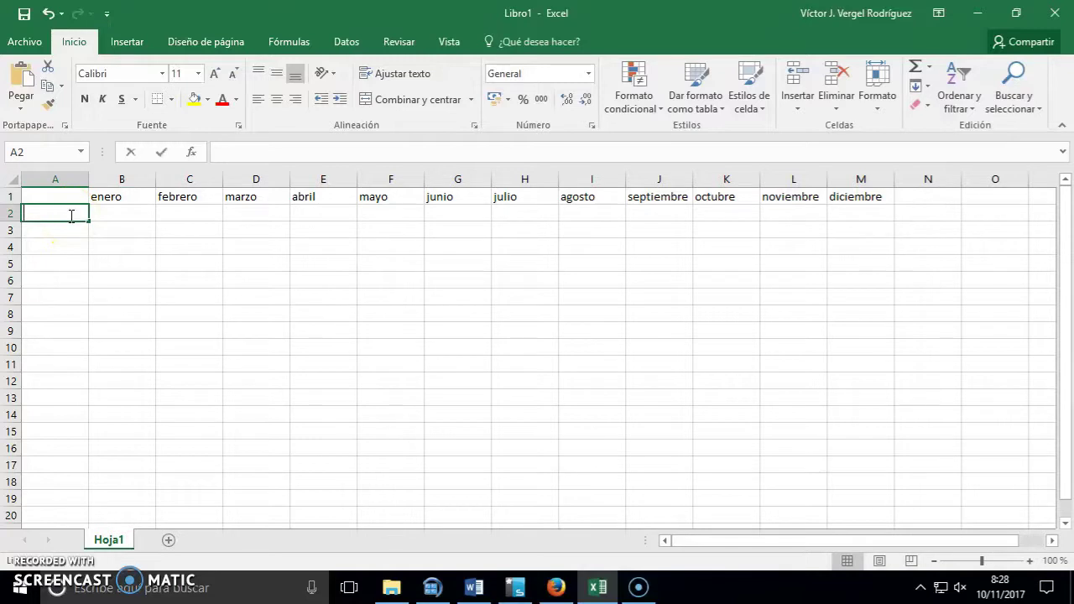
Enter empleado 1 and empleado 2 in A2:A3.
text(empleado 1)
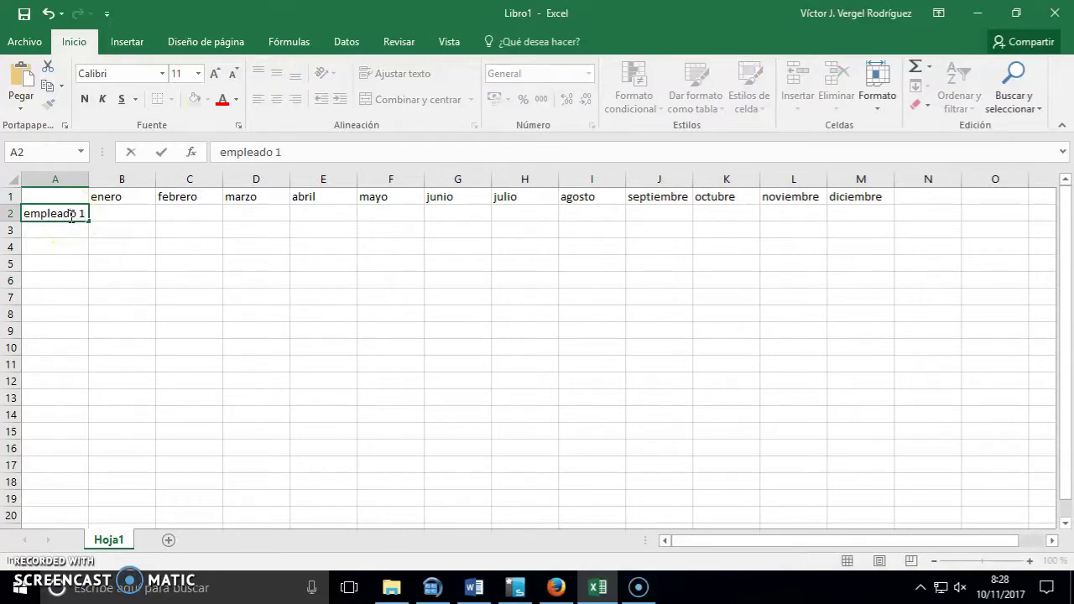
key(Return)
key(BackSpace)
key(BackSpace)
text(leado 2)
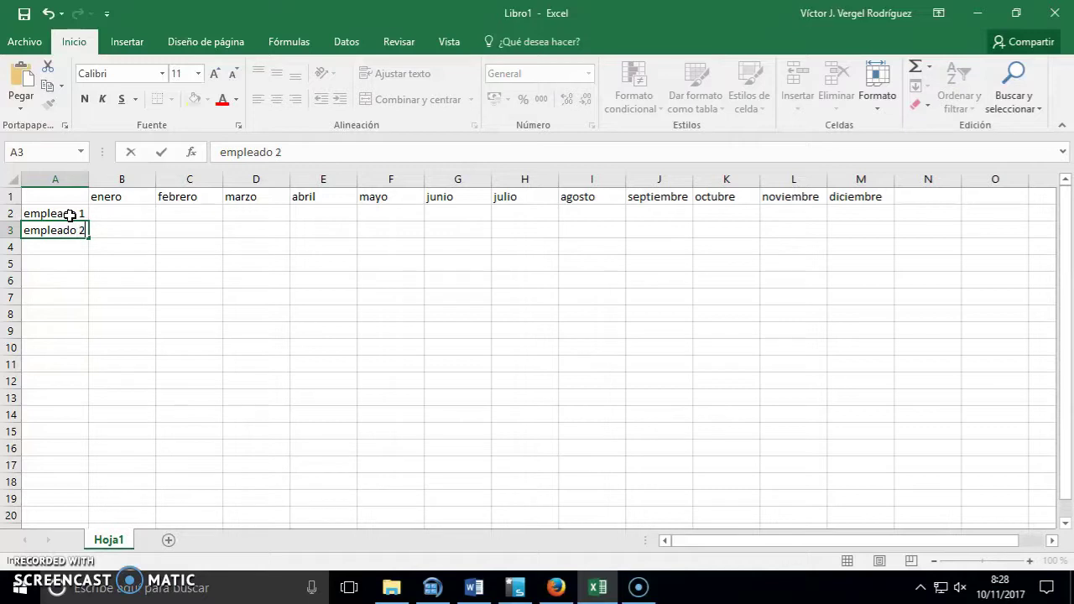
key(Return)
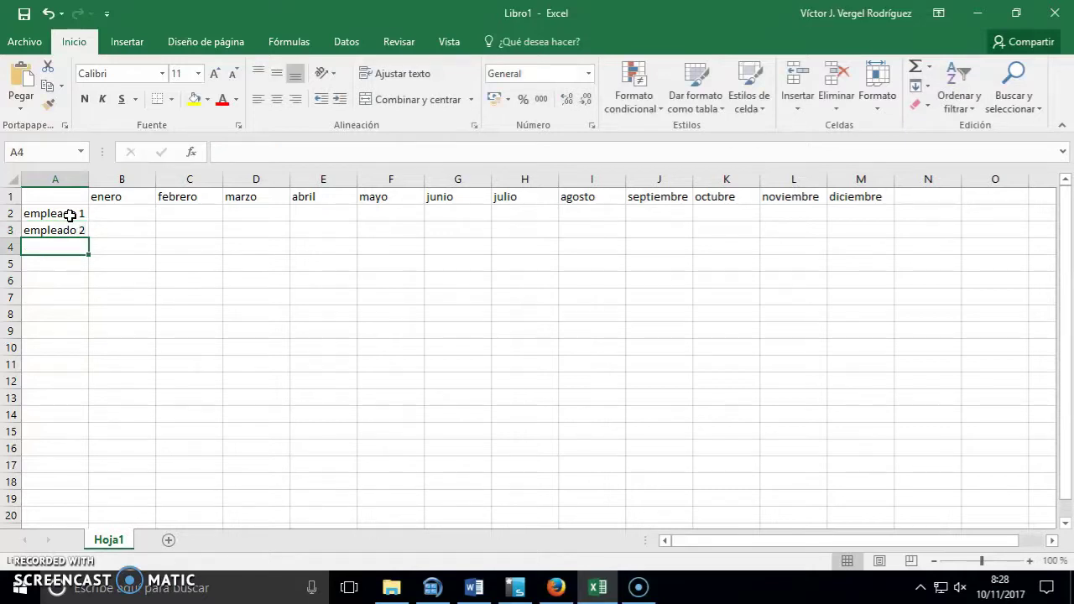
Fill the employee series down to empleado 15 in A16 and select columns A through M.
key(Up)
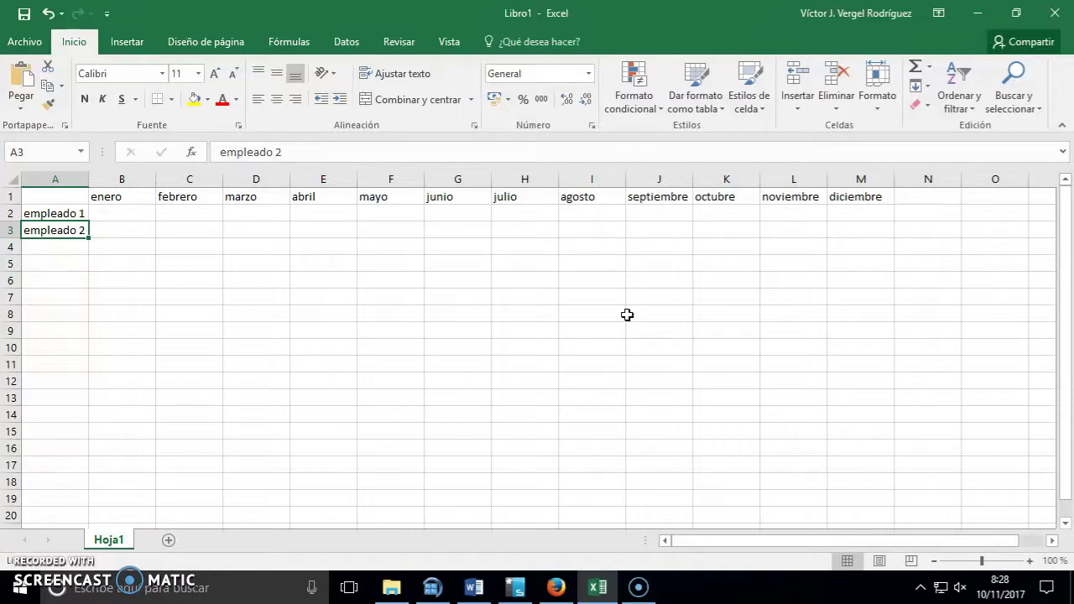
key(Up)
key(shift+Down)
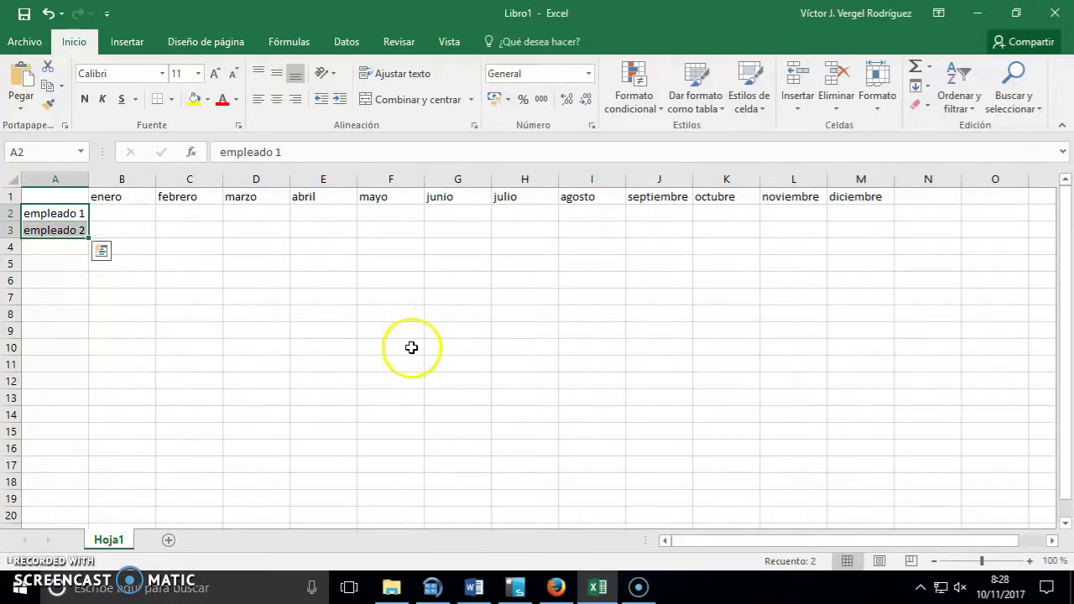
drag(90, 238, 86, 450)
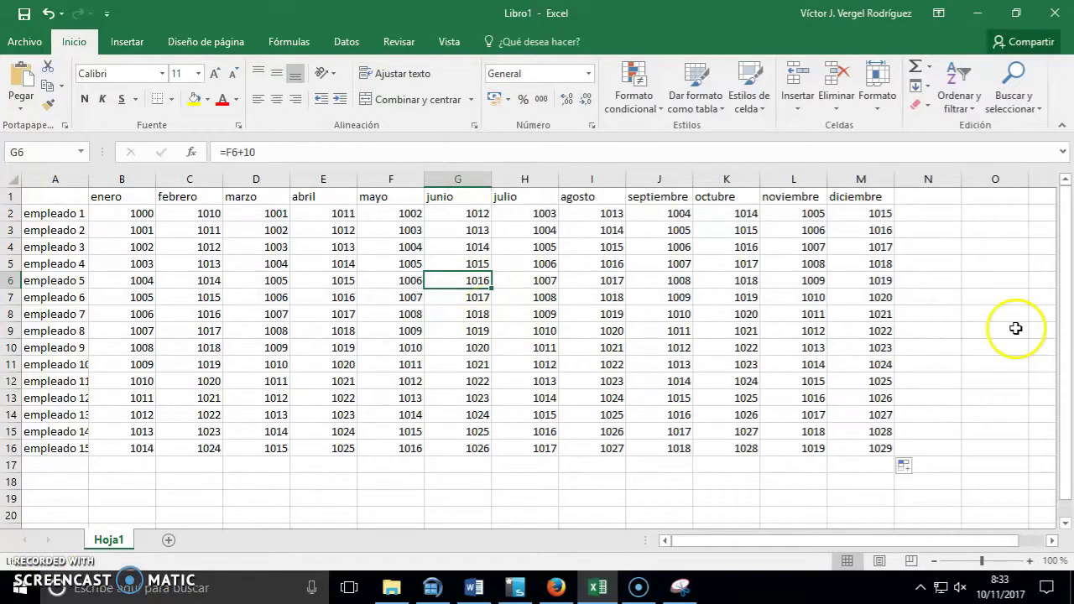
drag(861, 178, 28, 178)
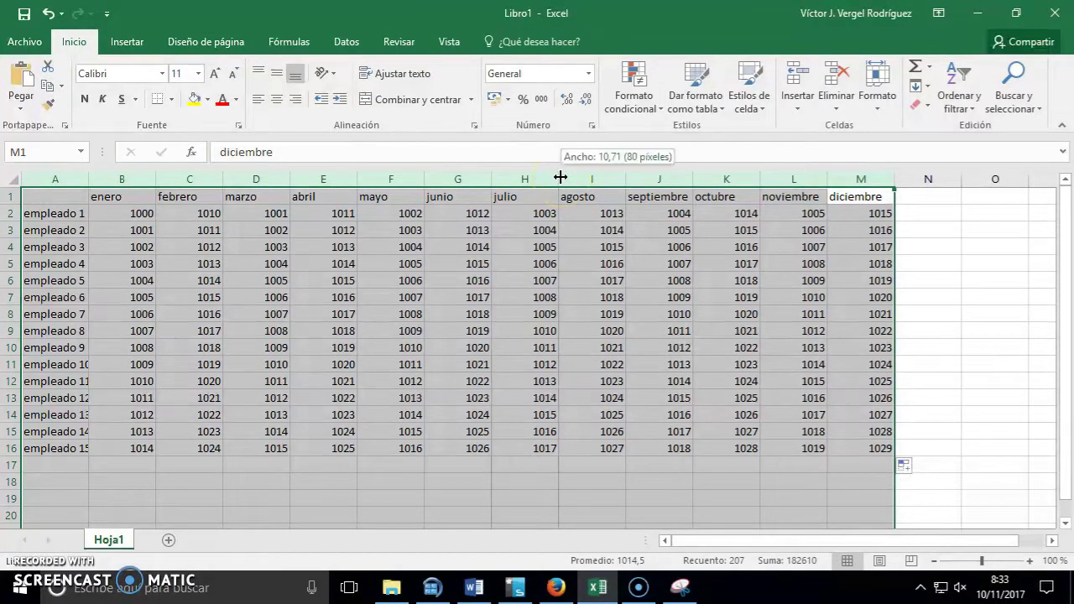
AutoFit columns A to M and widen them slightly by dragging borders.
double_click(559, 177)
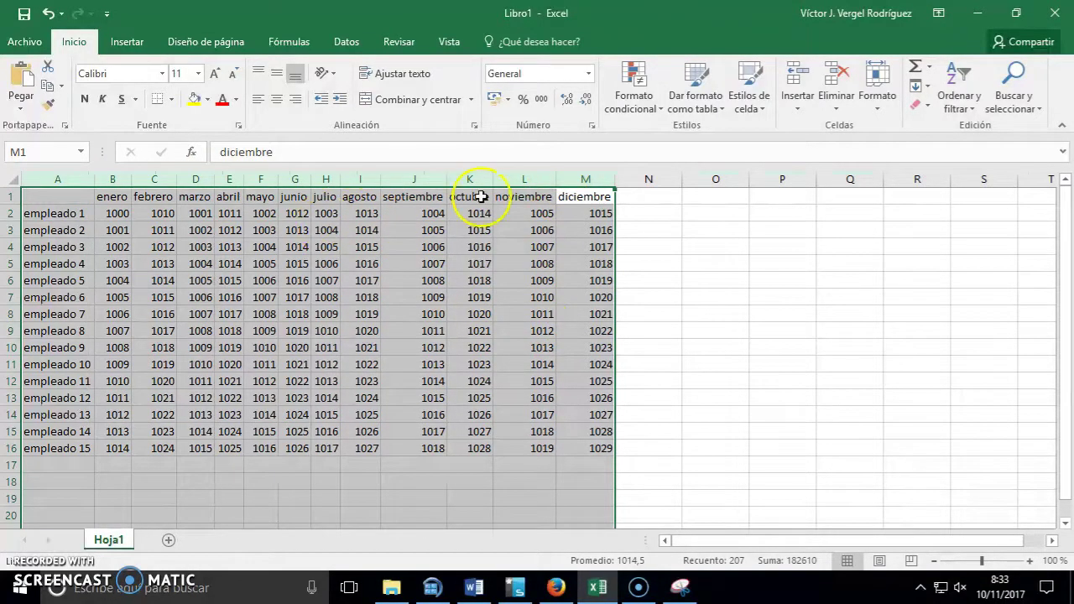
click(176, 178)
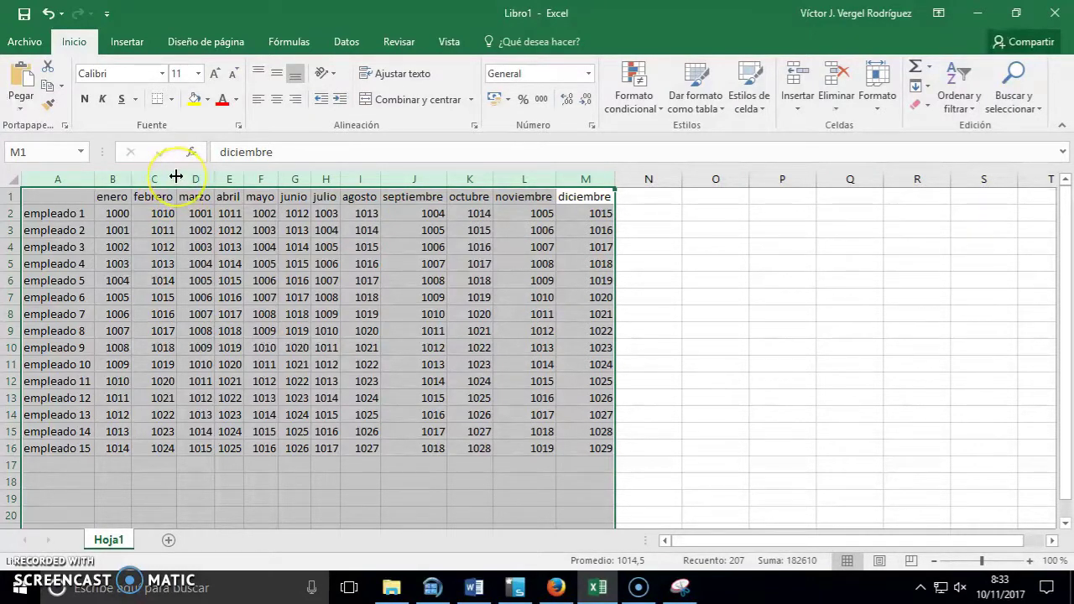
drag(176, 176, 193, 176)
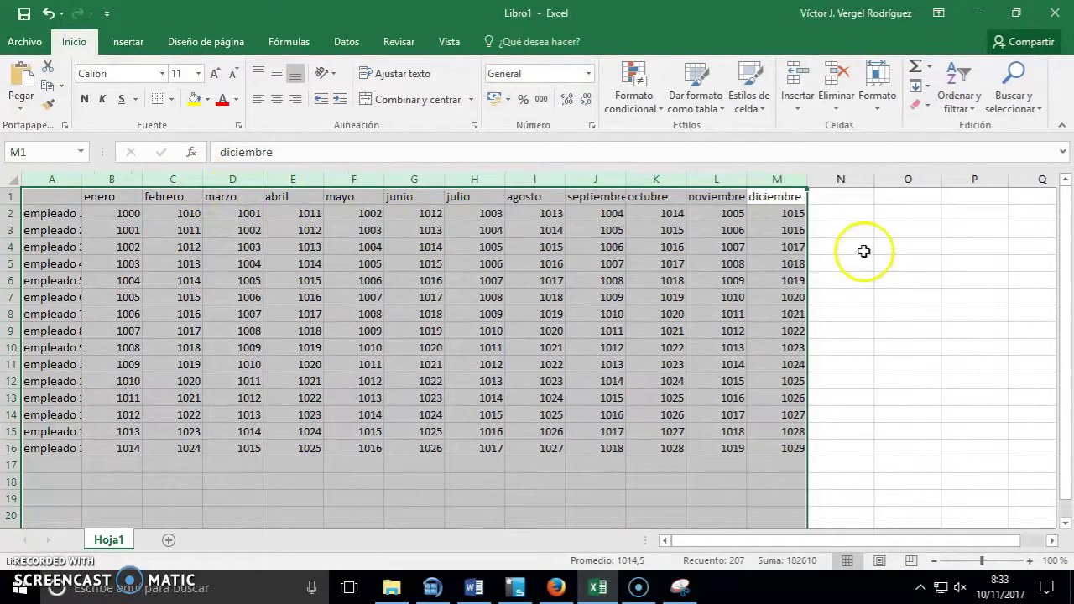
drag(264, 179, 265, 179)
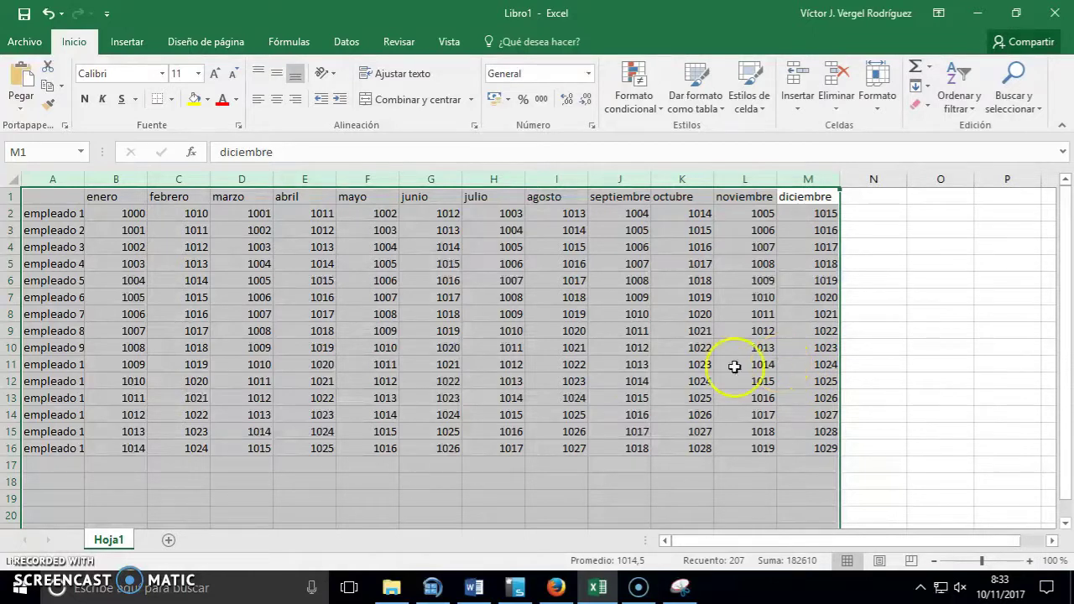
click(567, 263)
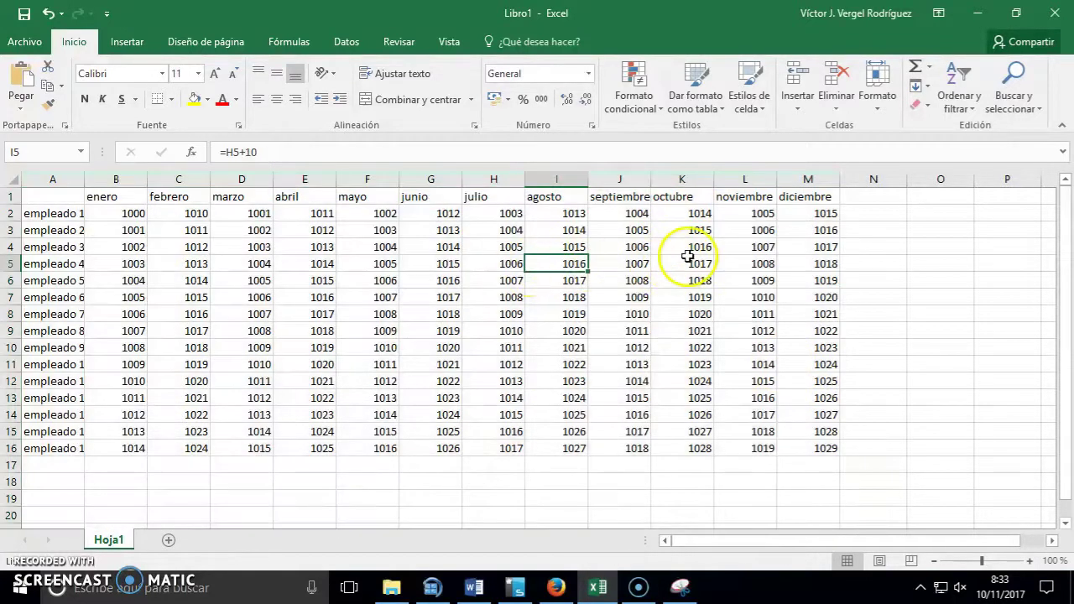
Check the formulas behind several monthly figures, then bring up the Dar formato como tabla gallery.
click(252, 280)
click(631, 348)
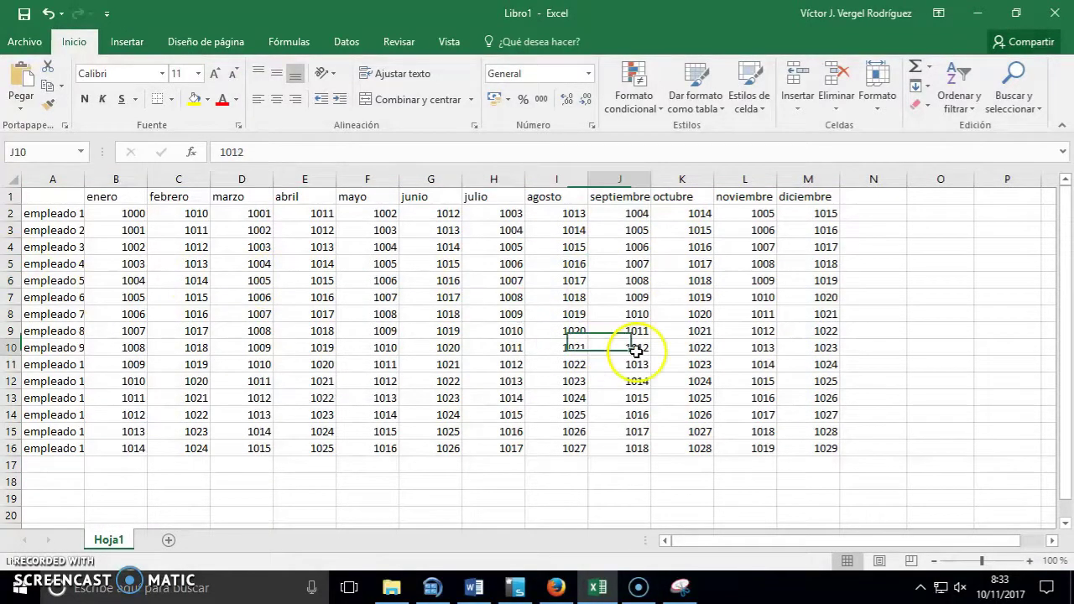
click(311, 381)
click(120, 247)
click(570, 249)
click(567, 362)
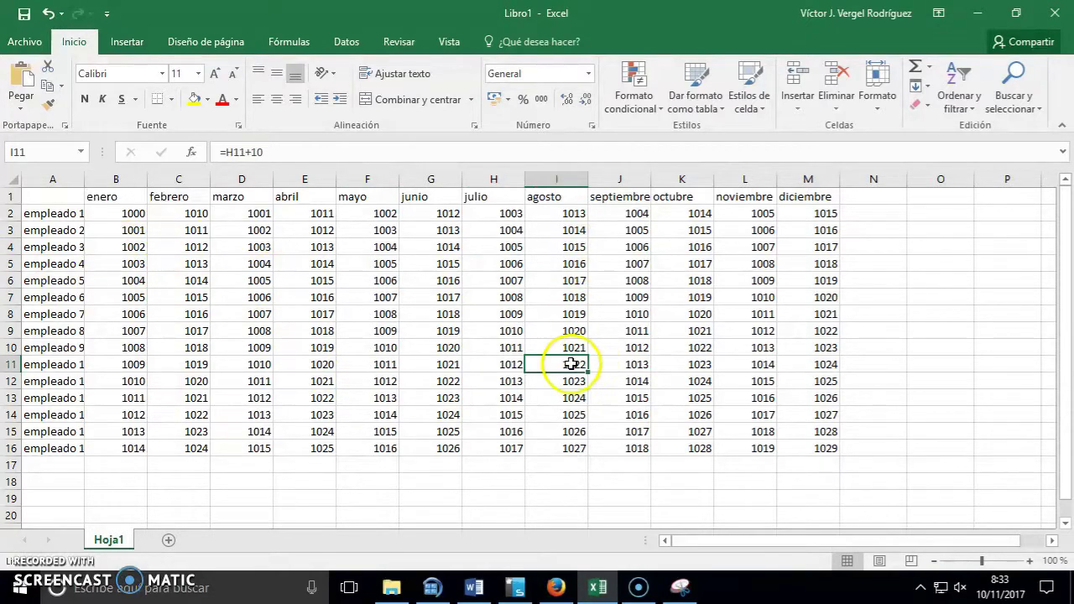
click(428, 347)
click(699, 105)
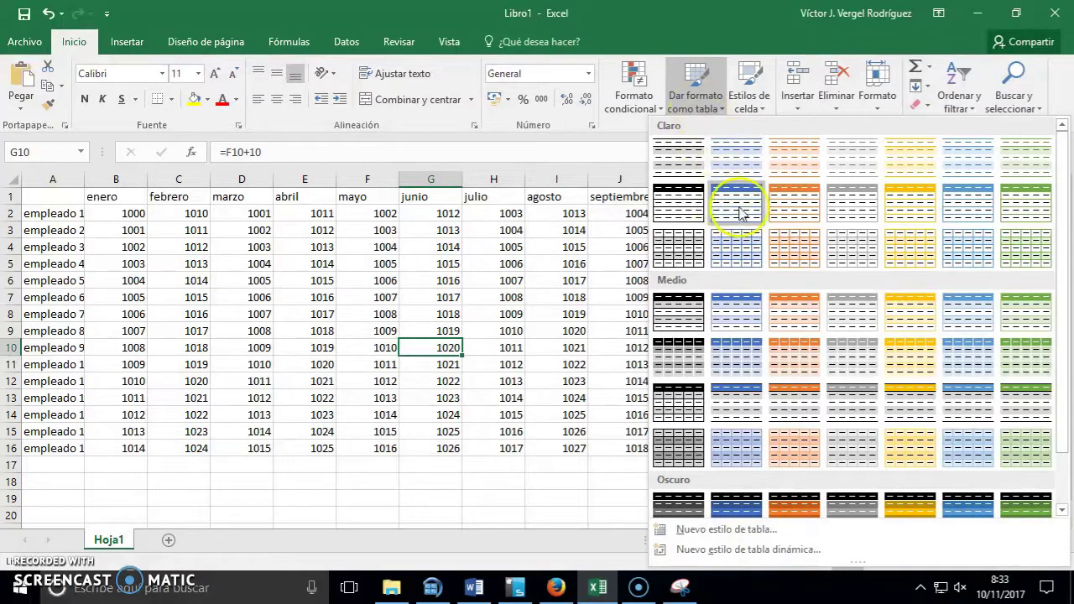
Apply a yellow Claro table style to =$A$1:$M$16 with 'La tabla tiene encabezados' ticked.
scroll(960, 269, down, 1)
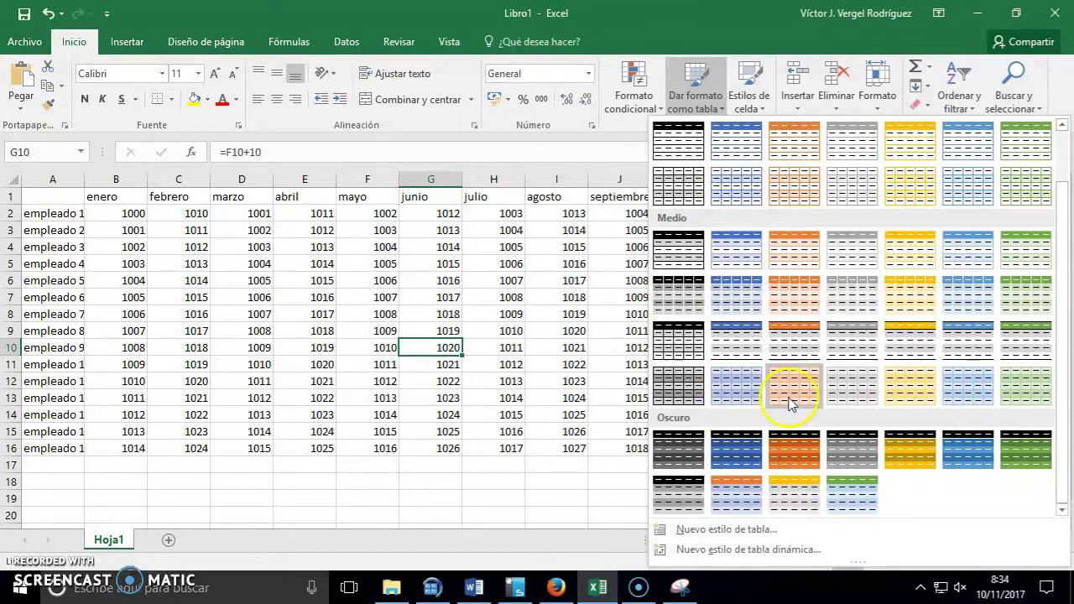
scroll(789, 403, up, 1)
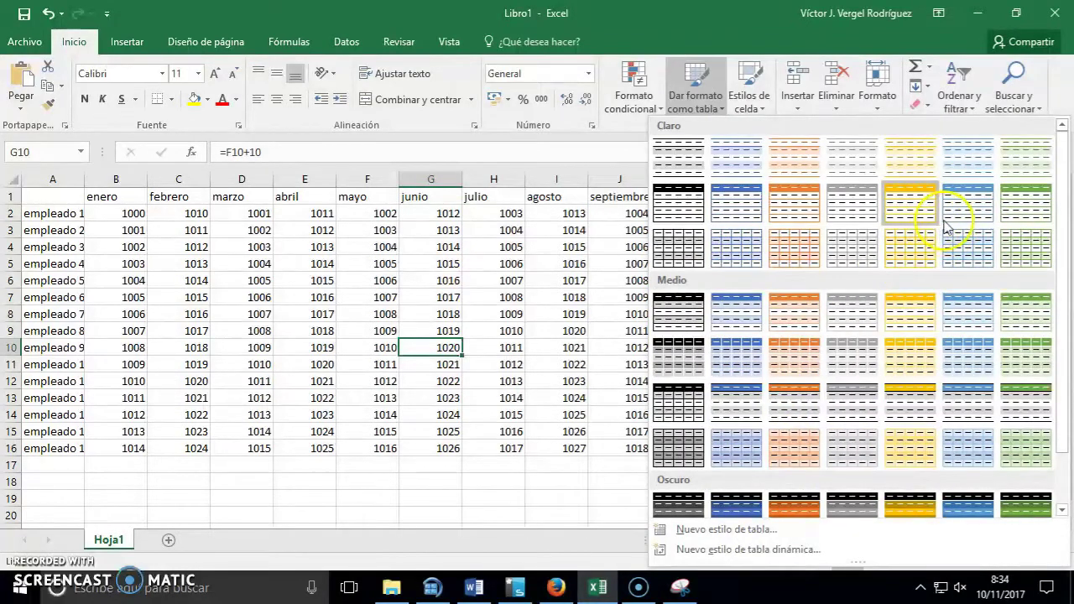
click(908, 206)
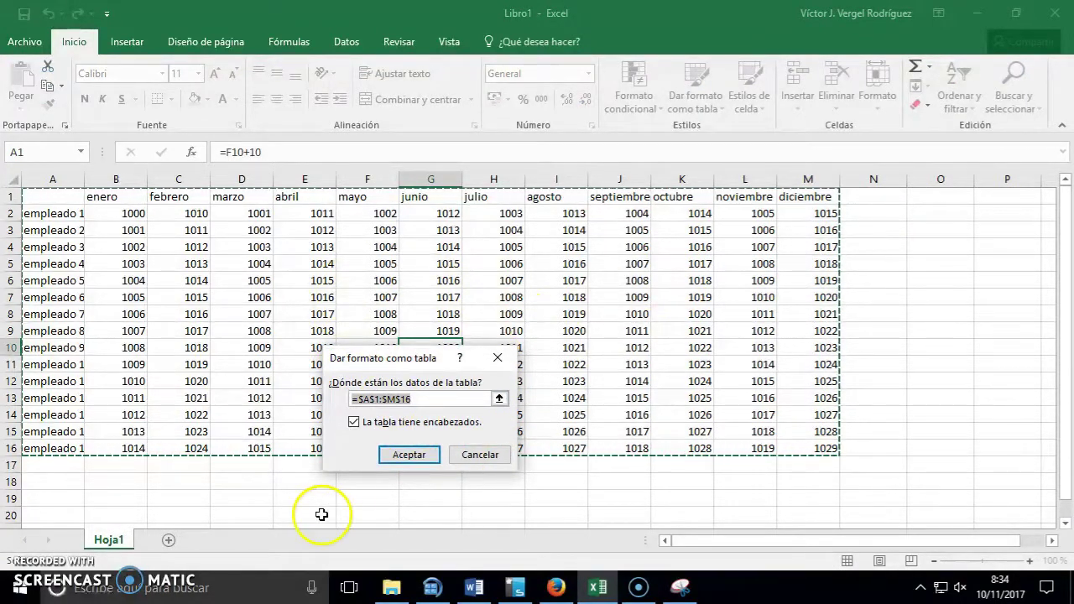
click(380, 399)
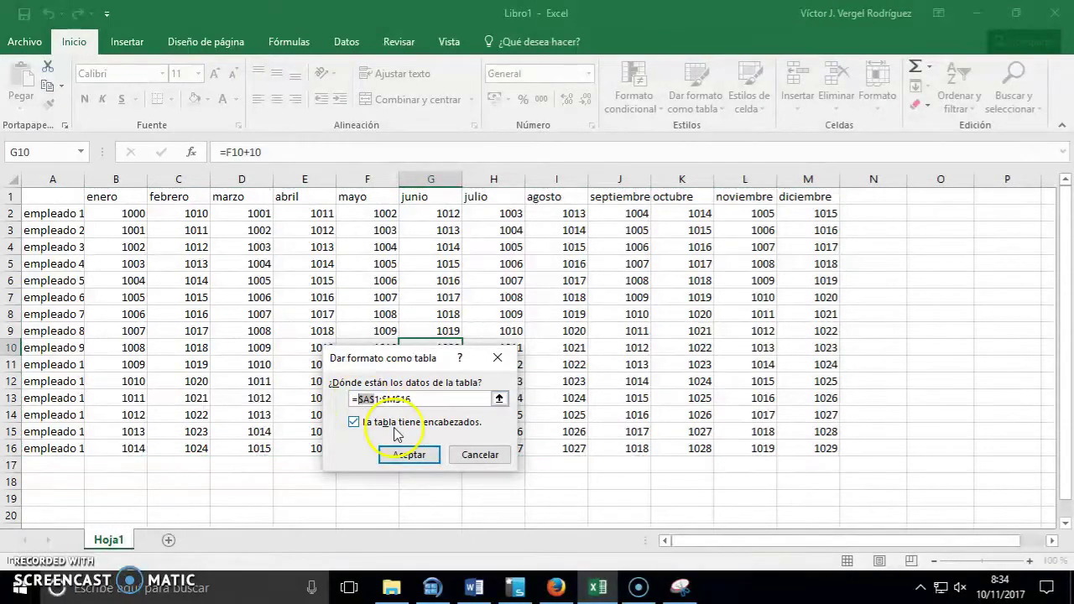
drag(386, 398, 352, 398)
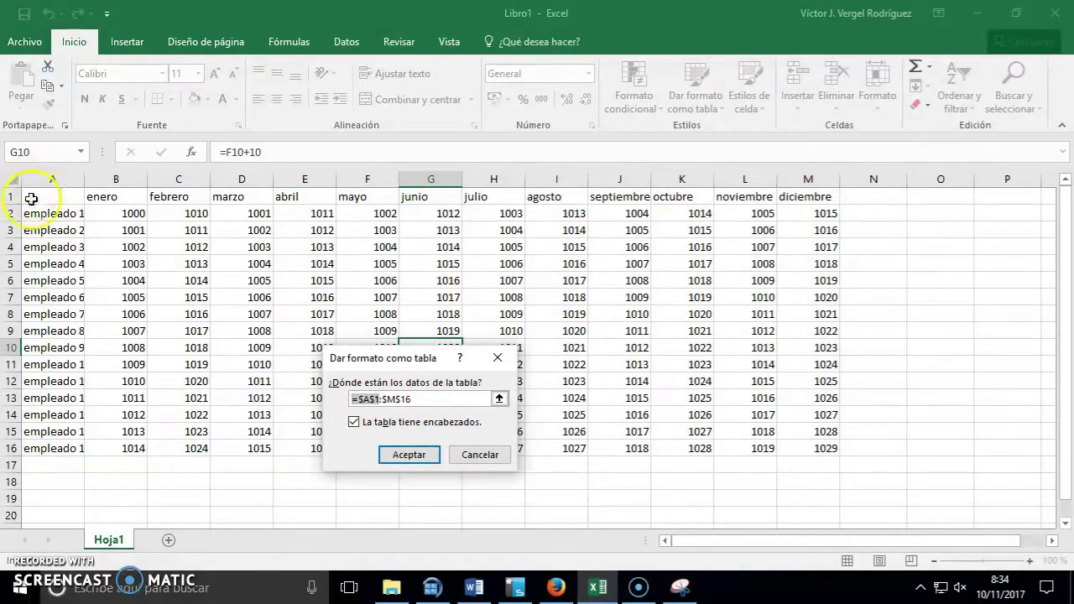
drag(411, 398, 382, 398)
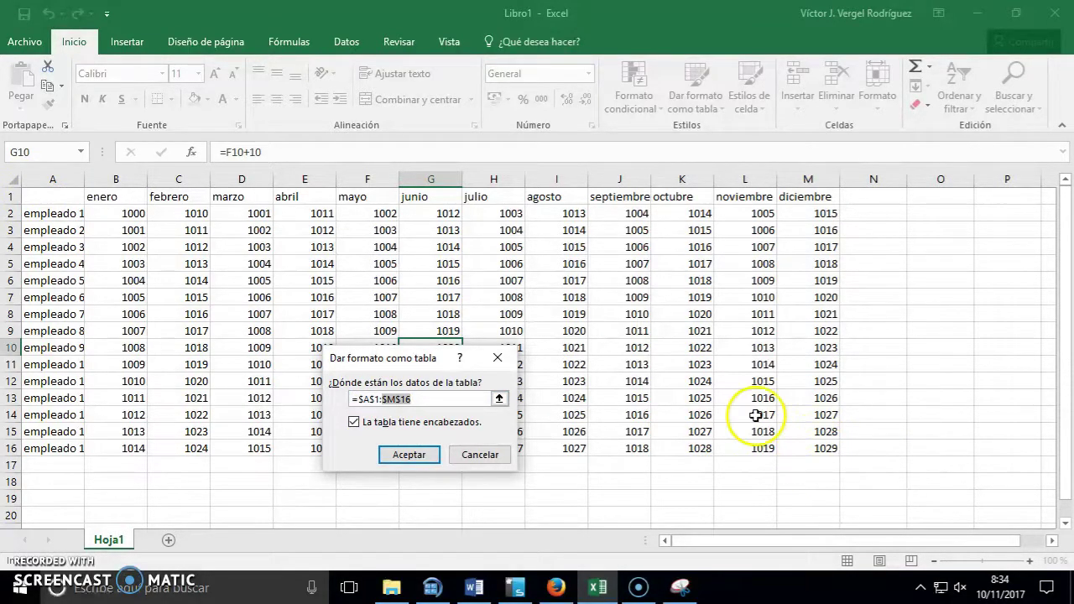
click(409, 454)
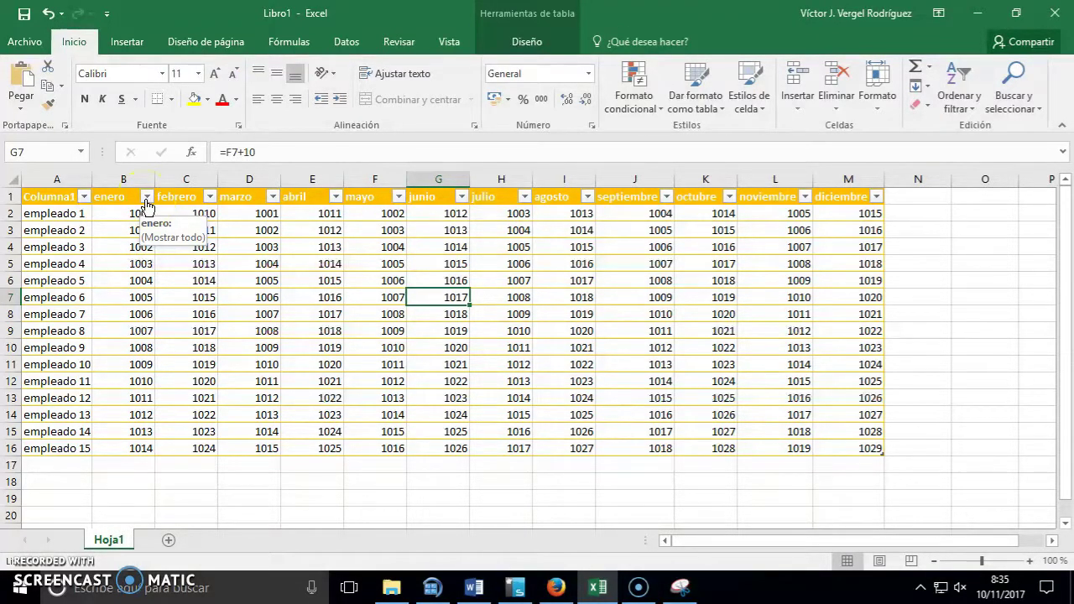
Peek at the enero and febrero filter menus and close them again.
click(146, 196)
click(146, 196)
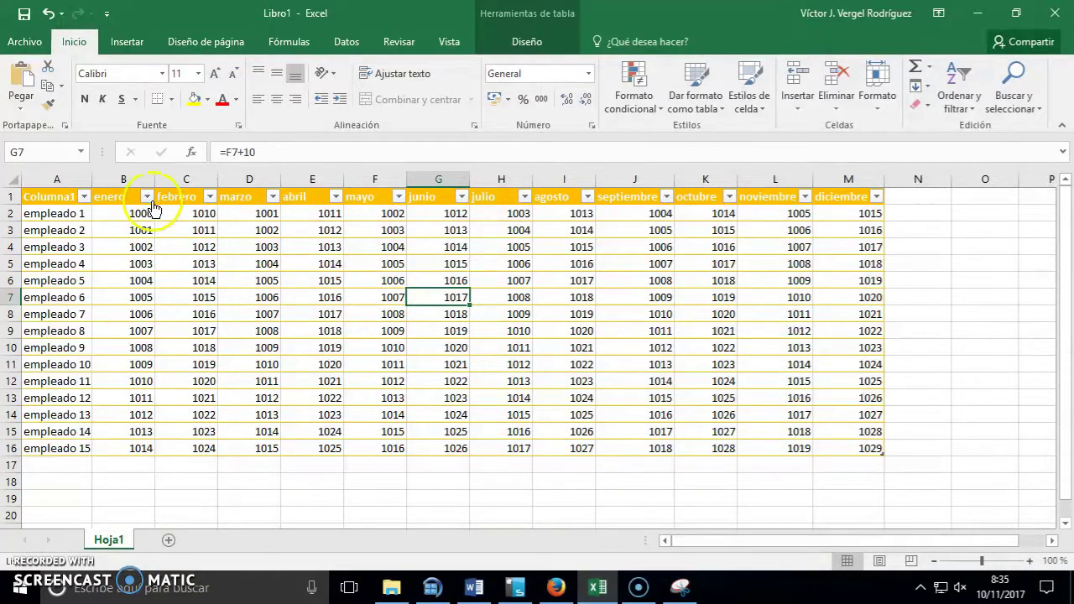
click(210, 197)
click(210, 197)
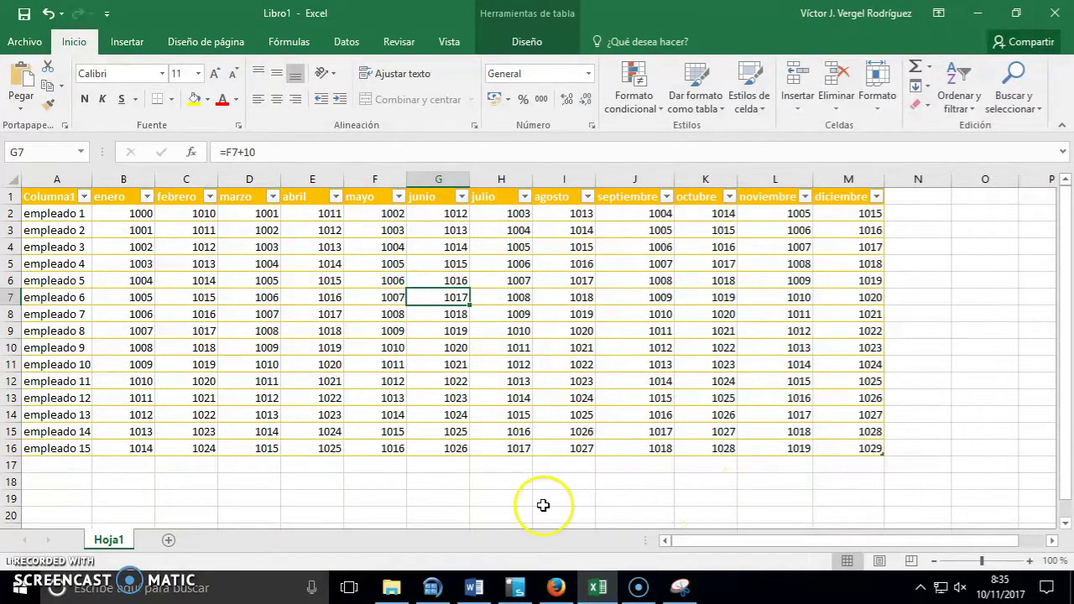
mouse_move(484, 595)
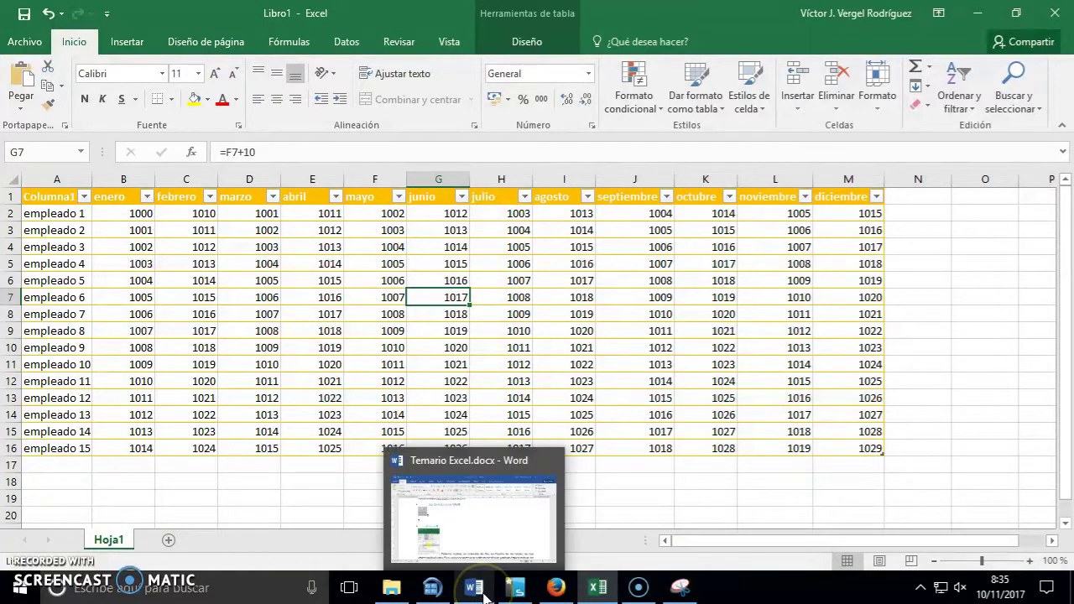
click(568, 313)
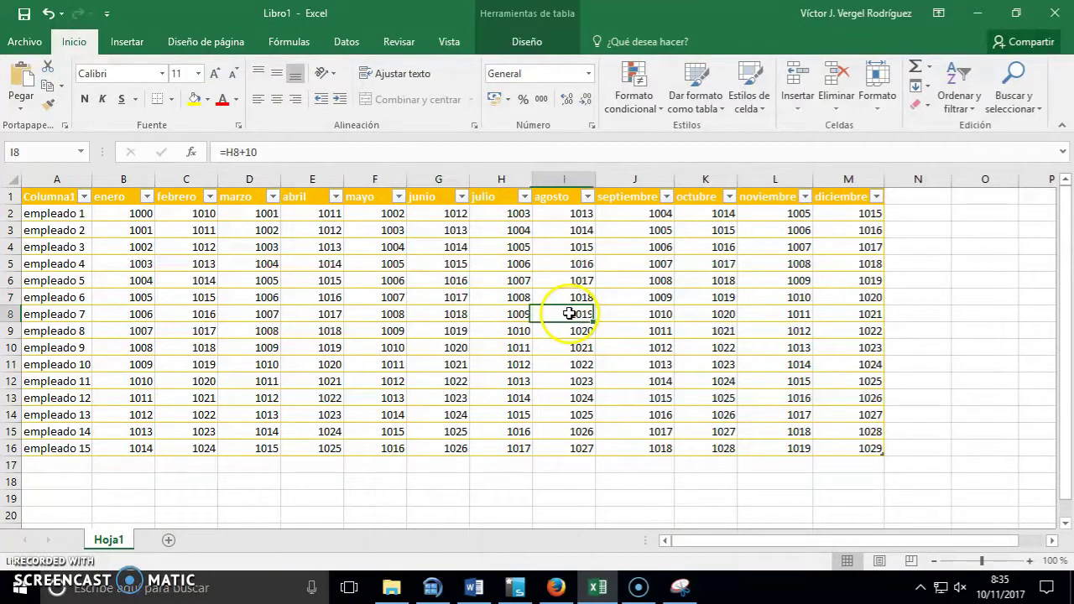
Show the Filtros de número choices for the agosto column.
click(586, 197)
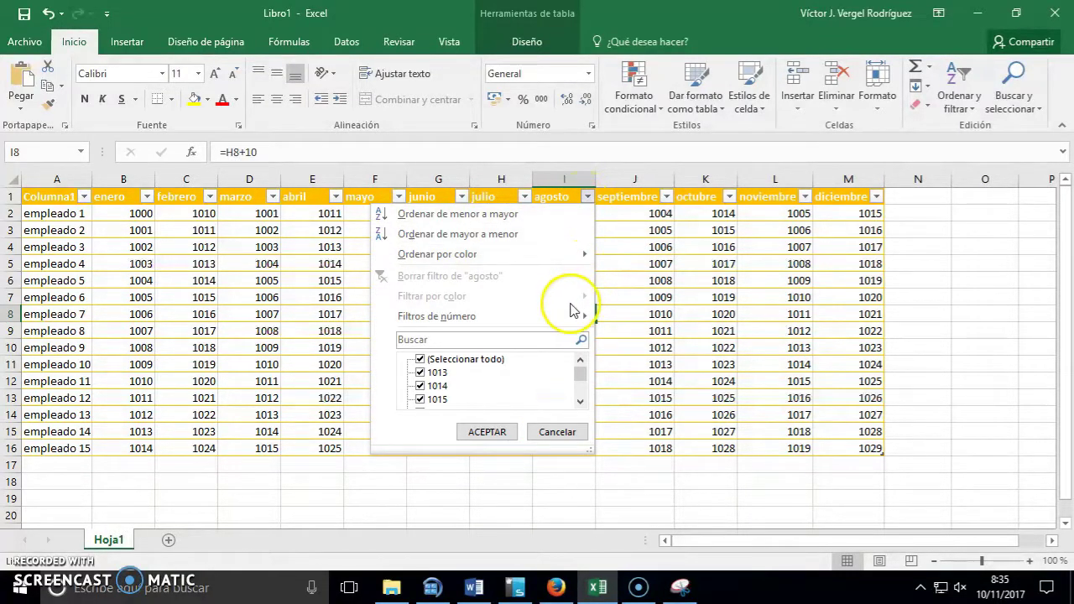
drag(588, 376, 585, 389)
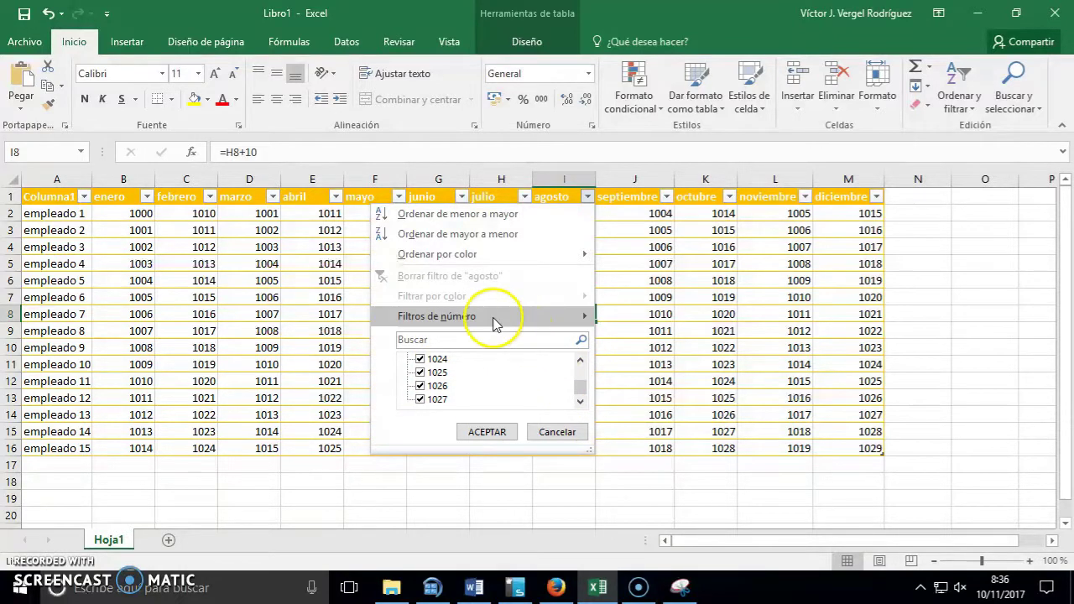
mouse_move(492, 319)
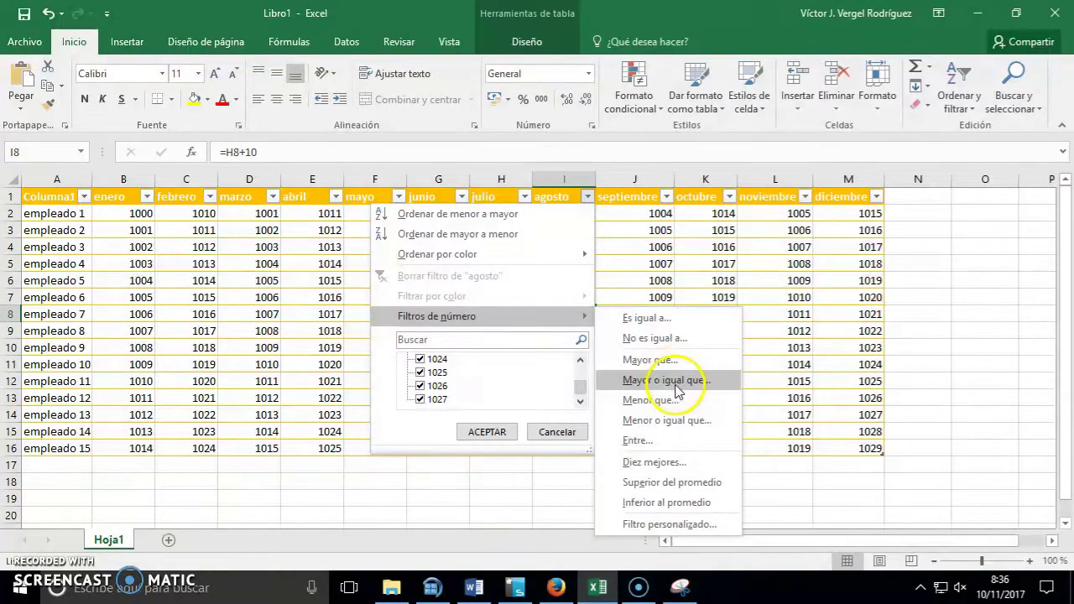
Filter agosto with Menor que 1018 in Autofiltro personalizado.
click(650, 401)
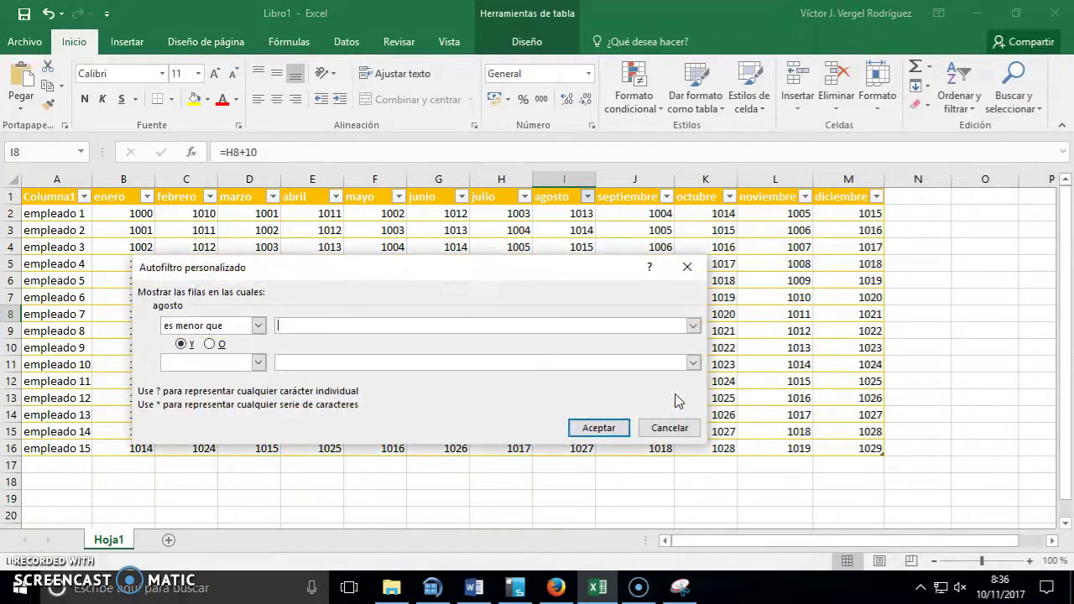
text(1018)
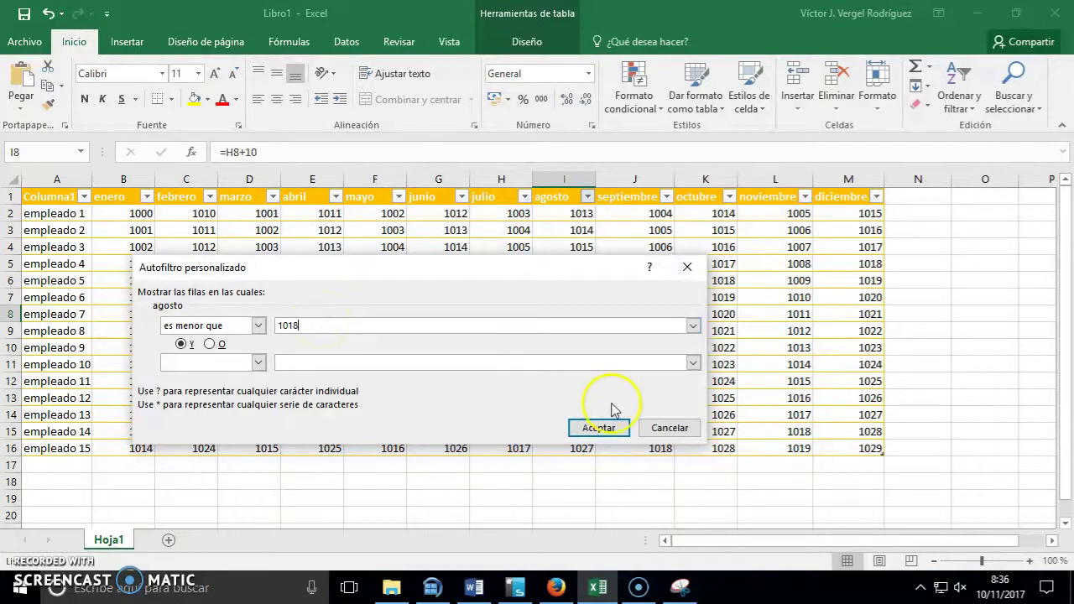
click(604, 428)
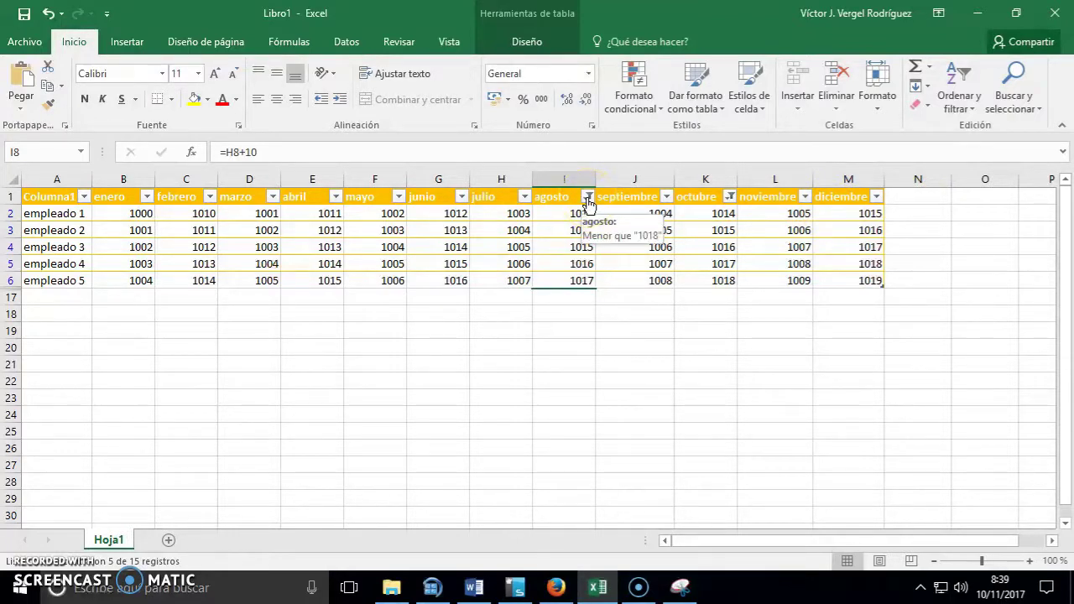
Clear the agosto and octubre filters so all 15 employees show.
click(588, 198)
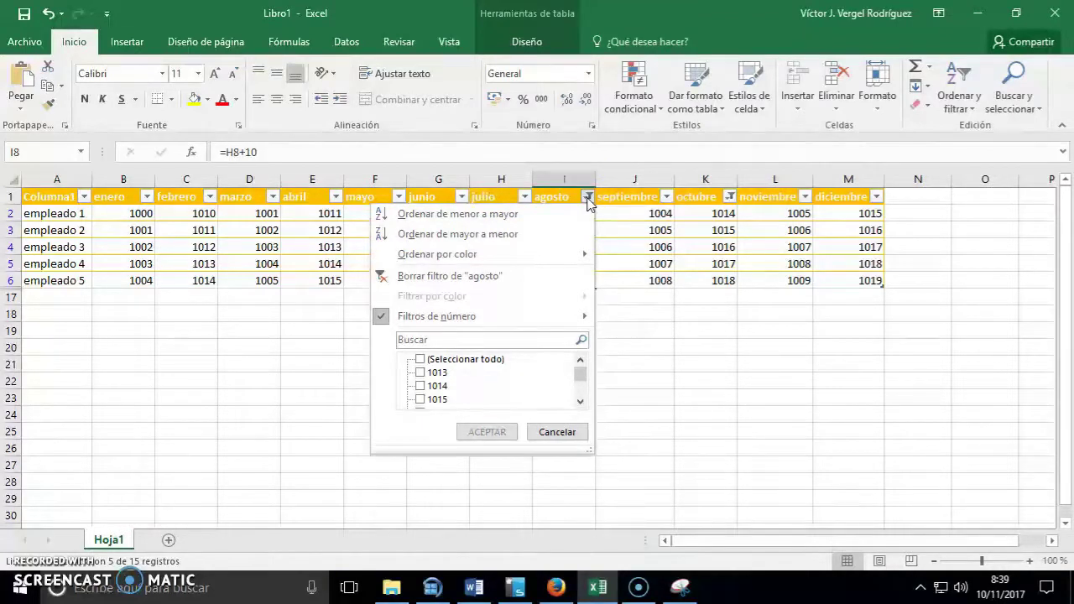
click(493, 283)
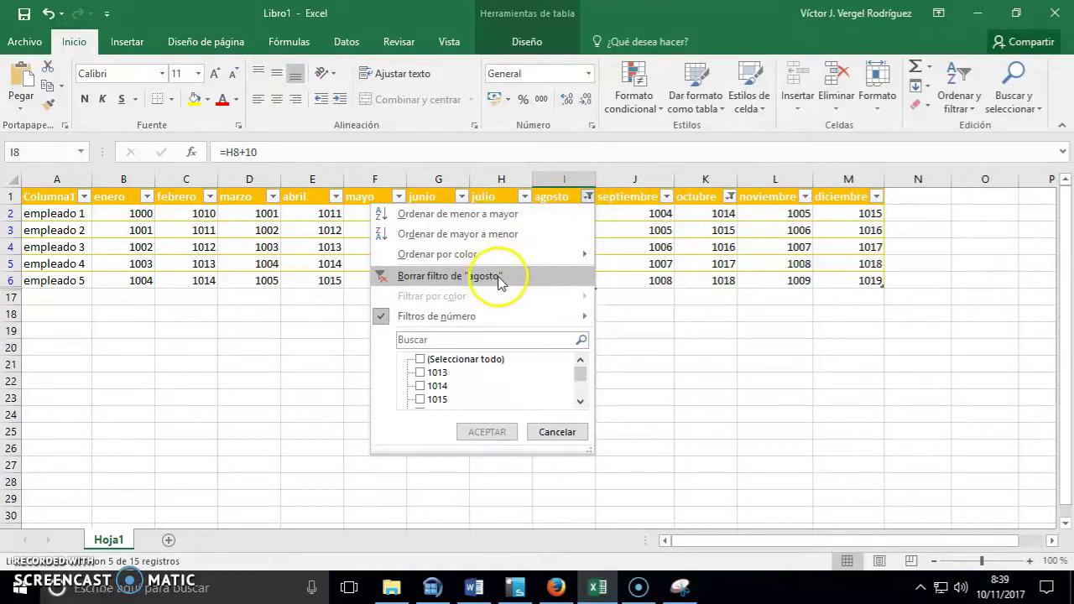
click(494, 277)
click(731, 198)
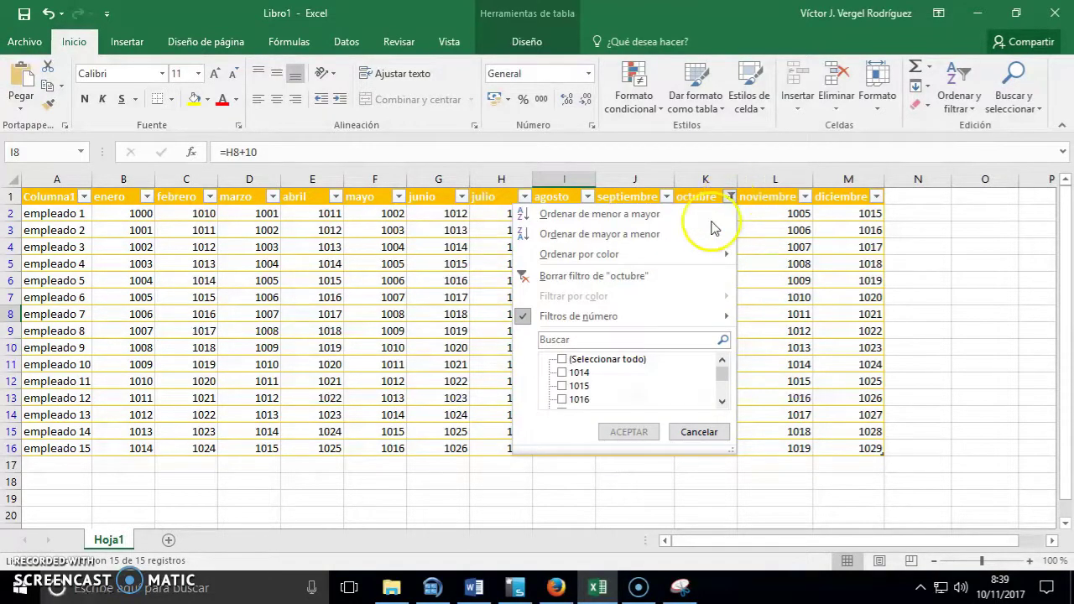
click(661, 283)
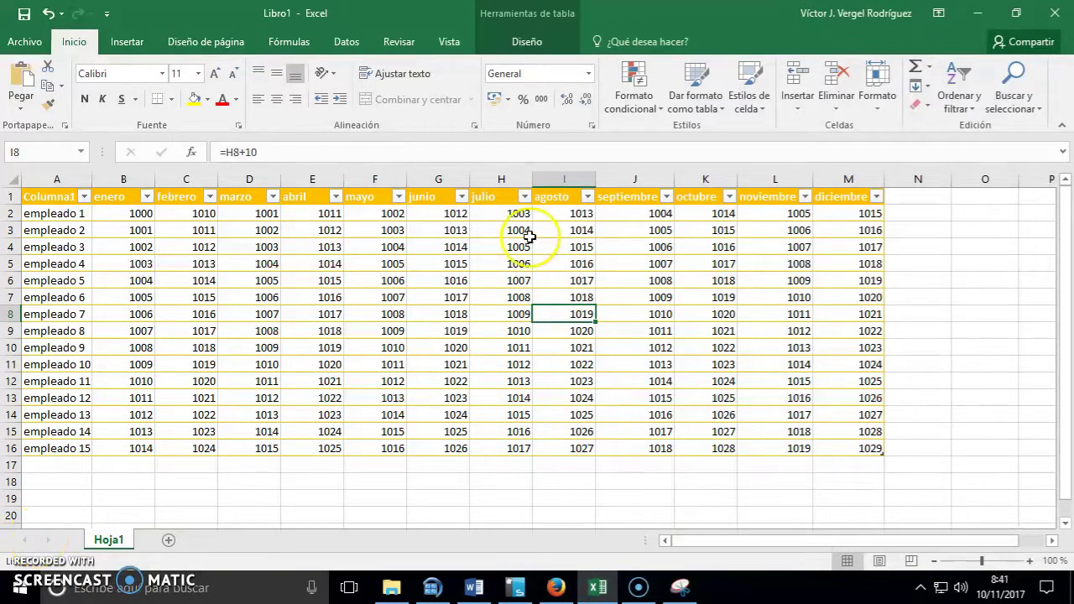
click(398, 197)
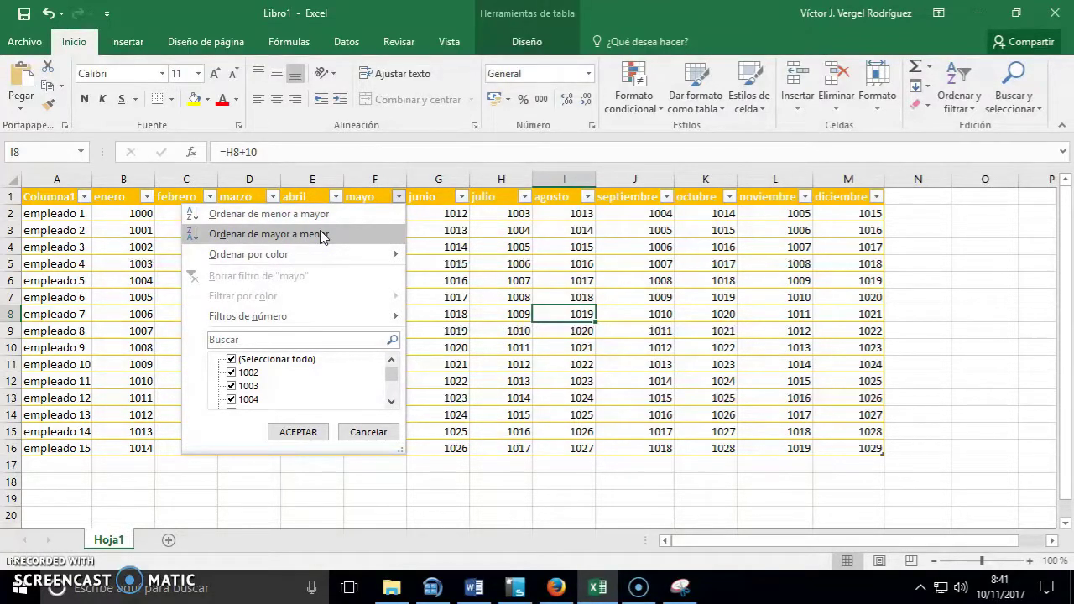
Sort the table by mayo with Ordenar de mayor a menor, then select some agosto values.
click(322, 235)
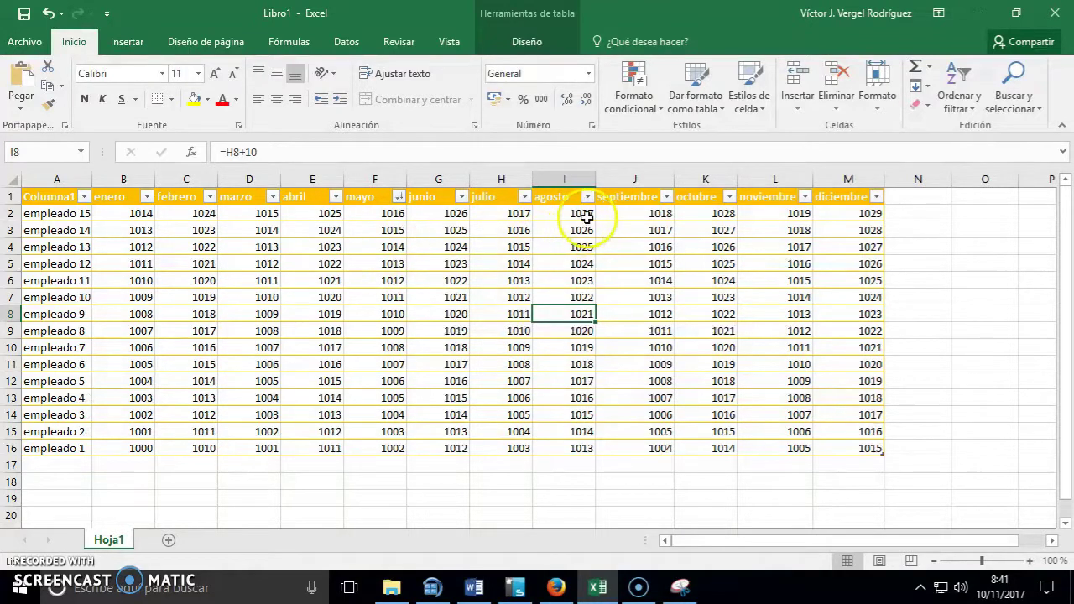
mouse_move(582, 213)
mouse_down()
mouse_move(603, 399)
mouse_move(583, 455)
mouse_up()
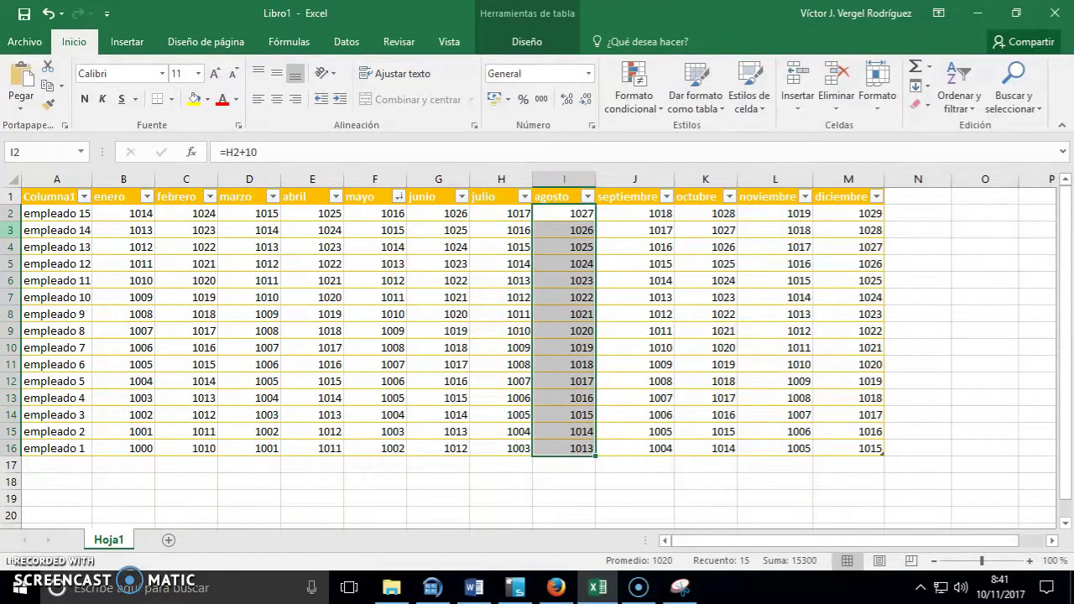
mouse_move(58, 213)
mouse_down()
mouse_move(756, 227)
mouse_move(865, 212)
mouse_up()
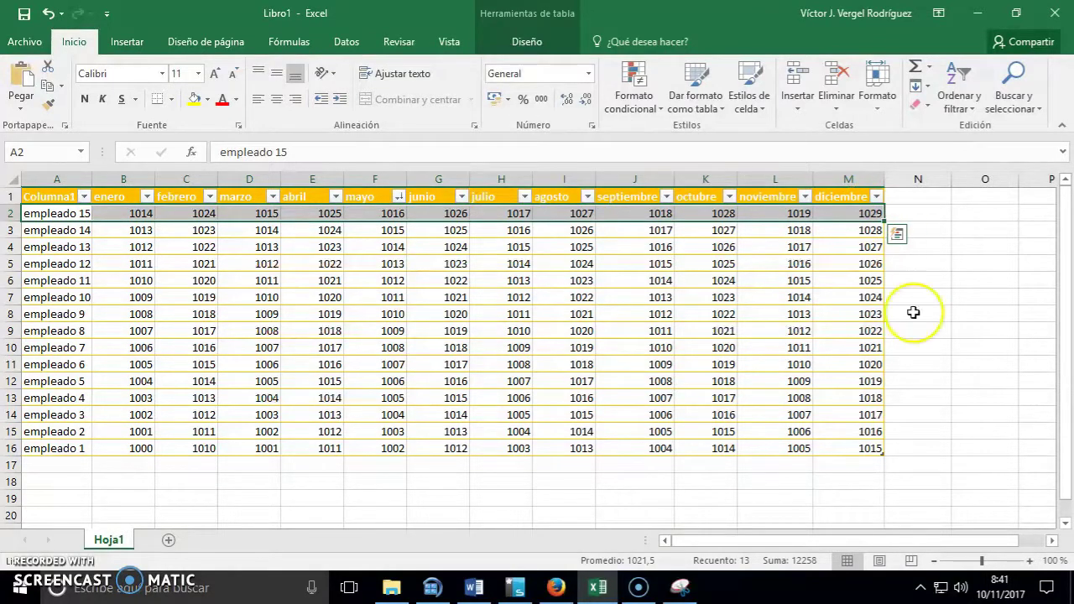
Select cells H2, A2 and the empleado 15 row, then show septiembre's Filtros de número.
click(526, 214)
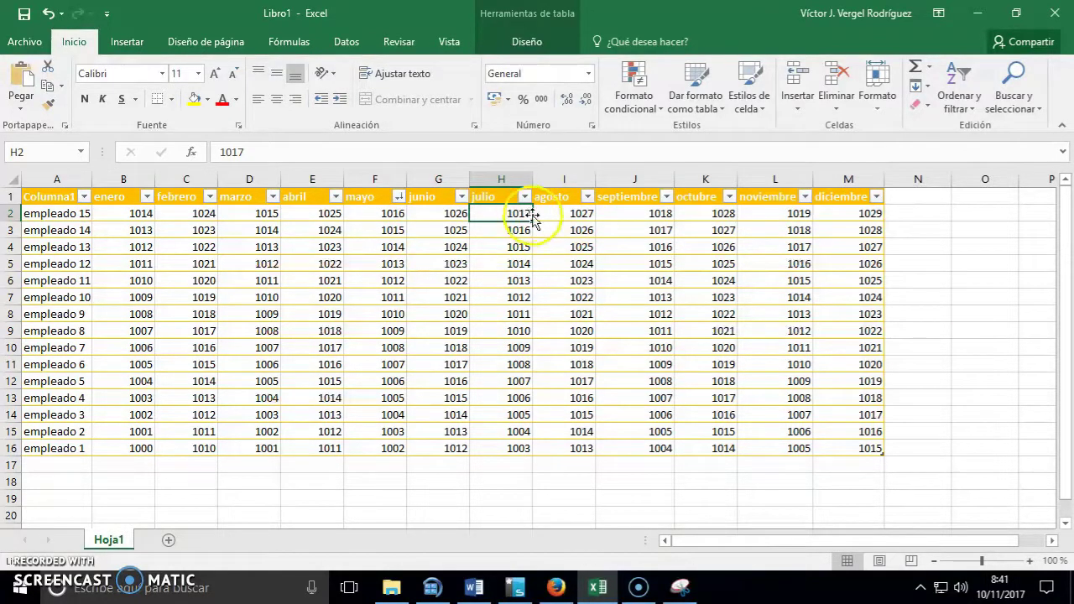
click(56, 214)
drag(256, 220, 870, 217)
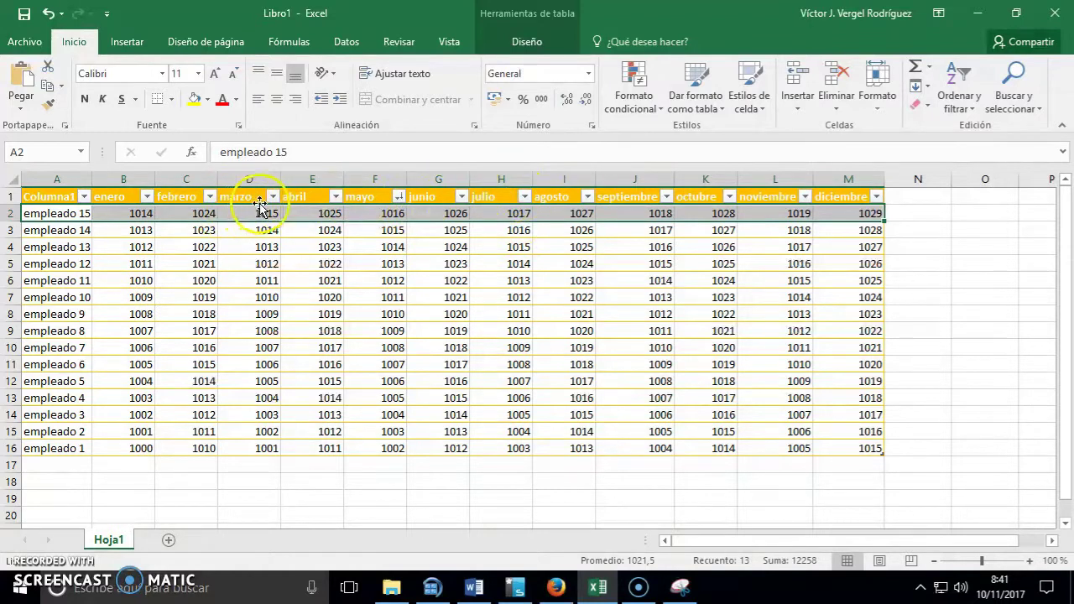
click(666, 198)
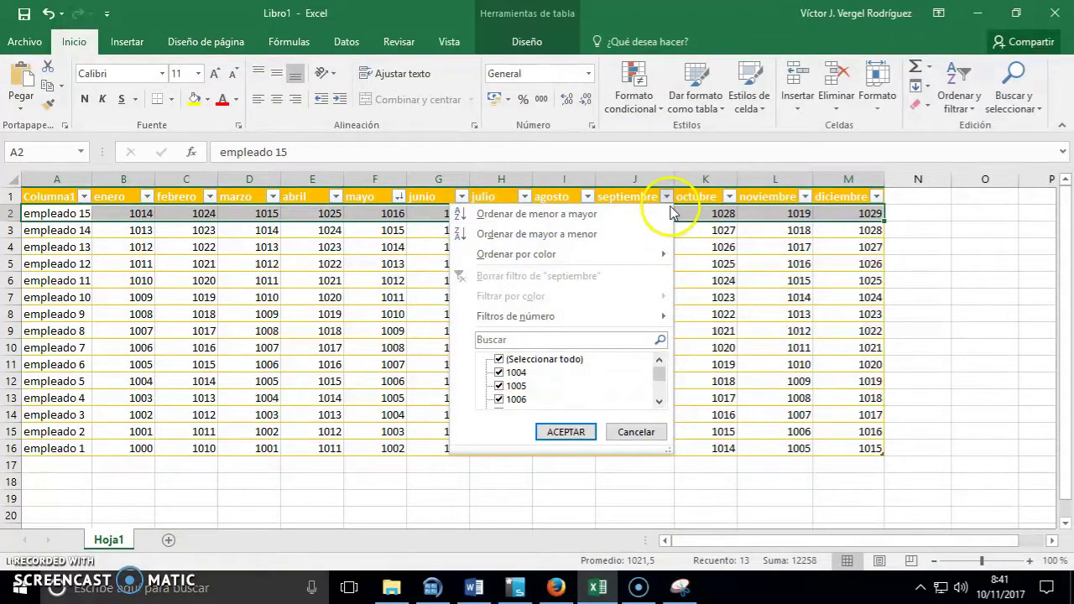
mouse_move(655, 322)
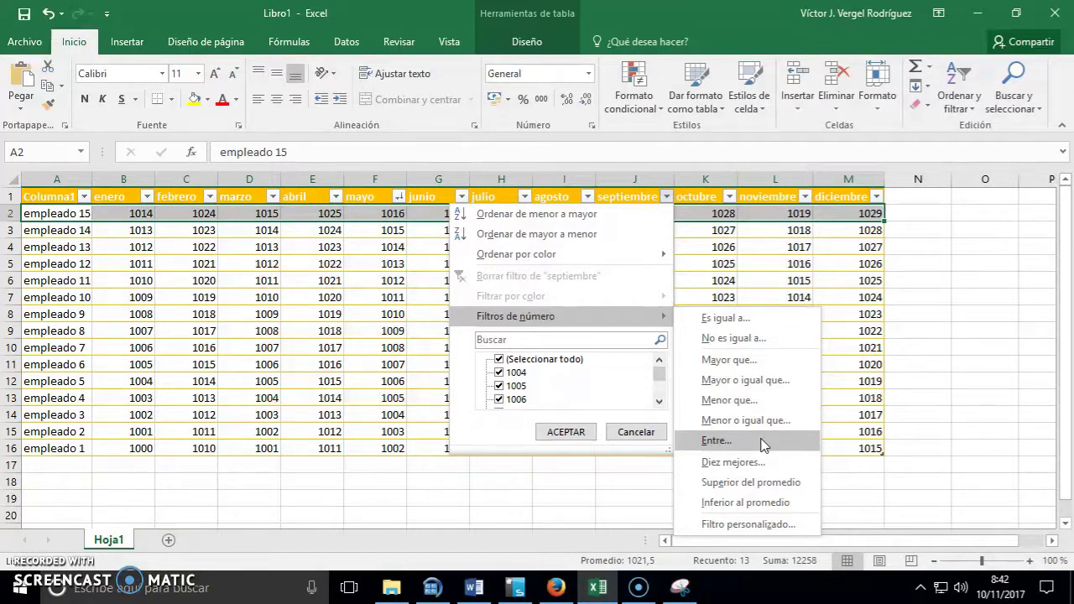
Apply an Entre filter on septiembre with 1018 as the lower bound in Autofiltro personalizado.
click(764, 442)
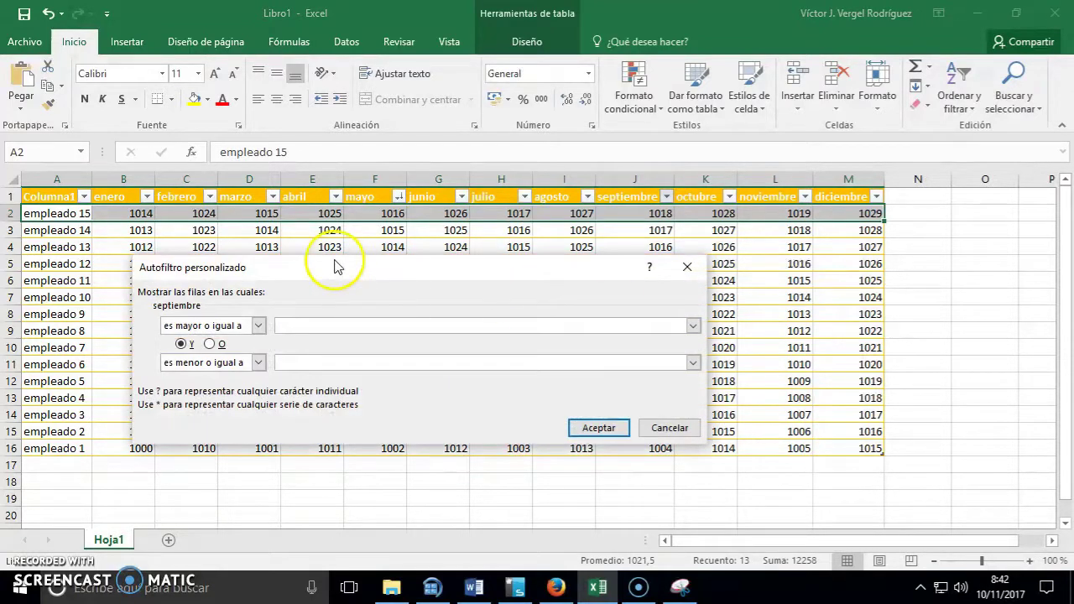
drag(336, 270, 621, 284)
click(595, 330)
text(1018)
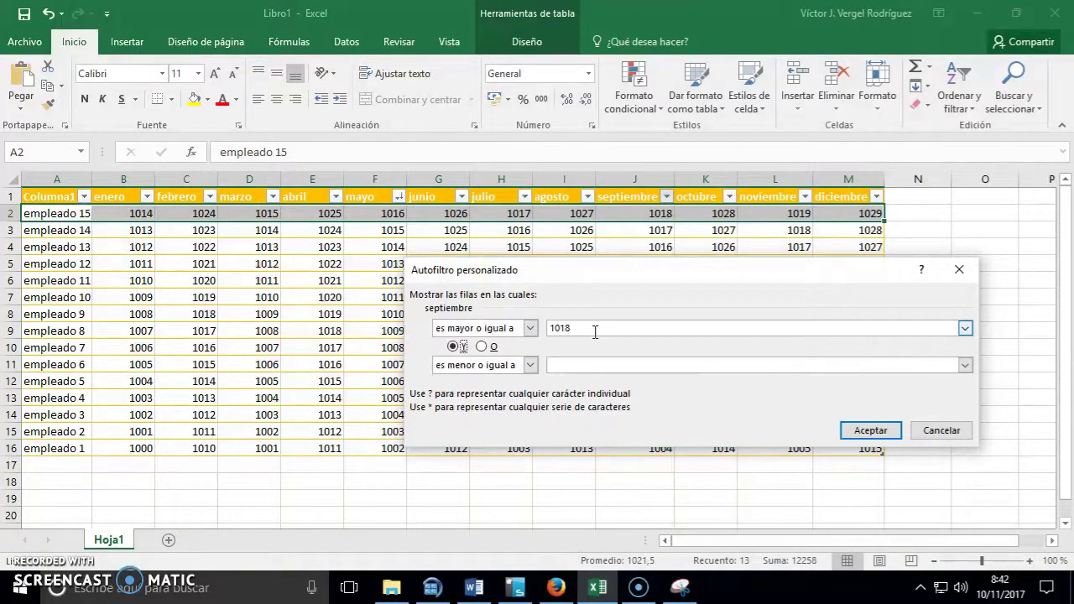
key(Tab)
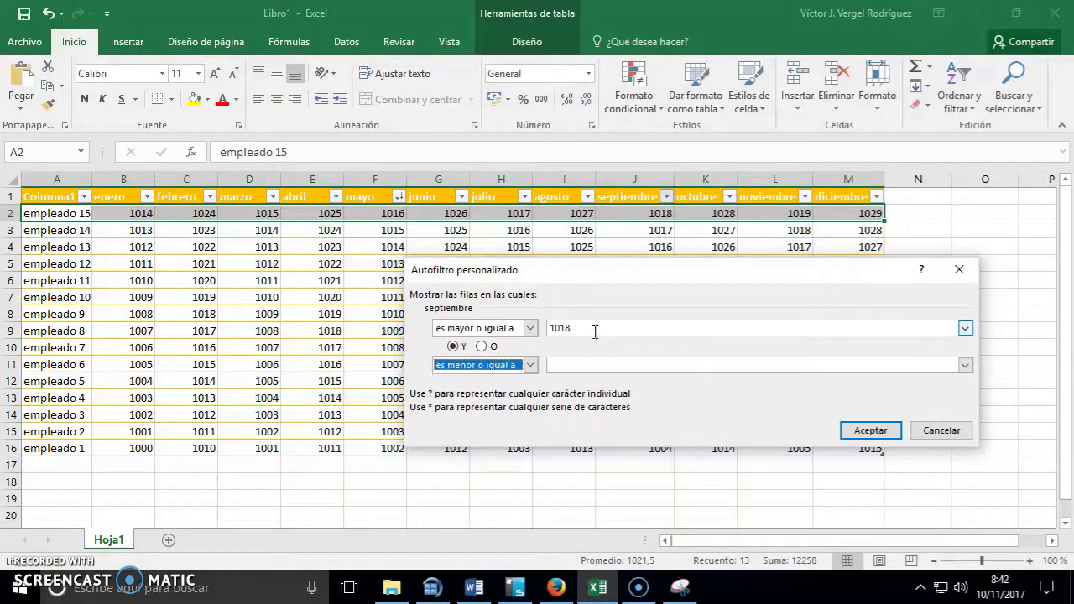
key(Tab)
text(1020)
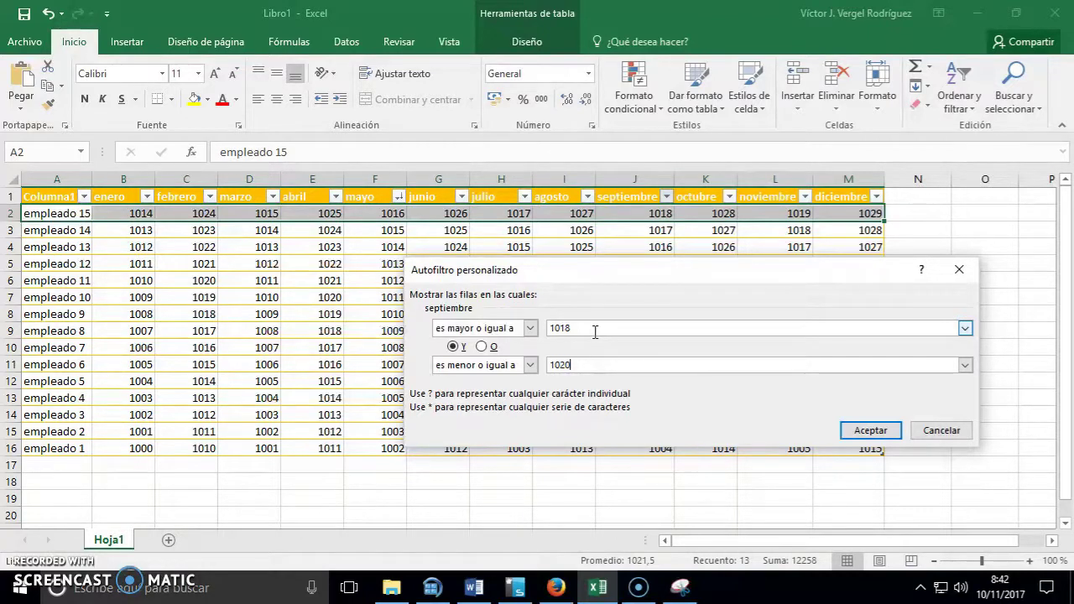
key(Return)
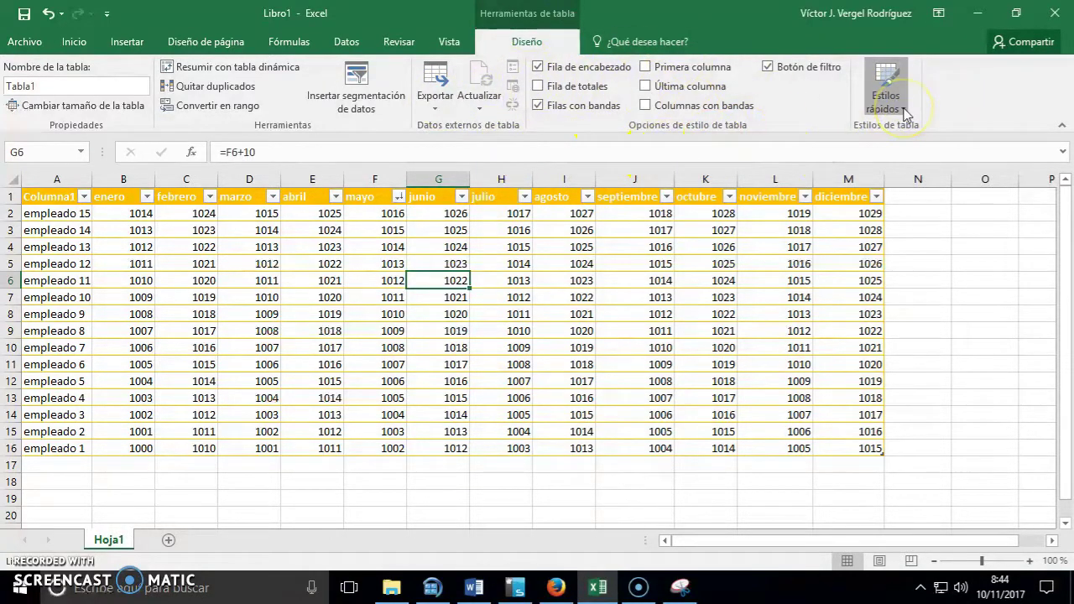
Apply a blue Medio banded style from Estilos rápidos and tick Primera columna.
click(903, 111)
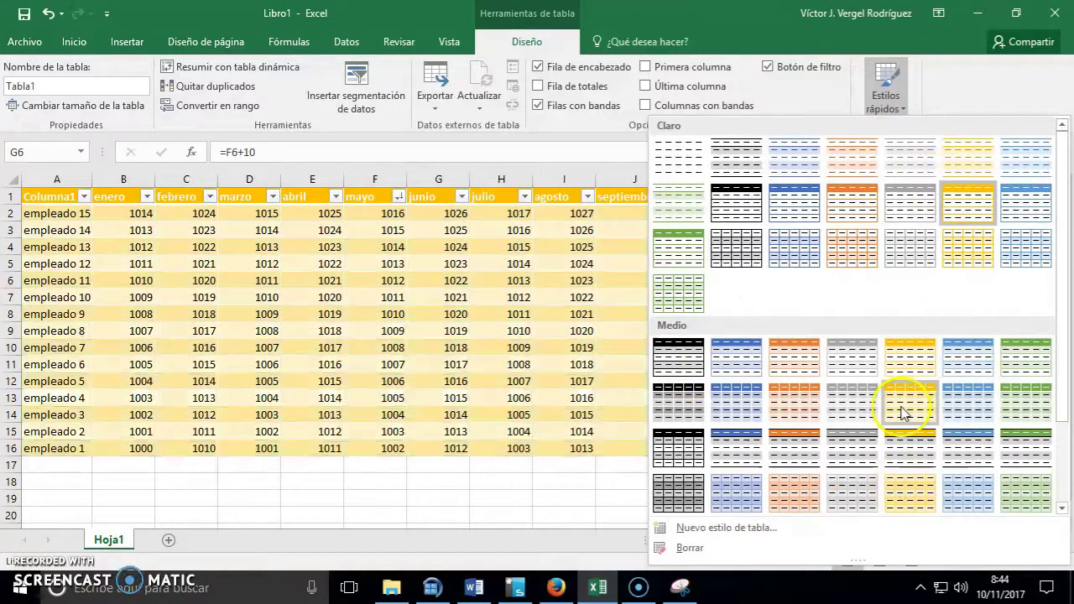
click(730, 401)
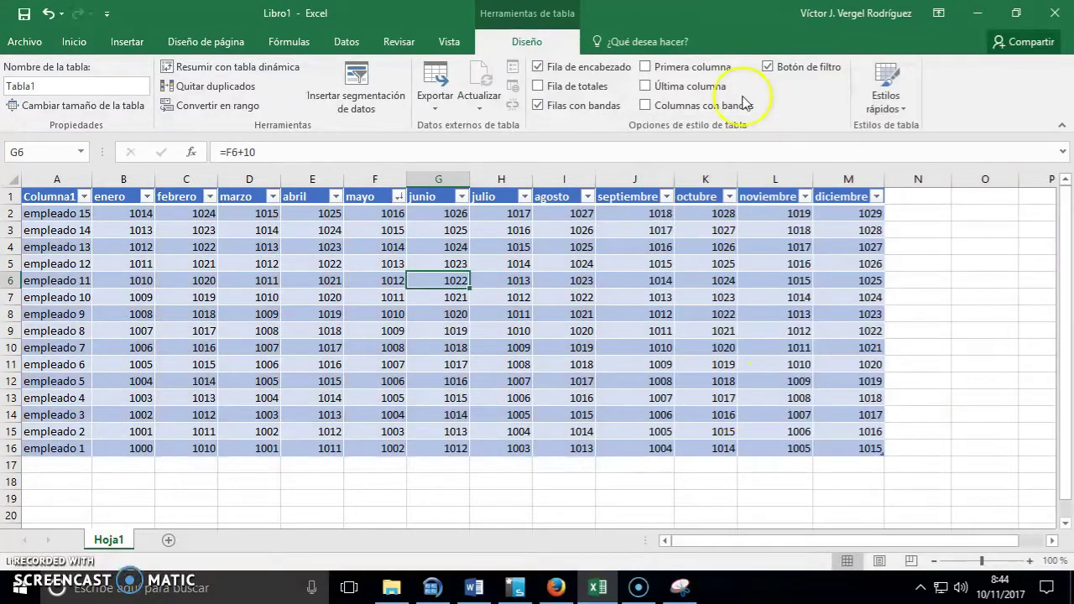
click(690, 69)
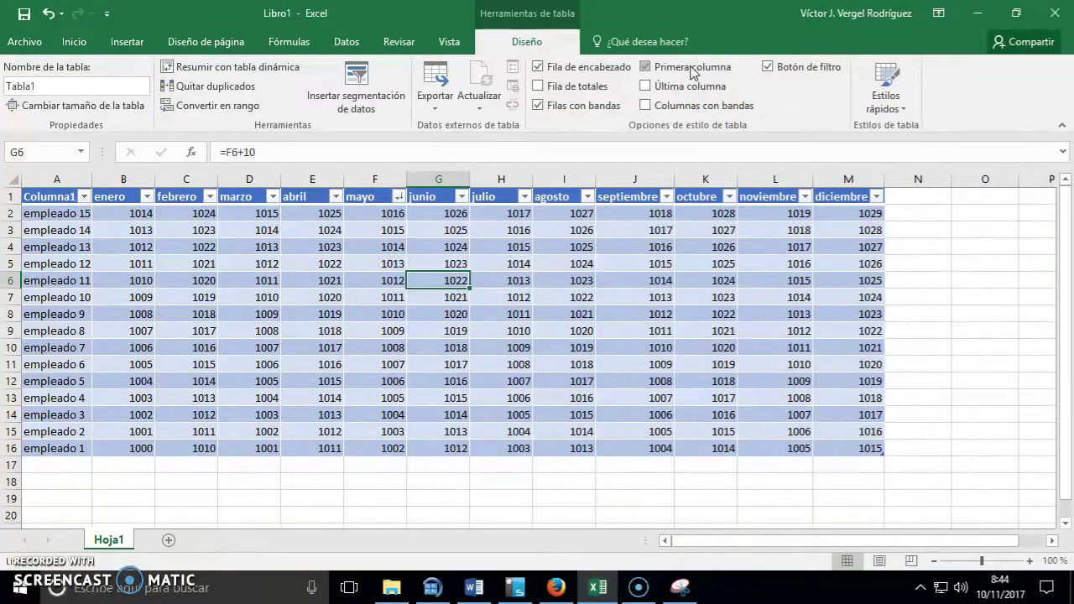
Toggle Última columna, column banding, Total row and row banding on and off, then return to Inicio.
click(685, 86)
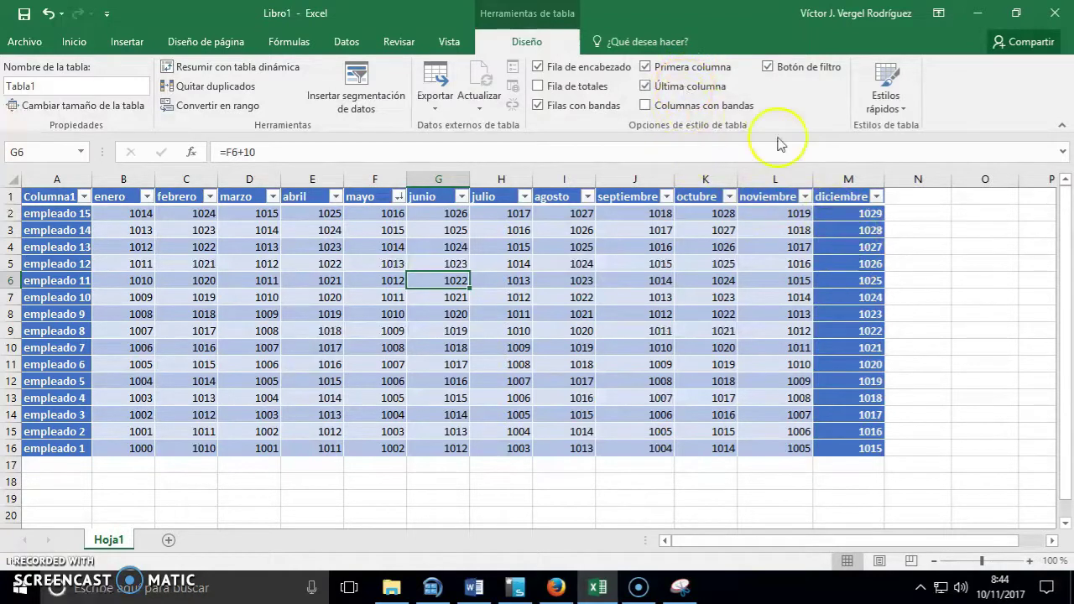
click(696, 92)
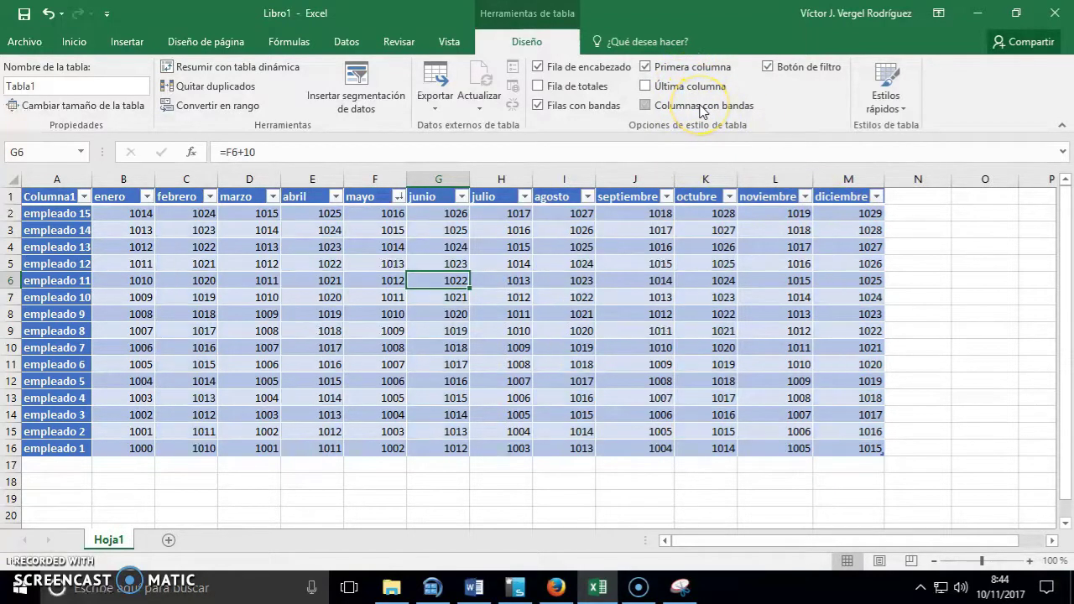
click(702, 112)
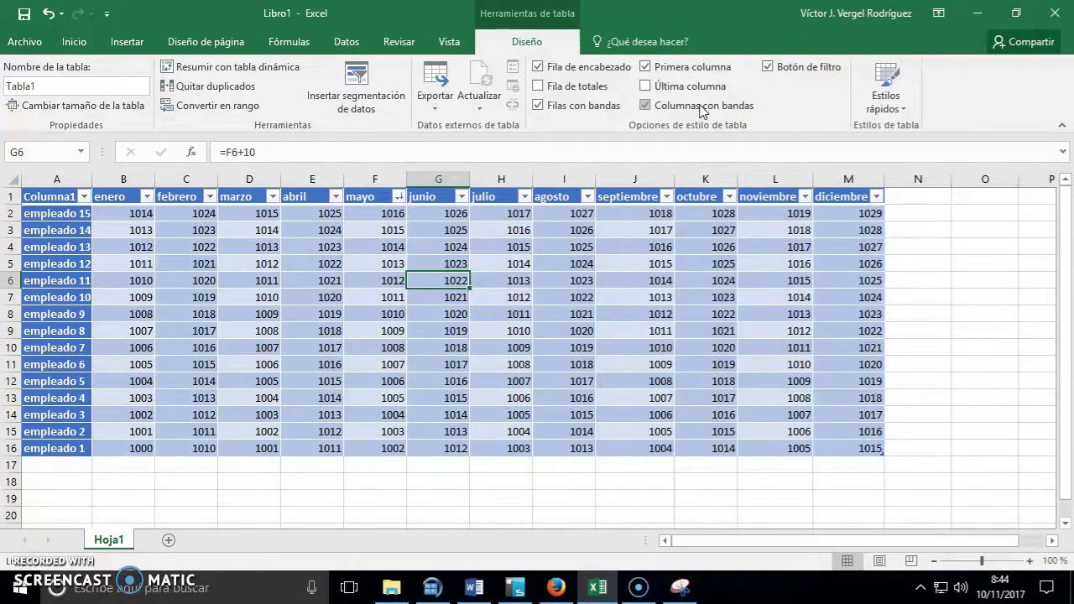
click(701, 109)
click(601, 91)
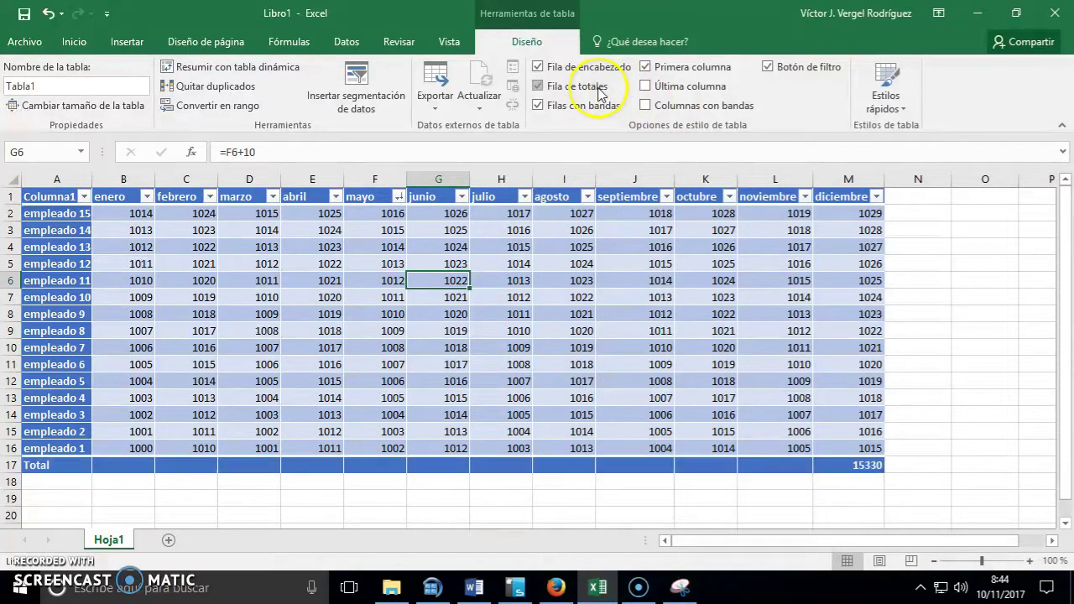
click(601, 90)
click(592, 107)
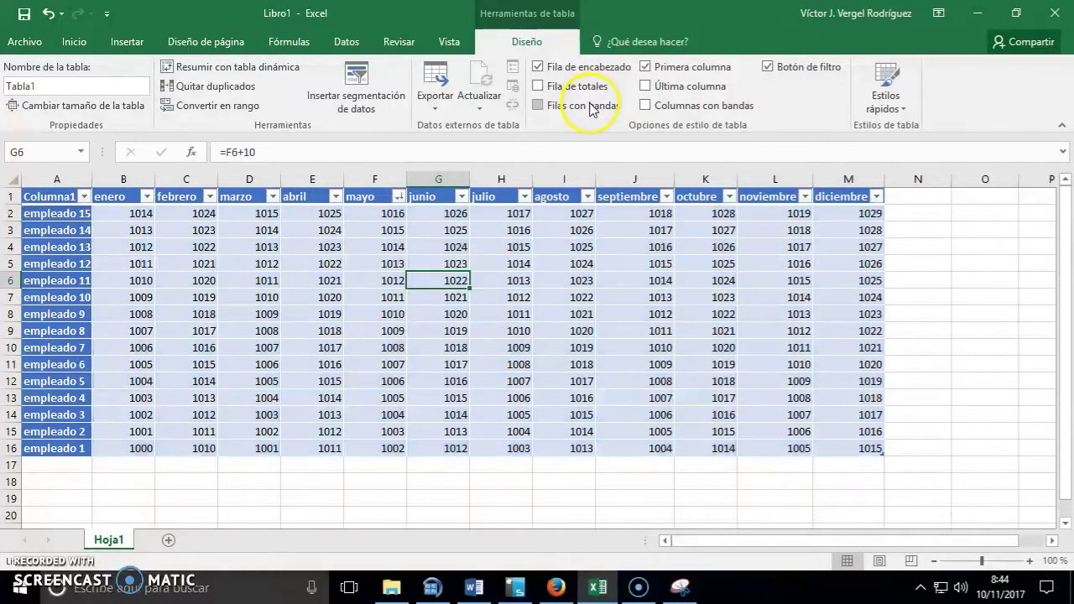
click(592, 108)
click(575, 73)
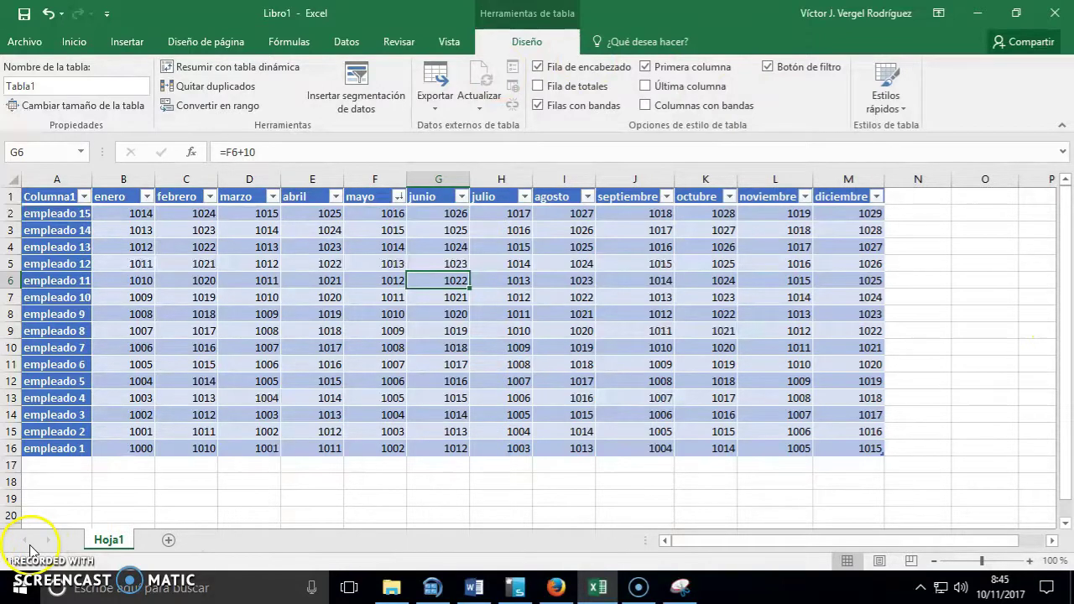
click(457, 331)
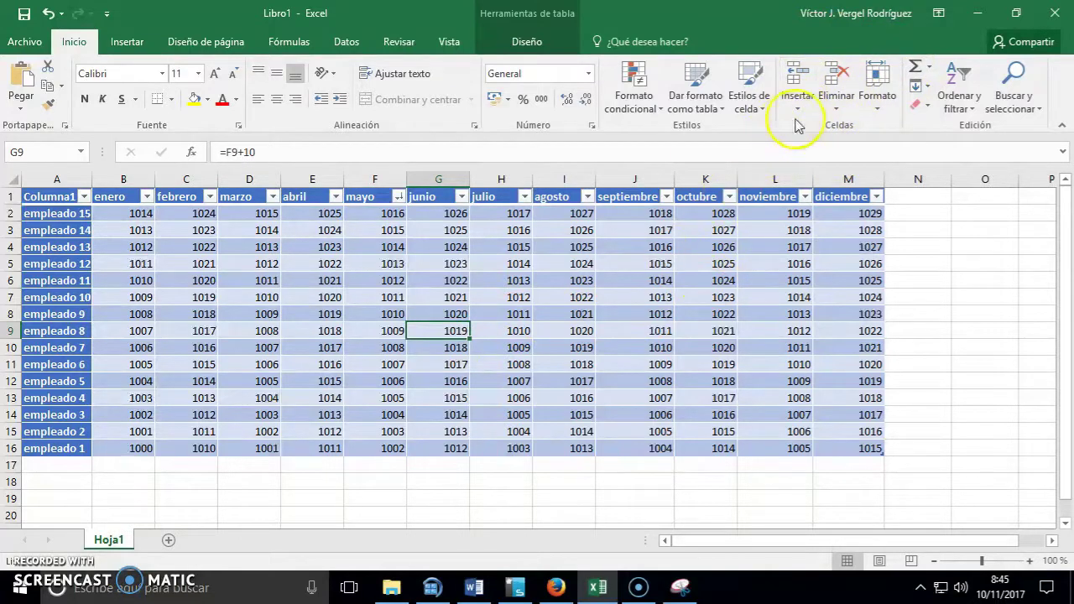
click(801, 110)
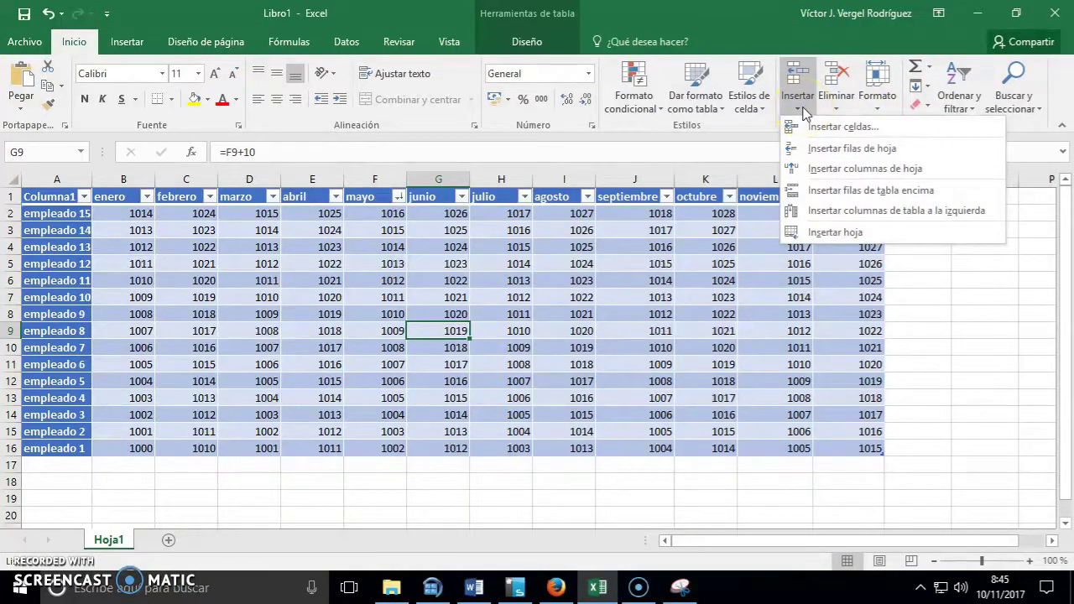
click(474, 323)
click(503, 348)
click(453, 331)
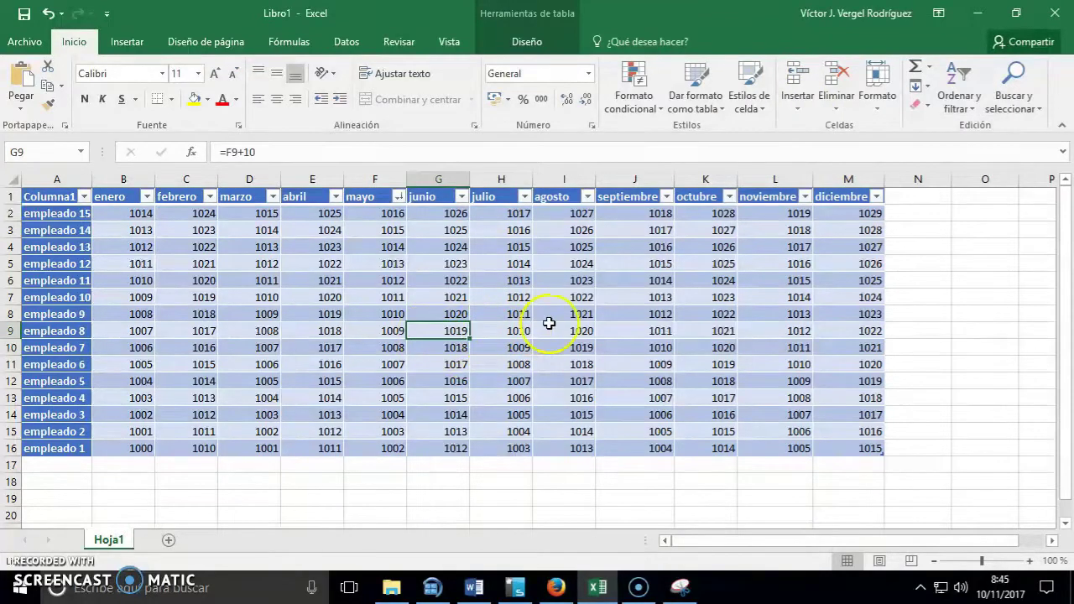
click(512, 330)
click(458, 331)
click(10, 314)
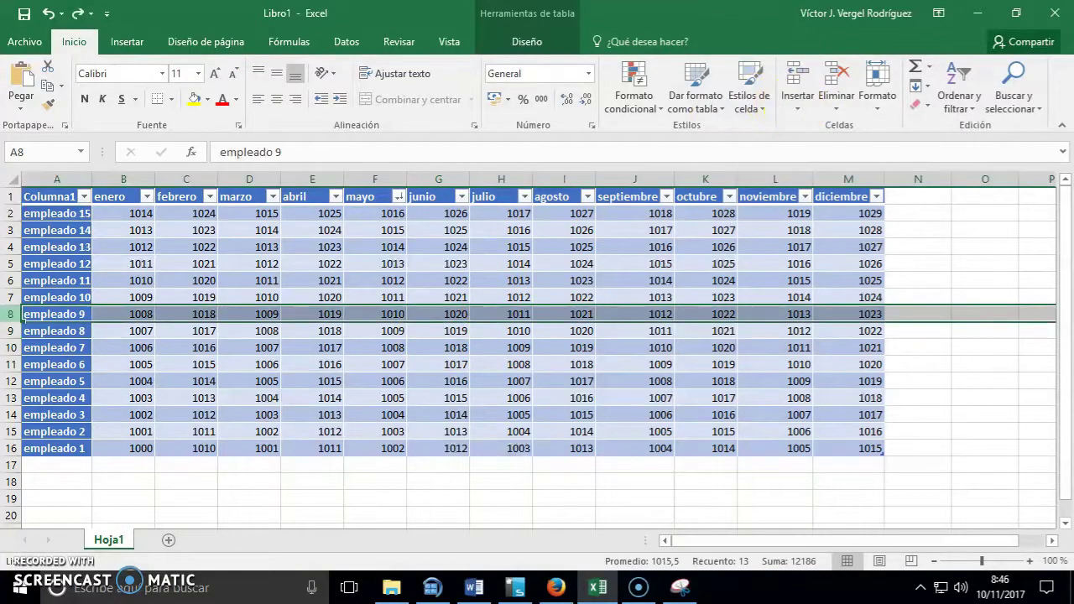
right_click(8, 317)
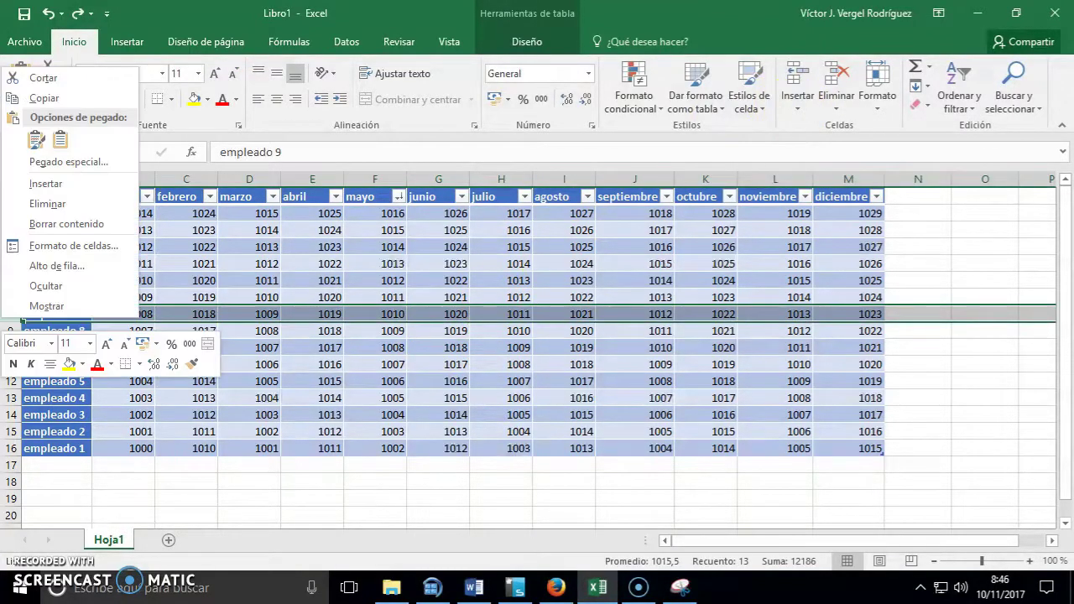
click(18, 307)
right_click(12, 315)
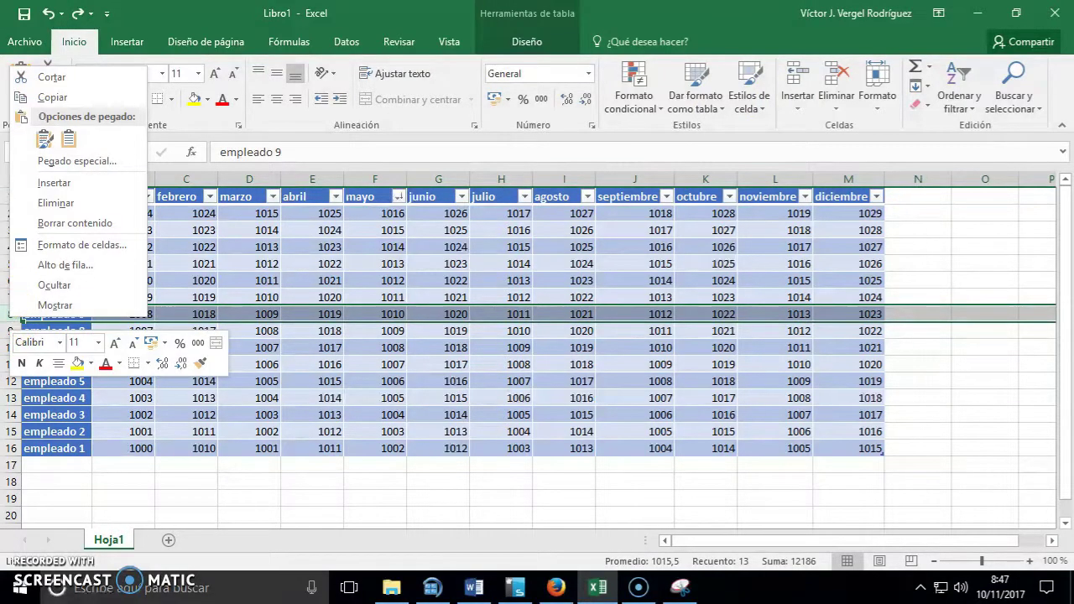
key(Escape)
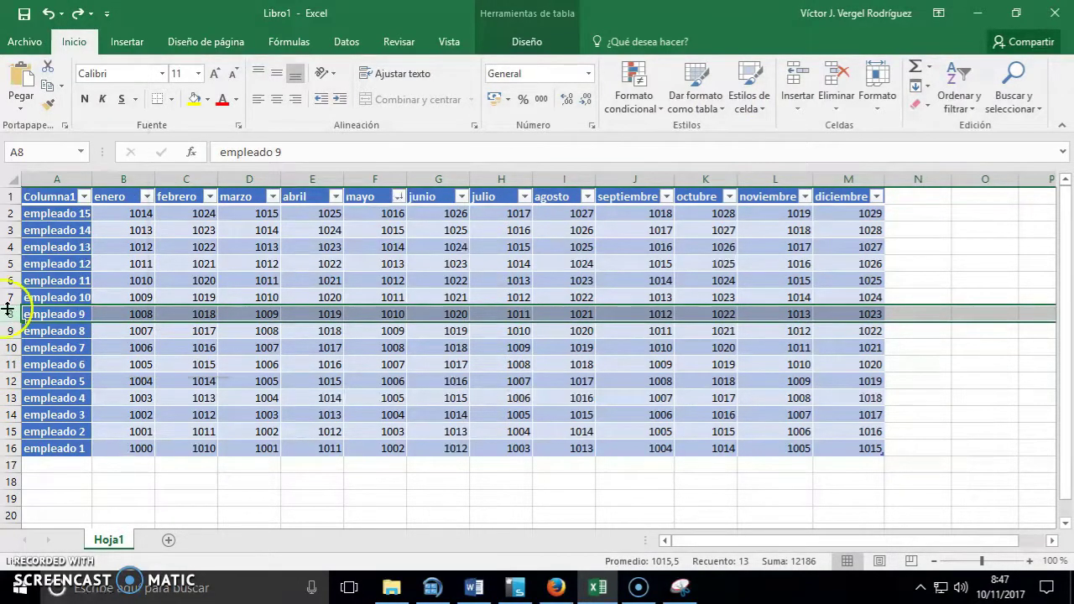
right_click(5, 314)
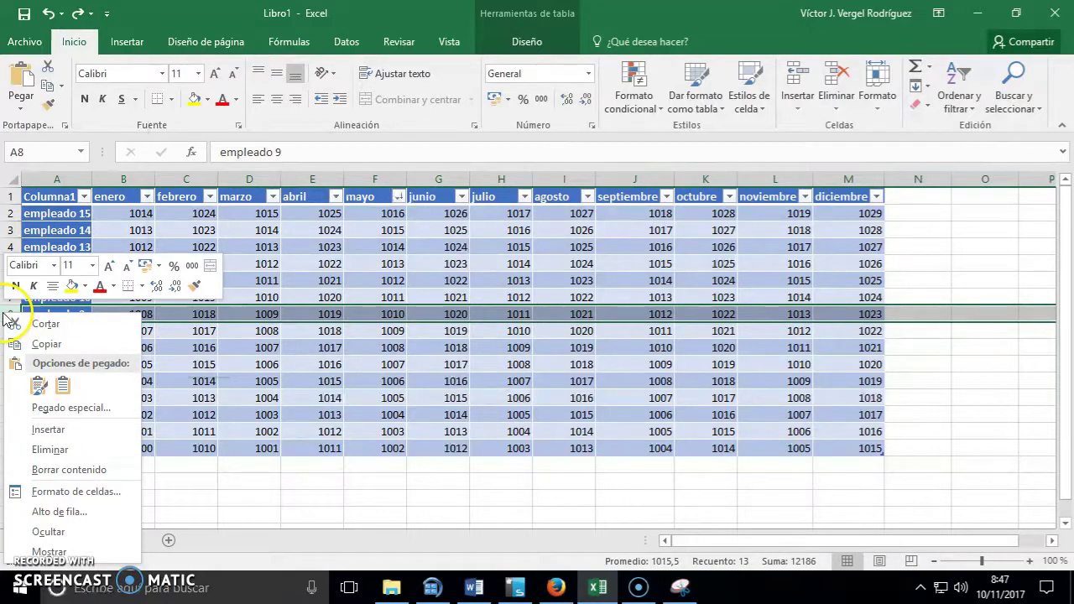
click(54, 429)
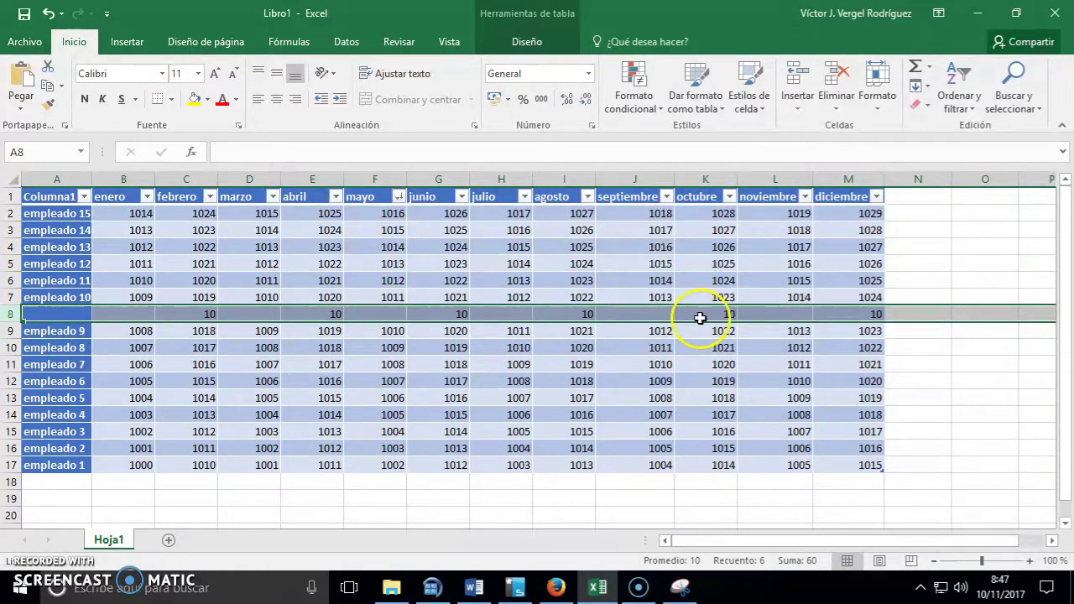
key(ctrl+z)
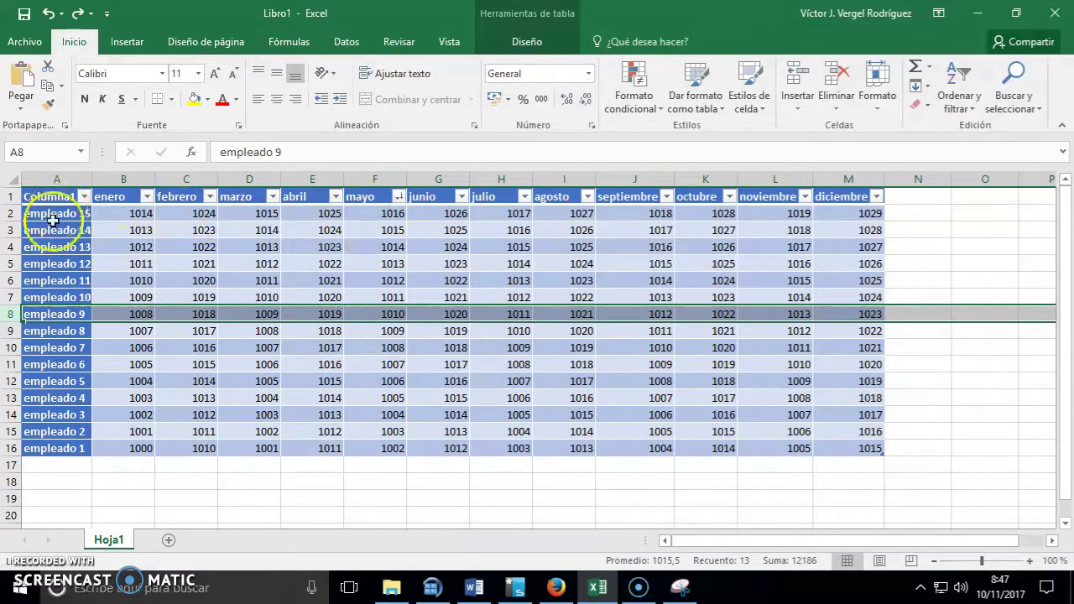
click(515, 232)
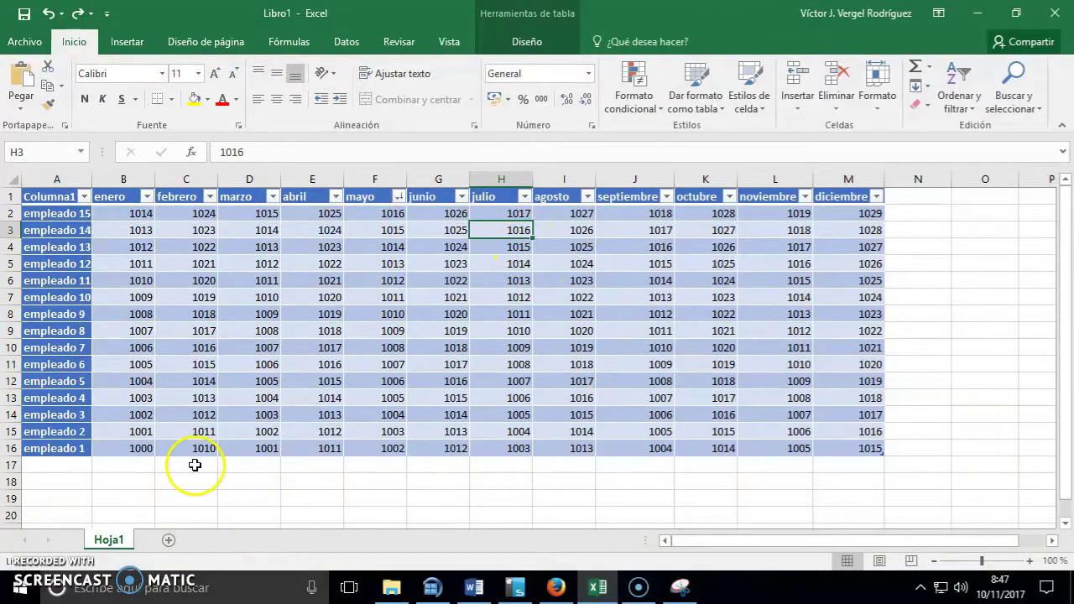
Select the whole employee table A1:M16 and copy it.
drag(864, 448, 55, 198)
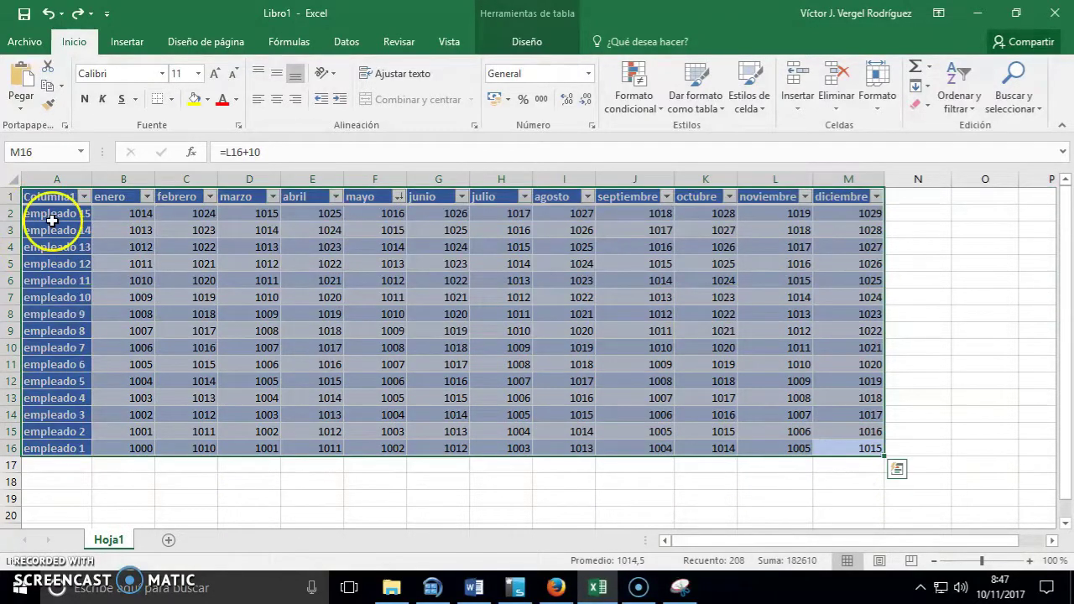
right_click(52, 220)
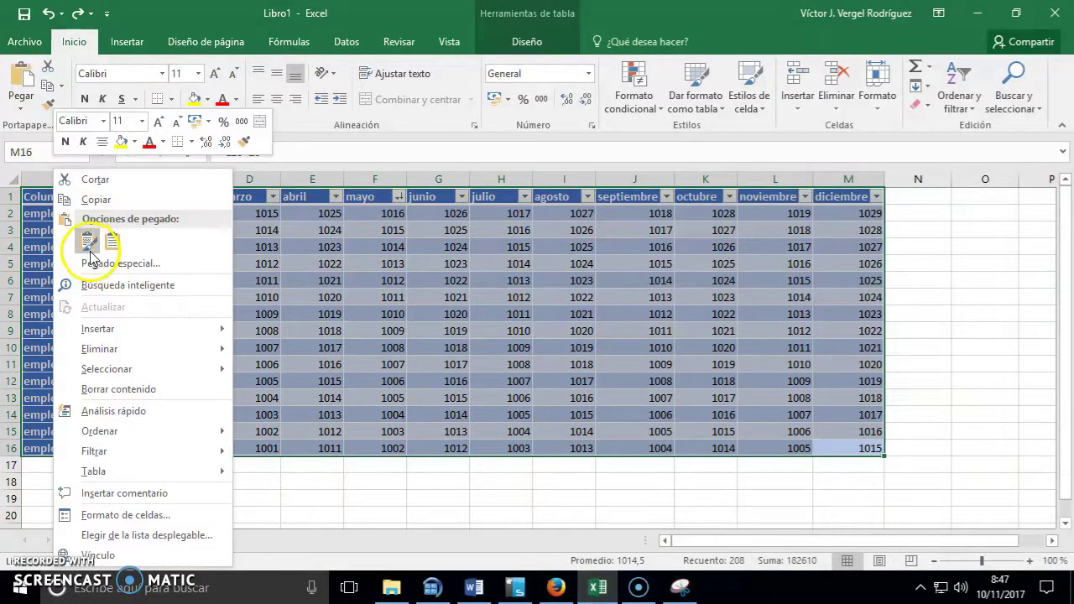
click(94, 201)
click(84, 197)
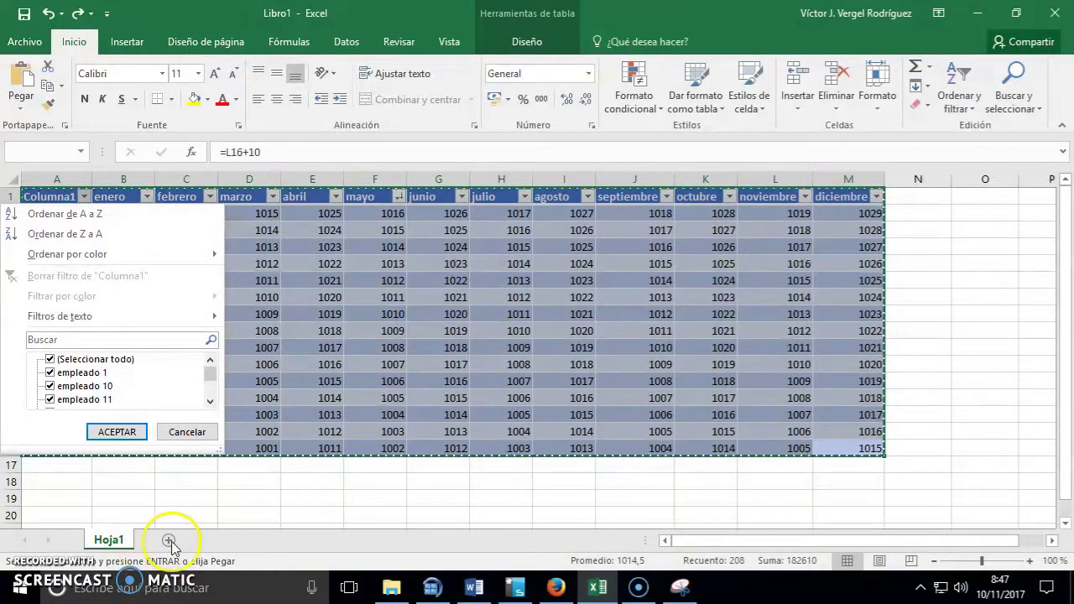
key(Escape)
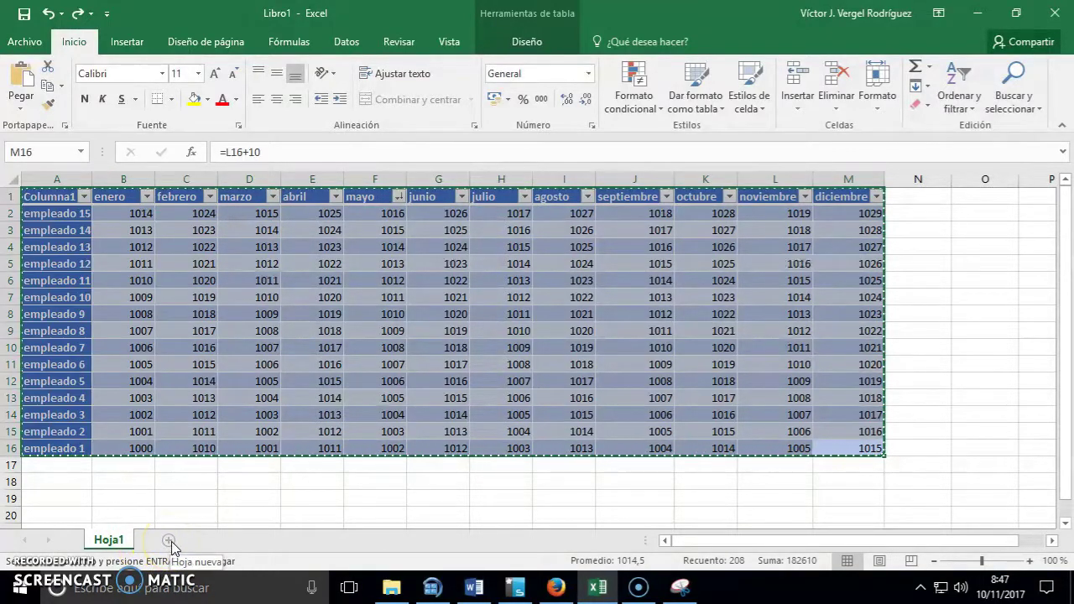
Add sheet Hoja2 and paste the copied table there as values only at A1.
click(167, 537)
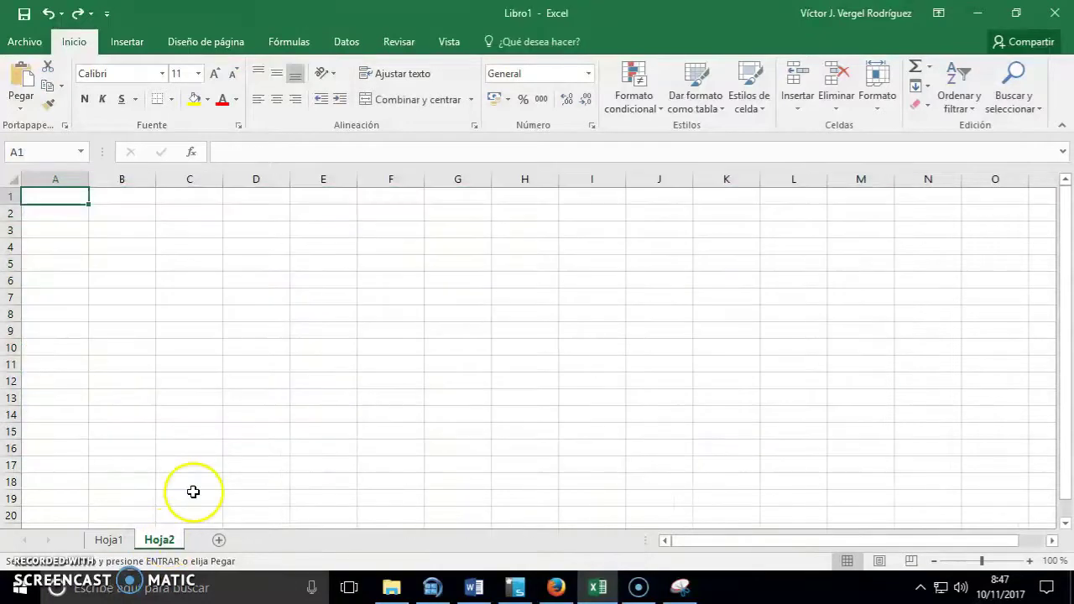
right_click(67, 195)
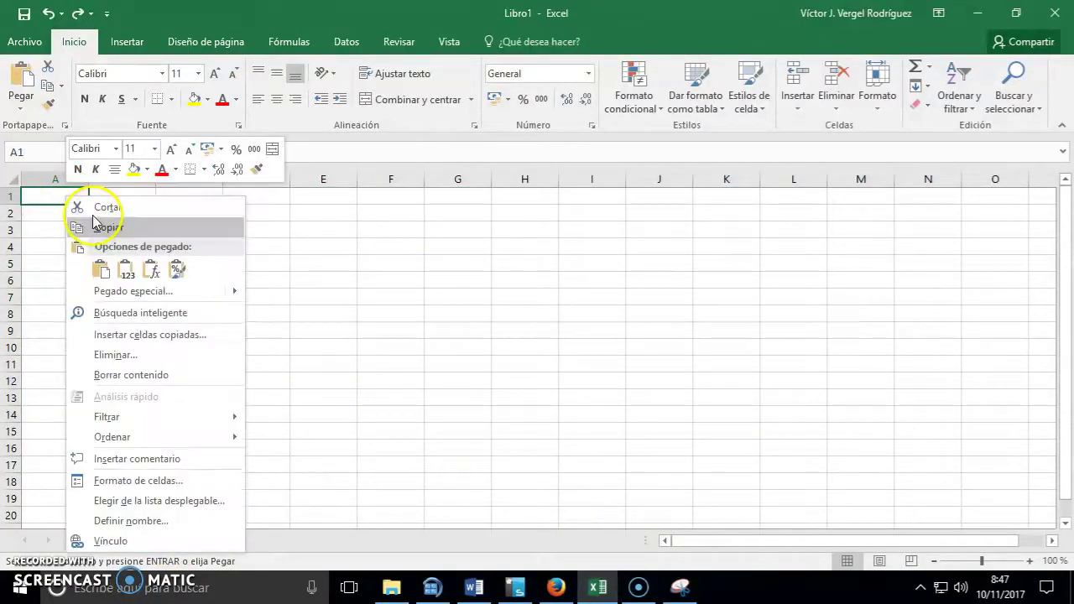
click(126, 272)
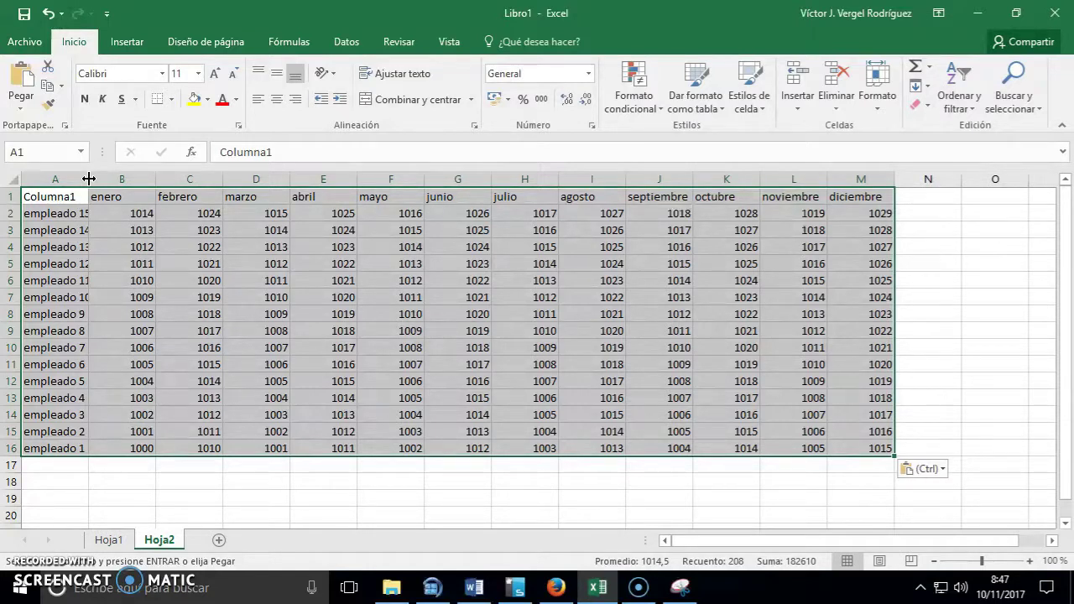
click(71, 196)
click(56, 179)
Autofit column A to the employee names and leave the Guardar como view without saving.
double_click(89, 178)
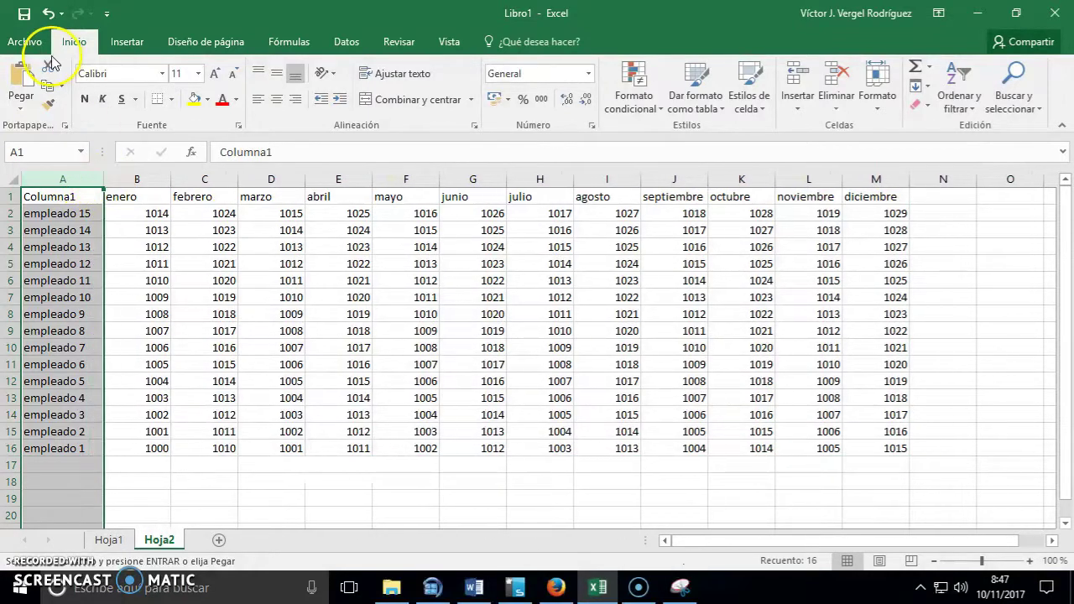
click(27, 40)
click(29, 48)
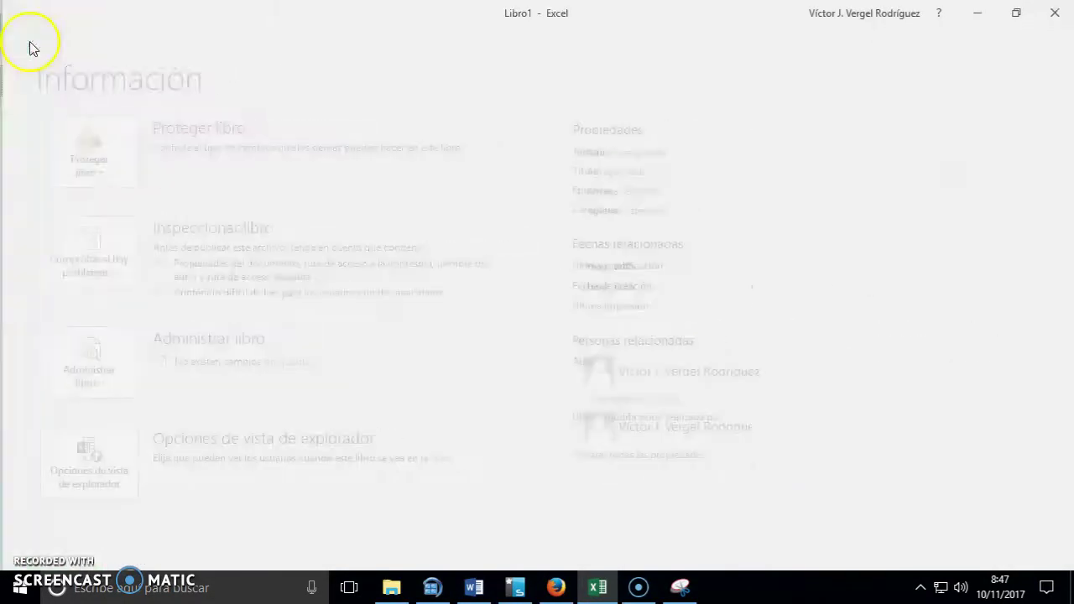
key(ctrl+s)
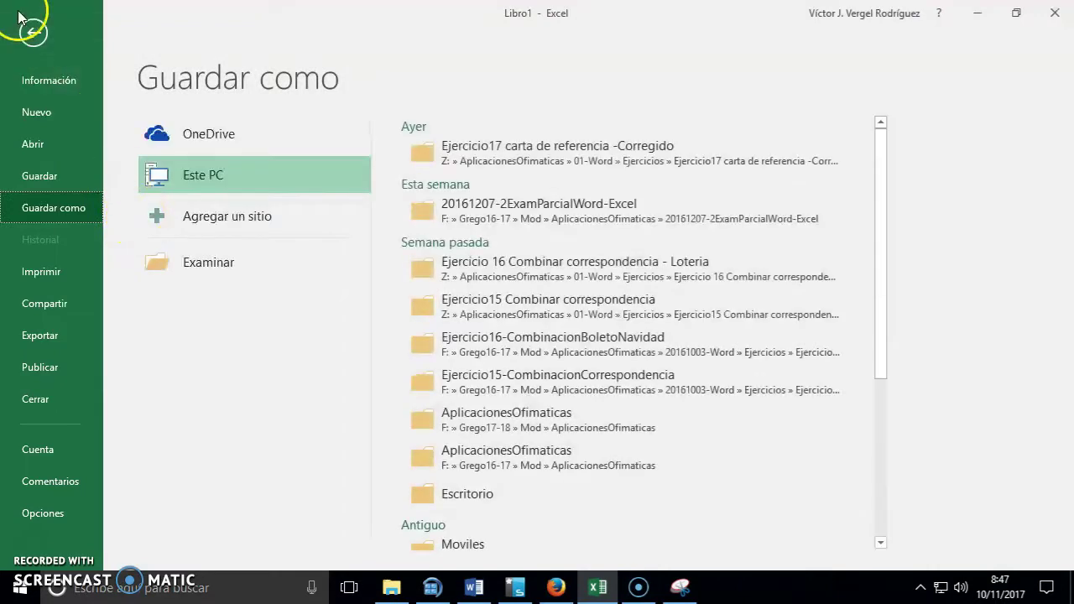
click(31, 33)
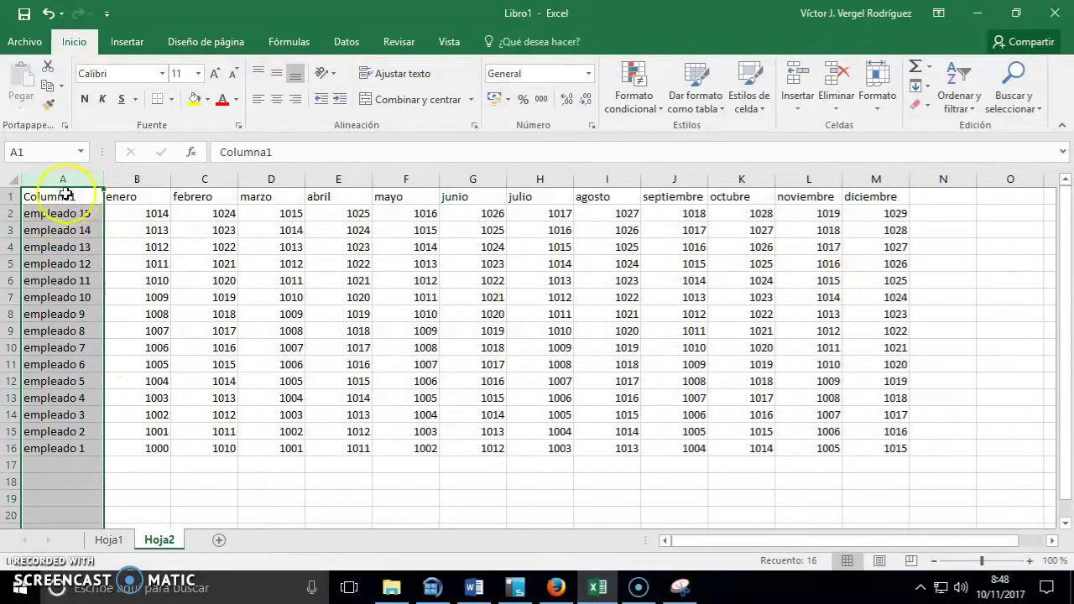
Select everything on Hoja2 and delete the pasted table contents.
right_click(65, 194)
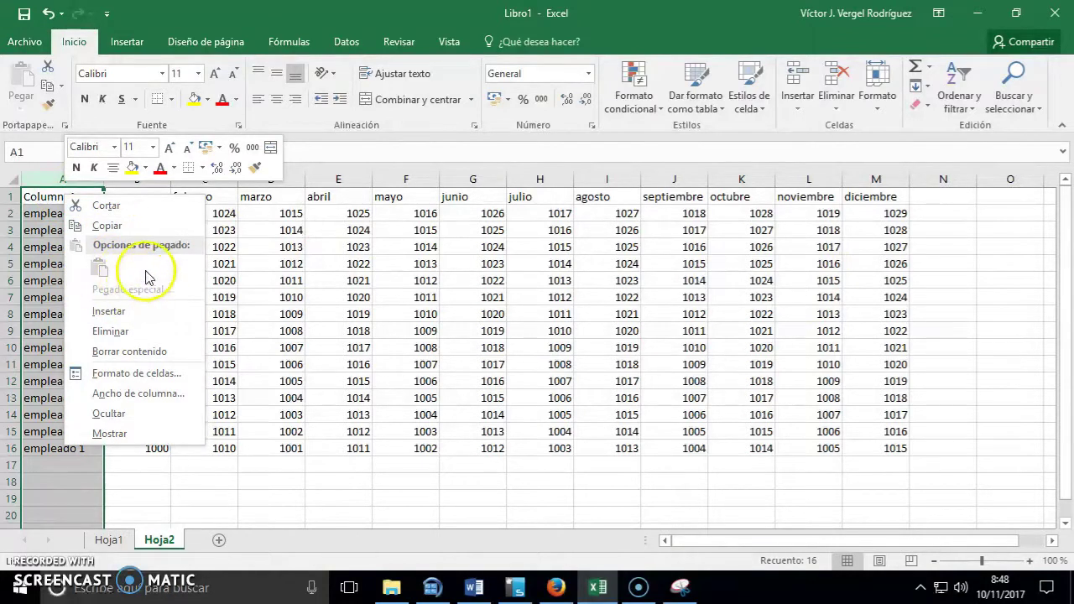
key(Escape)
drag(880, 451, 470, 398)
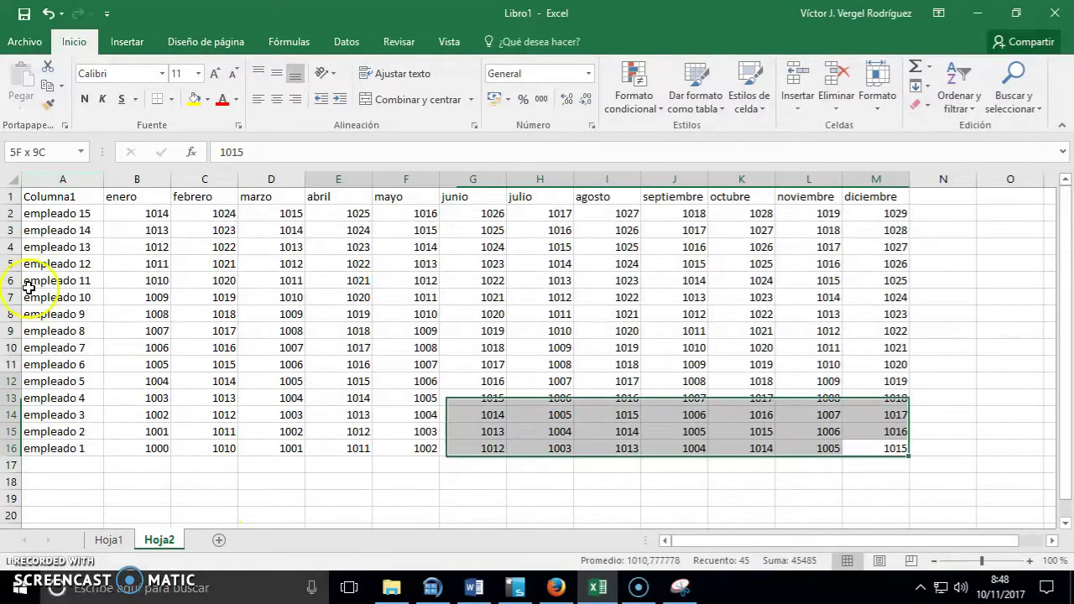
key(ctrl+a)
click(48, 180)
right_click(48, 210)
key(Escape)
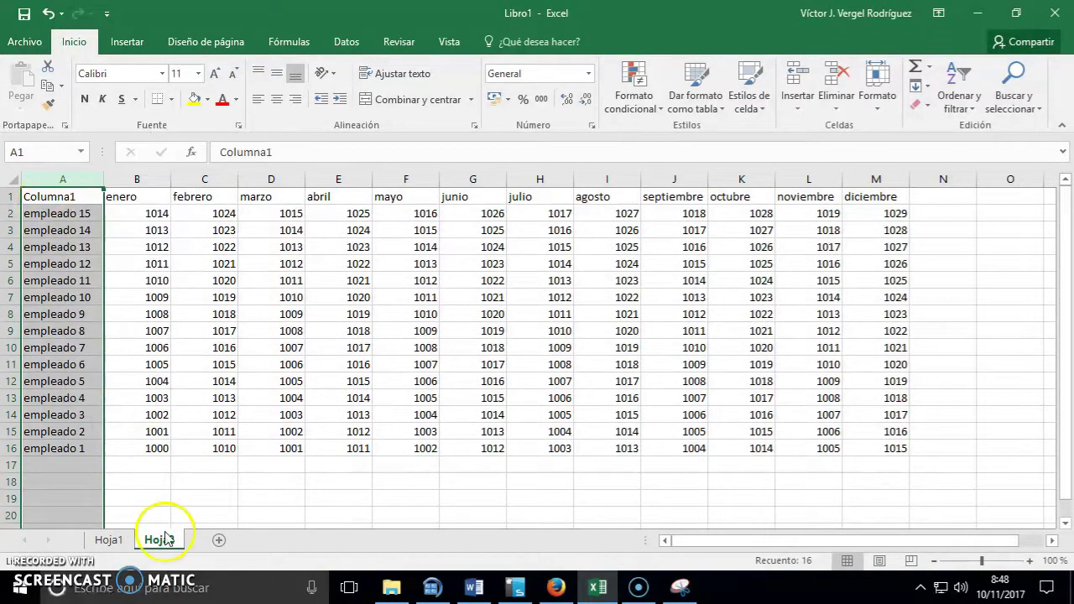
click(107, 539)
click(160, 540)
key(ctrl+a)
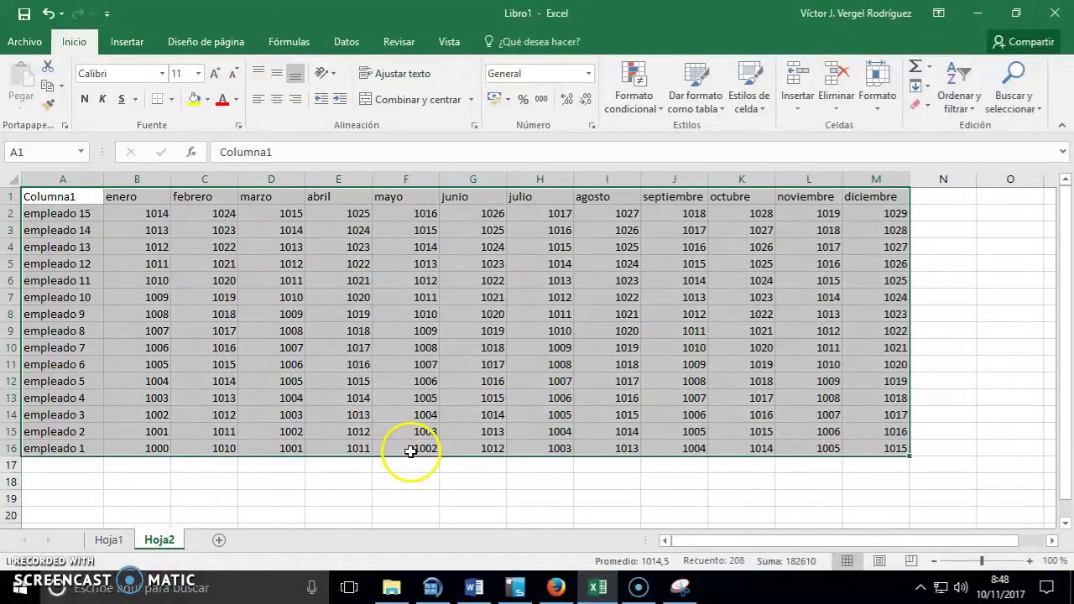
key(Delete)
Copy the Hoja1 table, paste it as values into Hoja2 at A1, and select the empleado 10 row.
click(108, 539)
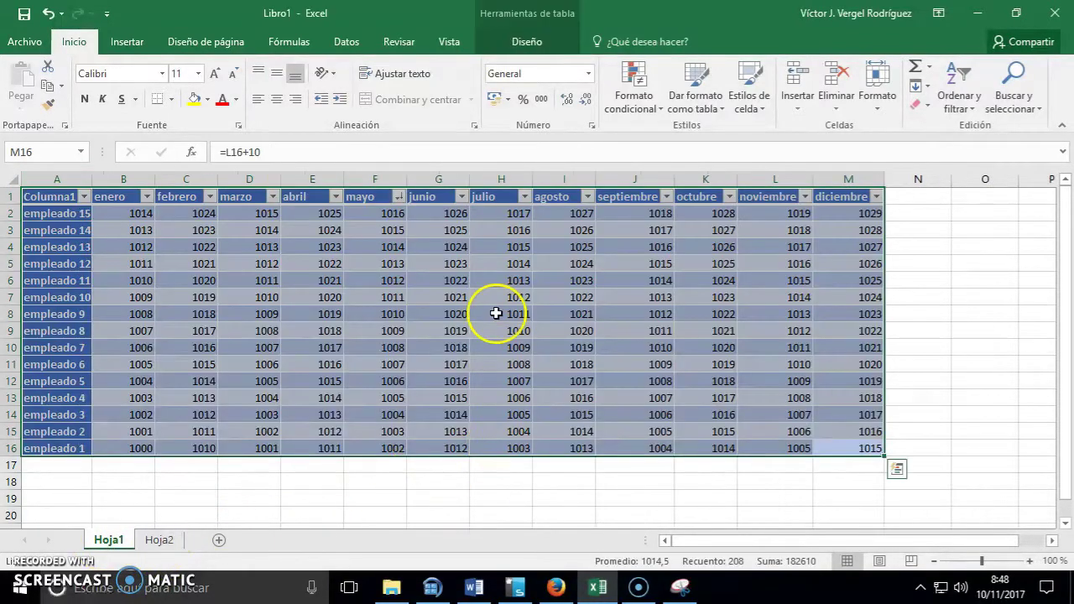
right_click(496, 313)
click(528, 195)
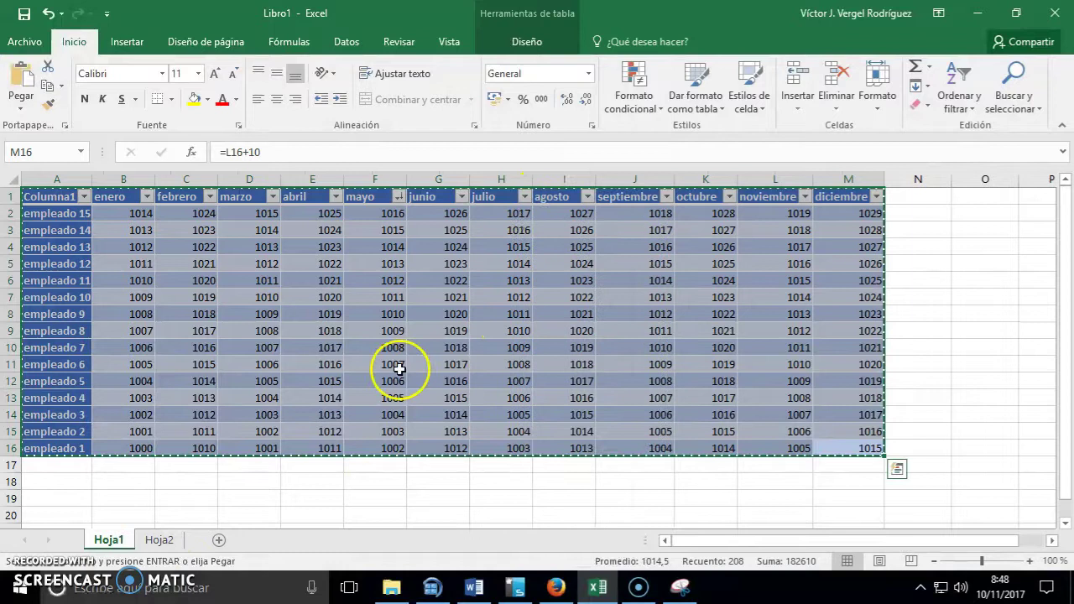
click(156, 541)
click(49, 195)
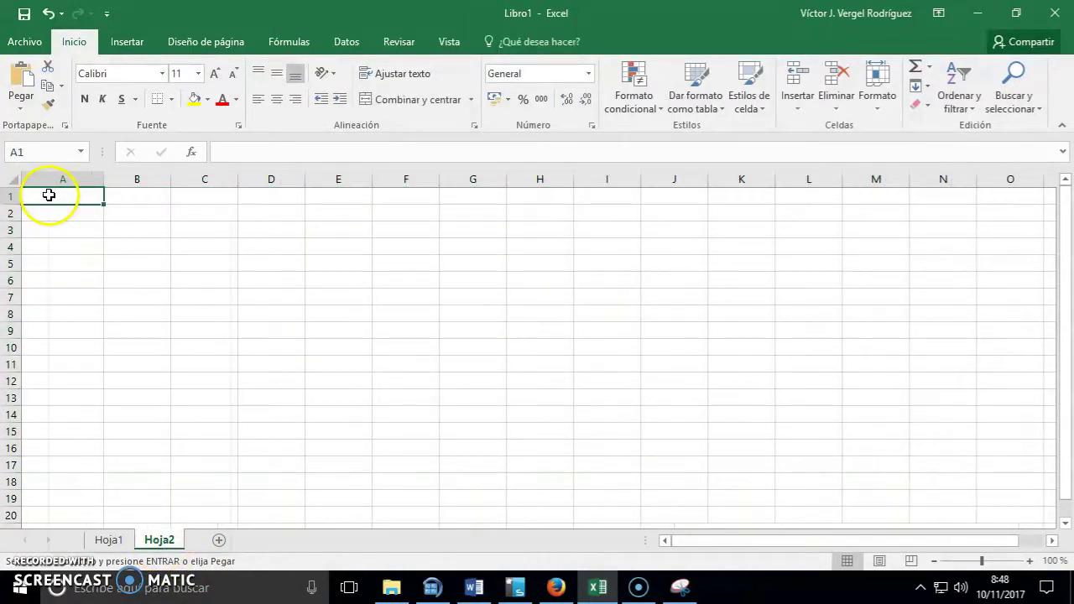
right_click(49, 194)
click(118, 269)
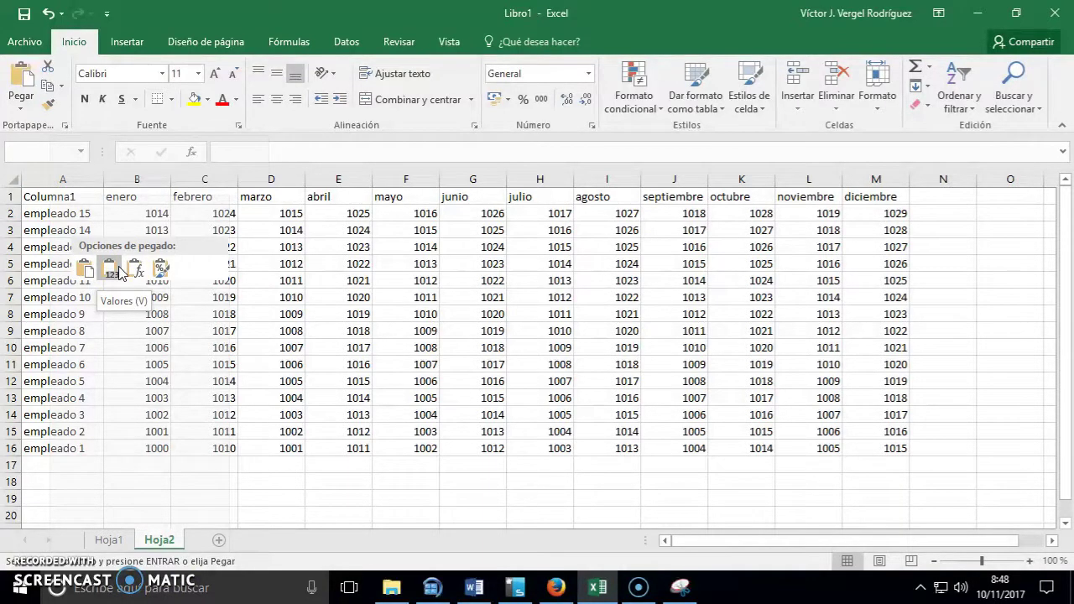
click(118, 269)
click(12, 297)
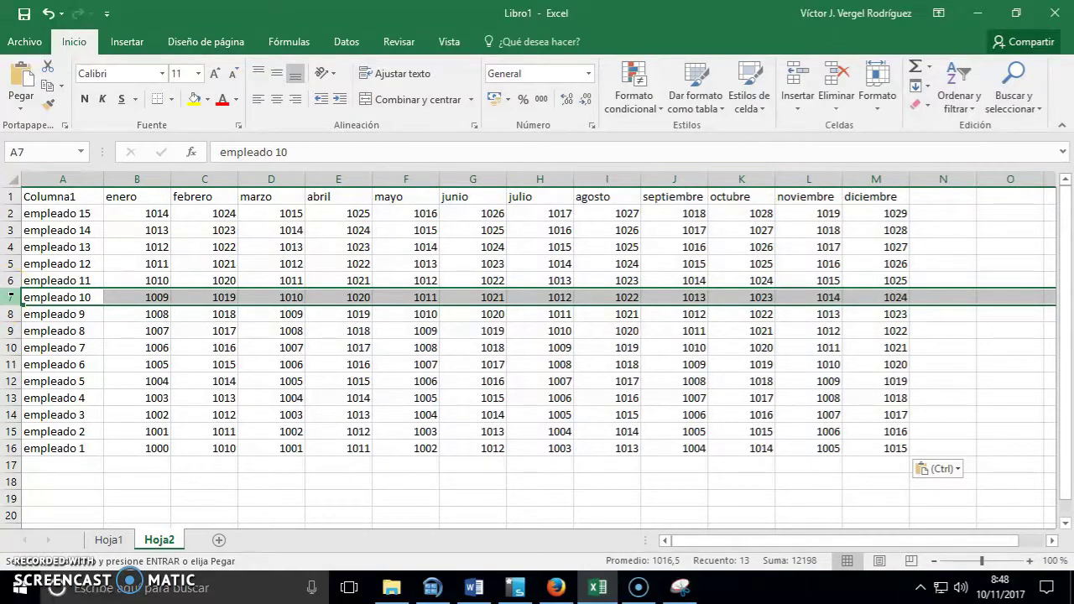
click(798, 101)
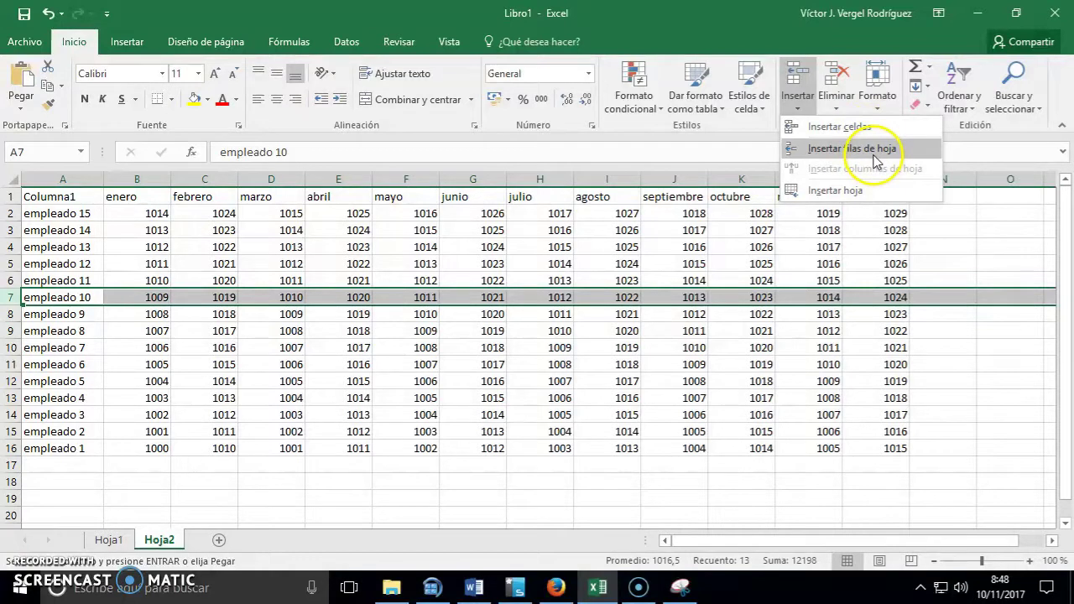
Insert two blank sheet rows above empleado 10.
click(875, 152)
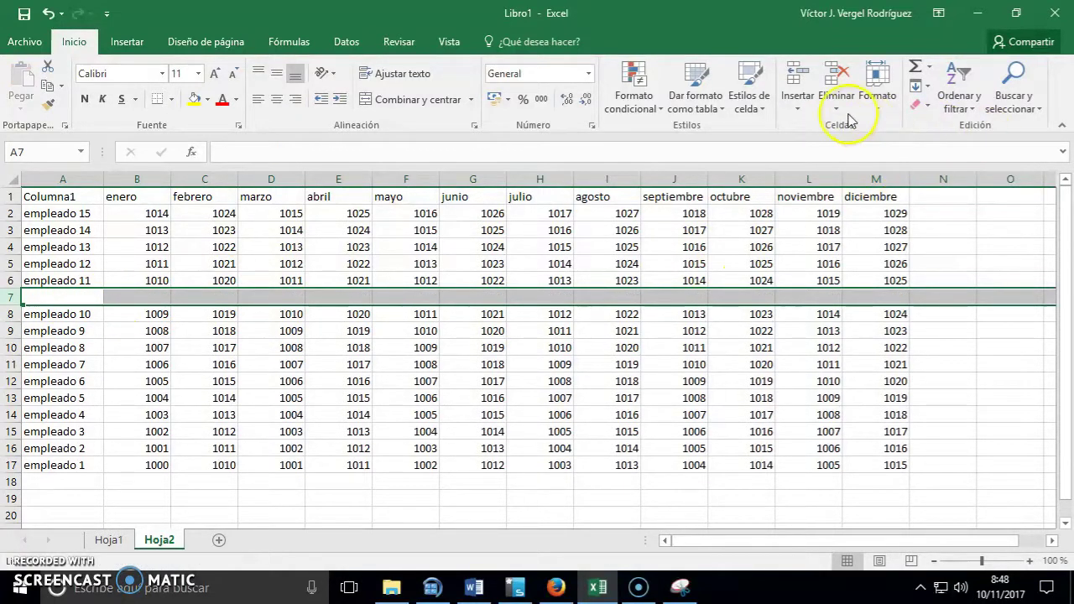
click(796, 103)
click(817, 149)
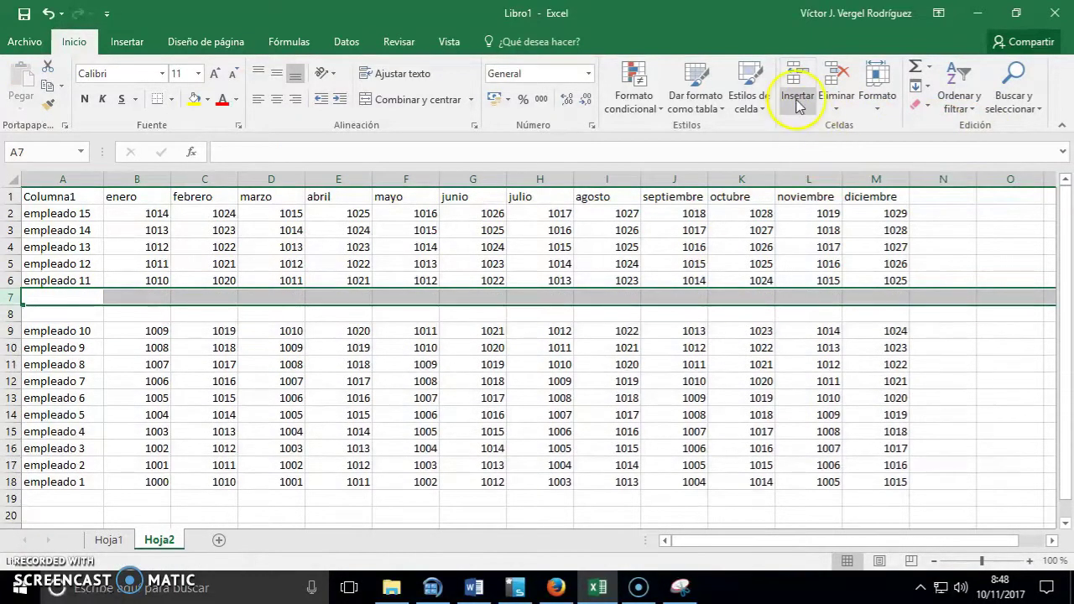
Insert a cell at D6 shifting down, move the marzo values back up, and select rows 7–8.
click(293, 280)
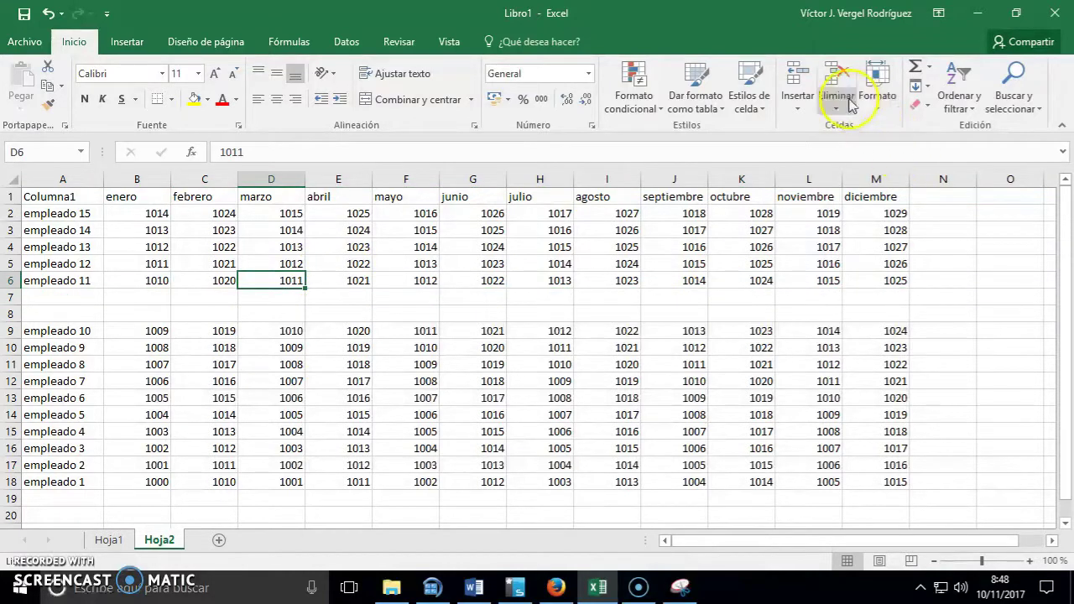
click(797, 105)
click(810, 124)
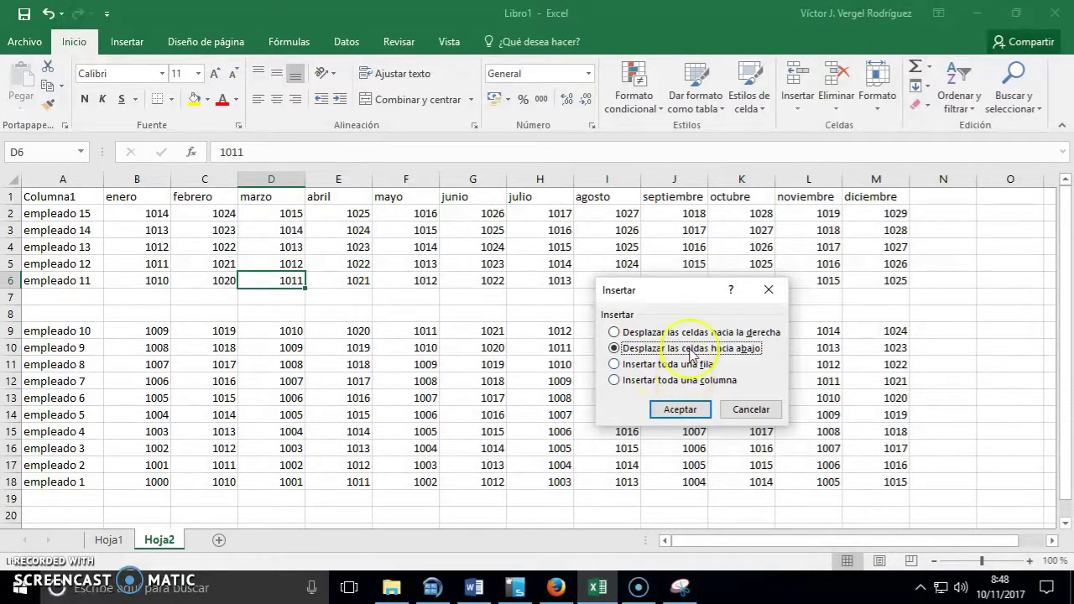
click(692, 411)
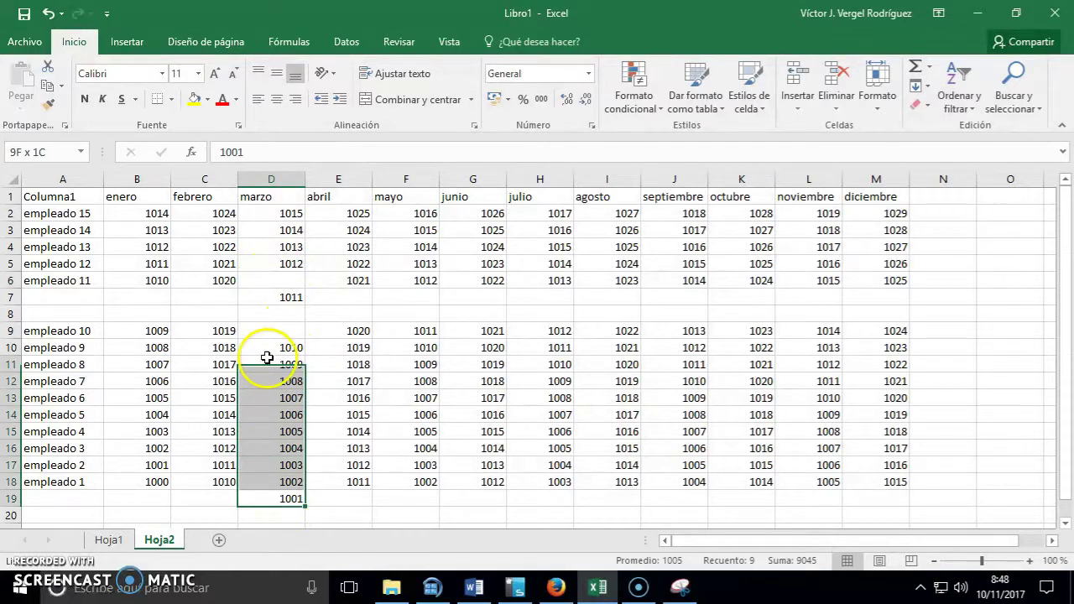
drag(286, 501, 260, 277)
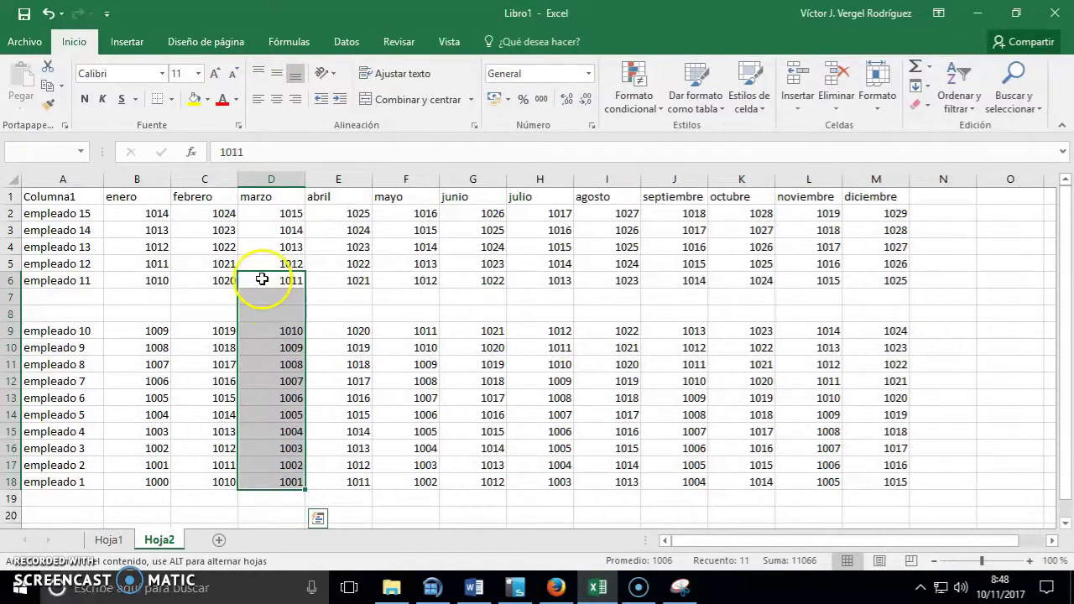
click(283, 314)
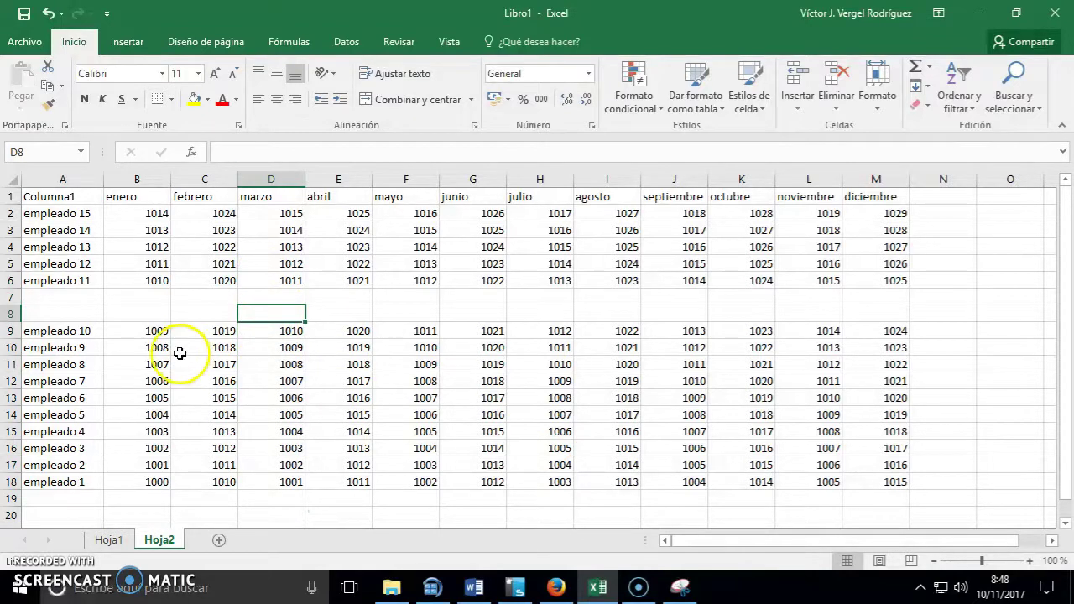
drag(12, 297, 12, 311)
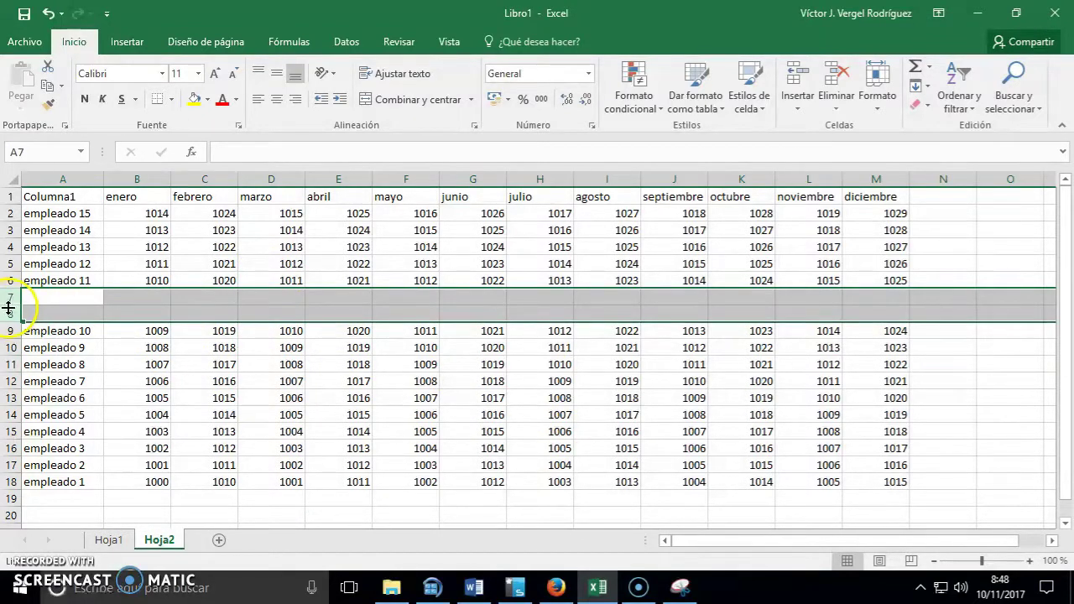
right_click(11, 313)
Delete empty rows 7–8 and autofit the widths of columns A through M.
click(57, 444)
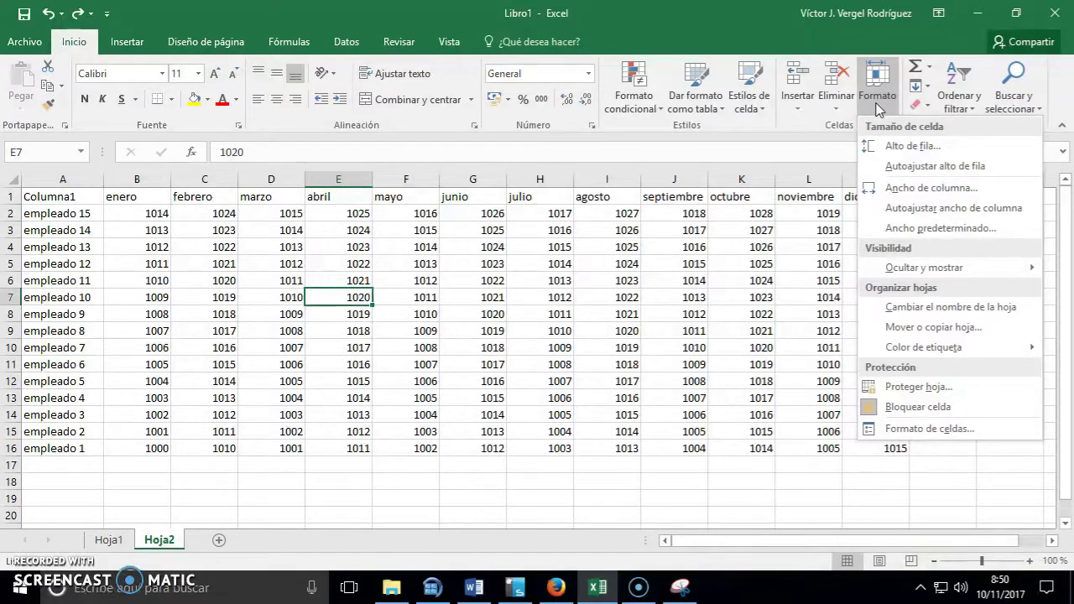
click(696, 240)
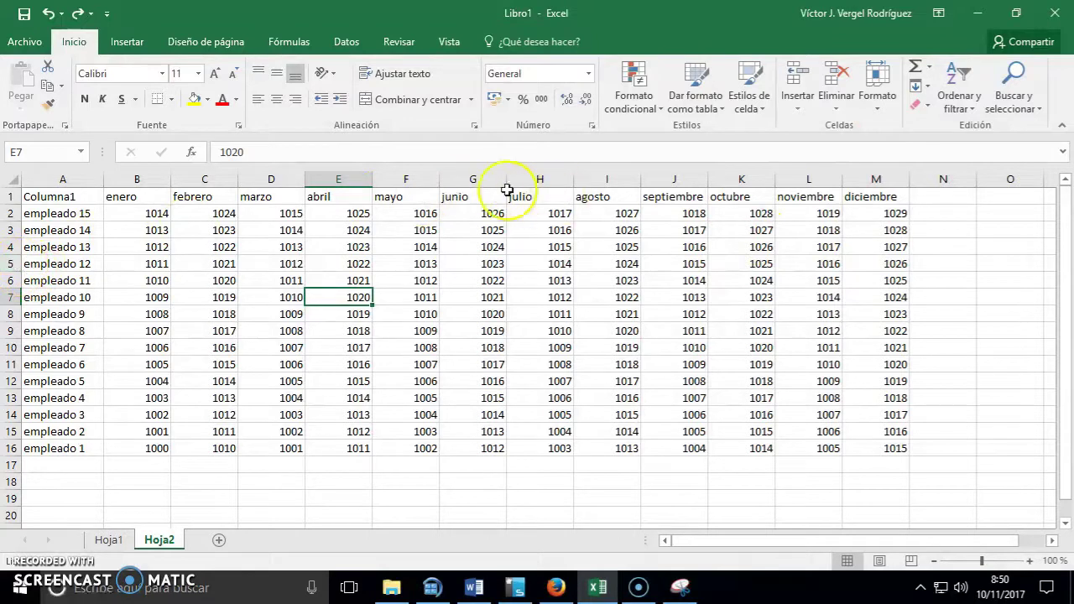
drag(65, 179, 894, 180)
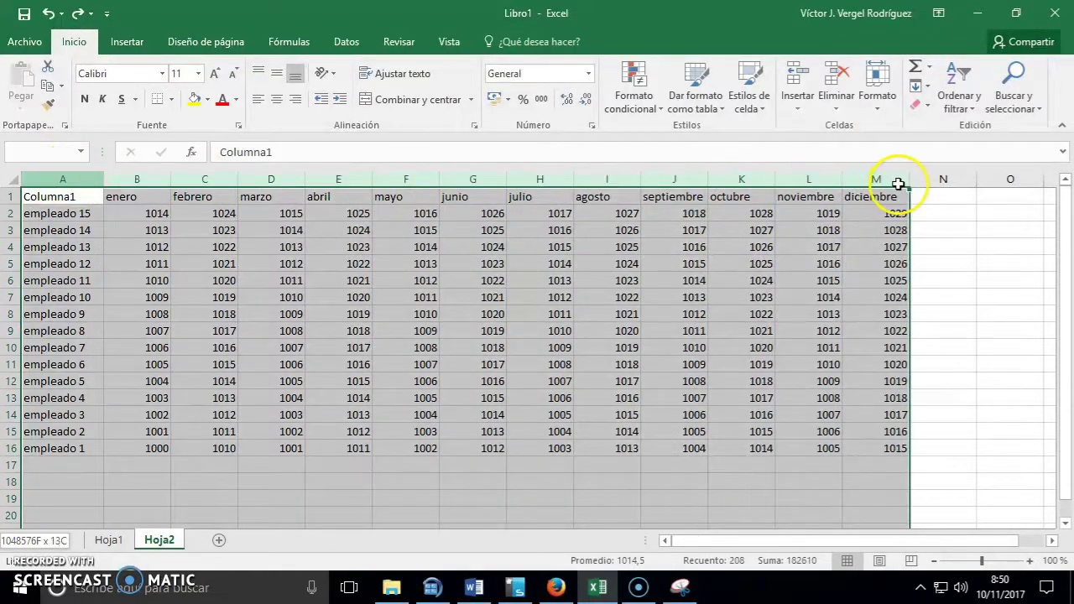
click(877, 105)
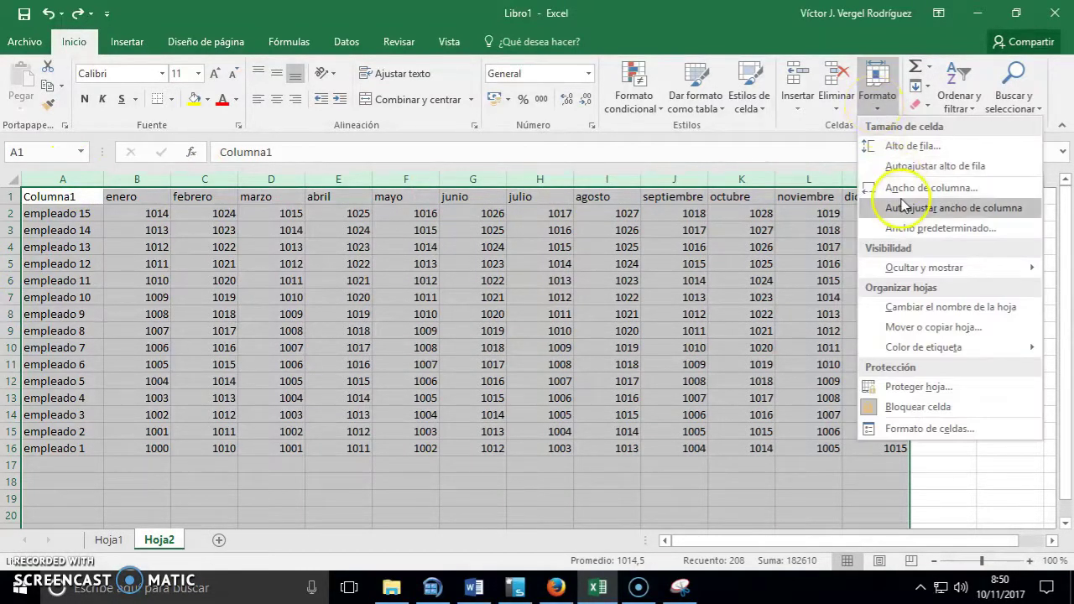
click(975, 210)
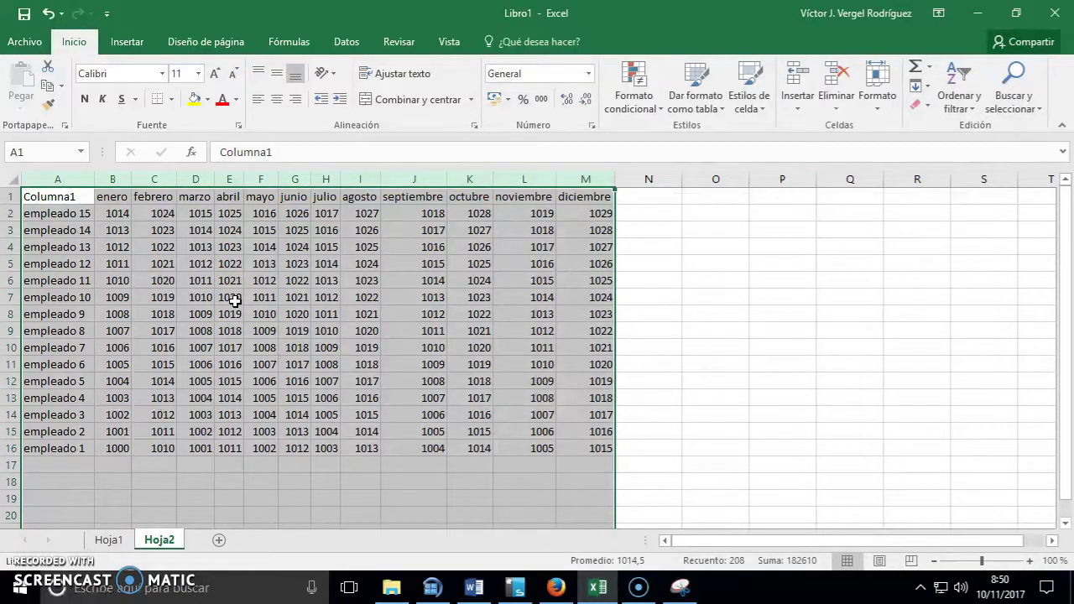
click(880, 97)
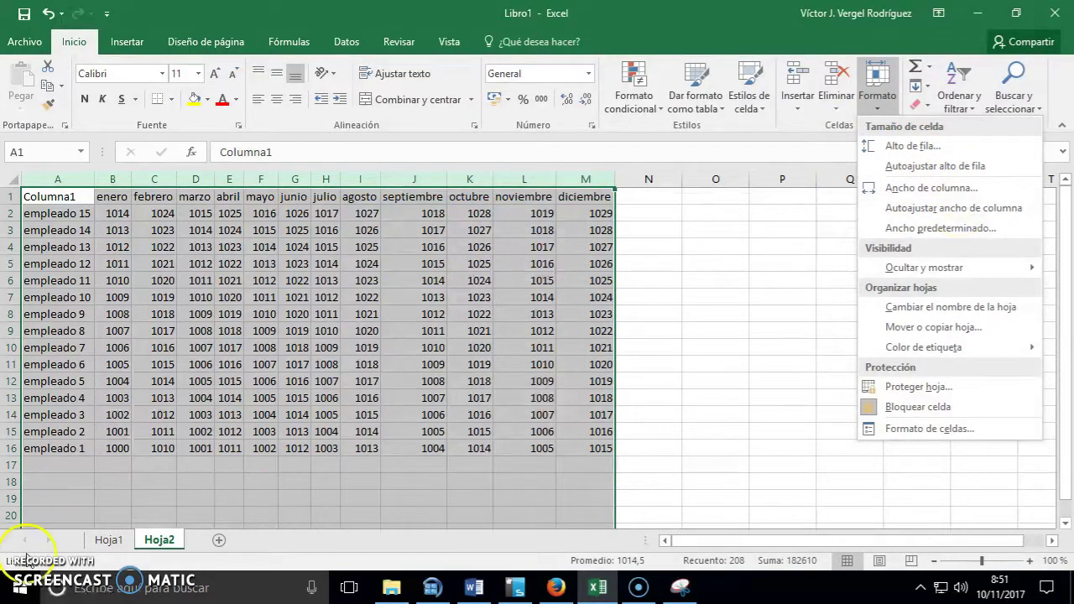
click(12, 281)
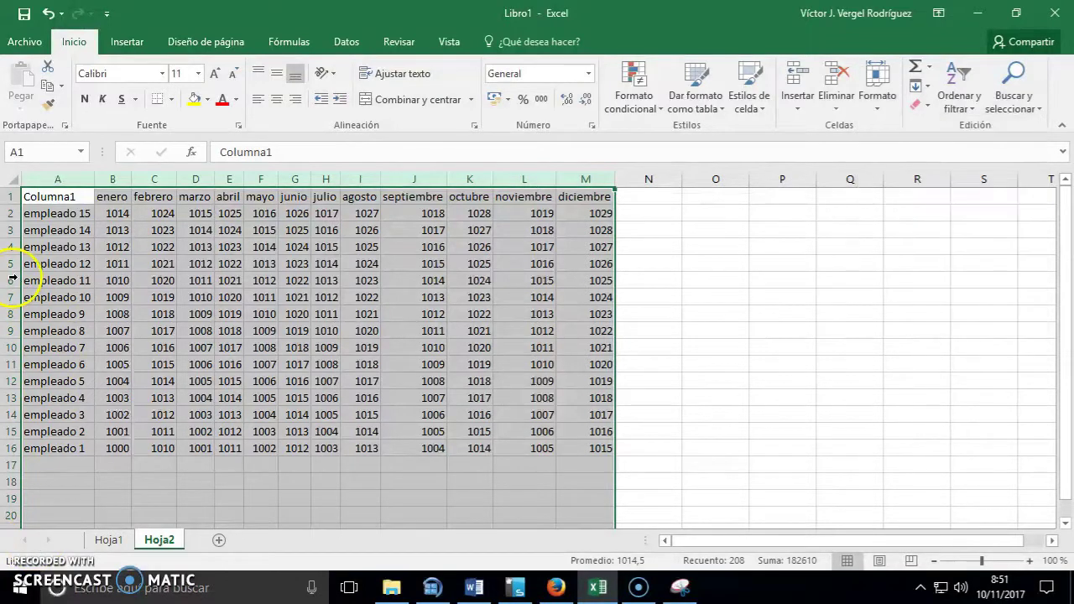
click(12, 280)
drag(12, 289, 12, 351)
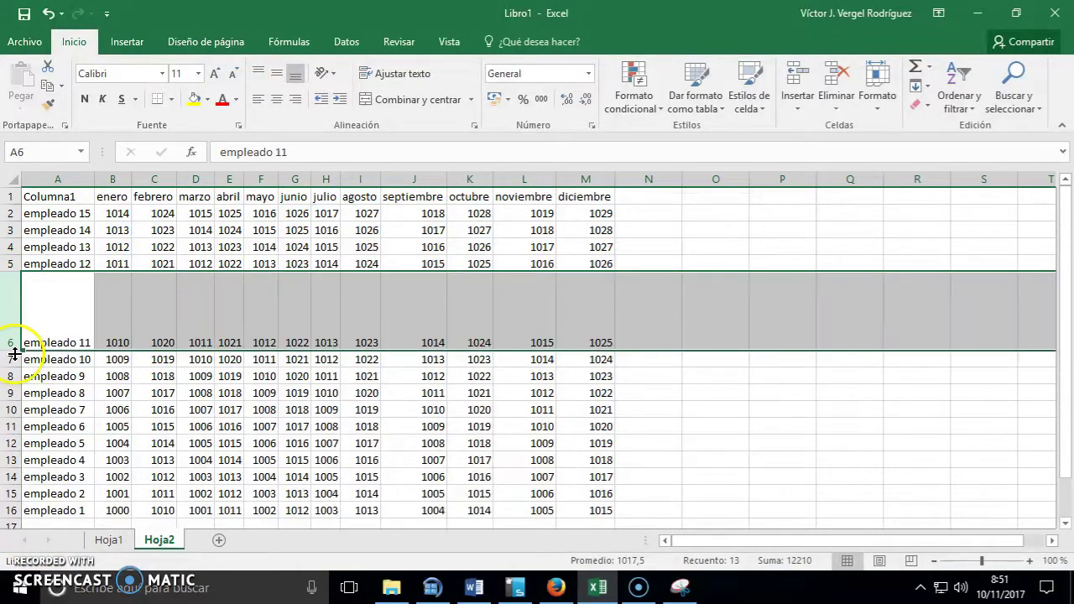
click(11, 178)
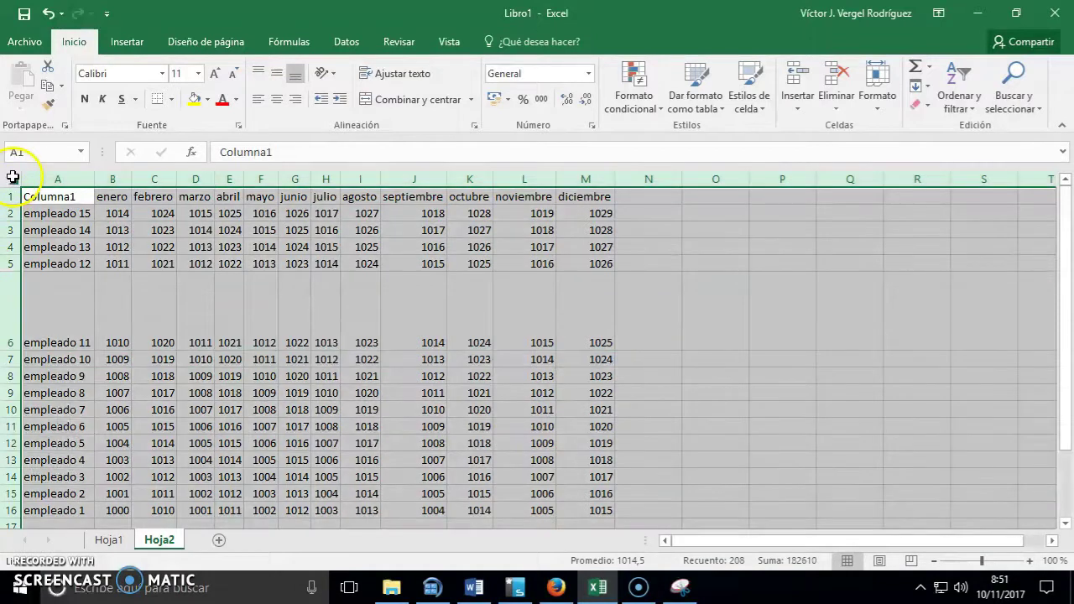
click(877, 105)
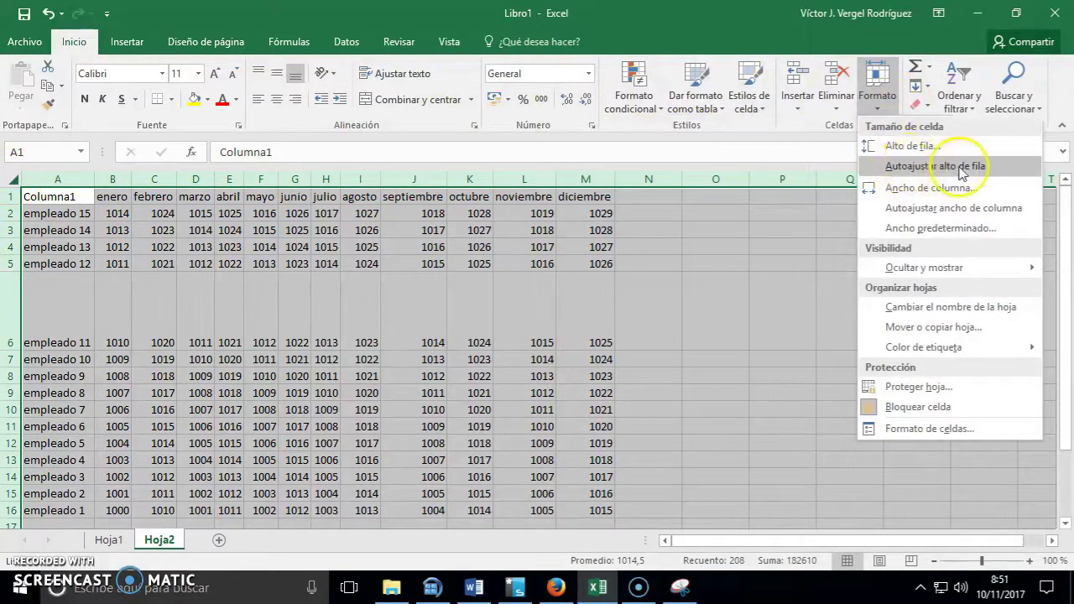
click(961, 166)
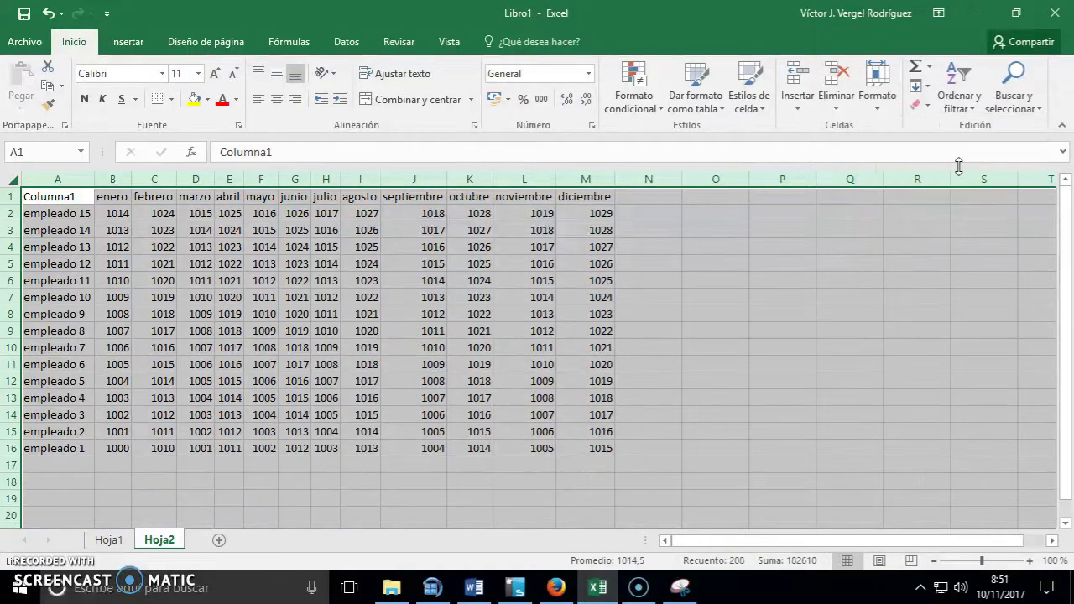
click(37, 415)
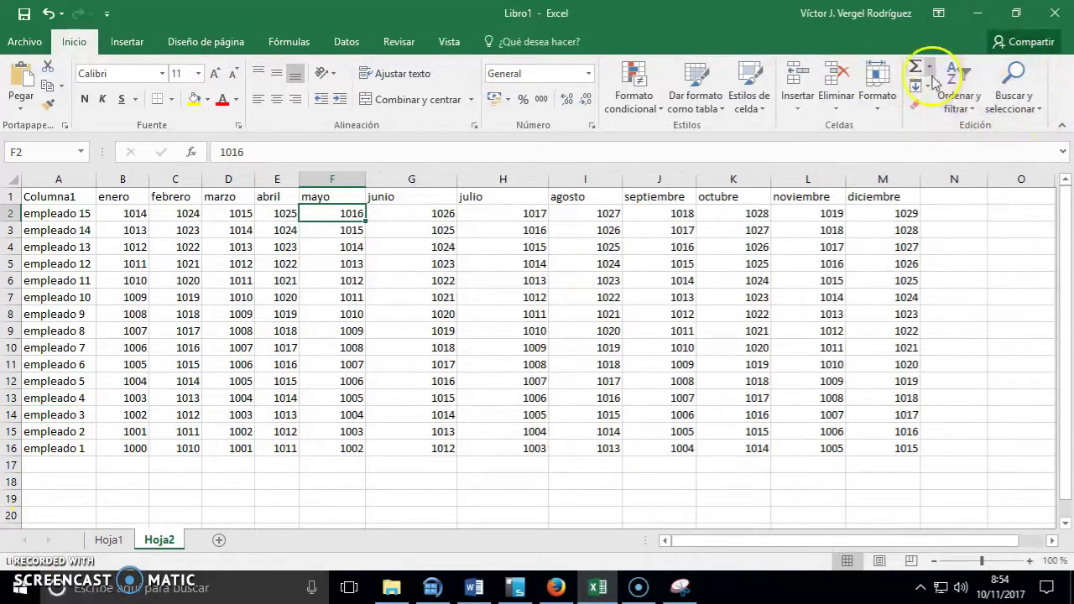
Insert the SUMA of the mayo column in F17, giving 15135.
click(334, 465)
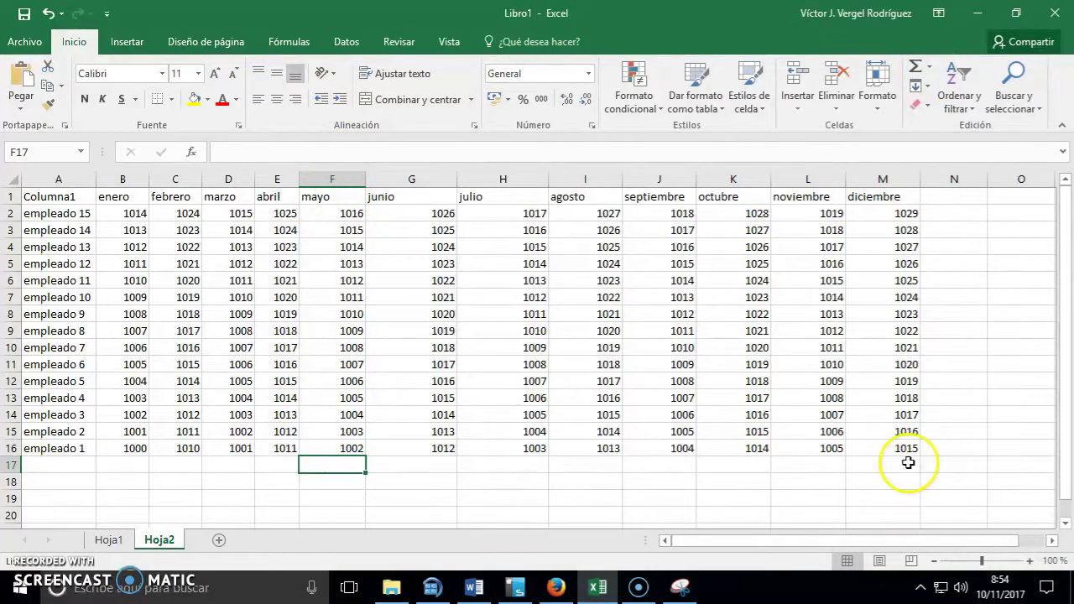
click(930, 71)
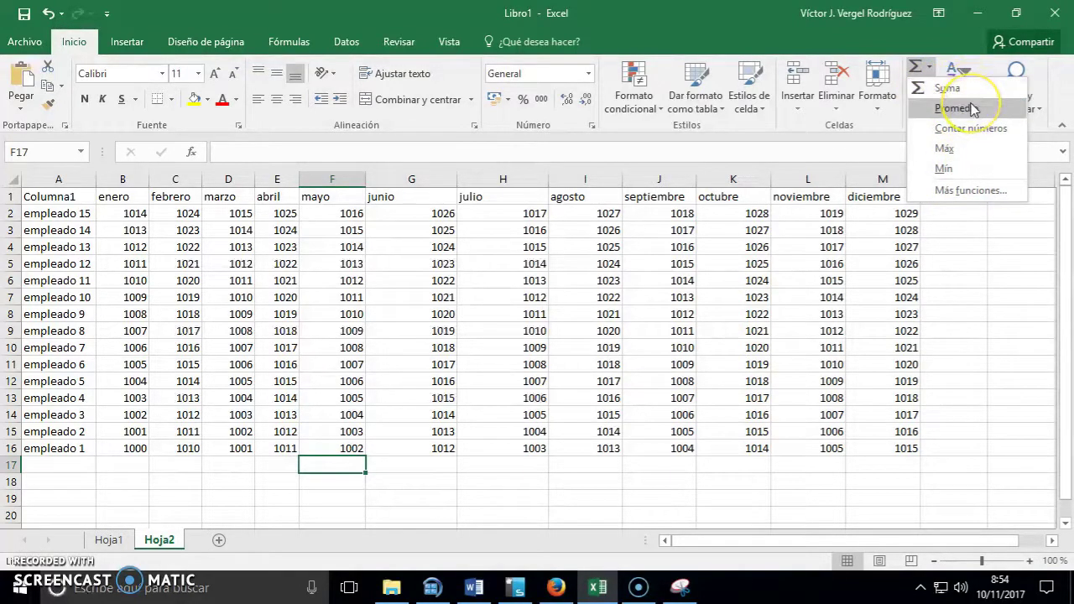
click(972, 95)
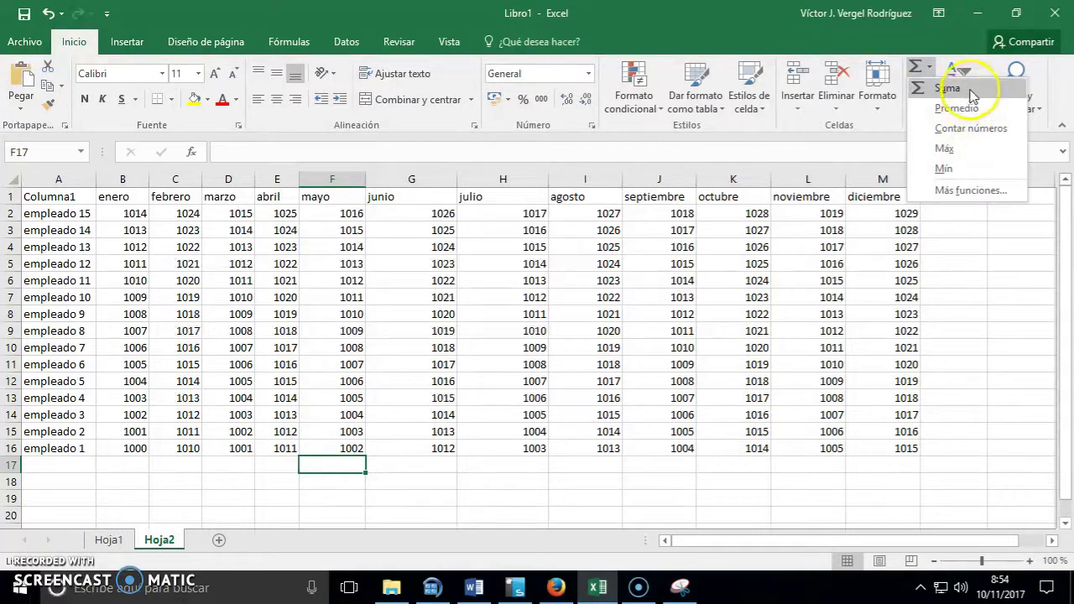
click(970, 92)
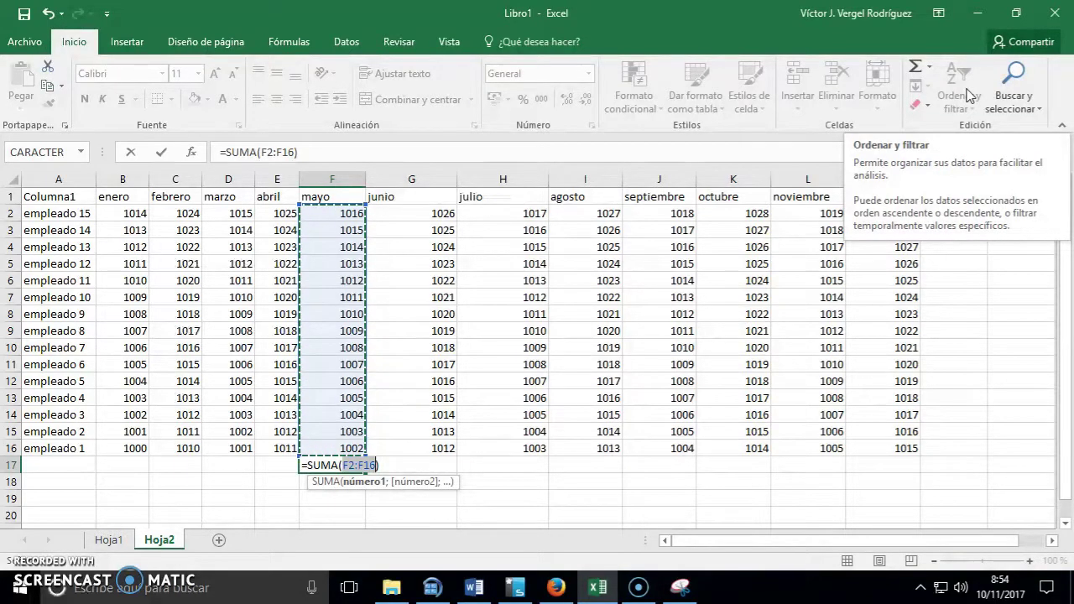
key(Return)
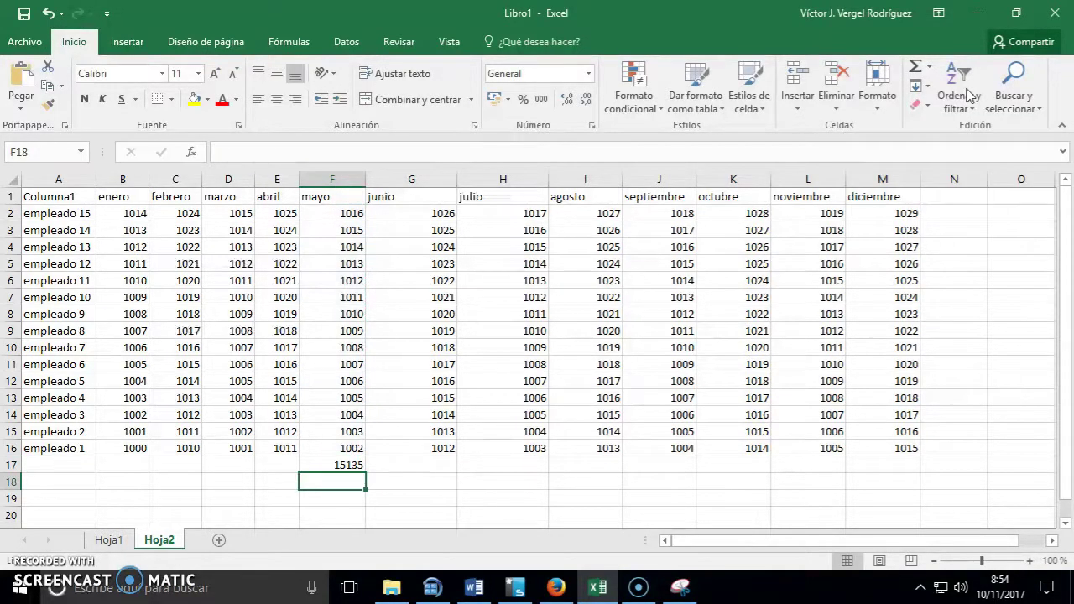
Insert the average of the junio column in G17, giving 1019.
click(433, 466)
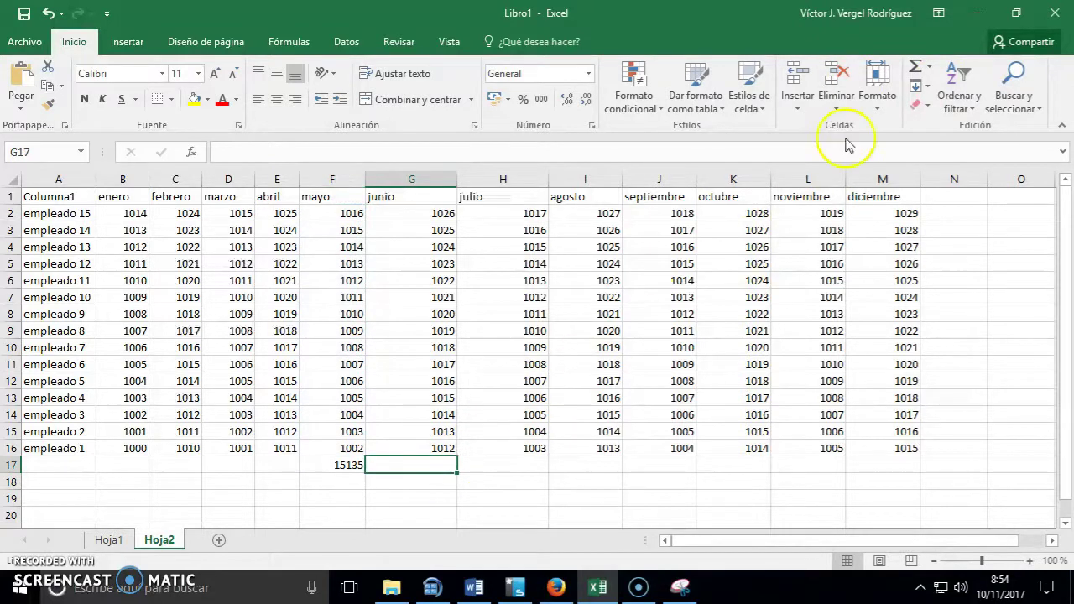
click(929, 66)
click(956, 109)
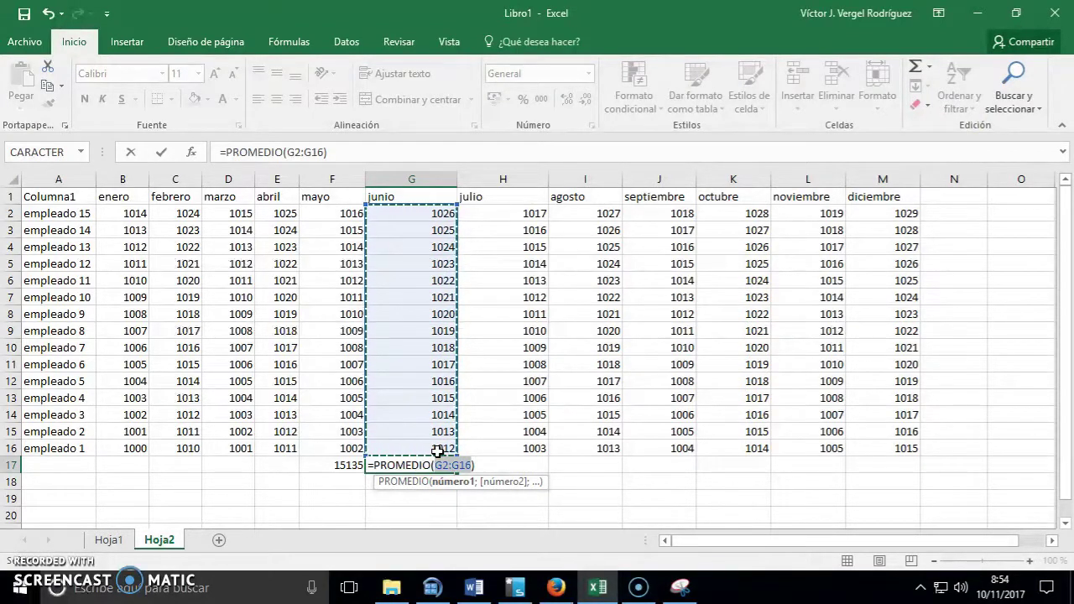
key(Return)
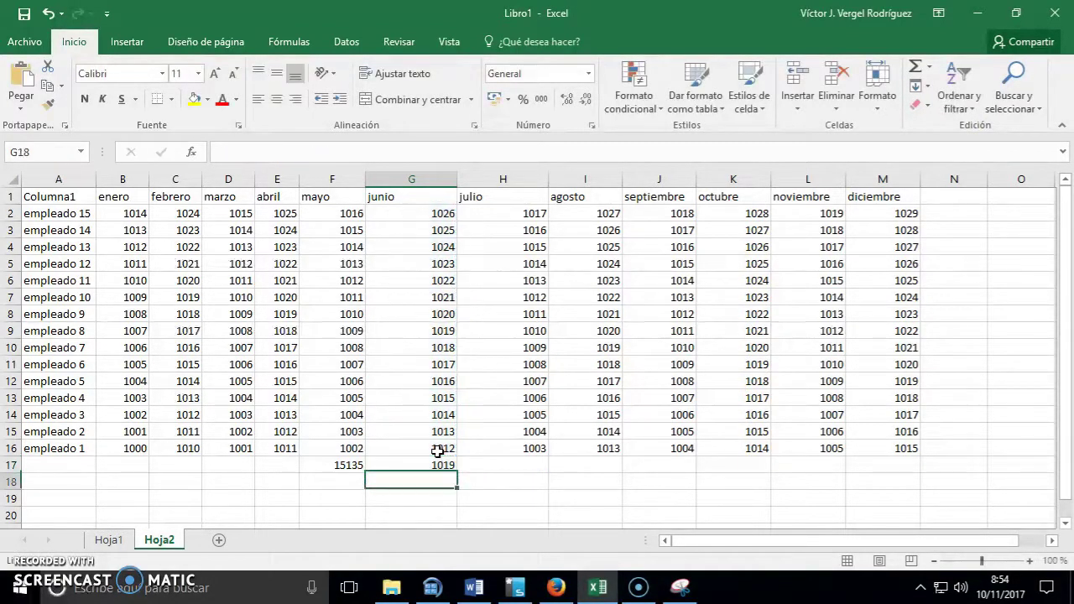
Replace the minimum results in H17:I17 with =CONTAR(H2:H16) in H17, showing 15.
drag(556, 465, 504, 466)
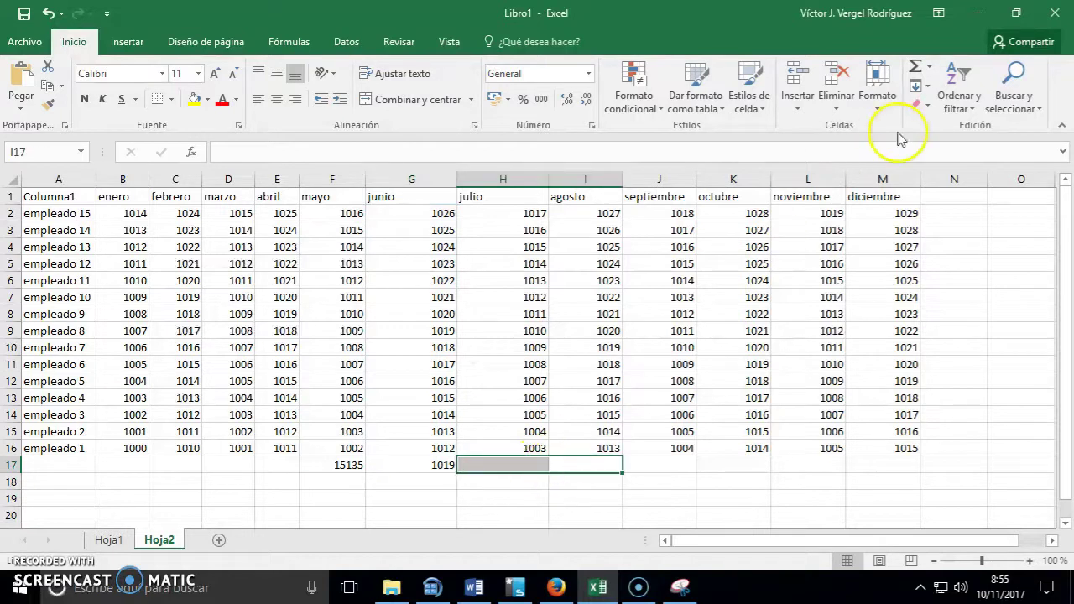
click(929, 66)
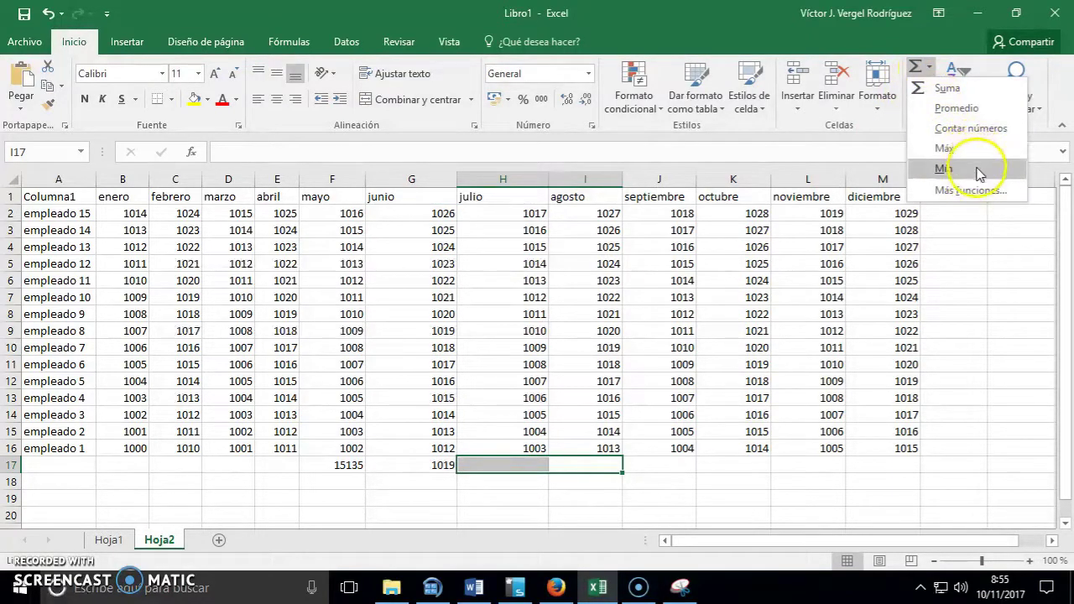
click(976, 168)
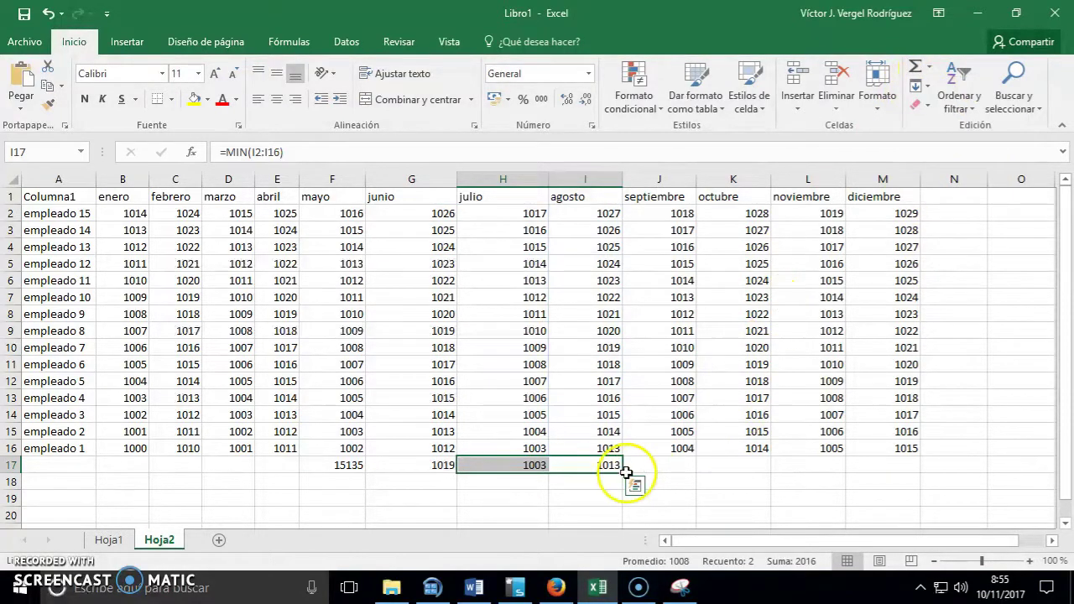
key(Delete)
click(519, 468)
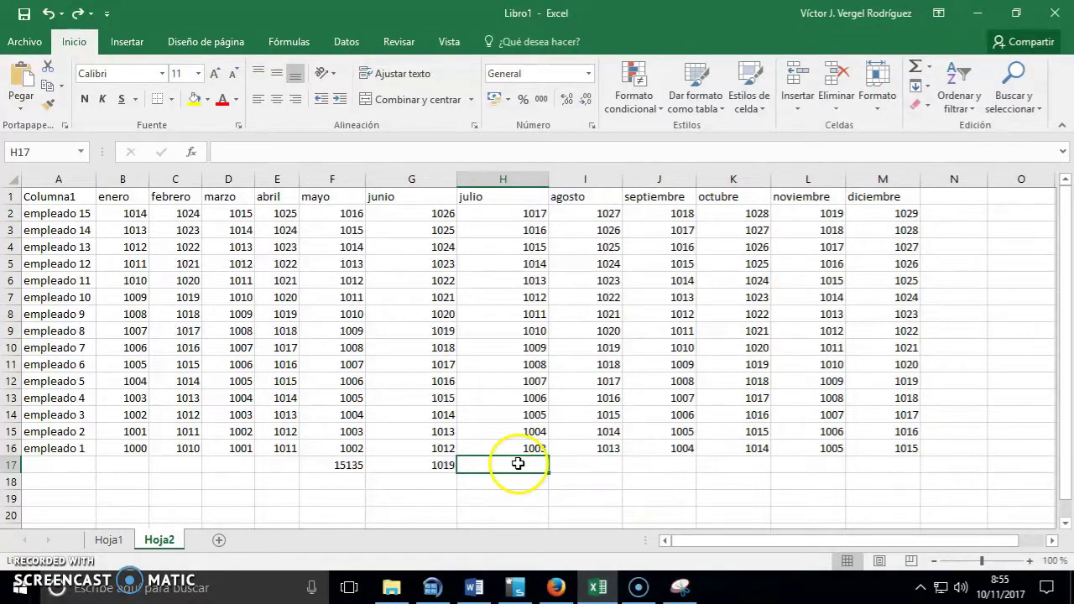
click(929, 66)
click(973, 130)
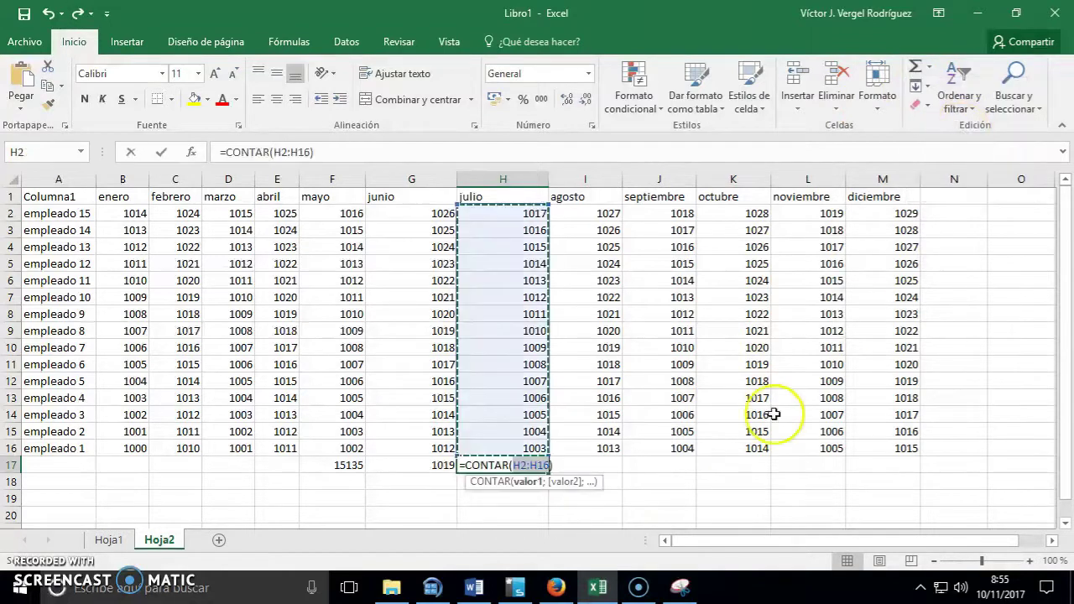
key(Return)
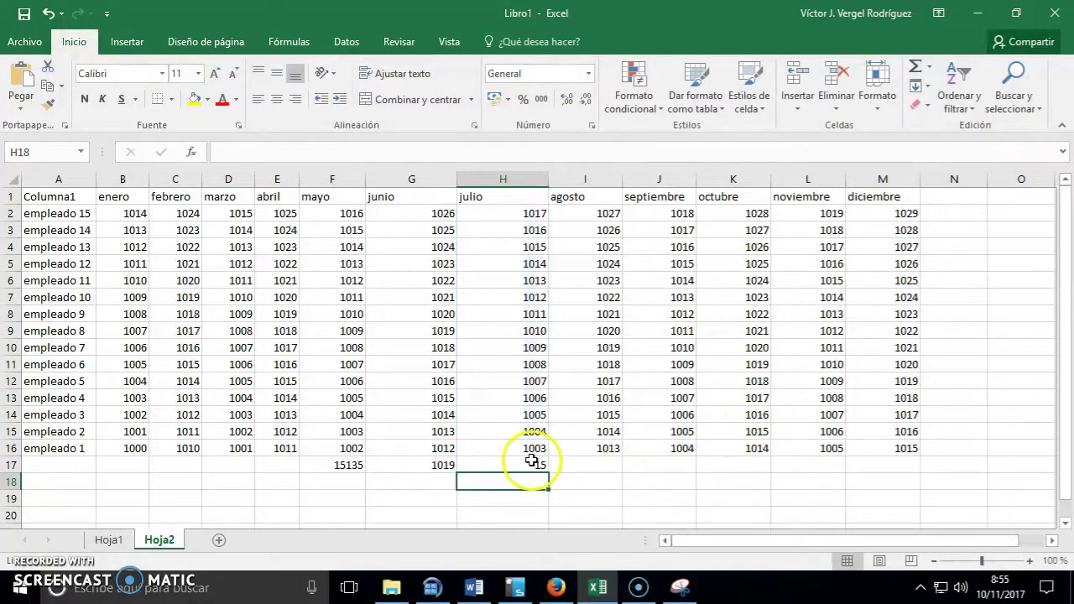
click(532, 461)
click(580, 460)
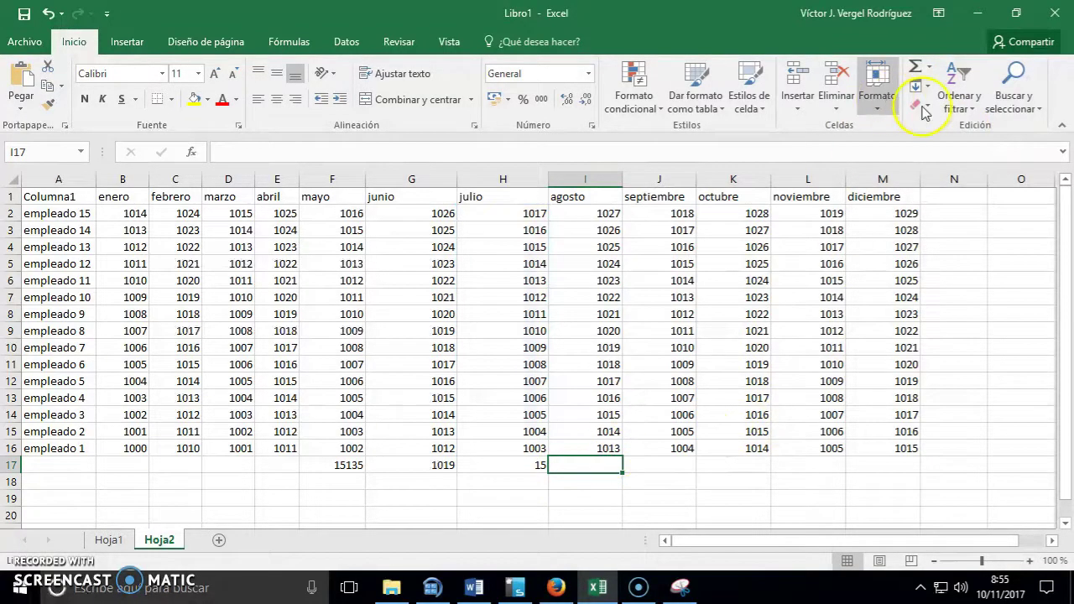
click(649, 194)
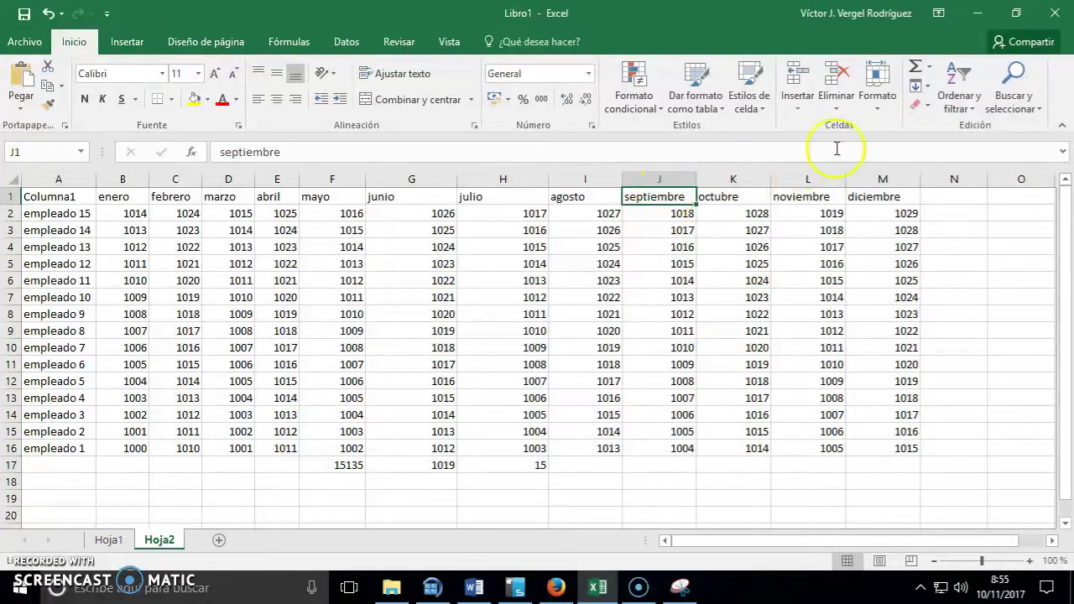
Sort the table by septiembre from smallest to largest, listing empleado 1 through 15.
click(929, 88)
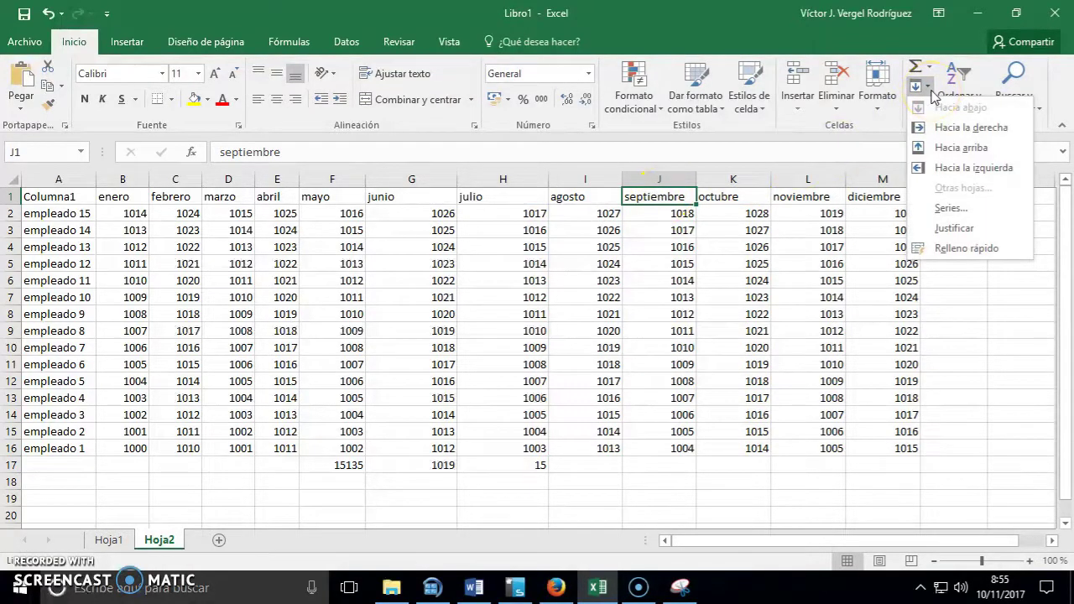
click(955, 32)
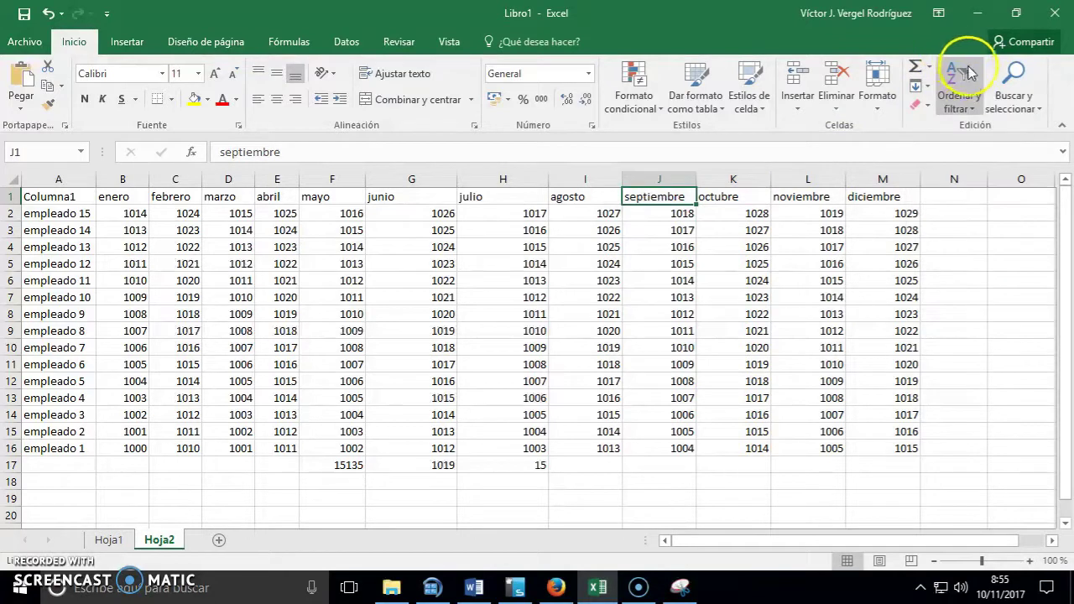
click(975, 112)
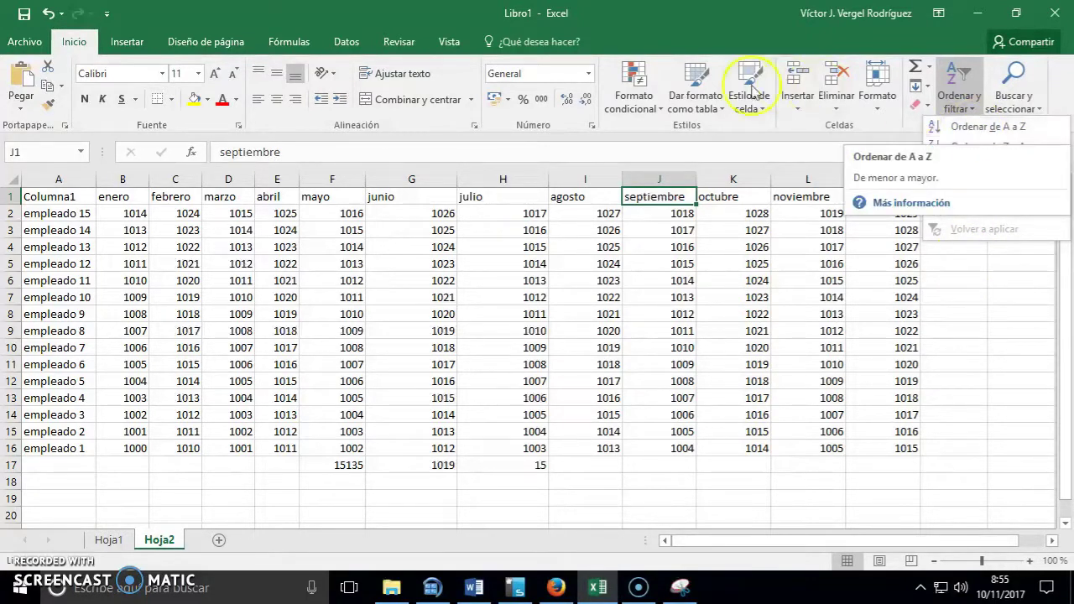
click(978, 122)
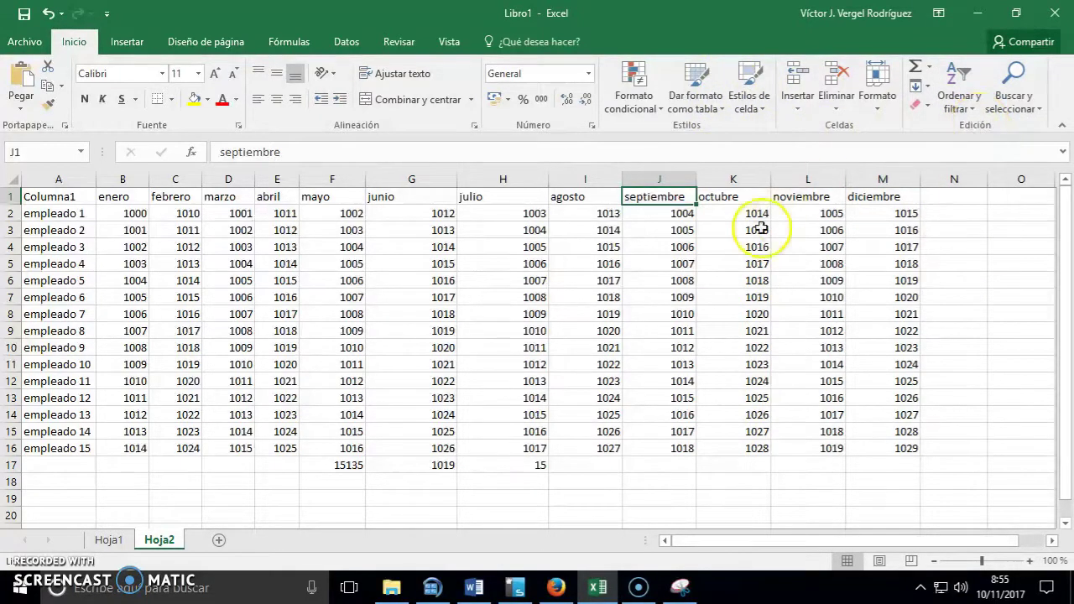
click(959, 97)
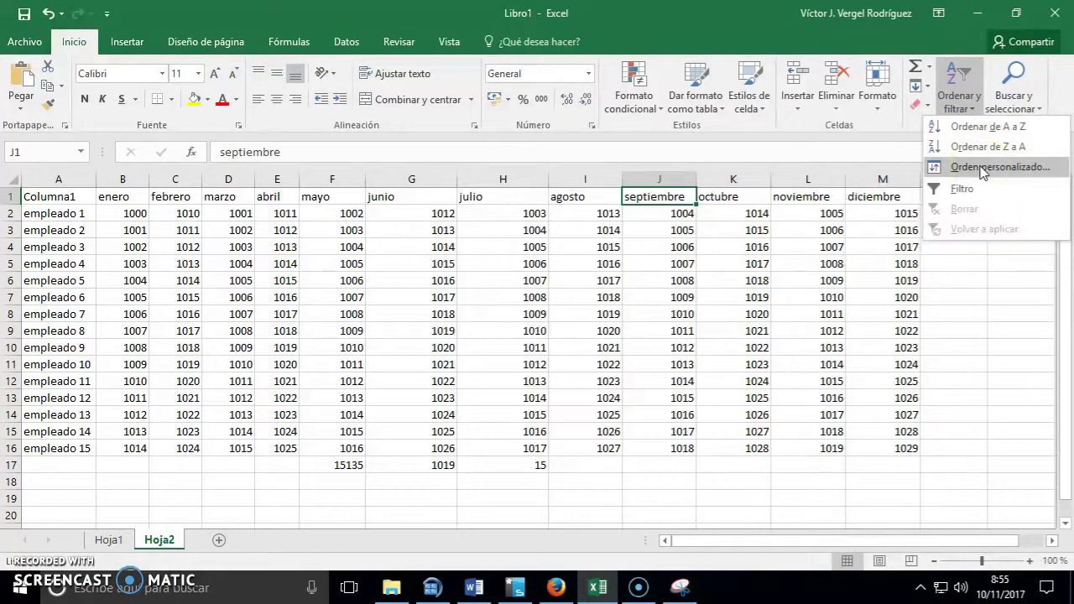
Apply a custom sort: enero smallest to largest, then a febrero level largest to smallest.
click(984, 168)
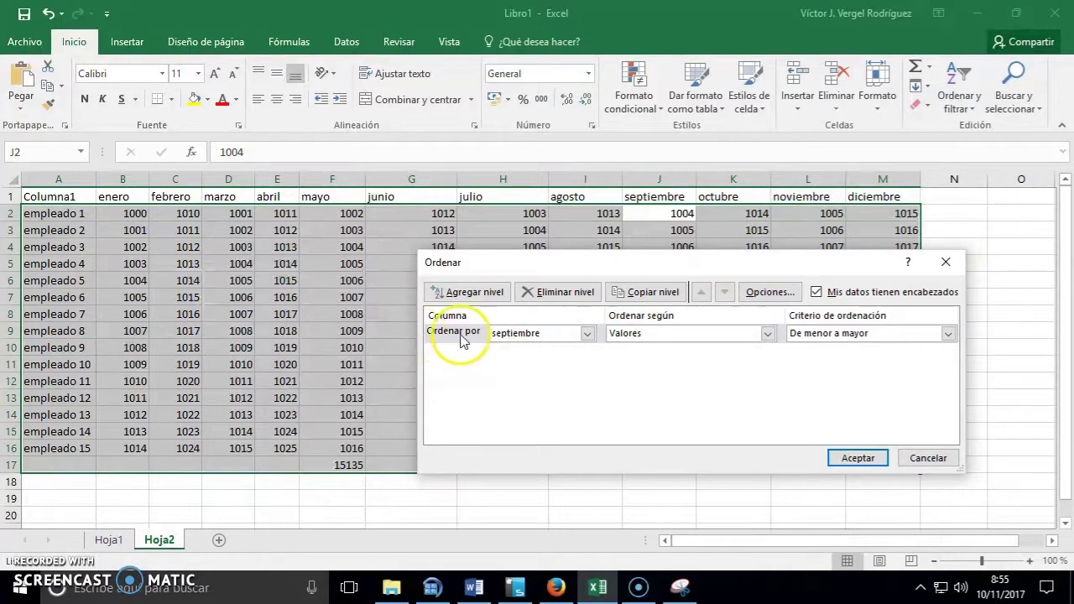
click(587, 334)
click(570, 348)
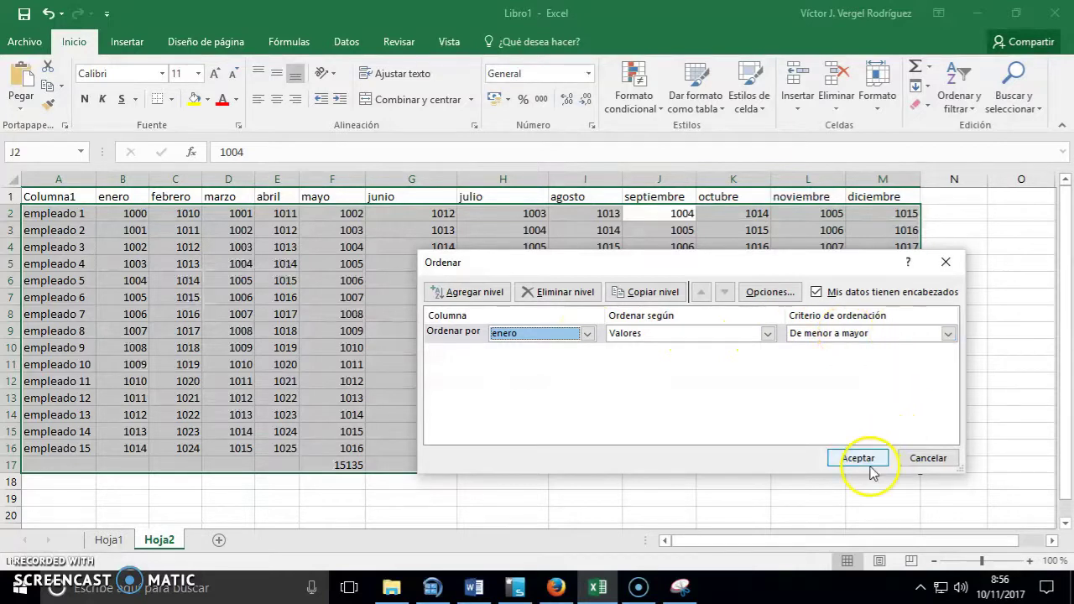
click(486, 297)
click(587, 353)
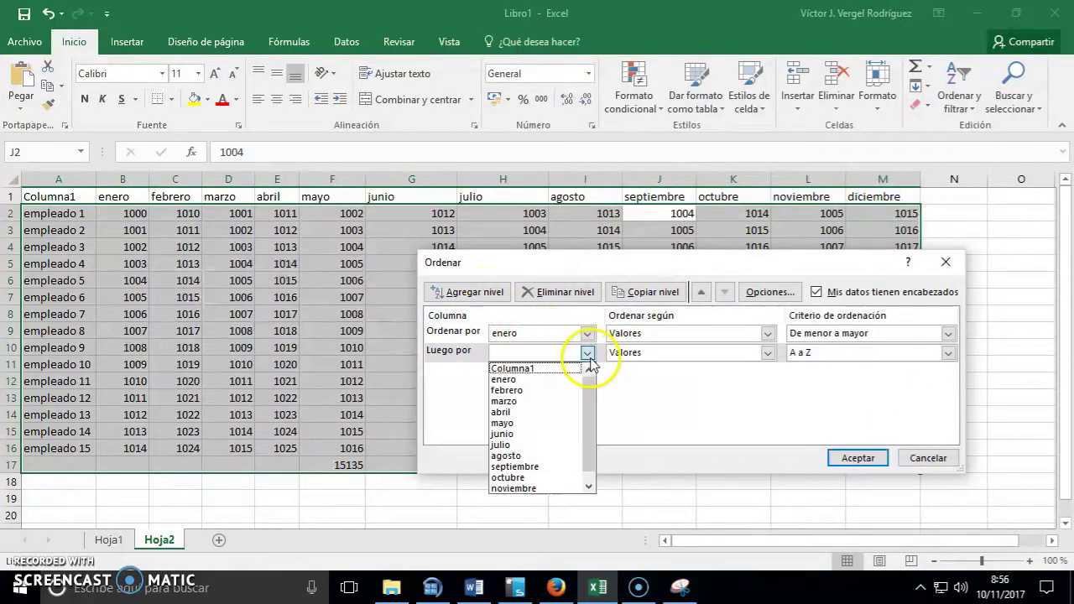
click(571, 379)
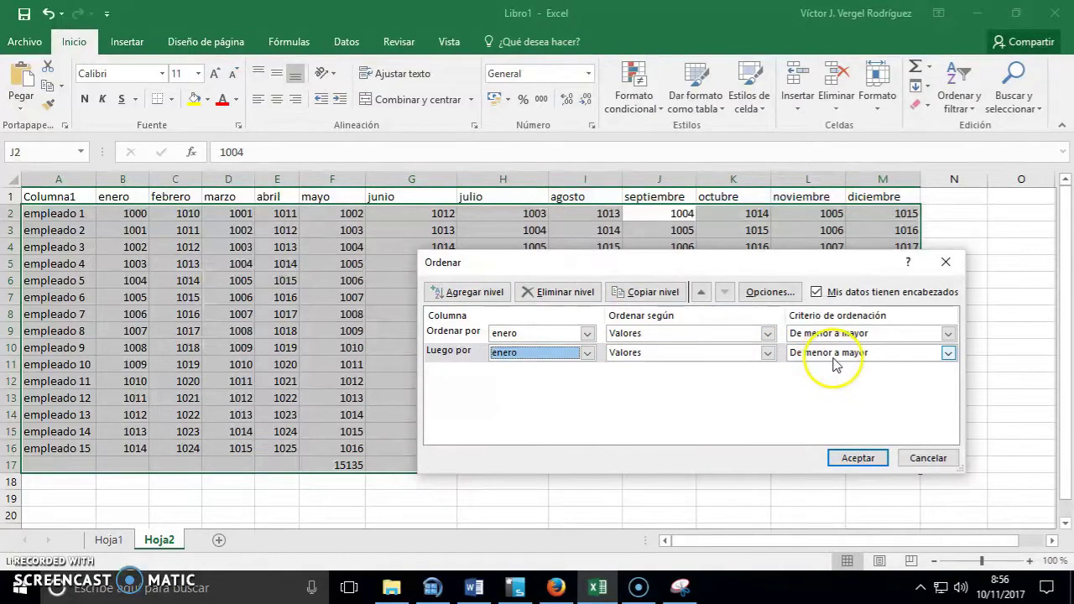
click(581, 352)
click(534, 378)
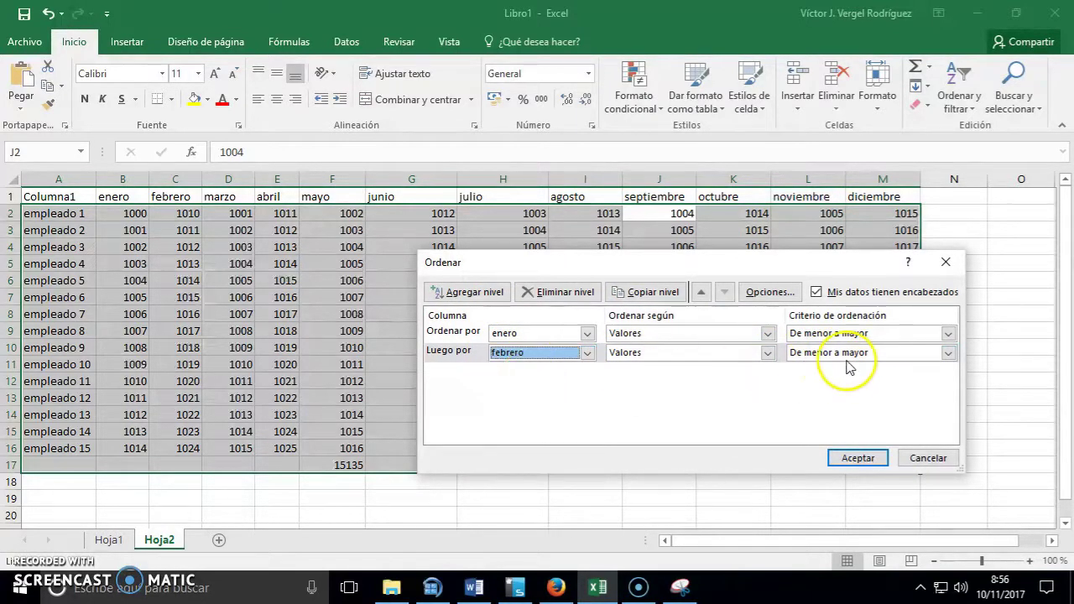
click(850, 356)
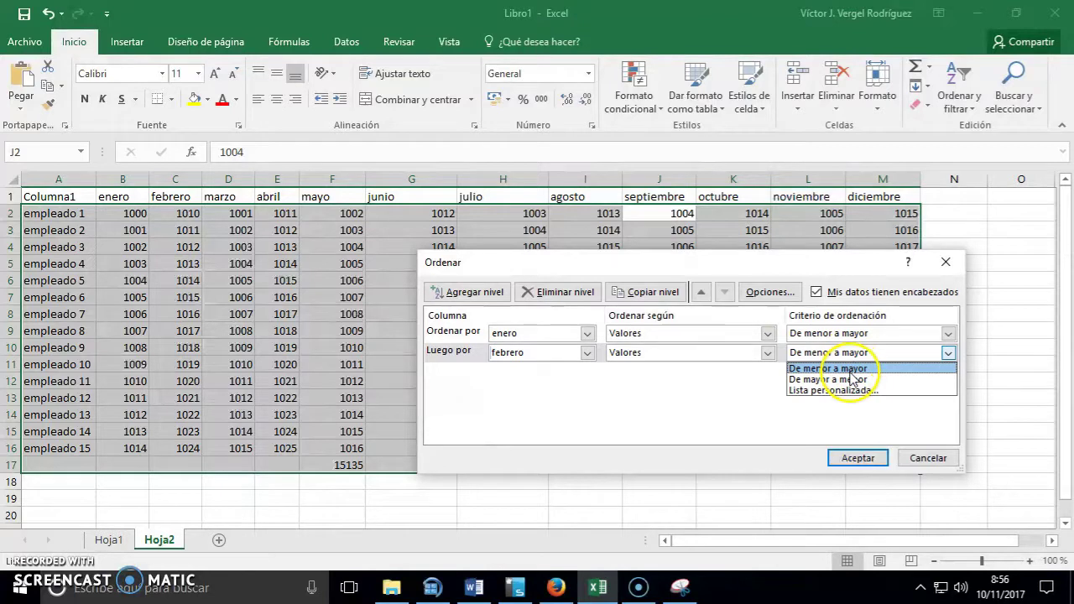
click(851, 380)
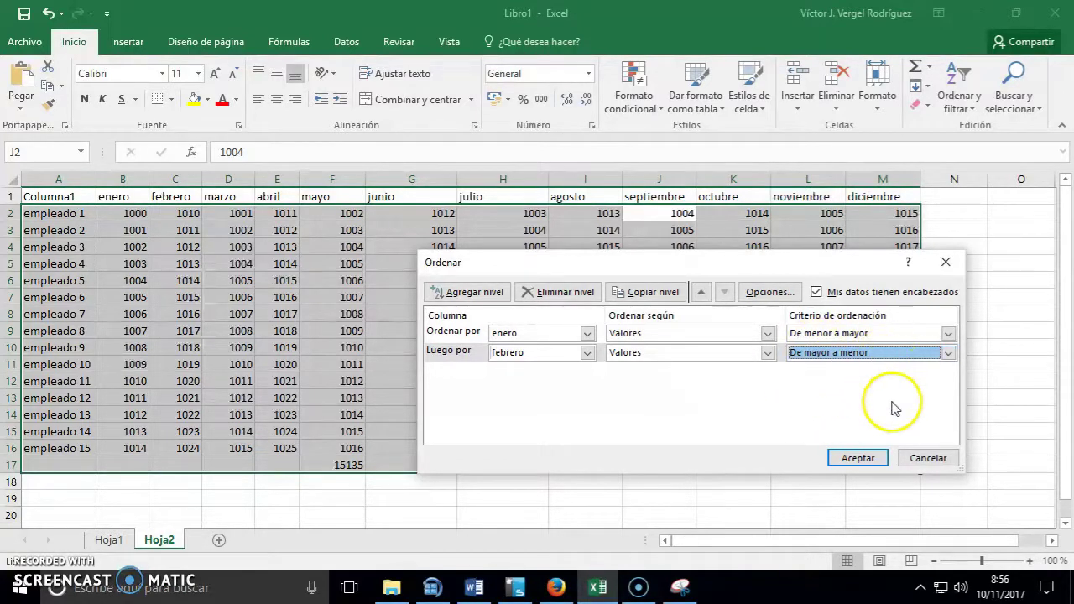
click(865, 460)
Change the enero values in B6:B9 for empleados 5 to 8 to 1000.
click(139, 281)
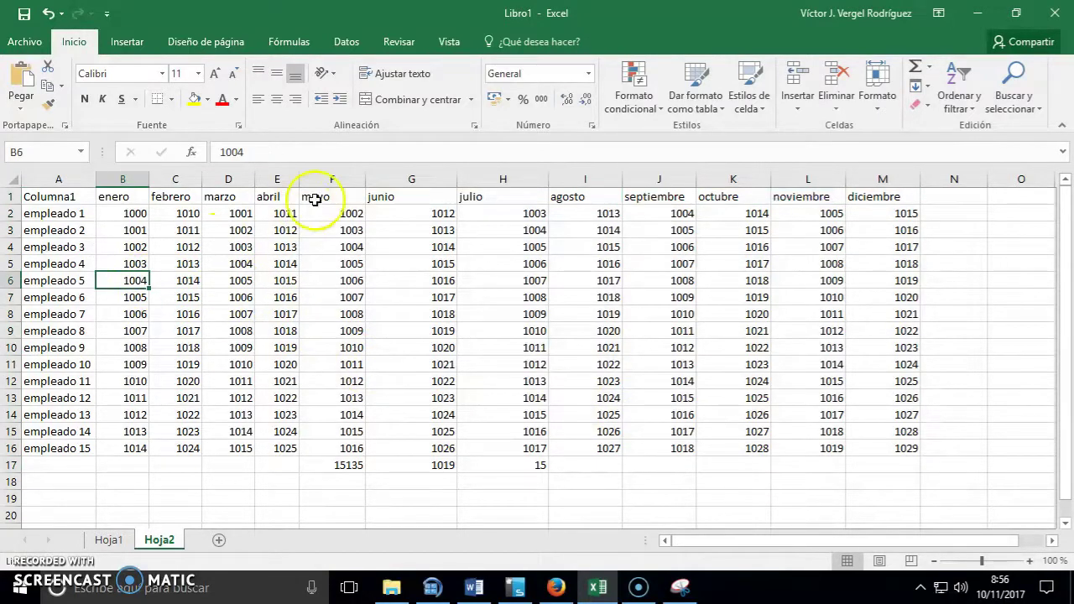
key(F2)
key(BackSpace)
text(0)
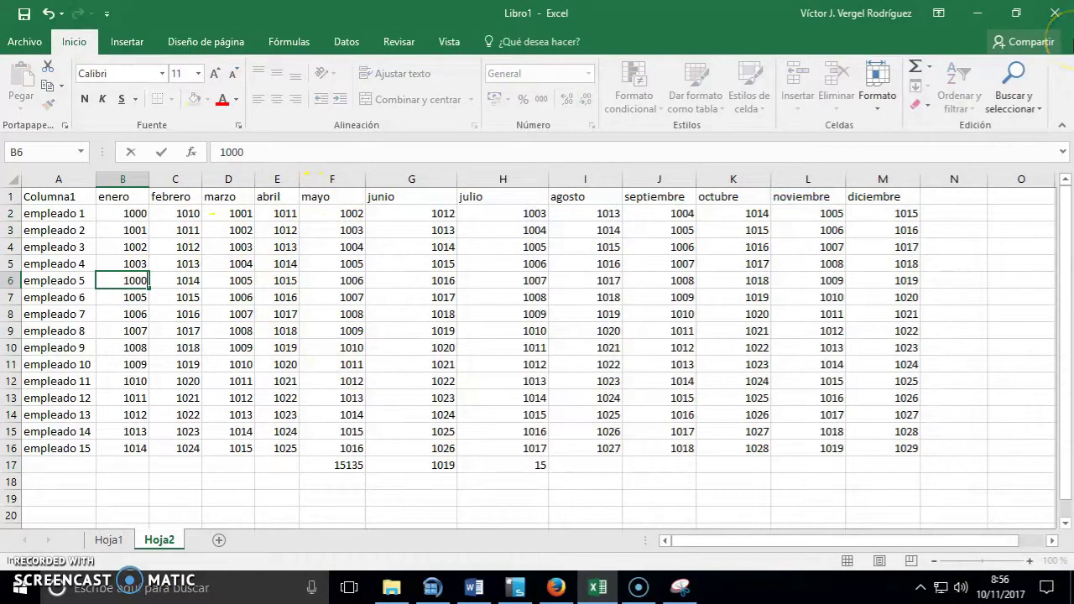
key(Return)
key(F2)
key(BackSpace)
text(0)
key(Return)
key(F2)
key(BackSpace)
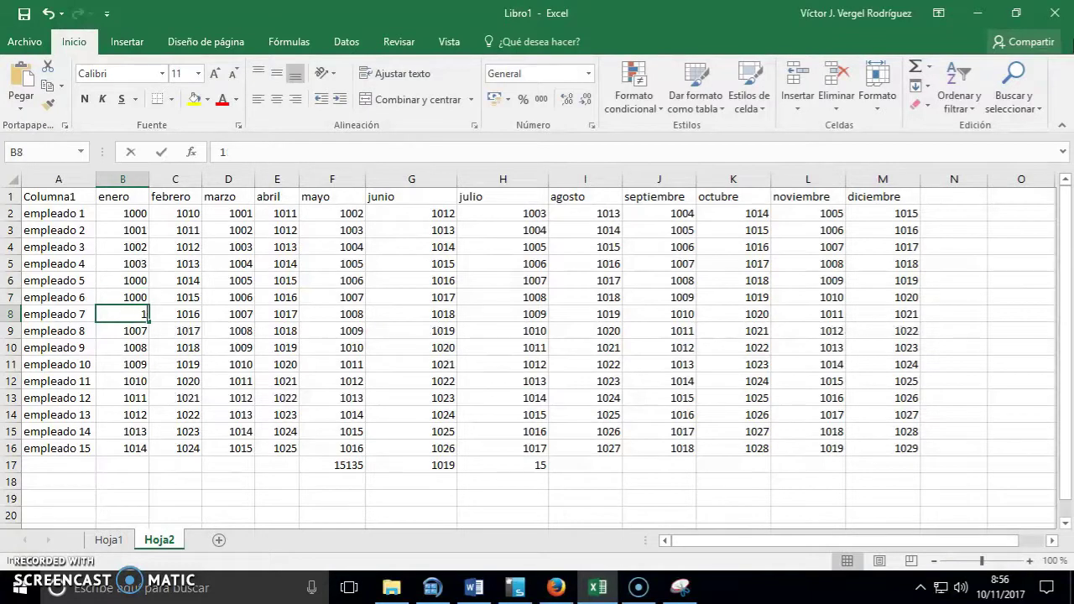
text(000)
key(Return)
key(F2)
key(BackSpace)
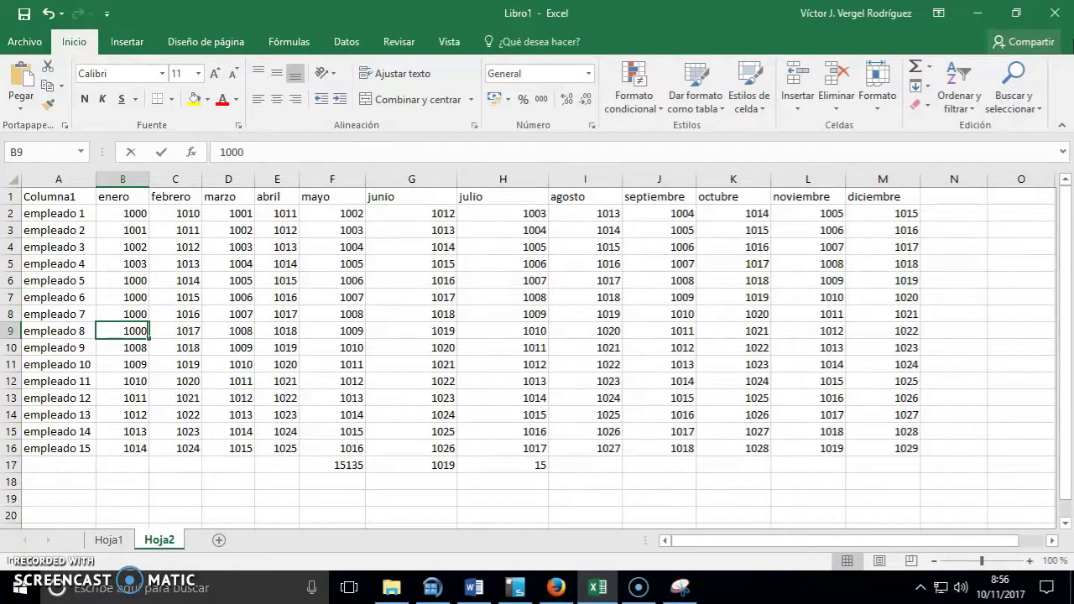
key(Return)
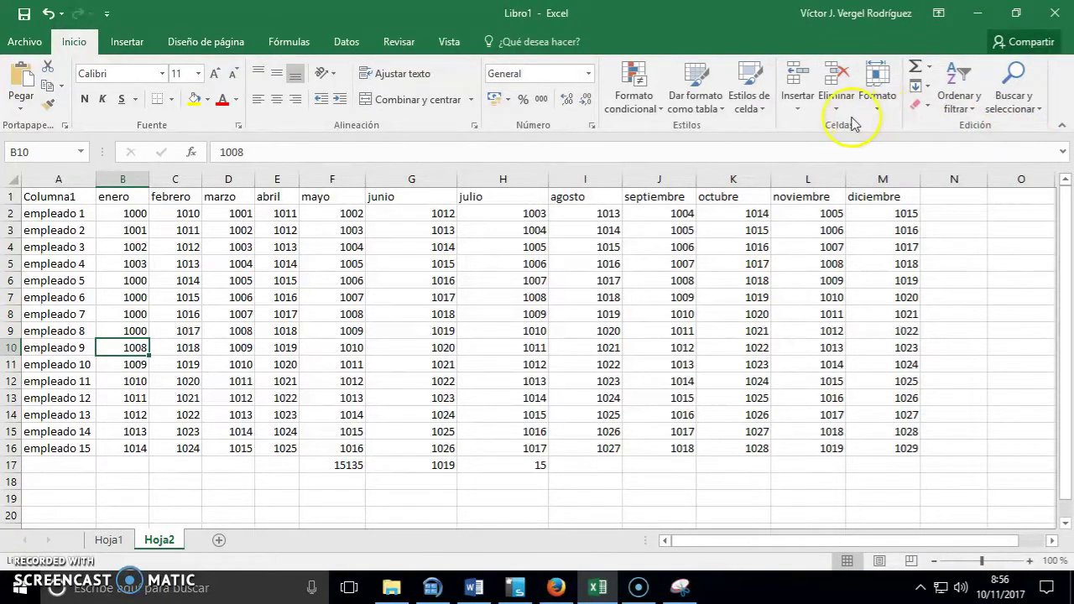
Reapply the enero-ascending, febrero-descending custom sort so empleado 8 comes first.
click(876, 92)
click(928, 87)
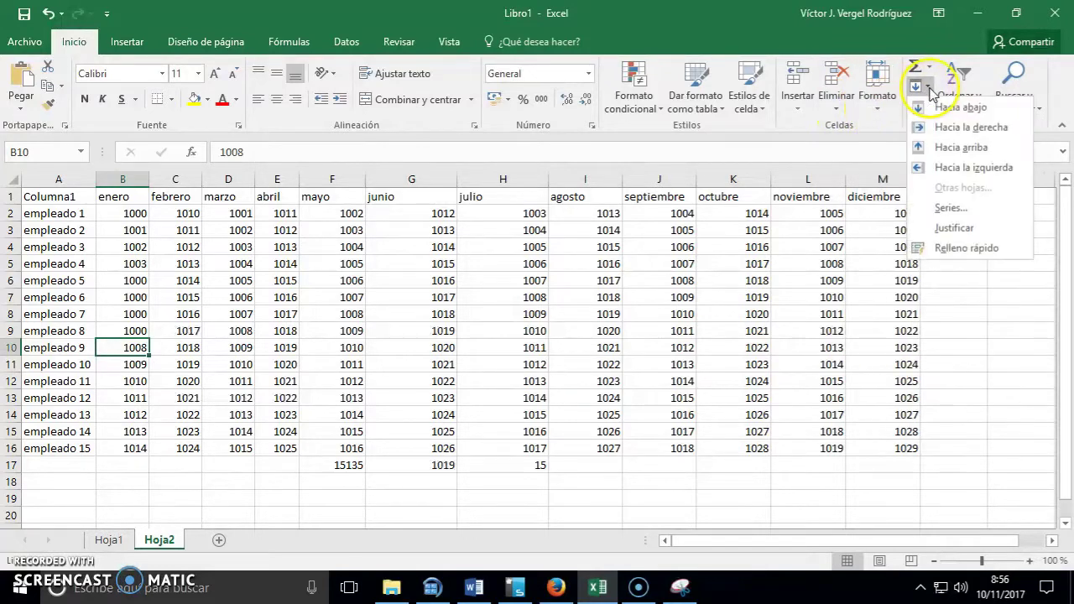
click(957, 88)
click(957, 93)
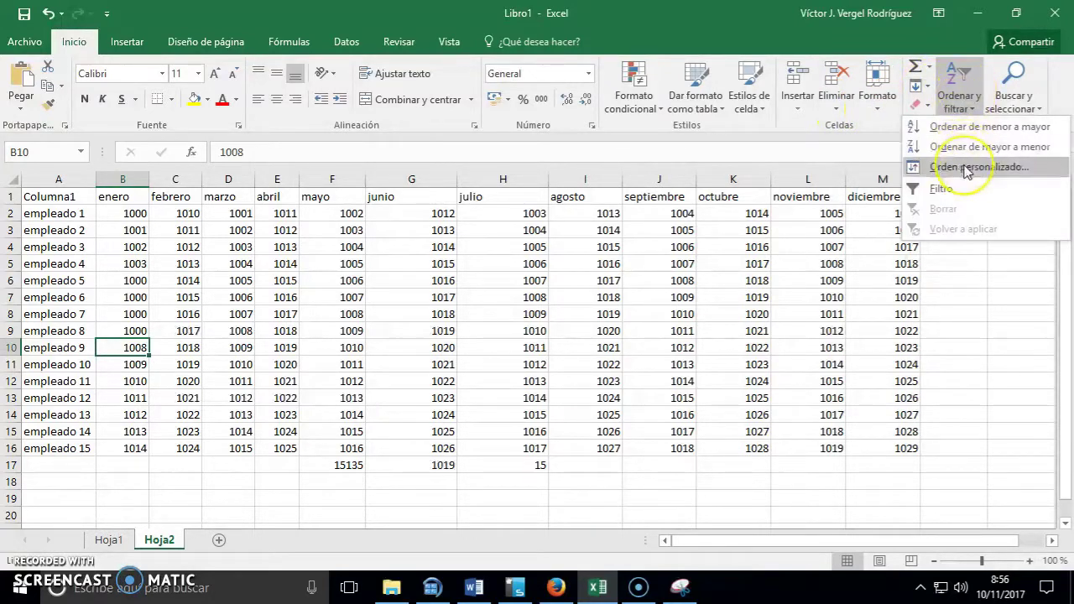
click(966, 169)
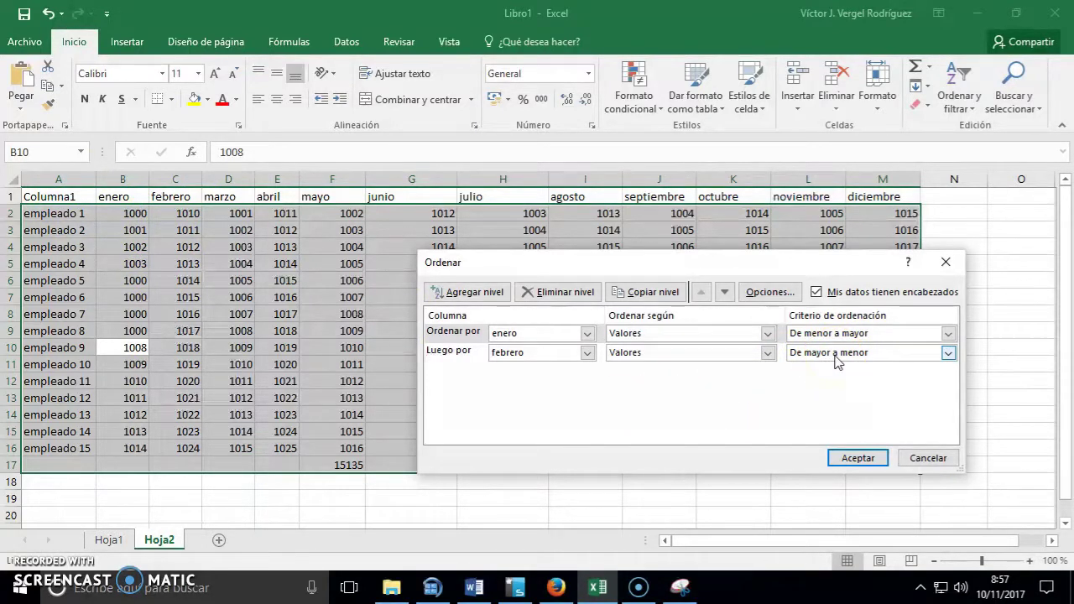
click(860, 457)
Inspect the five tied enero 1000 rows, then select Word's Buscar y seleccionar heading.
drag(128, 213, 136, 282)
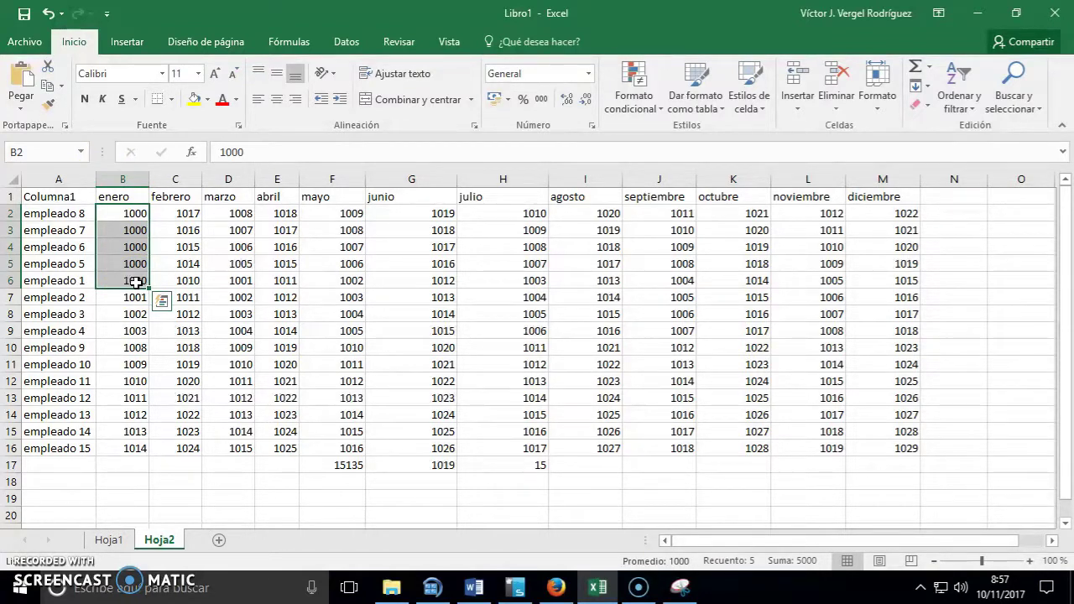
drag(134, 281, 59, 216)
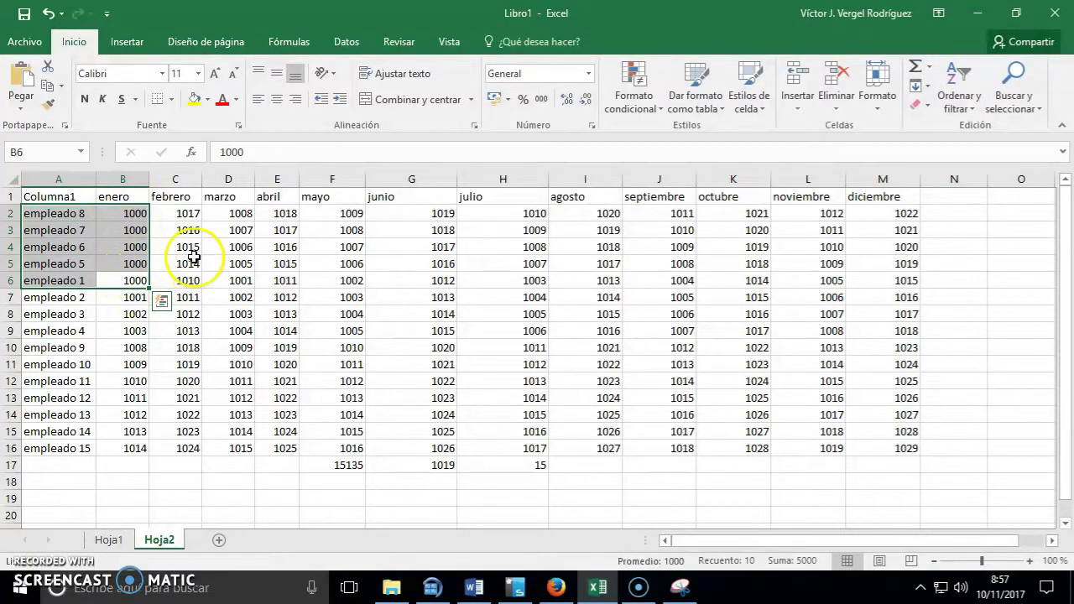
drag(187, 215, 188, 285)
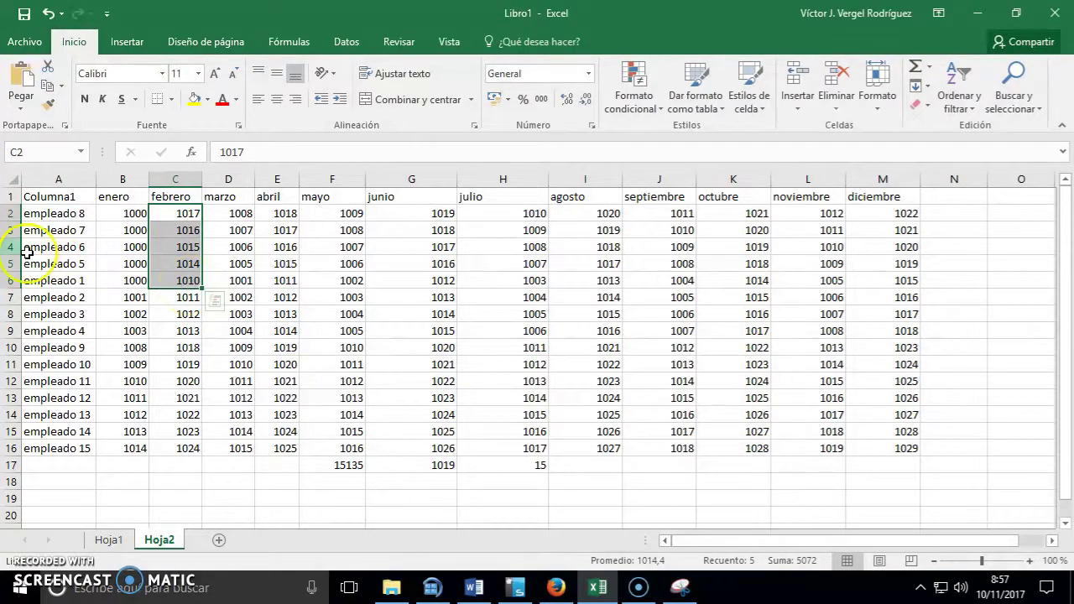
drag(63, 213, 175, 217)
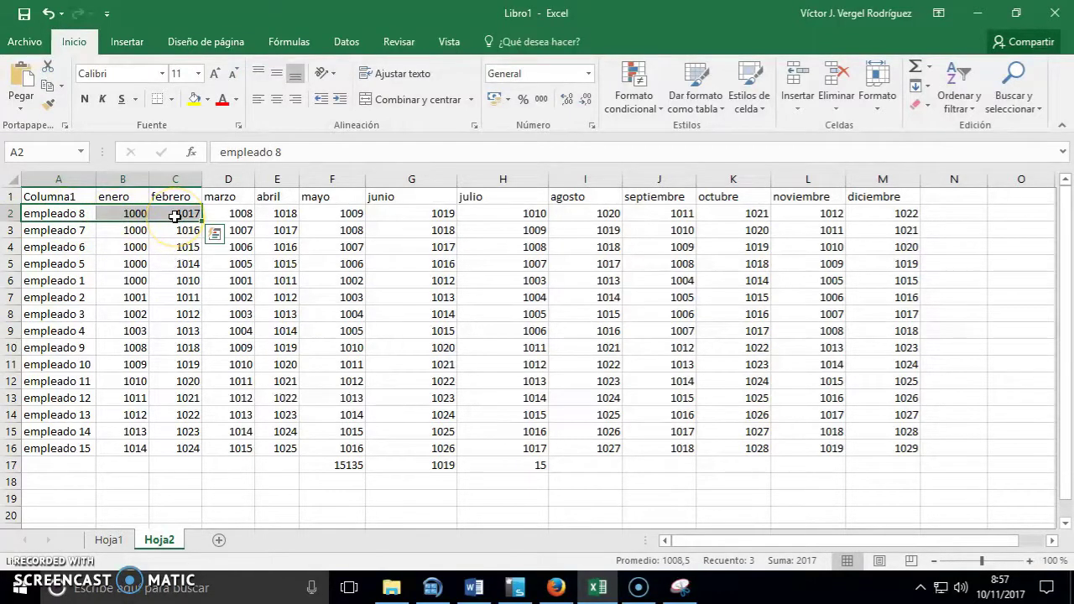
mouse_move(47, 246)
mouse_down()
mouse_move(177, 265)
mouse_move(180, 245)
mouse_up()
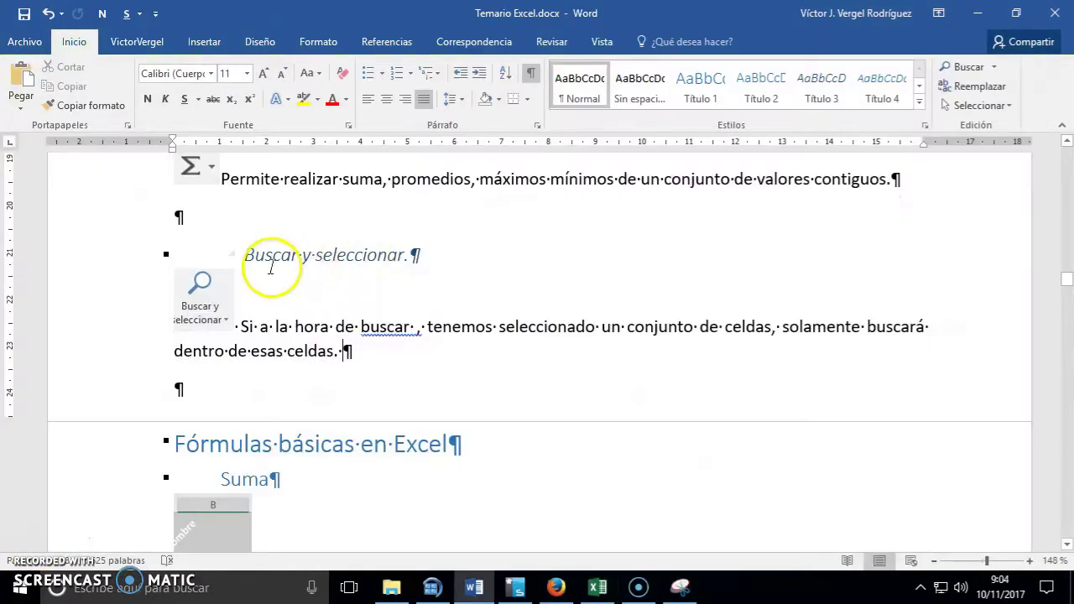
drag(269, 256, 420, 257)
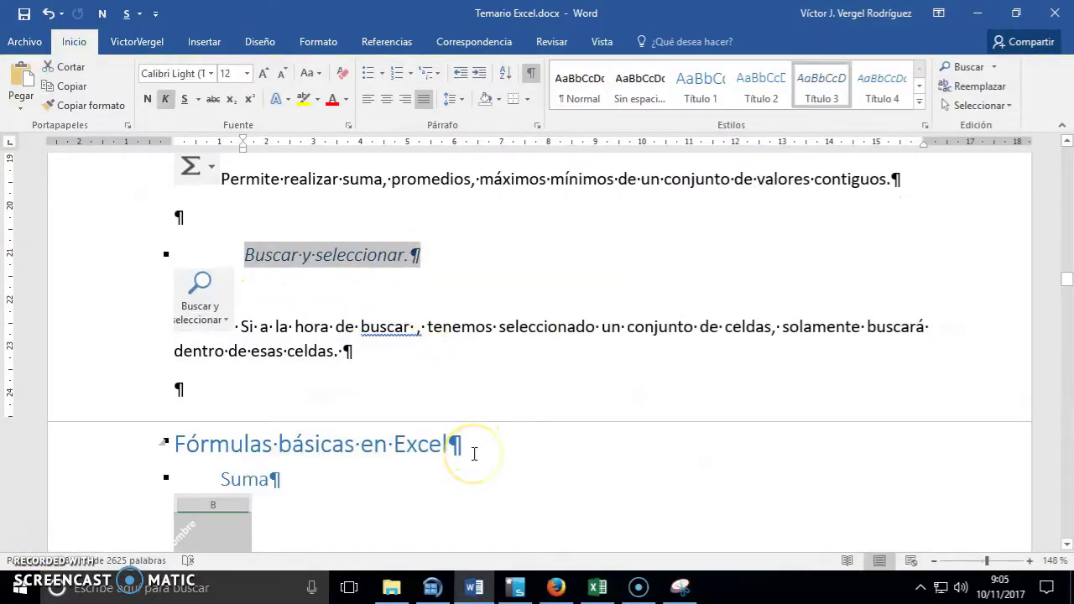
key(alt+Tab)
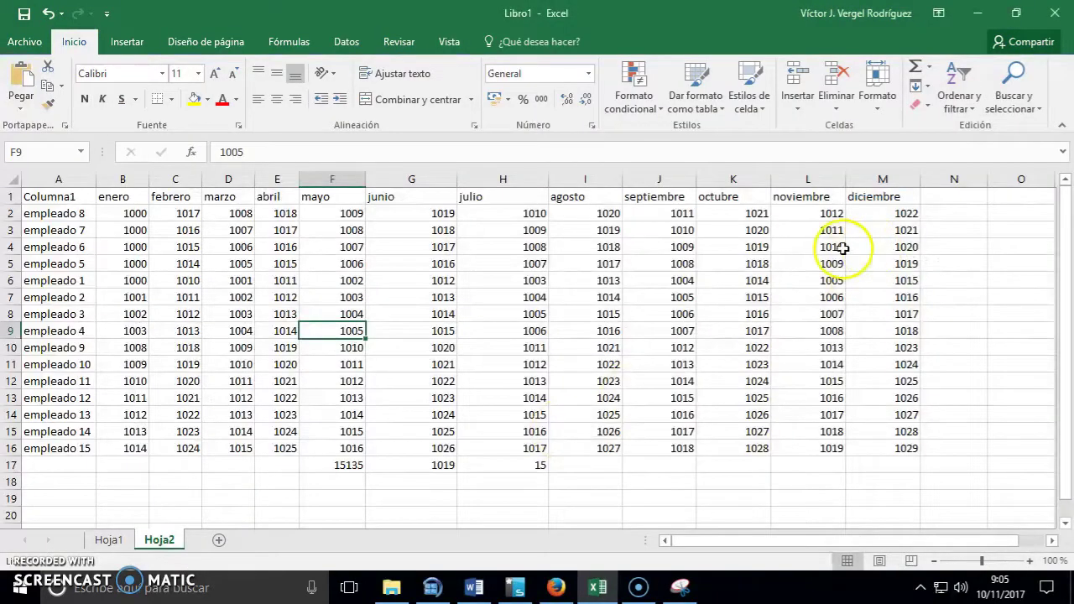
Search Hoja2 for the value 1009 with Buscar y seleccionar > Buscar.
click(734, 248)
click(1040, 113)
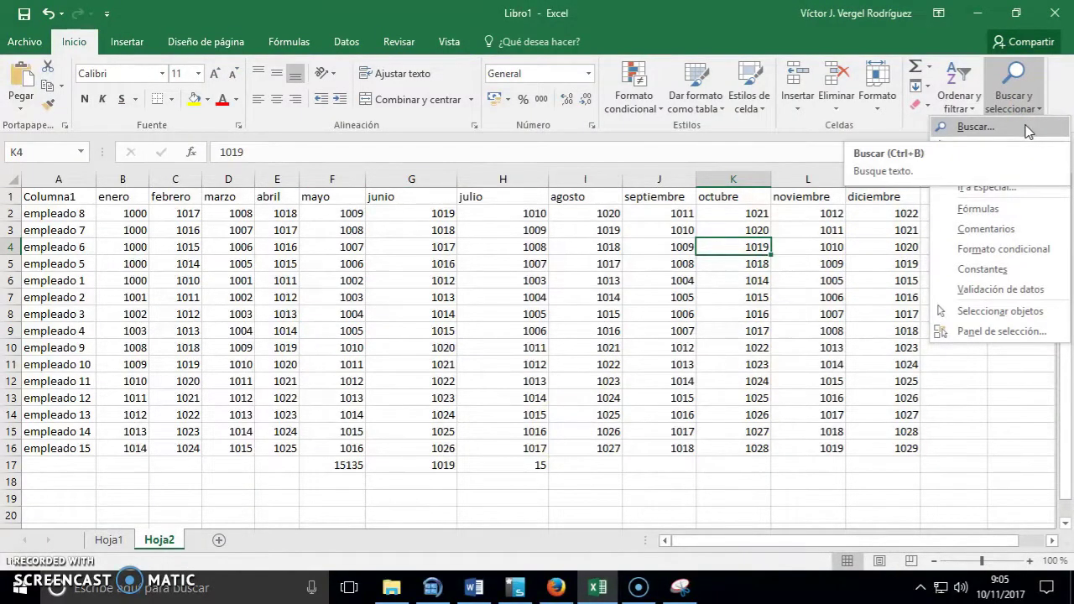
click(1027, 128)
text(1009)
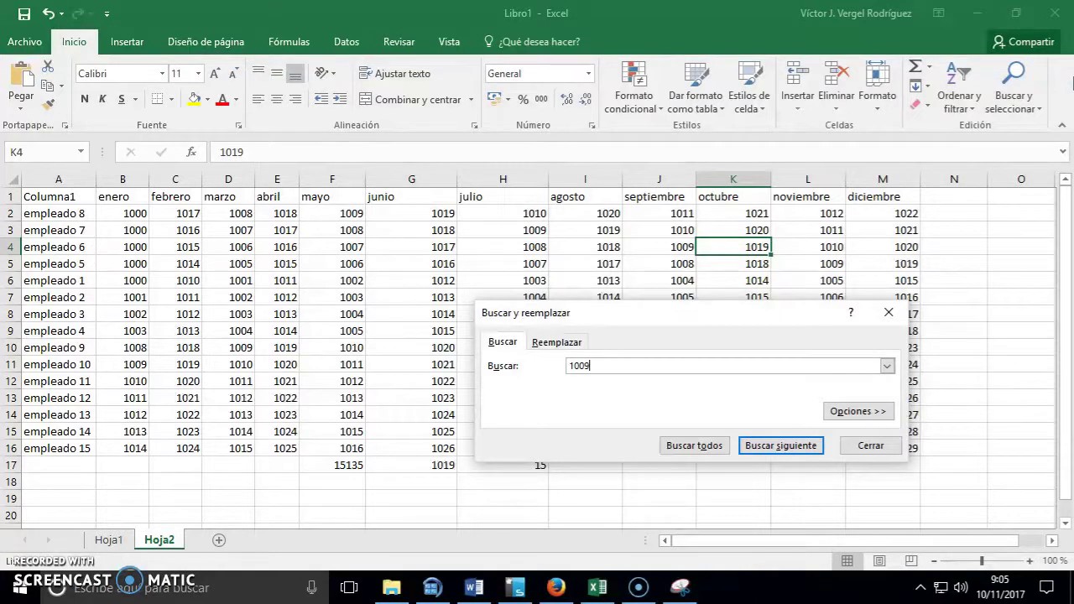
key(Return)
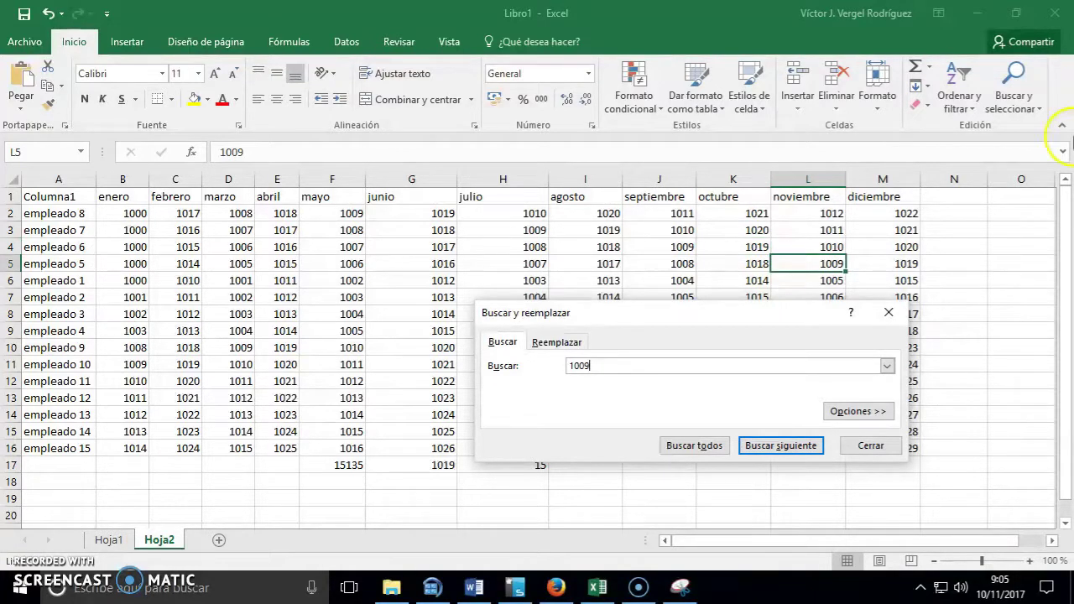
Step through every 1009 match, ending on empleado 10's enero value, and close the search.
click(773, 452)
click(776, 451)
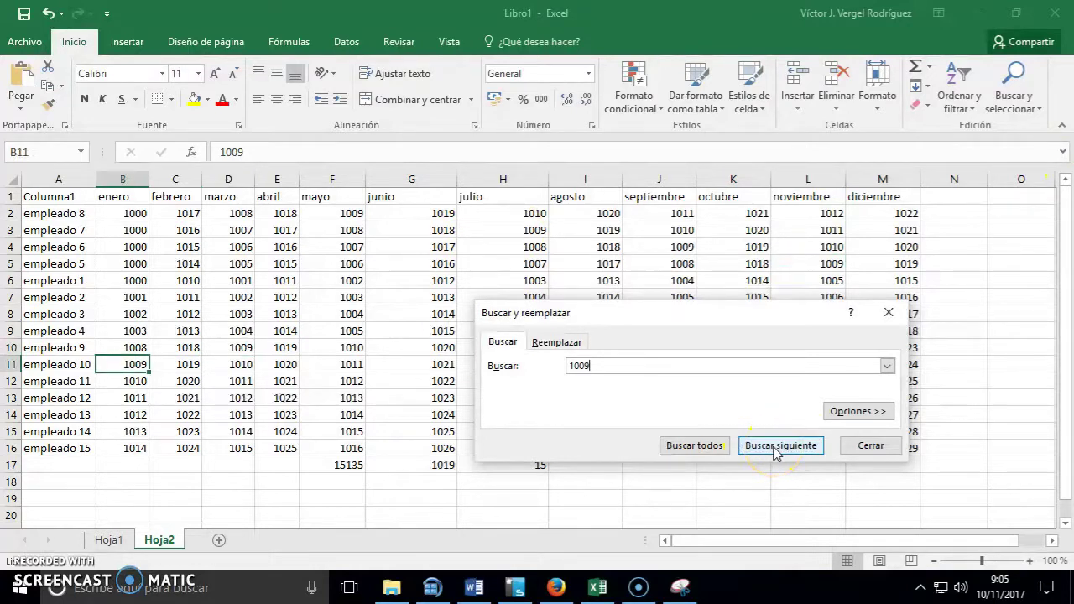
click(776, 452)
click(776, 451)
click(776, 451)
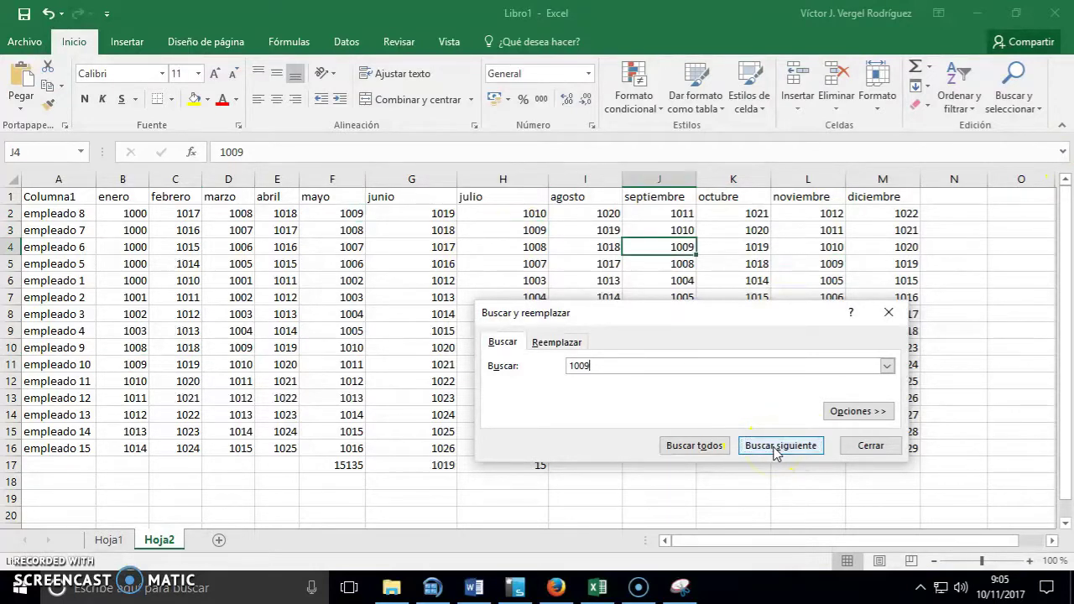
click(776, 451)
click(776, 452)
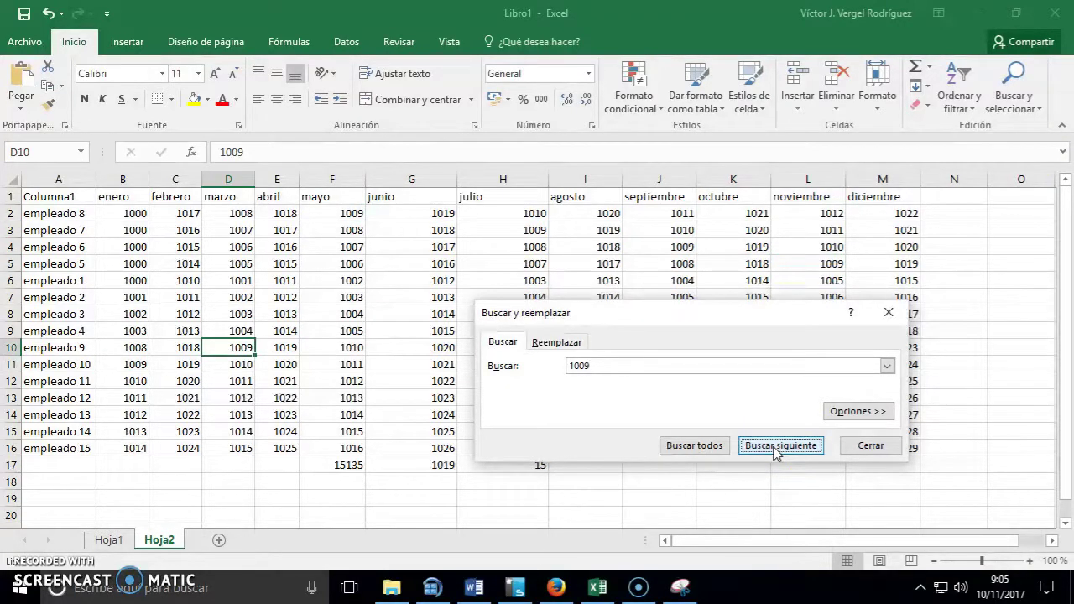
click(776, 451)
click(776, 452)
click(776, 452)
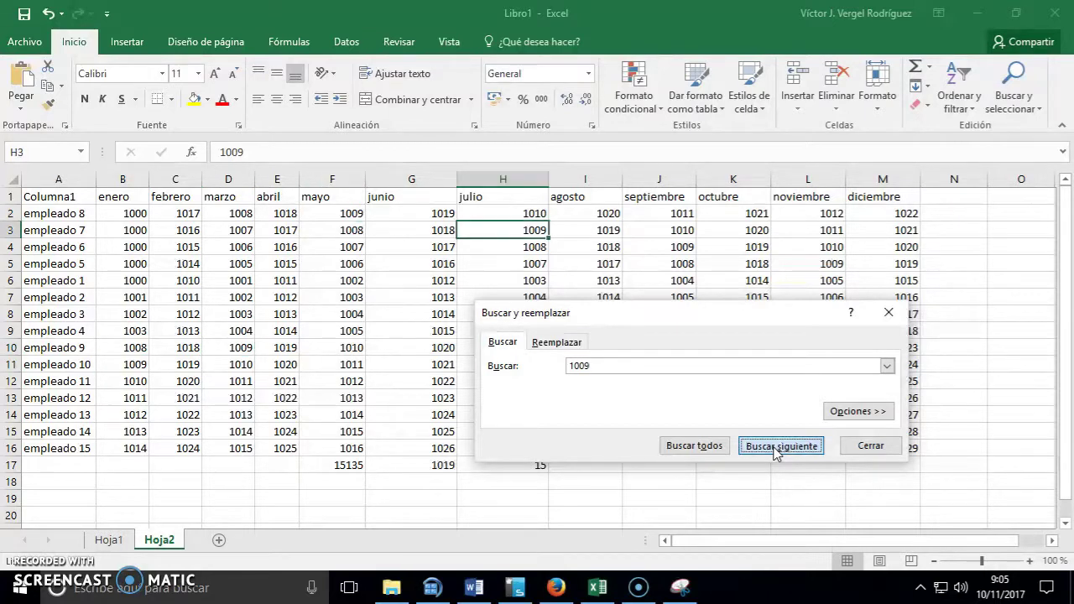
click(777, 451)
click(776, 452)
click(777, 452)
click(776, 452)
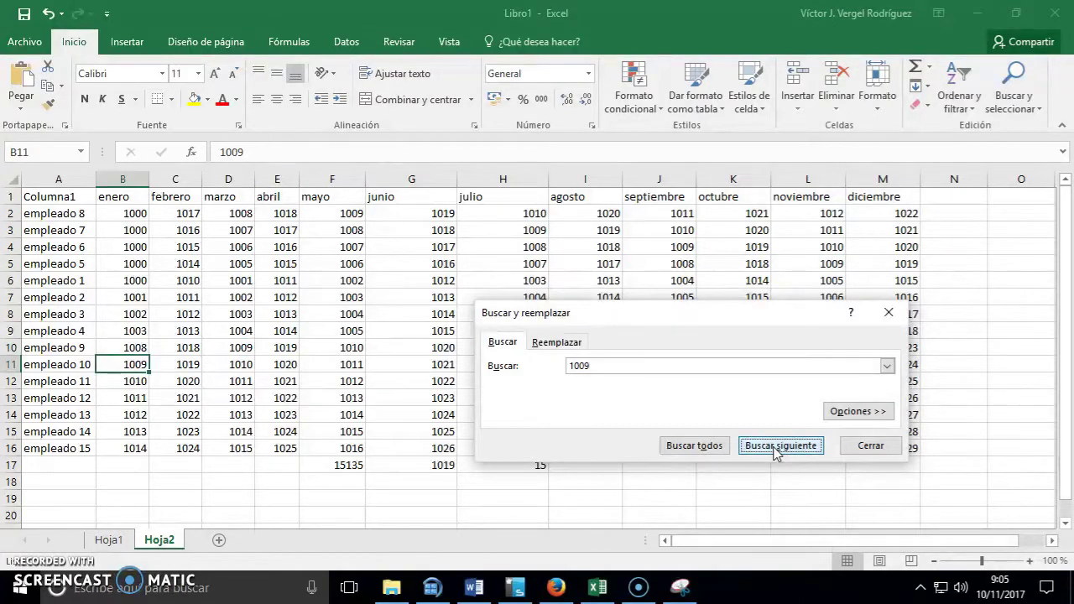
click(776, 451)
click(776, 452)
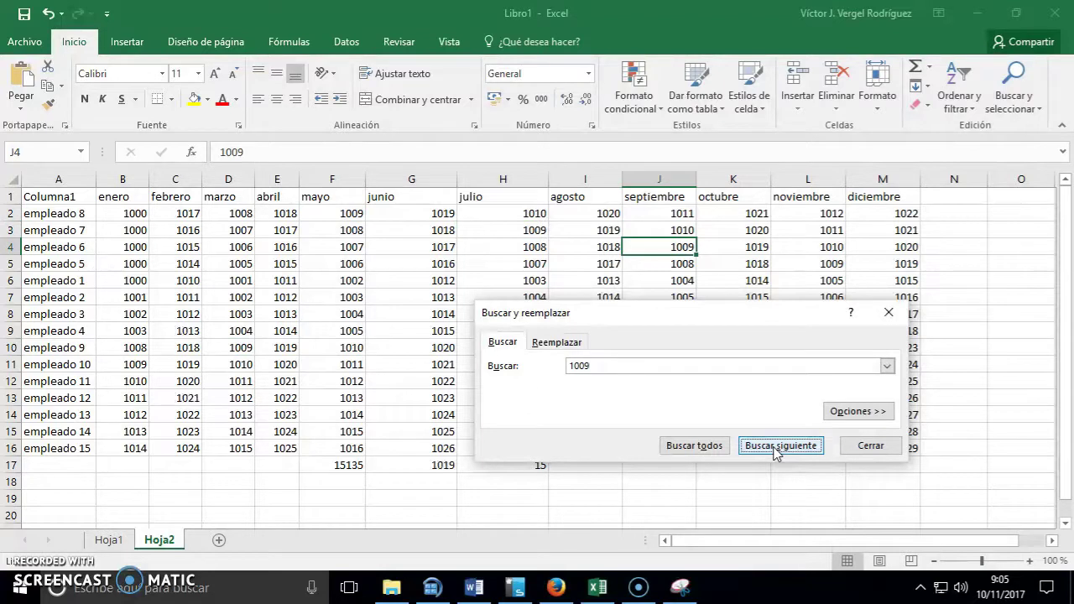
click(774, 450)
click(775, 450)
click(774, 450)
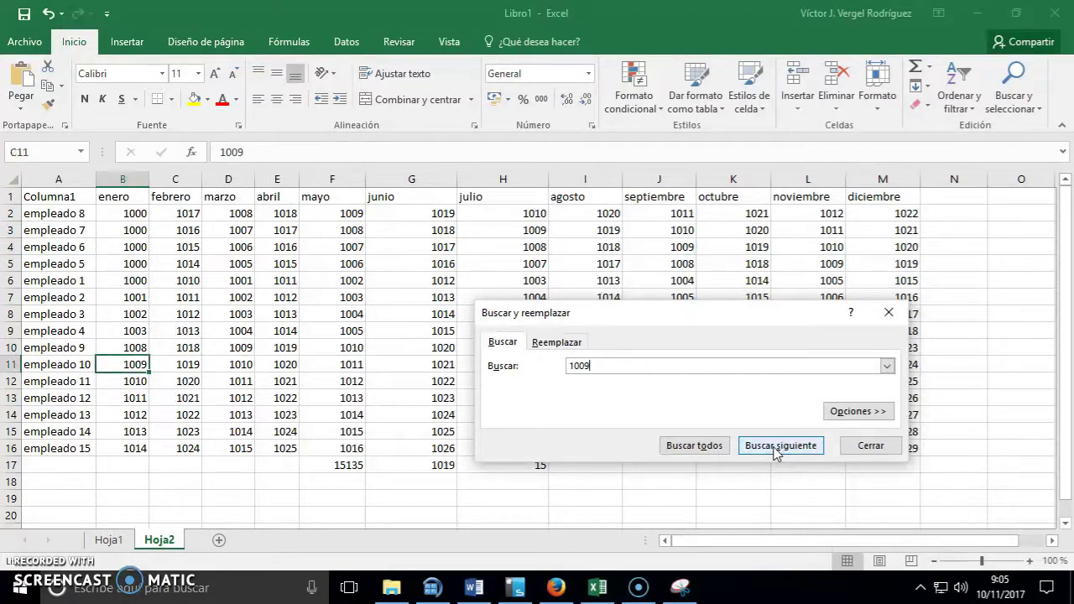
click(774, 450)
click(774, 449)
click(774, 451)
click(775, 450)
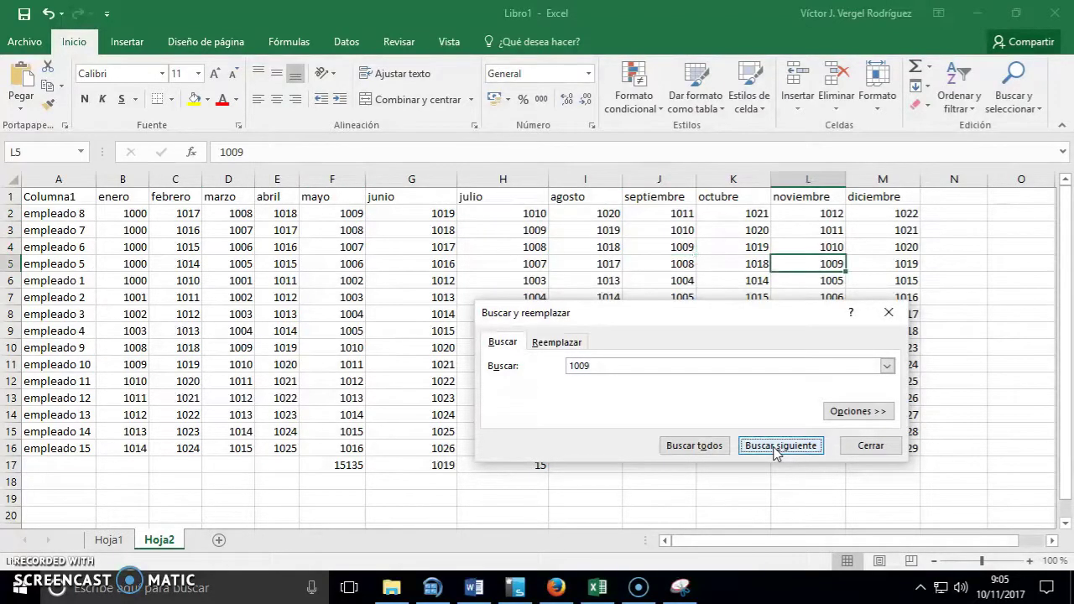
click(775, 451)
click(774, 451)
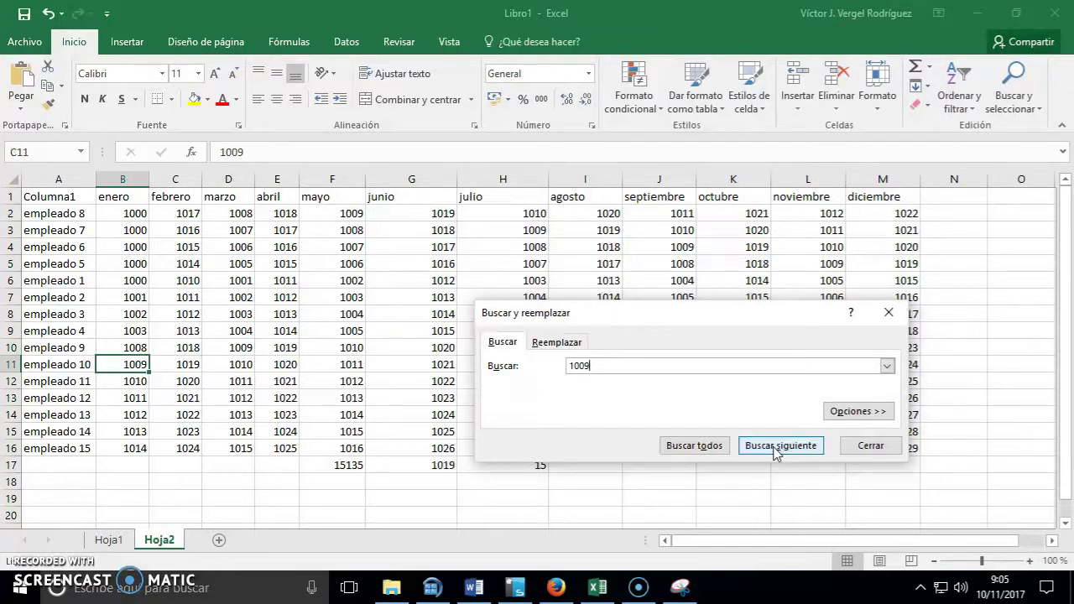
click(775, 450)
click(775, 451)
click(774, 451)
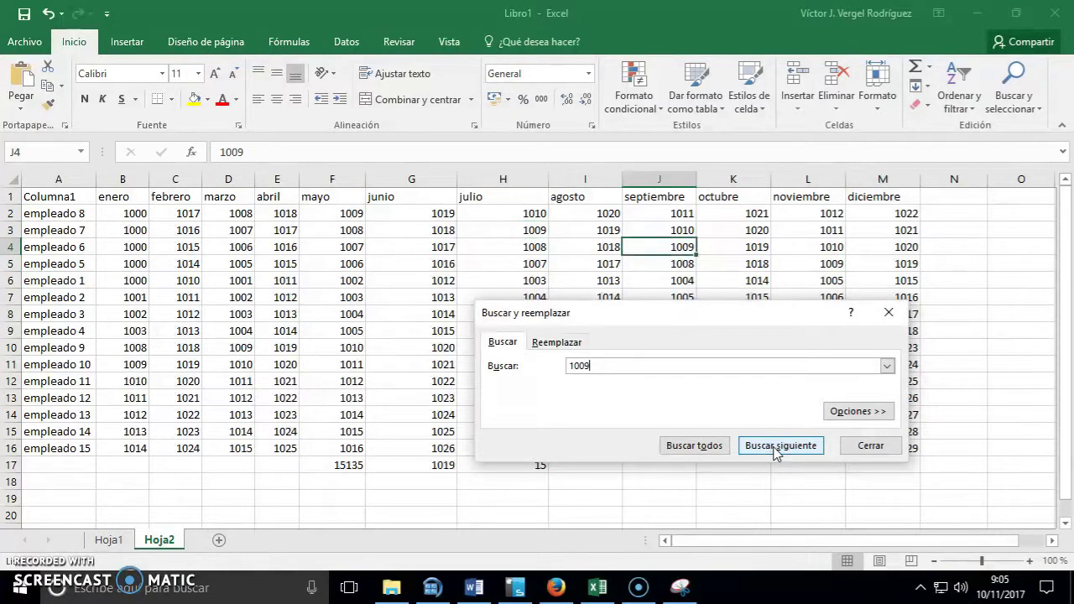
click(774, 450)
click(775, 450)
click(775, 451)
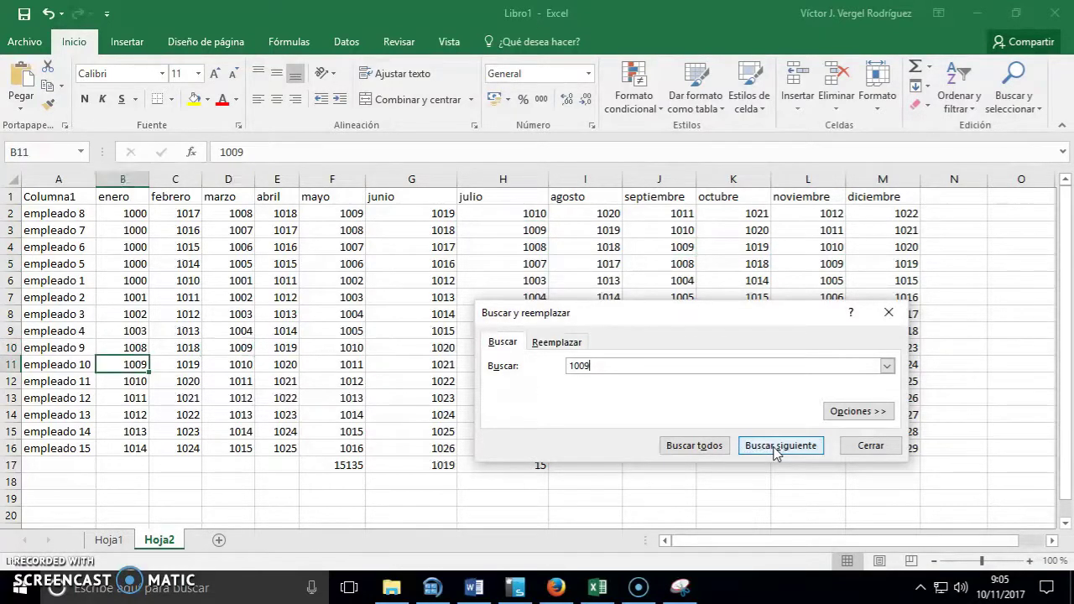
click(775, 450)
click(774, 451)
click(774, 450)
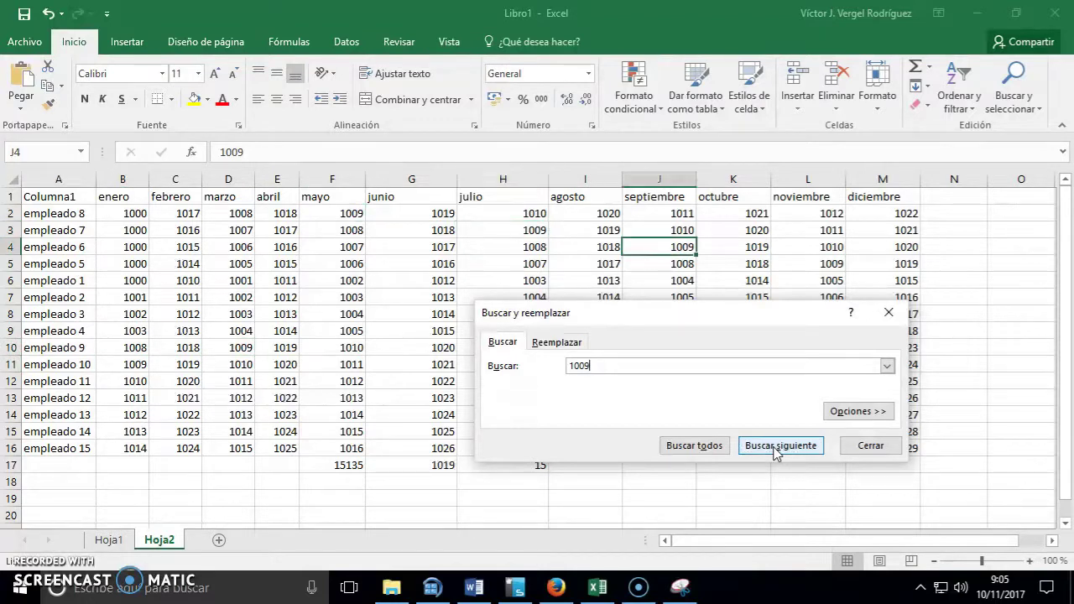
click(774, 450)
click(775, 451)
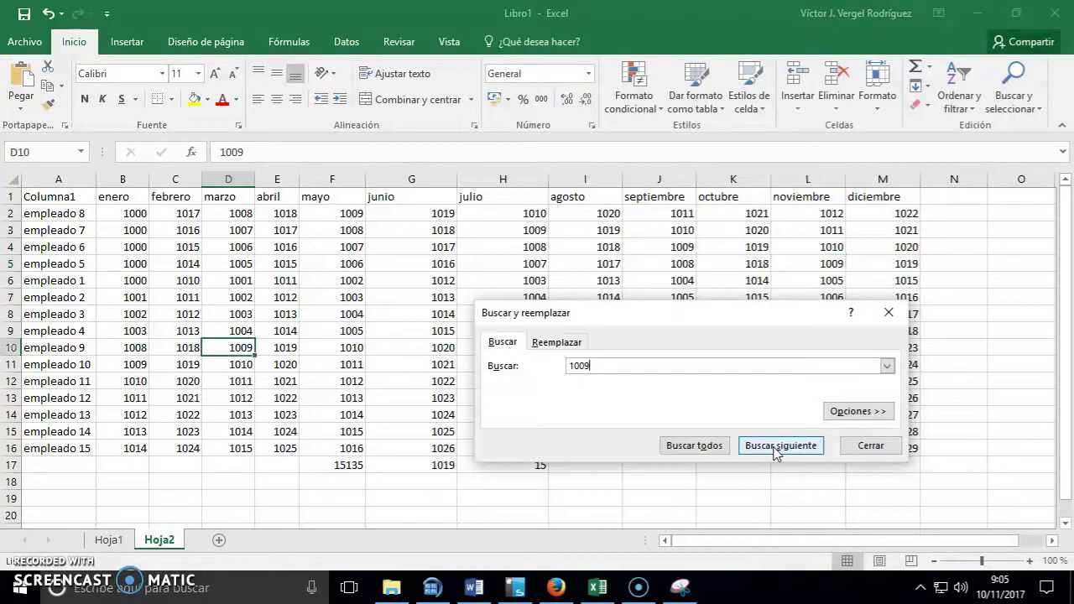
click(775, 451)
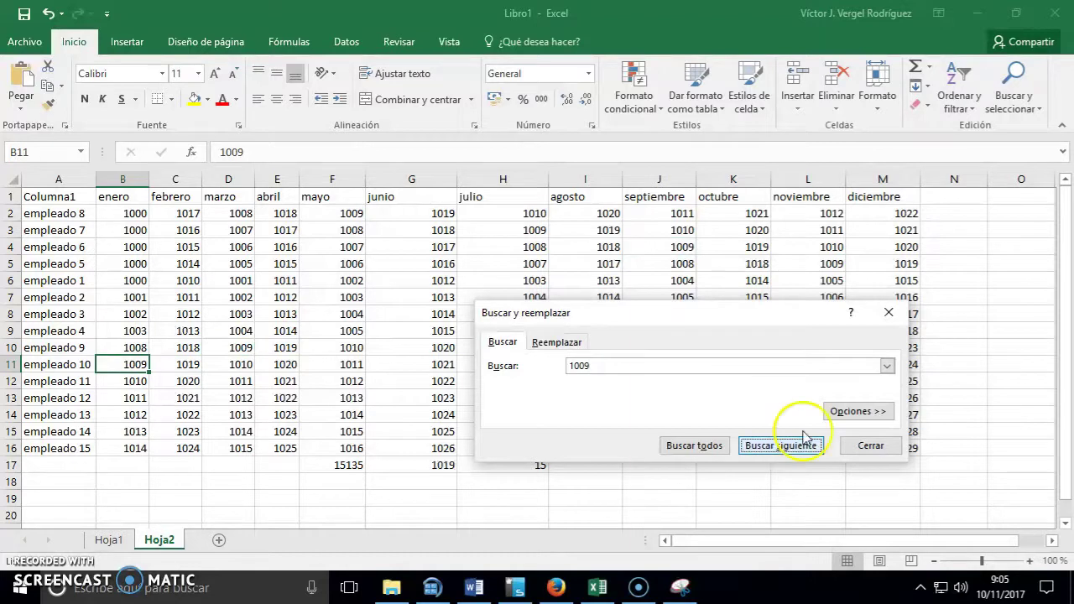
click(888, 312)
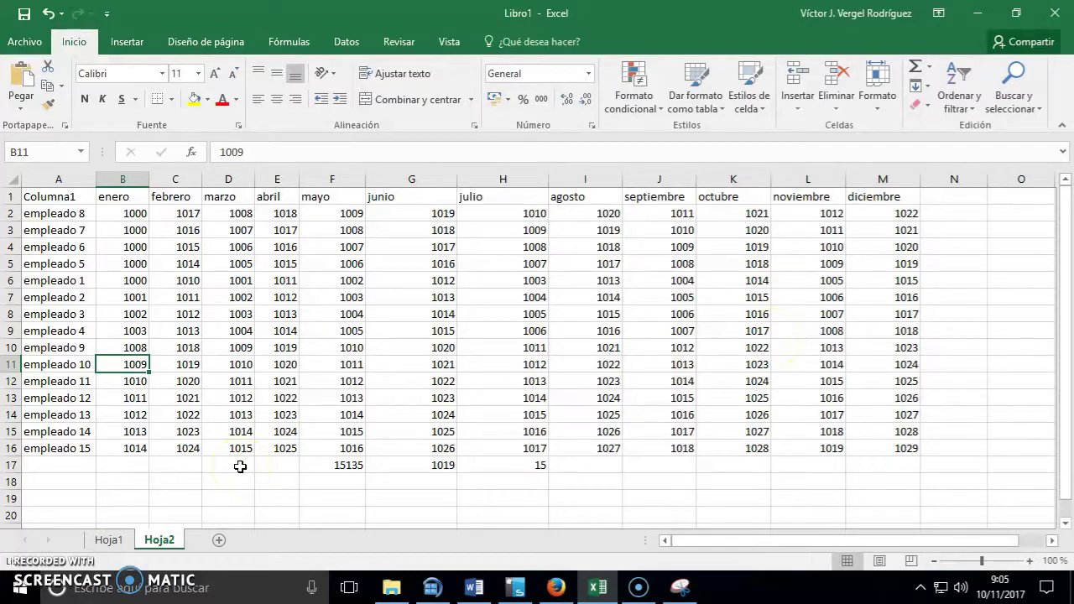
click(1014, 94)
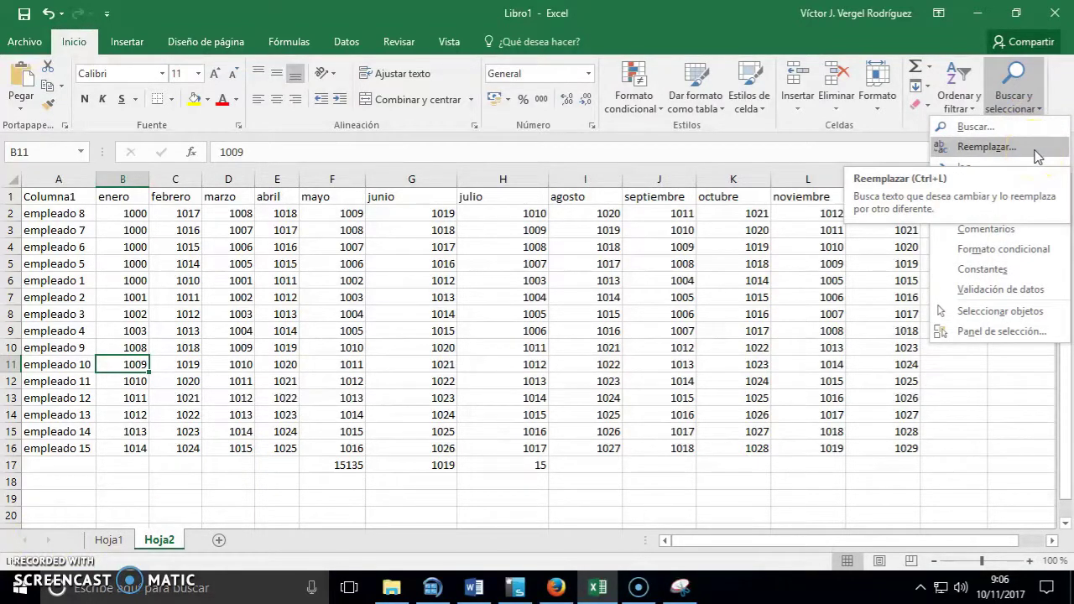
Set up Reemplazar with Buscar 1009 and Reemplazar con 99999, moving the dialog aside.
click(1036, 151)
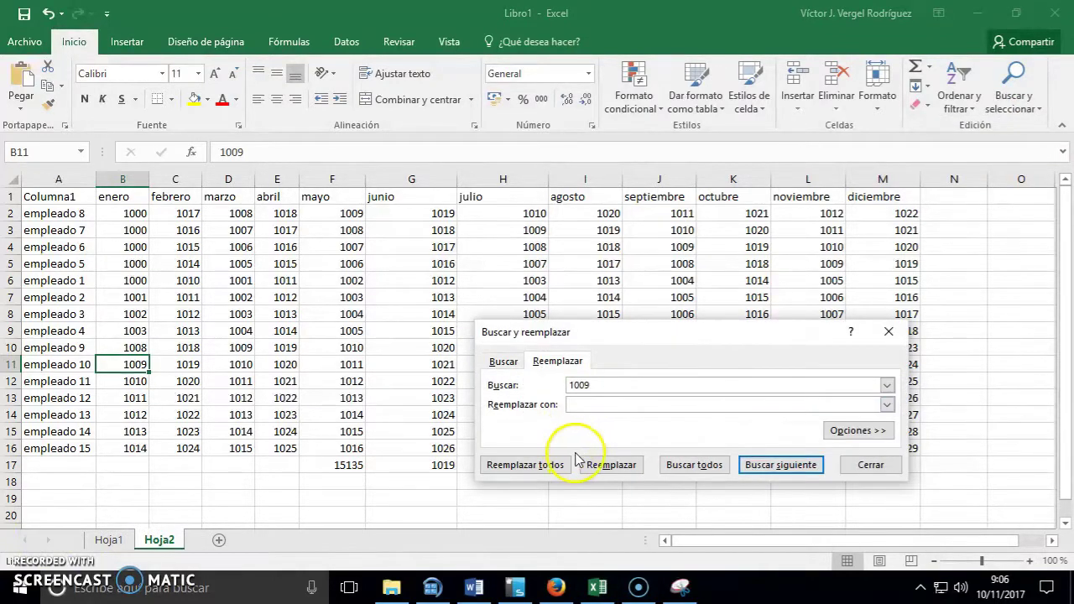
click(605, 407)
double_click(606, 386)
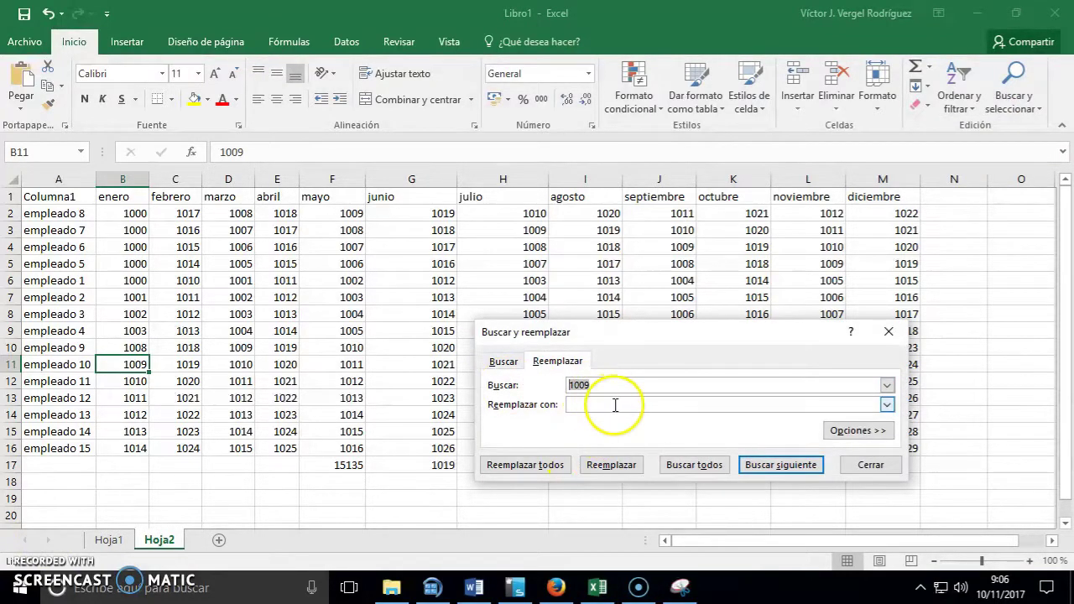
click(606, 404)
text(99999)
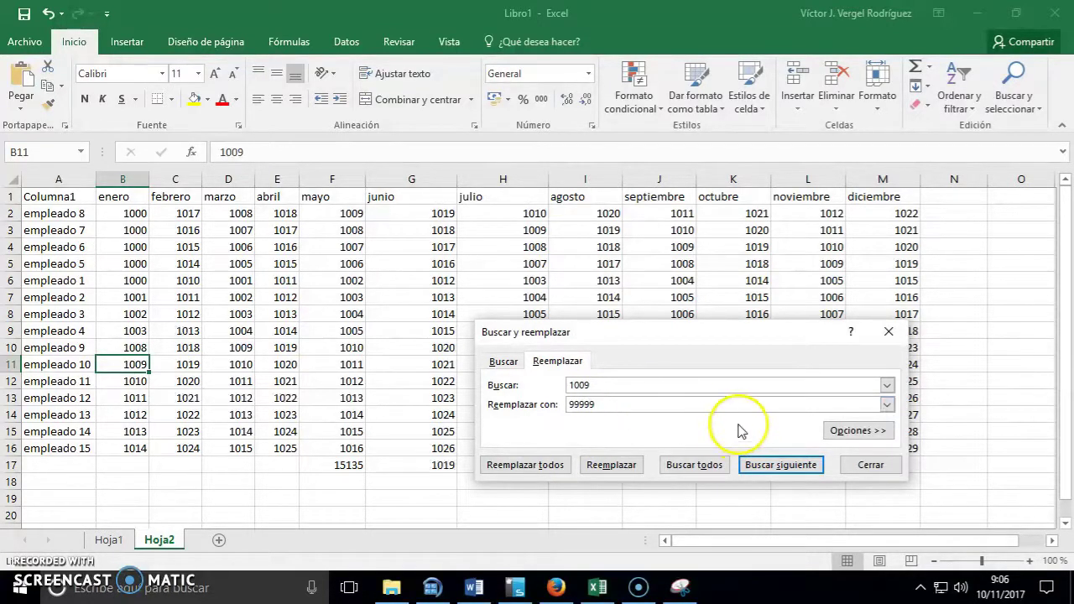
mouse_move(688, 339)
mouse_down()
mouse_move(281, 135)
mouse_move(370, 119)
mouse_up()
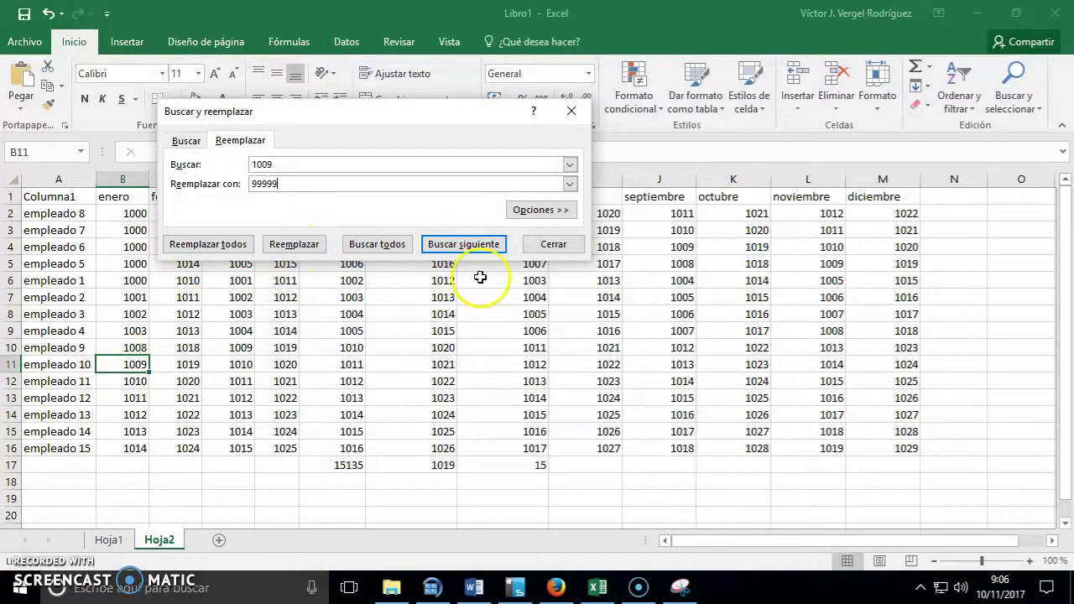
Preview the 1009 matches, then replace all of them with 99999 and close the dialog.
click(470, 248)
click(464, 180)
click(467, 182)
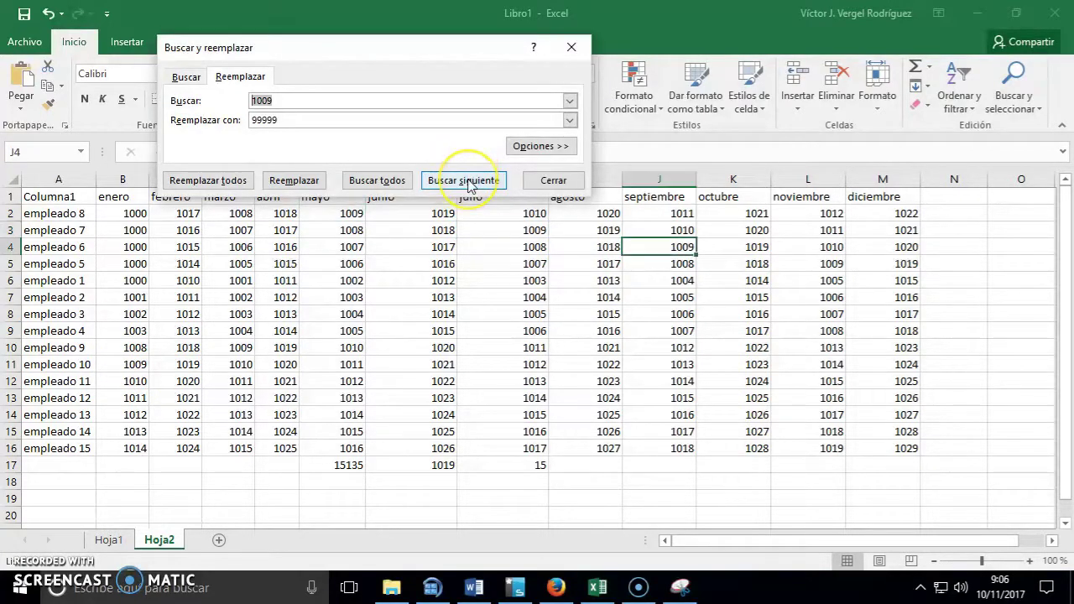
click(467, 183)
click(464, 182)
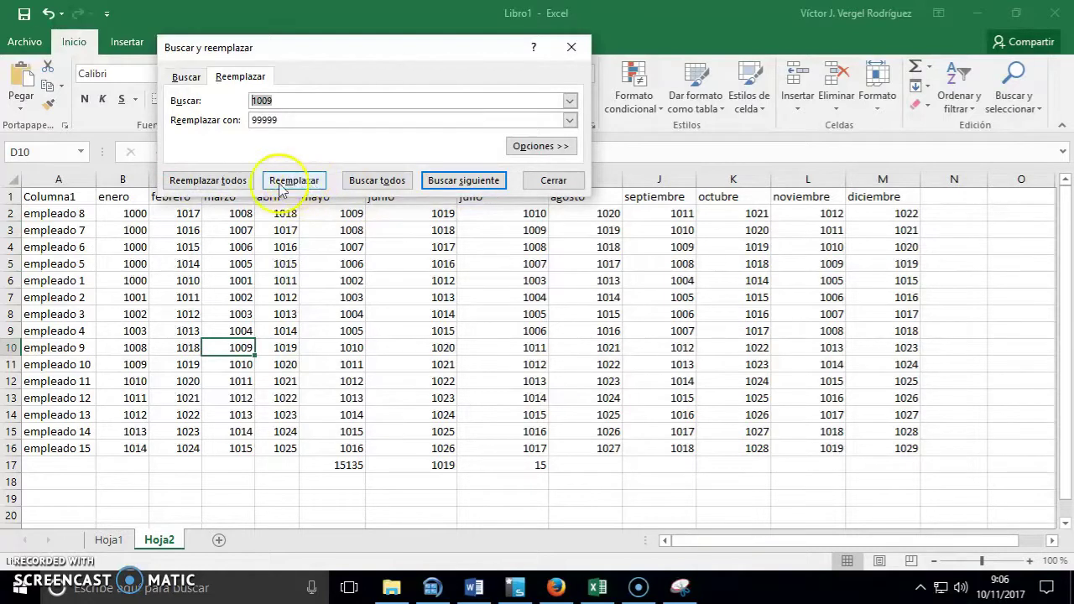
click(210, 181)
click(537, 338)
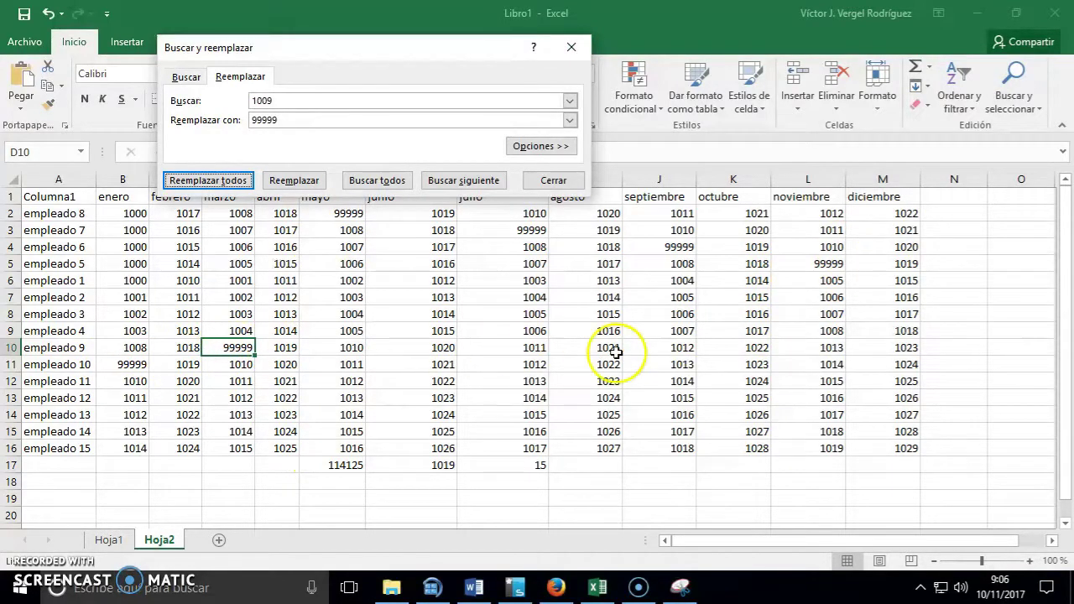
click(571, 48)
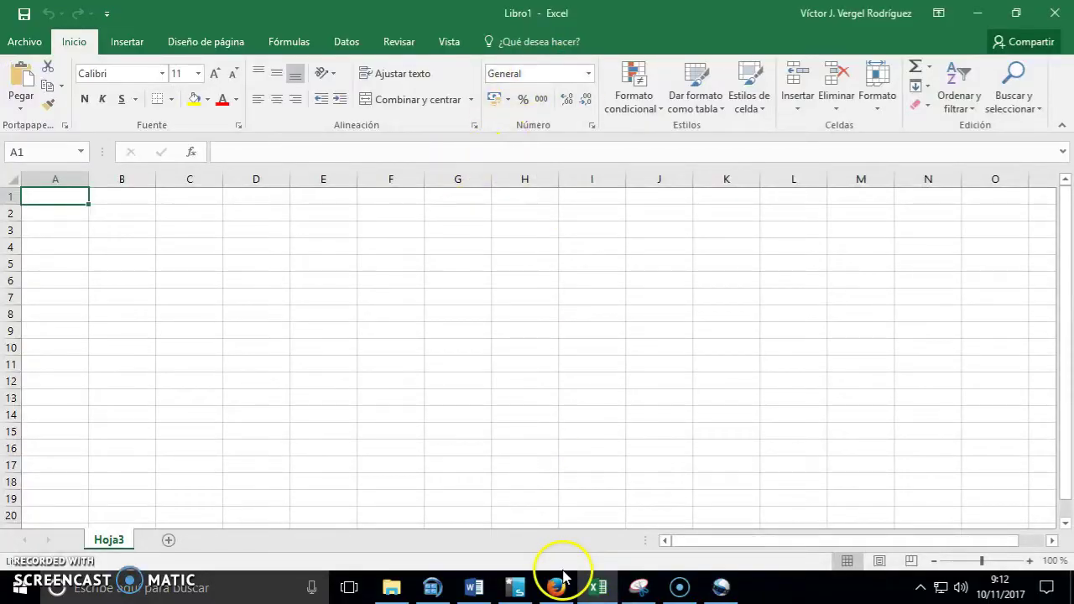
click(475, 586)
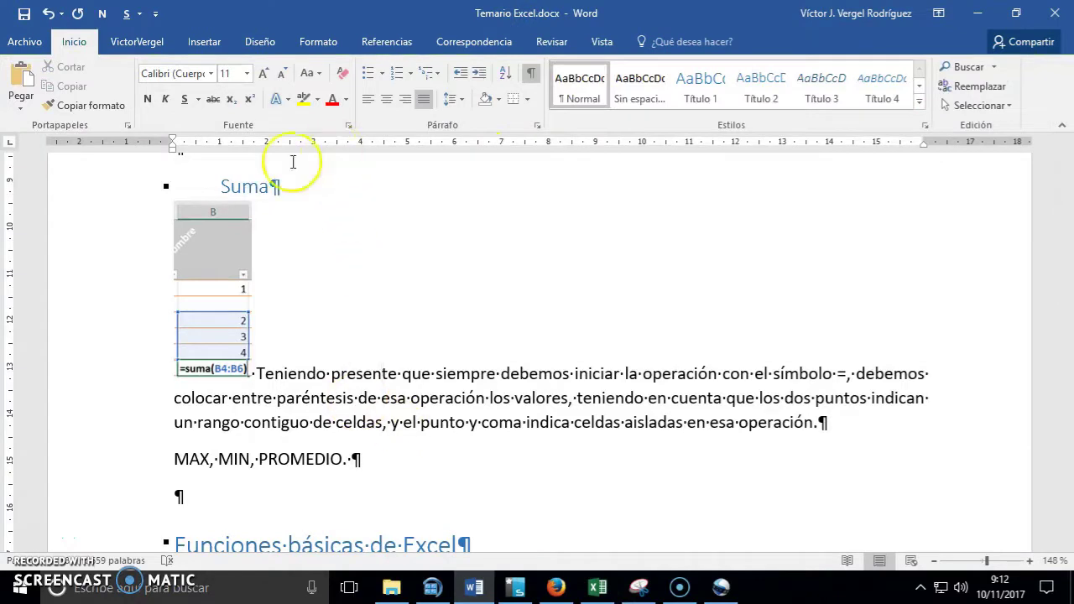
scroll(359, 211, up, 1)
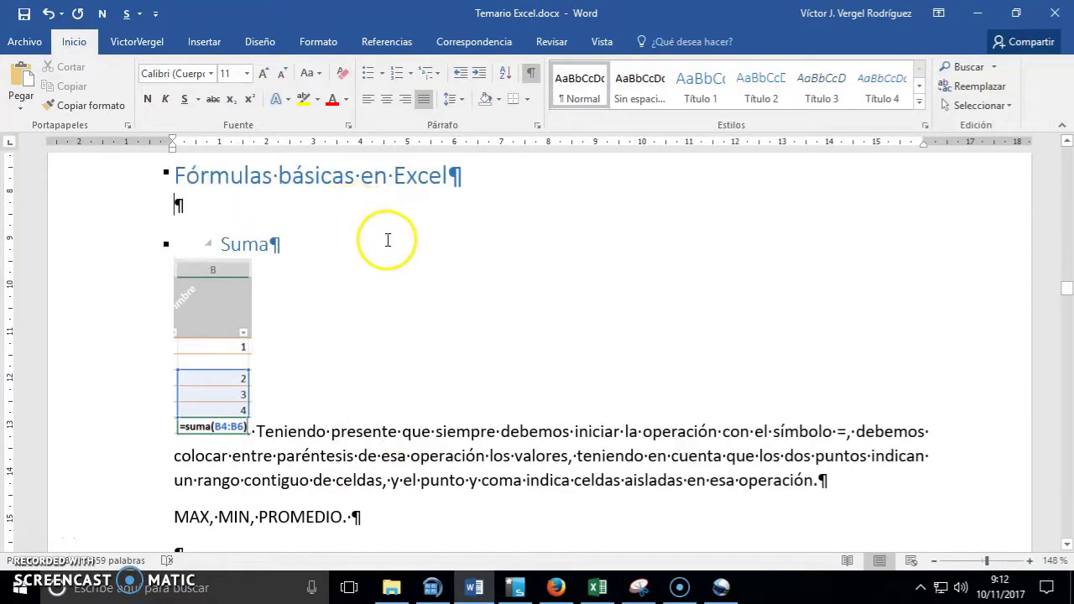
click(328, 245)
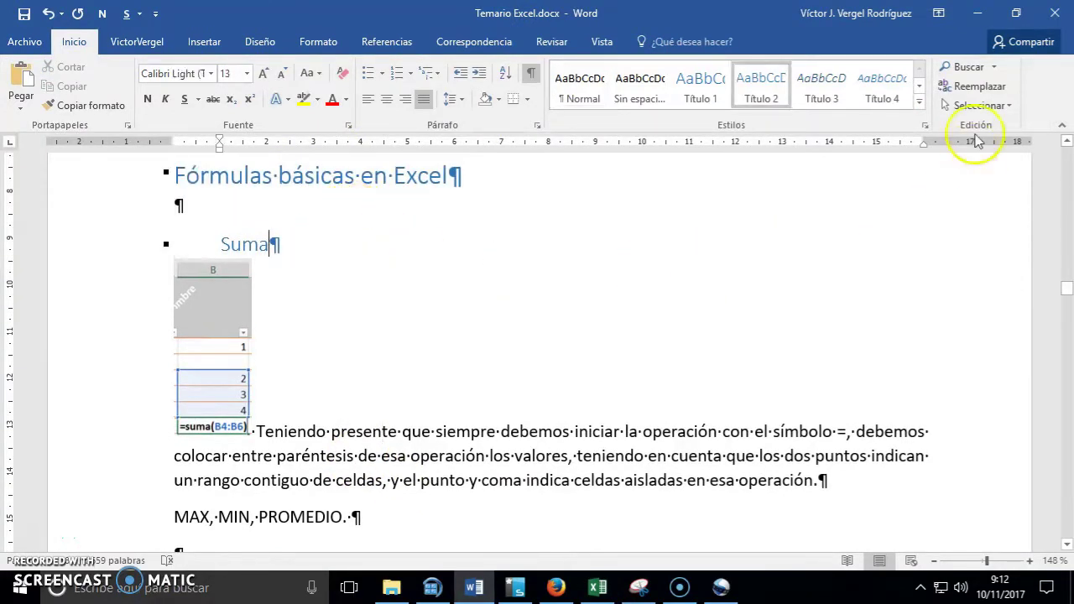
click(974, 12)
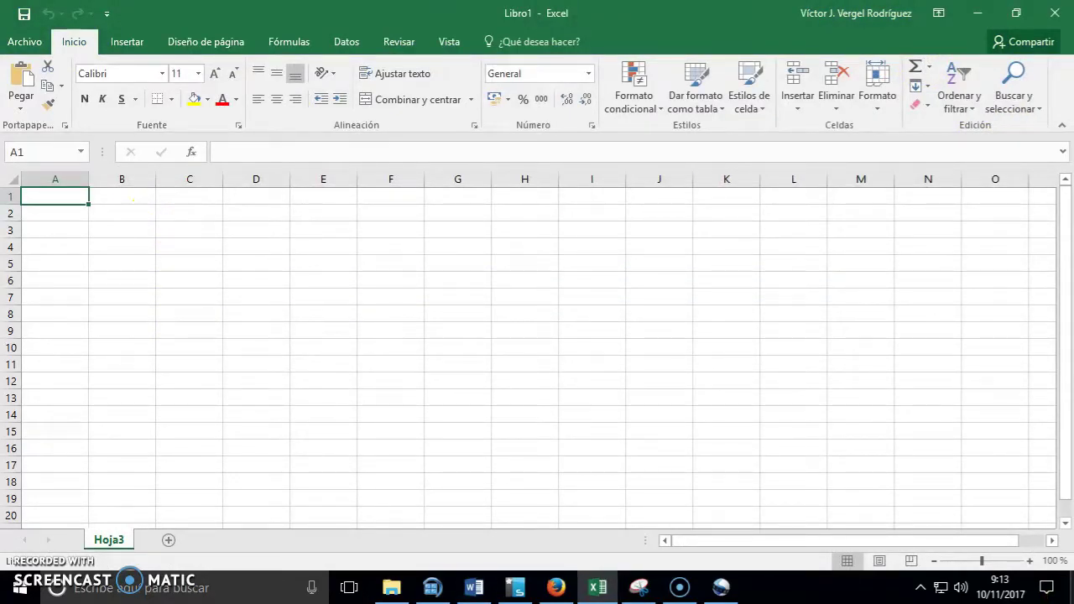
Enter 10 in A1 and 20 in B1.
text(10)
click(127, 200)
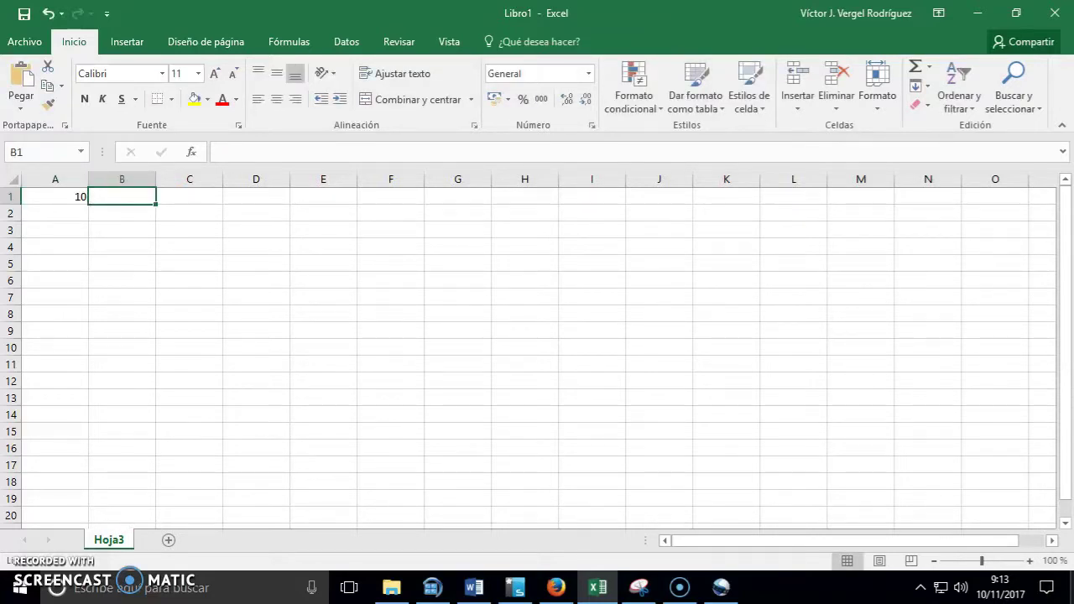
text(20)
key(Tab)
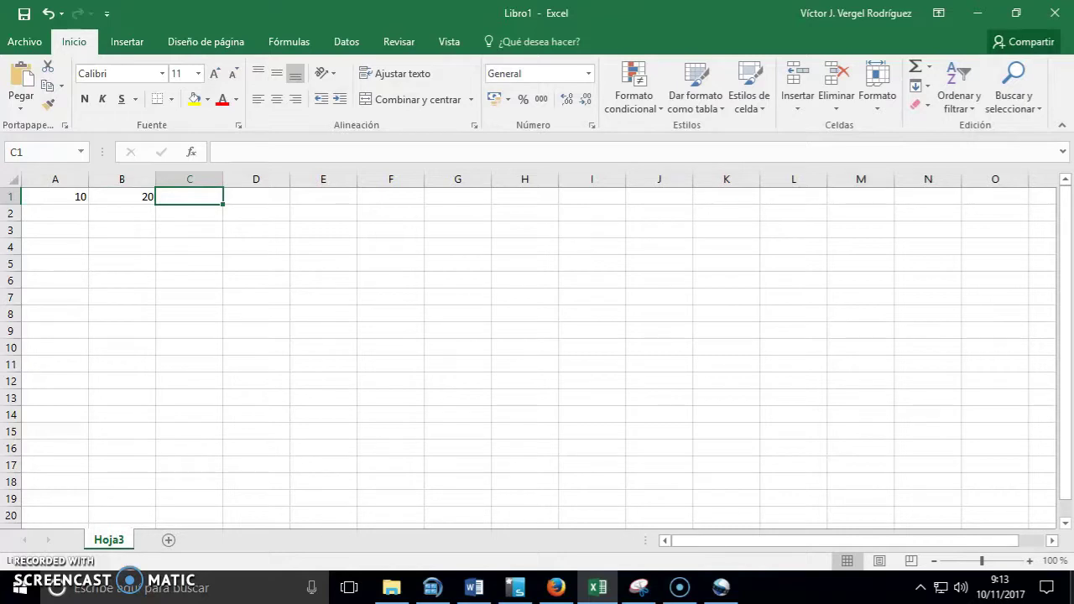
Build the formula =A1+B1 in C1 by picking the cells, giving 30.
text(=)
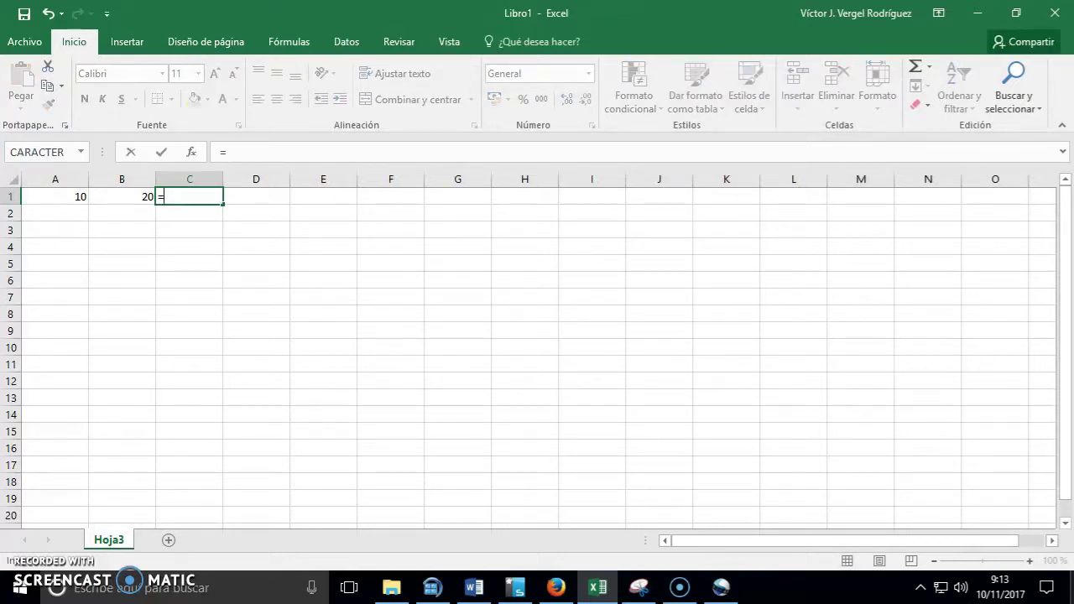
click(70, 199)
text(+)
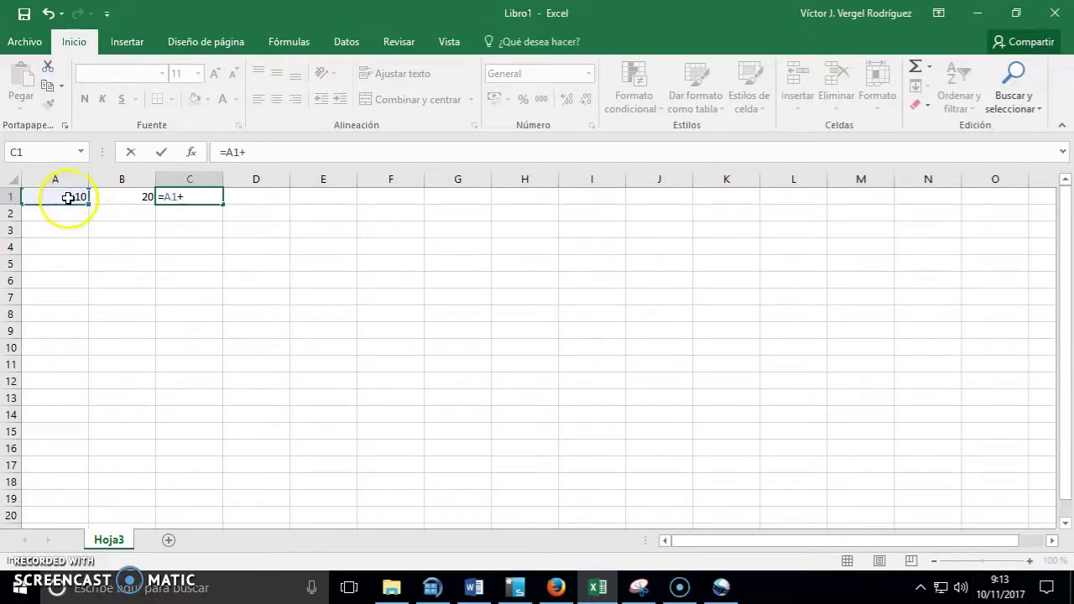
click(114, 194)
key(Return)
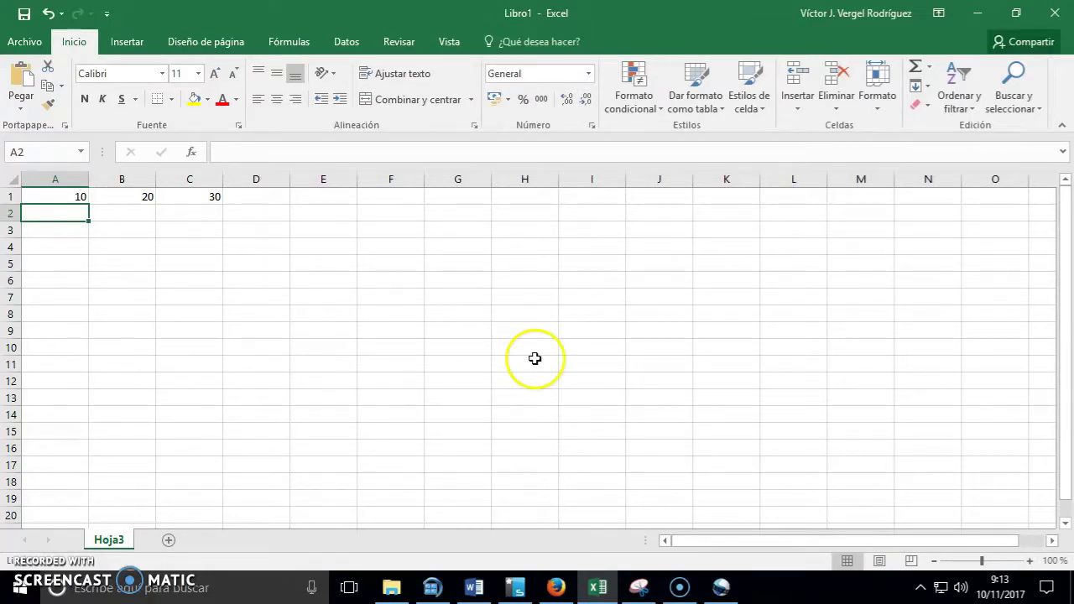
Enter 11 in A2 and fill the 10, 11 series down to A15.
click(203, 197)
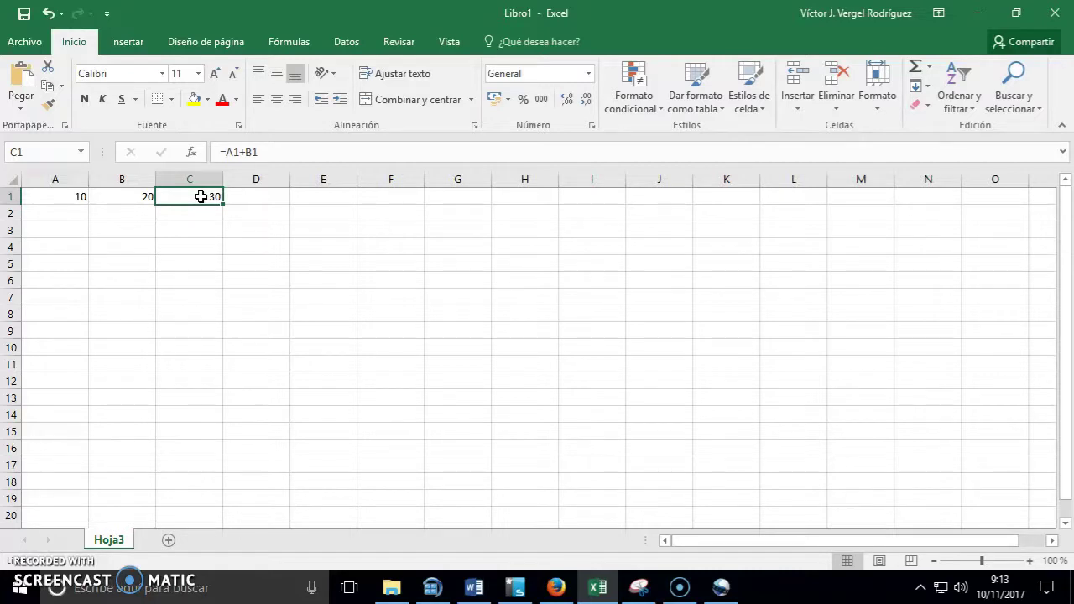
click(70, 215)
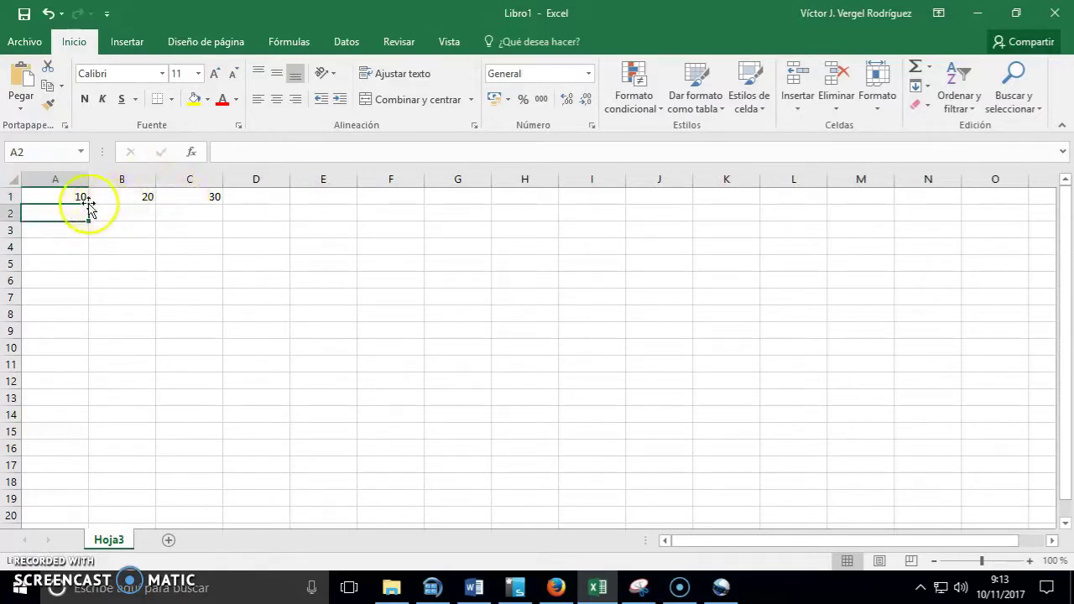
text(11)
key(Return)
key(Up)
key(Up)
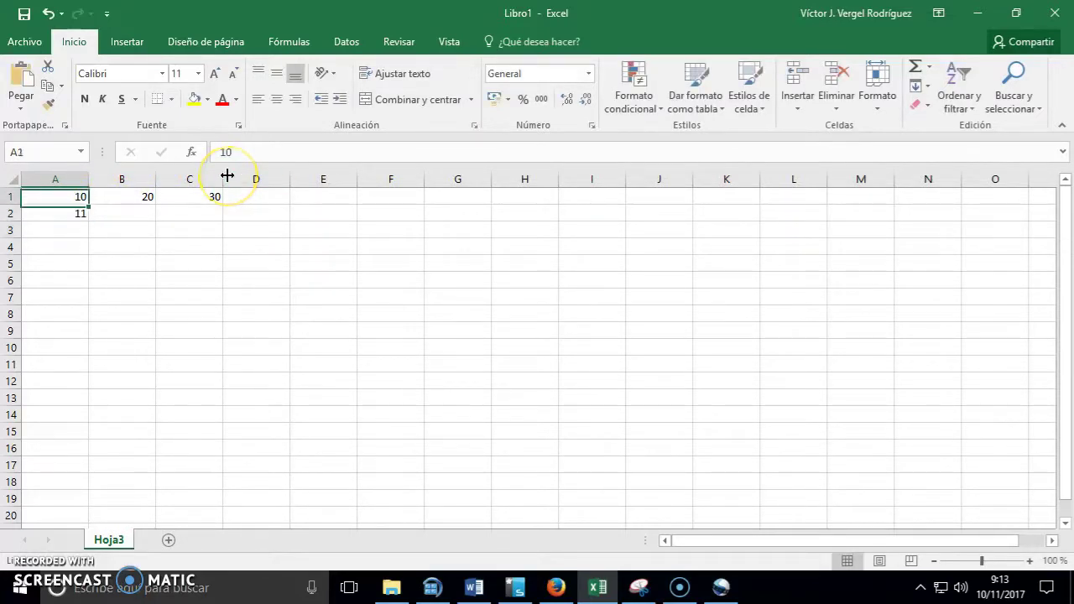
key(shift+Down)
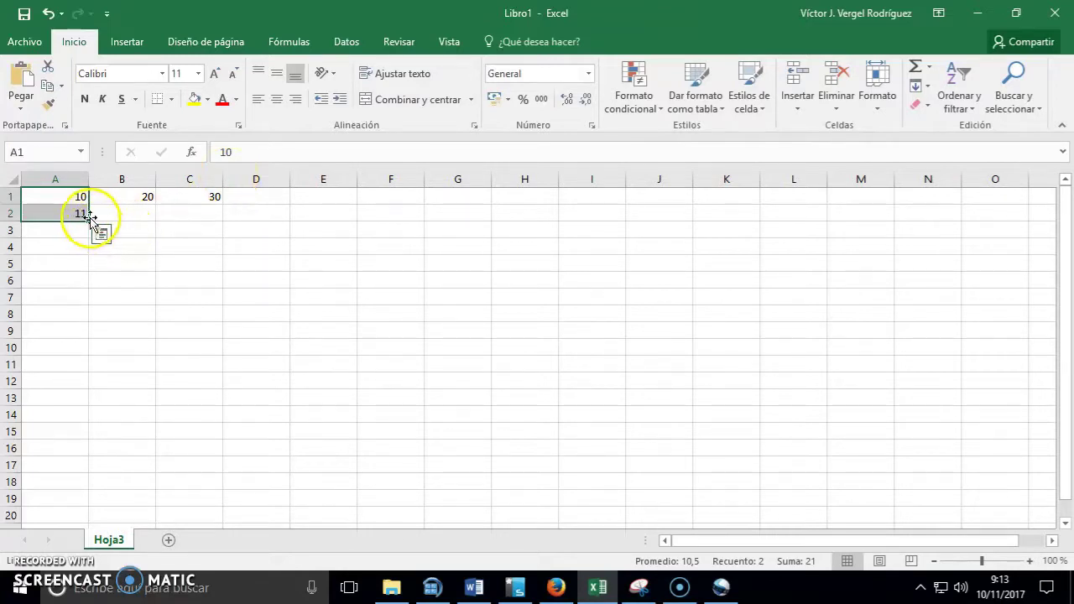
drag(88, 222, 88, 432)
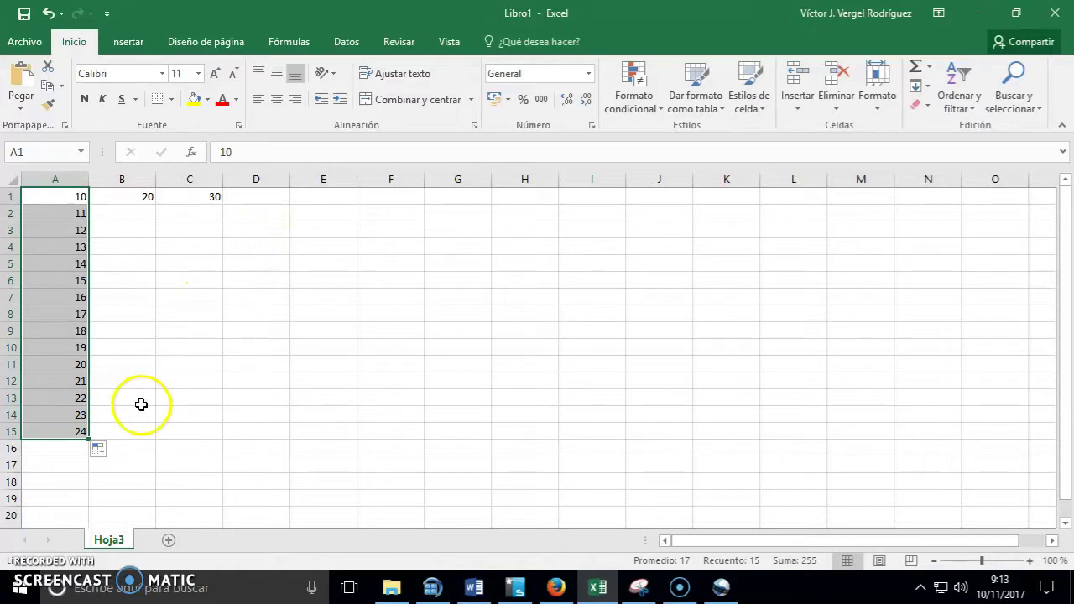
Start an =A1+A2+… total formula in A18, then discard it with Esc.
click(58, 483)
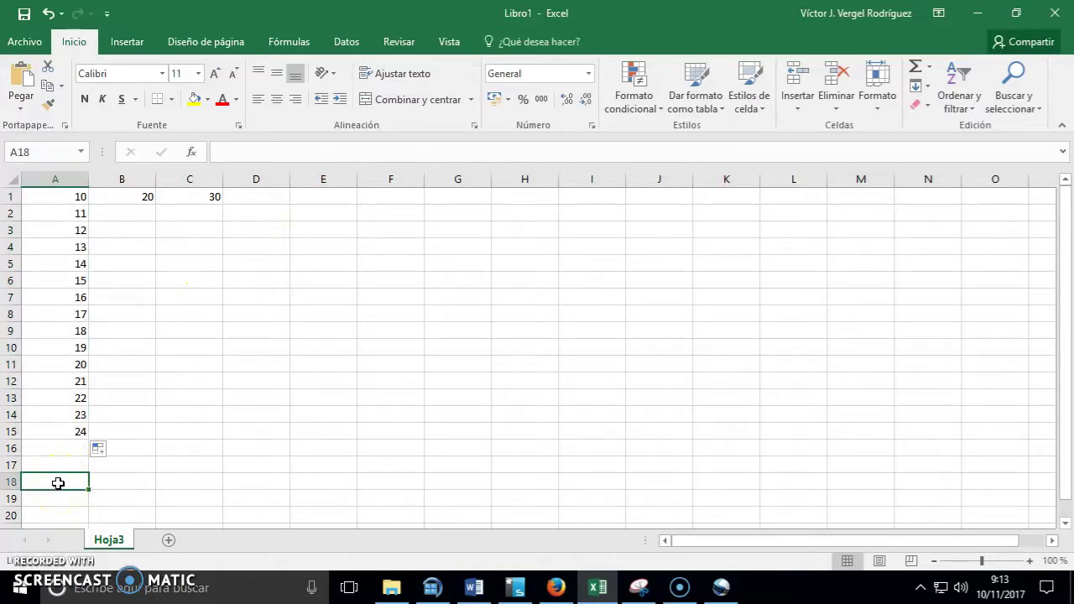
text(=)
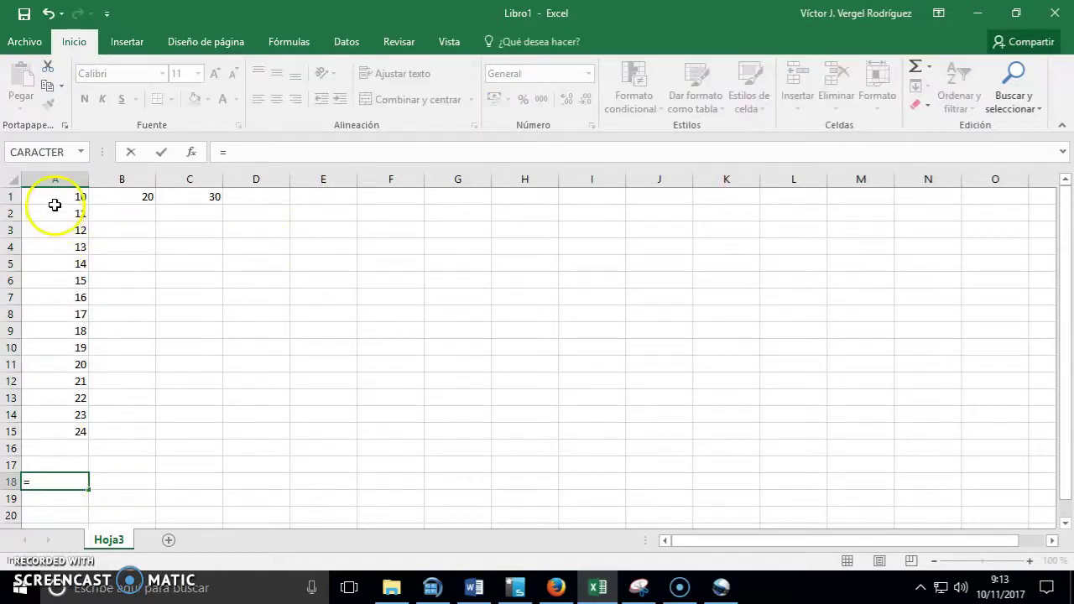
click(54, 200)
text(+)
click(56, 213)
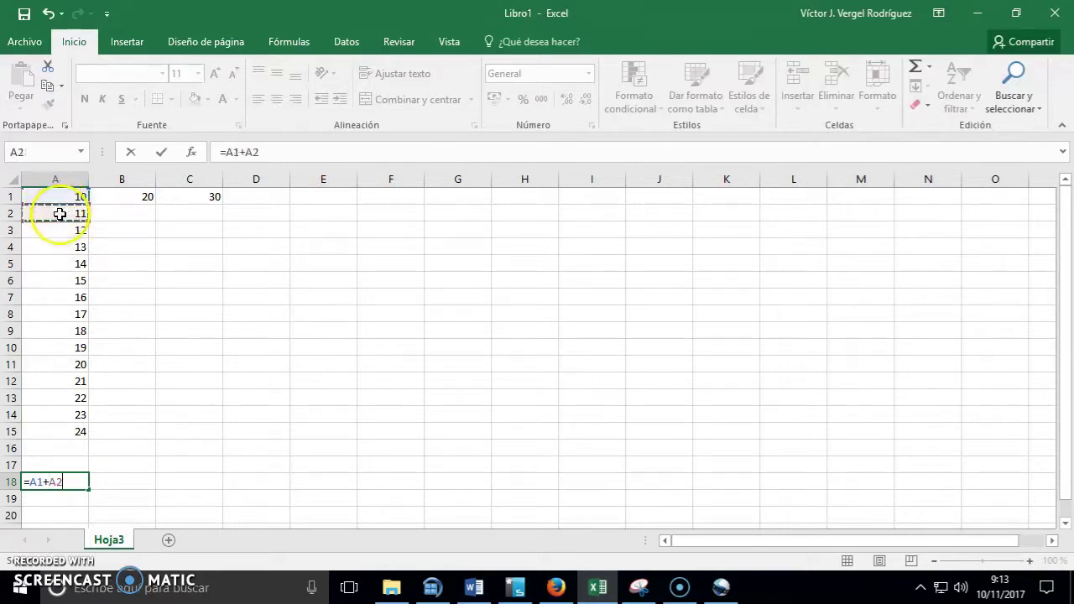
text(+)
click(57, 230)
click(58, 248)
text(+)
click(60, 263)
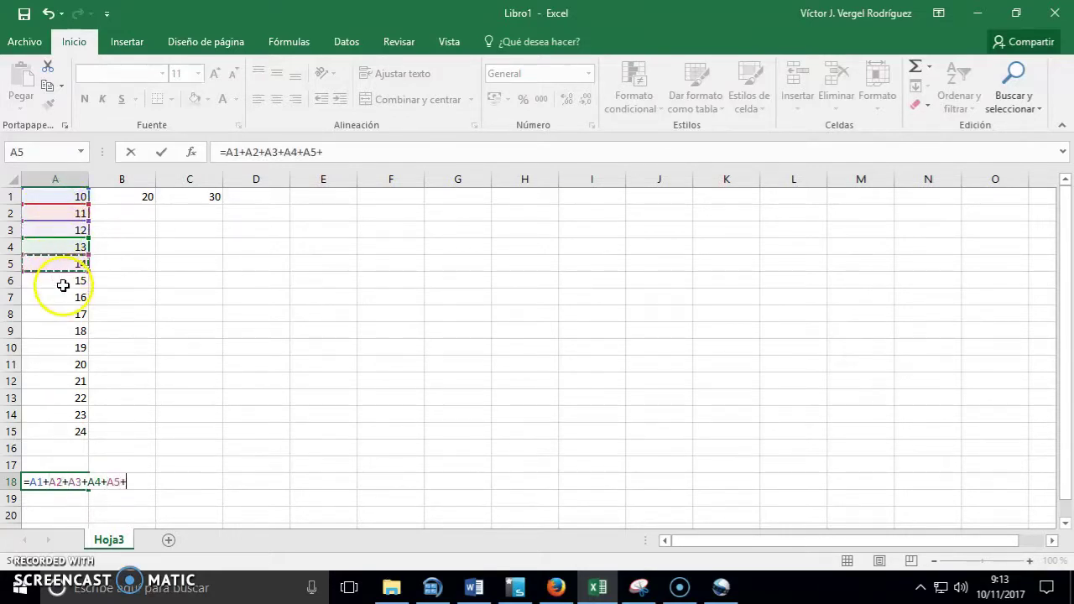
text(+)
click(67, 297)
click(66, 281)
text(+)
click(72, 314)
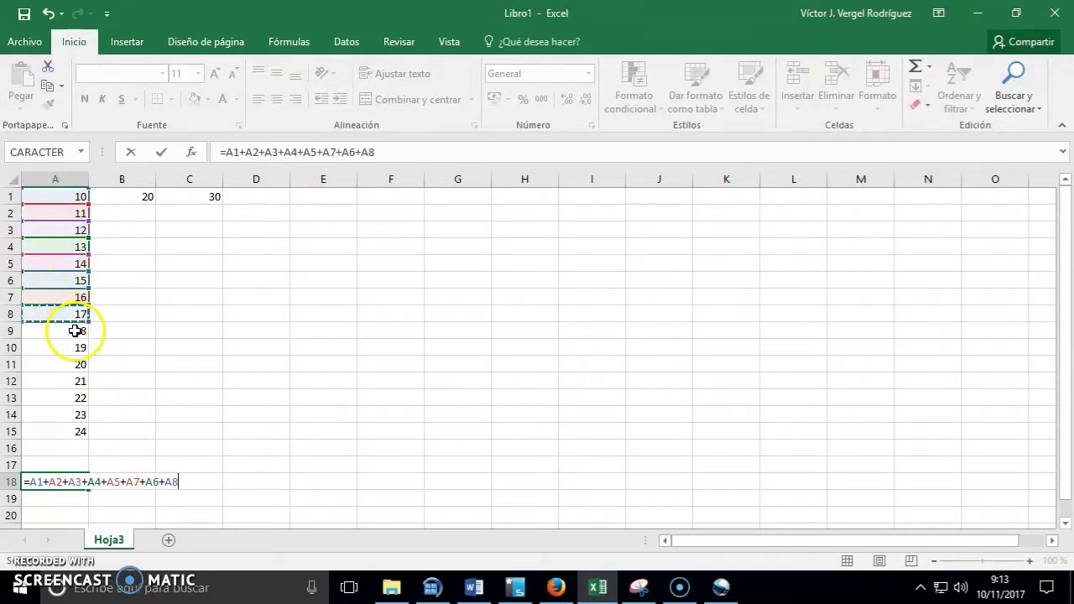
text(+)
click(75, 330)
text(+)
click(77, 362)
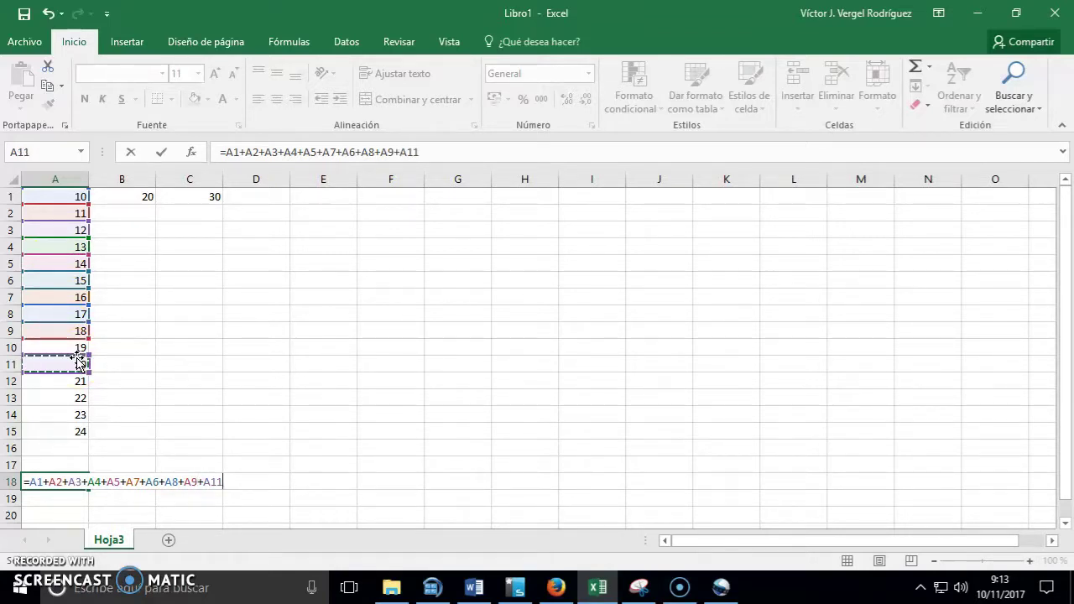
key(Escape)
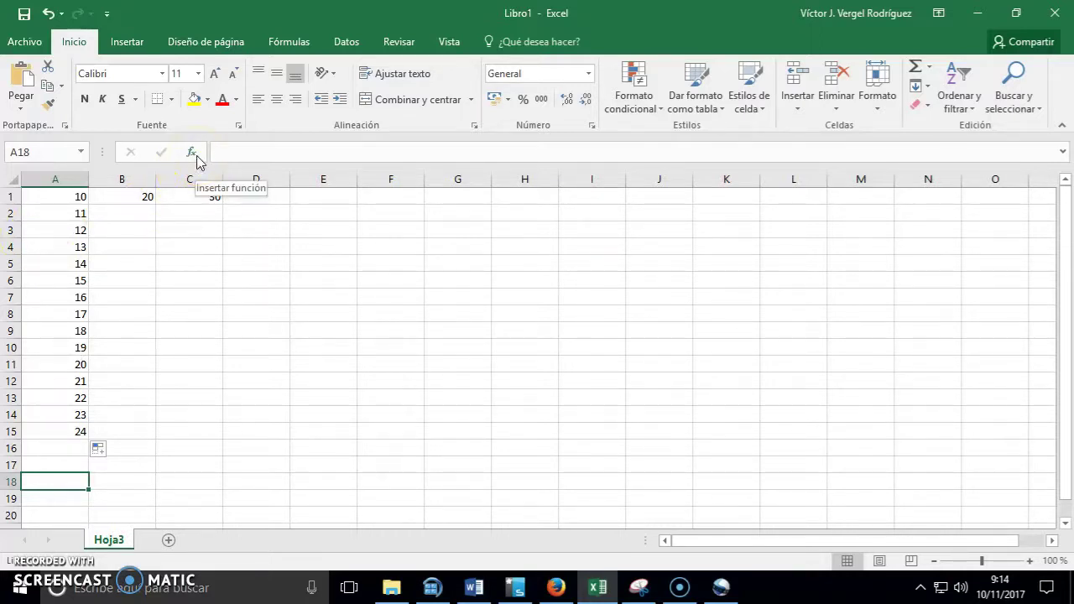
Take a small screen clipping of the sheet.
click(637, 587)
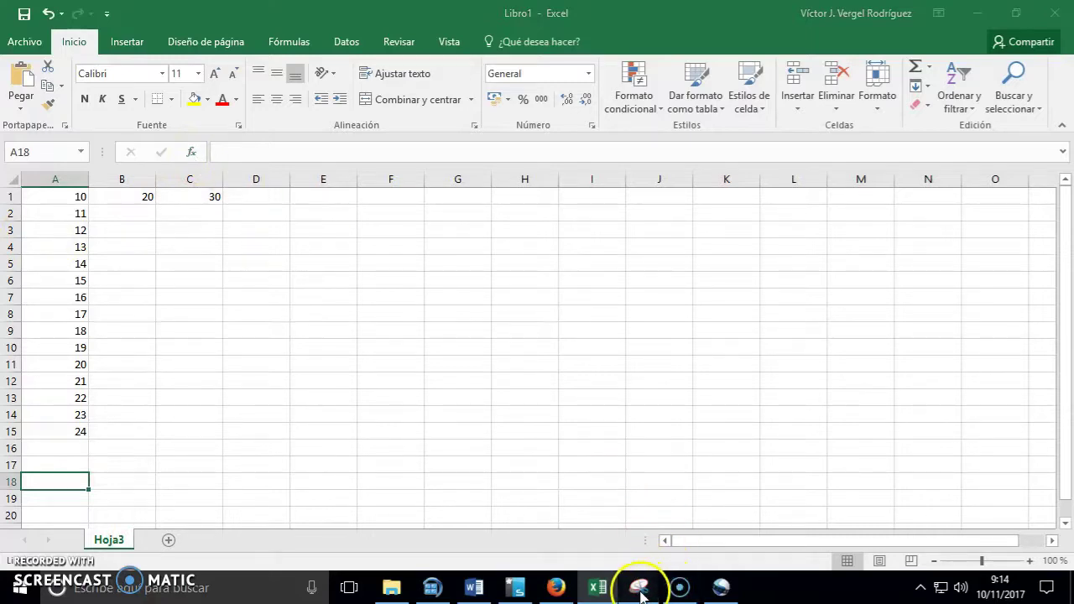
click(657, 61)
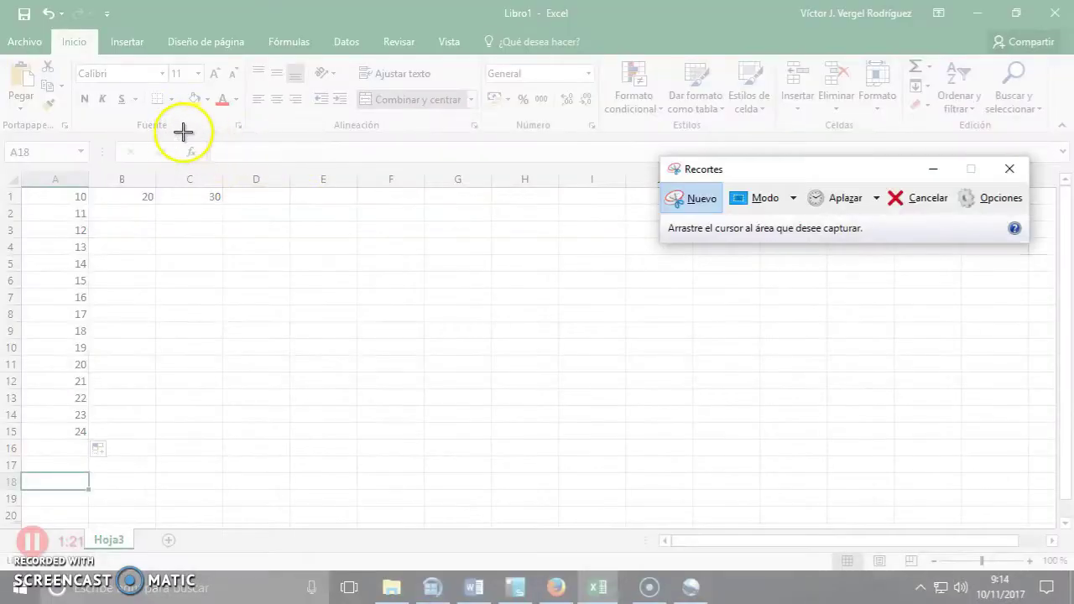
drag(202, 159, 204, 156)
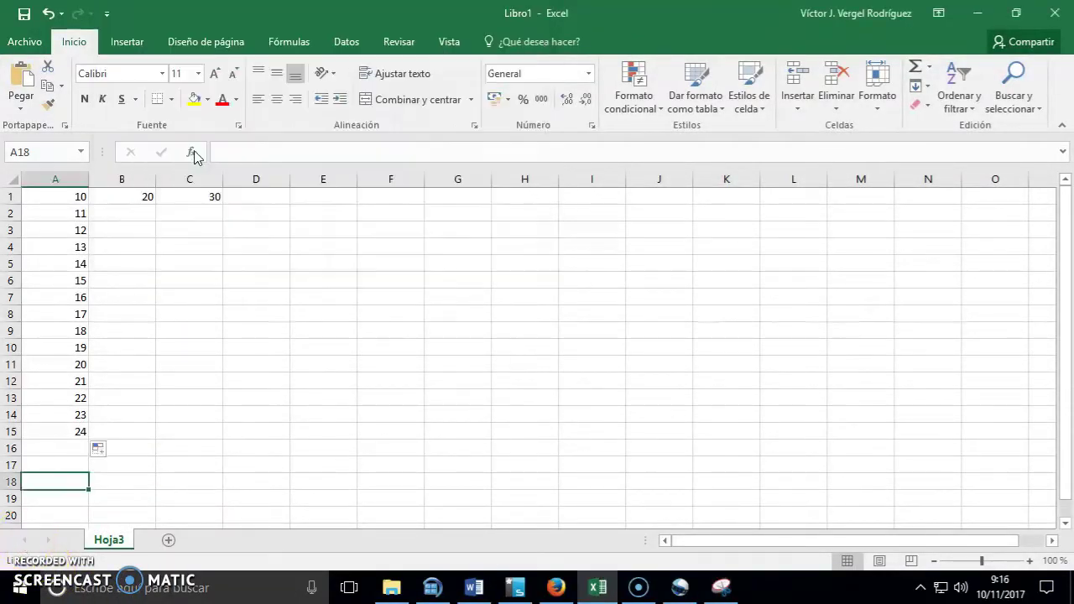
Open Insert Function for A18, keeping the Todo category.
click(193, 152)
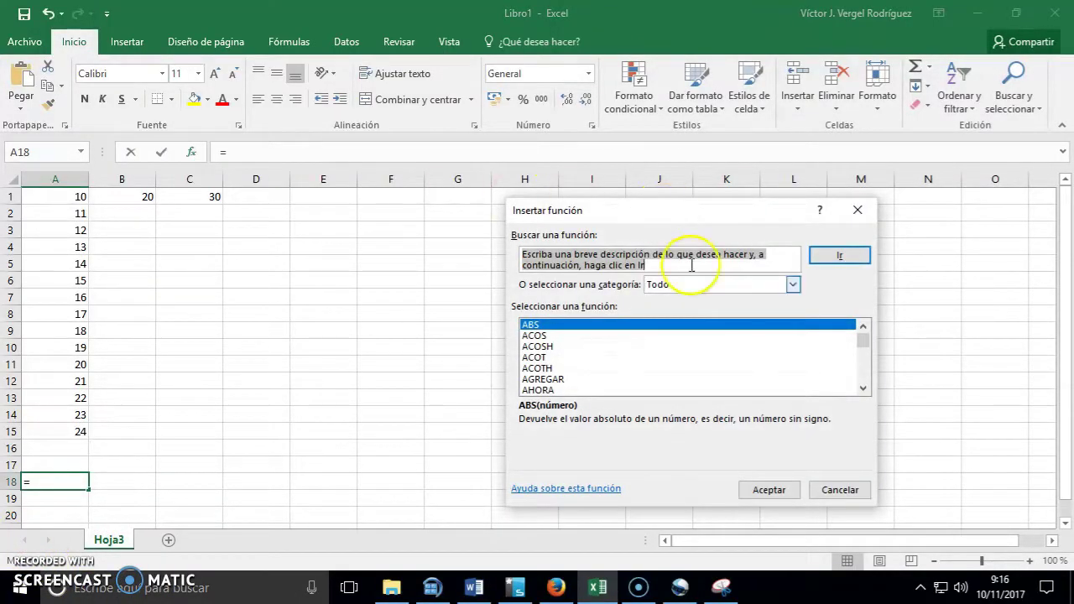
click(857, 214)
click(191, 152)
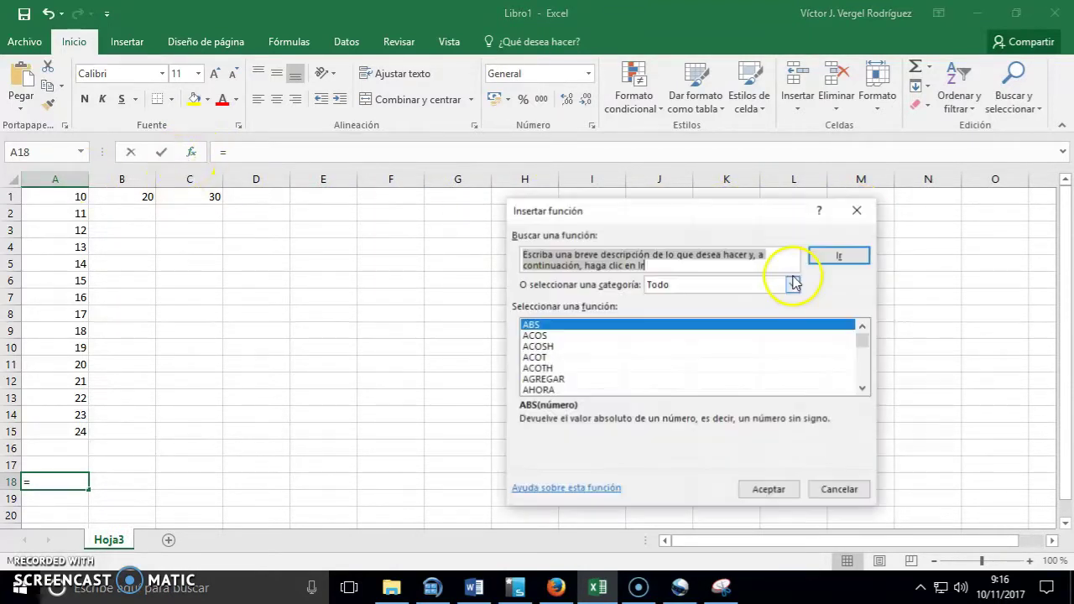
click(764, 286)
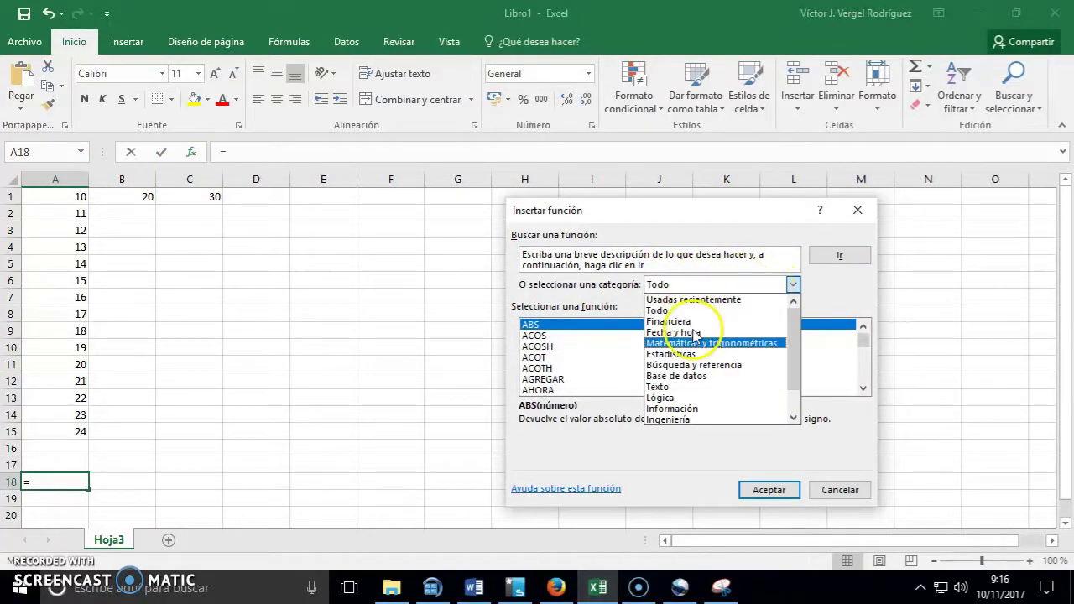
click(609, 291)
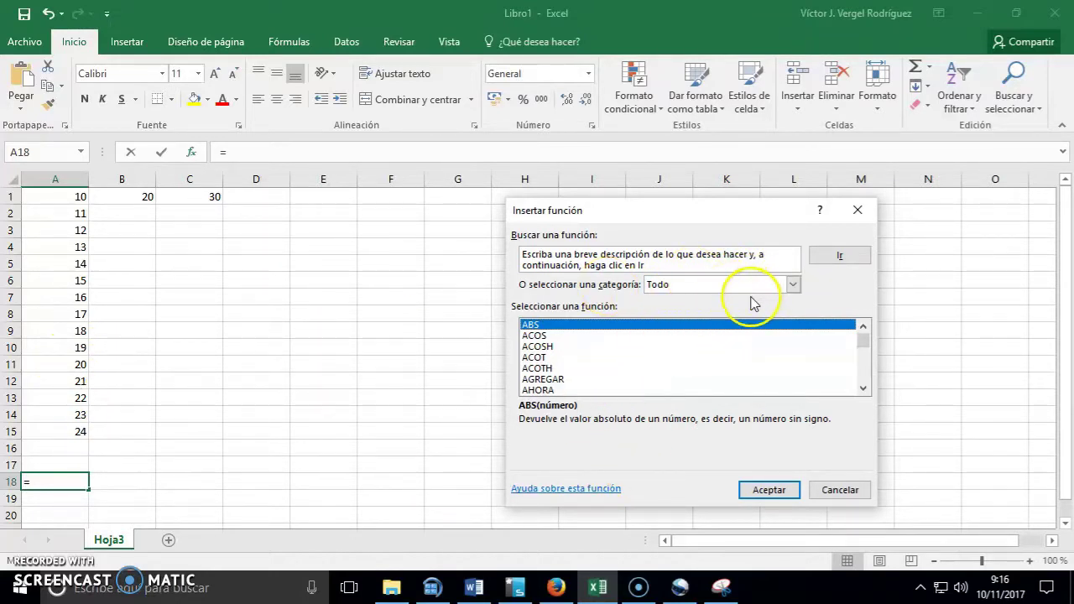
click(697, 287)
click(701, 291)
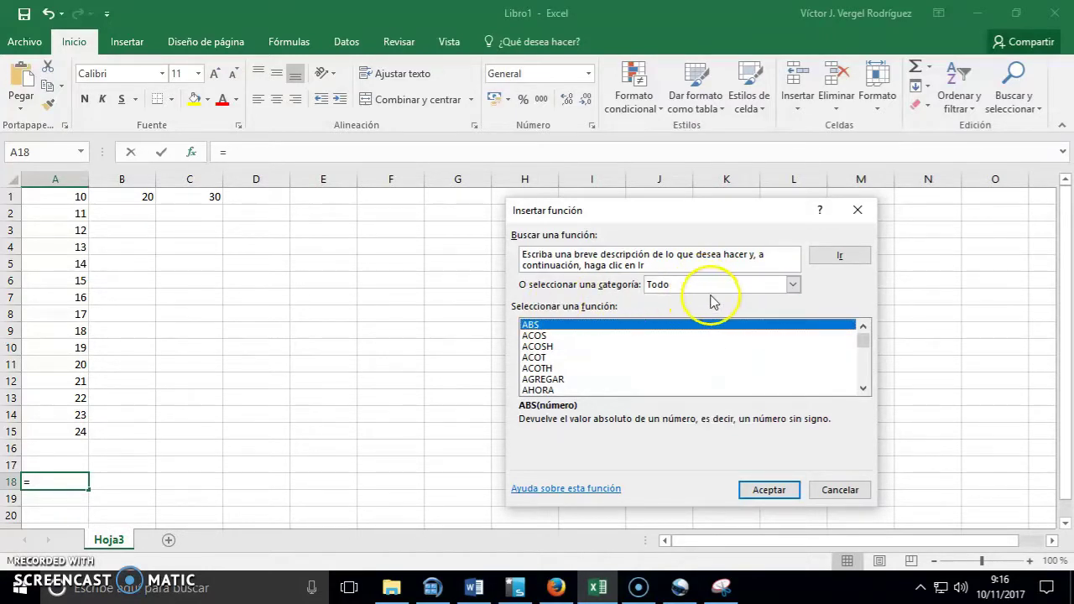
Browse the function list past ACOS and ACOSH, settling on SUMA.
click(570, 336)
scroll(635, 364, down, 9)
scroll(666, 324, down, 15)
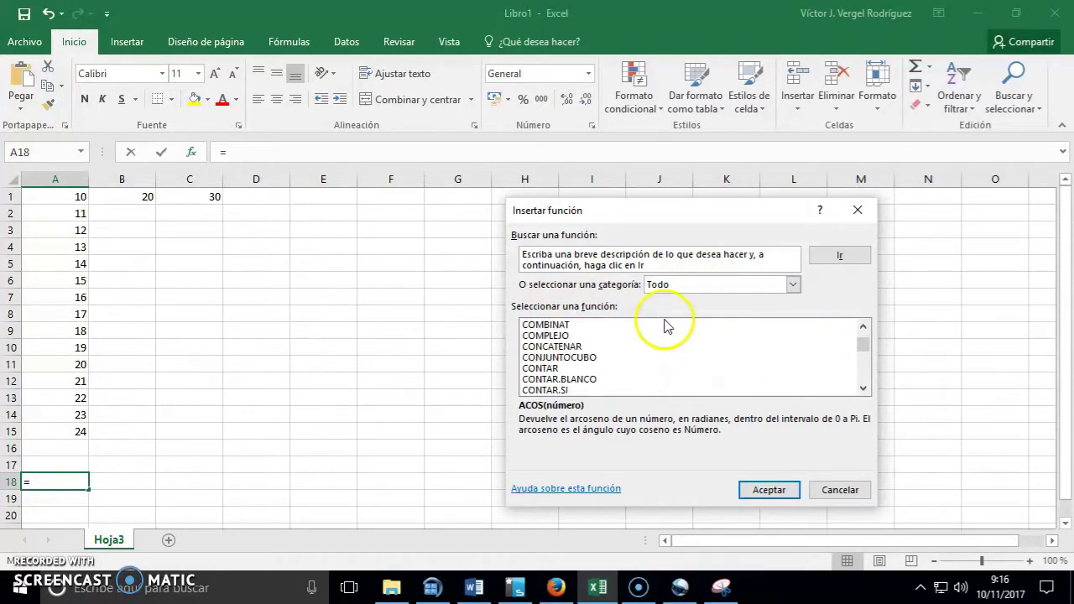
scroll(789, 357, down, 15)
drag(865, 357, 863, 351)
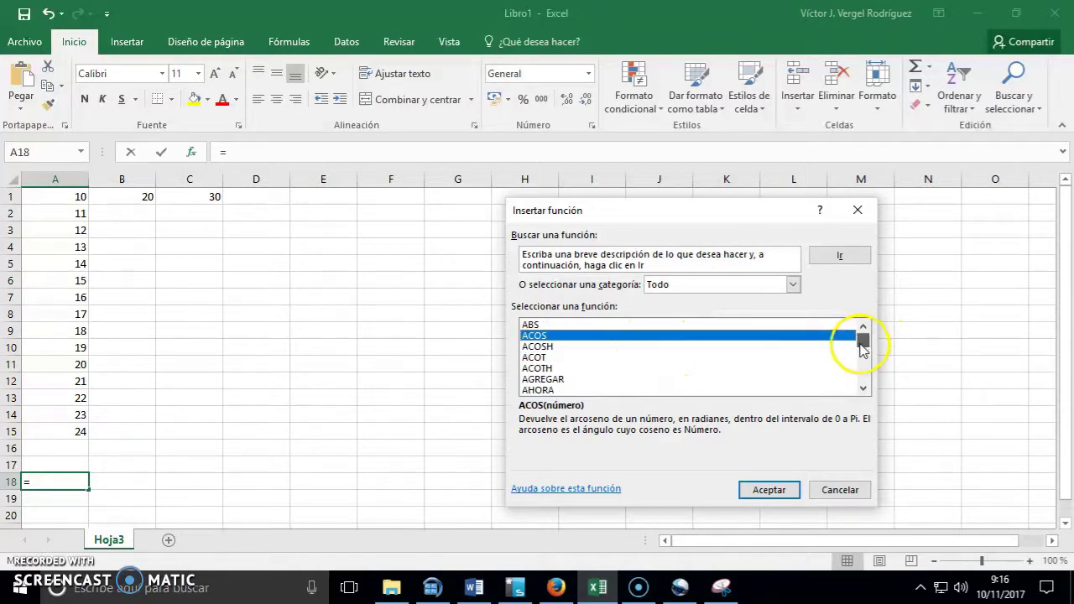
click(564, 349)
key(s)
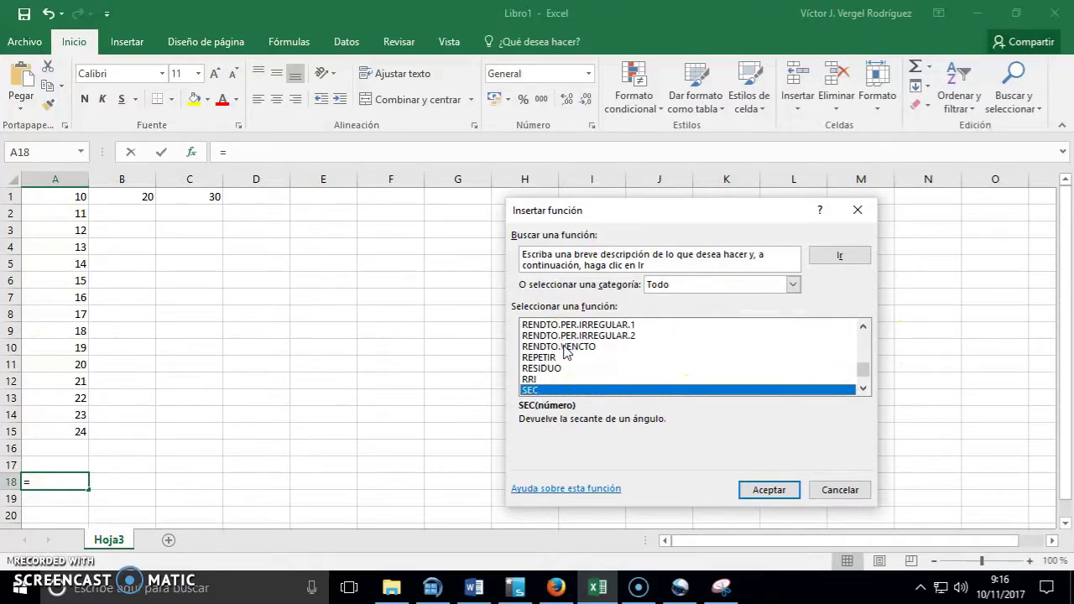
key(Down)
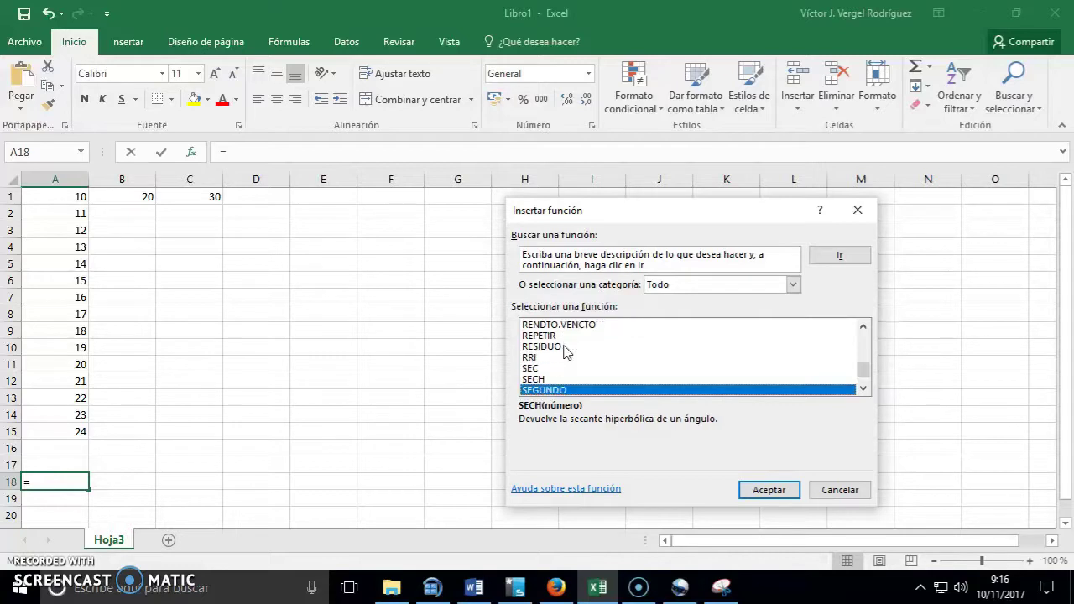
key(Down)
key(Down)
key(Down)
key(Down)
key(Down)
key(Down)
key(Down)
key(Down)
key(Down)
key(Down)
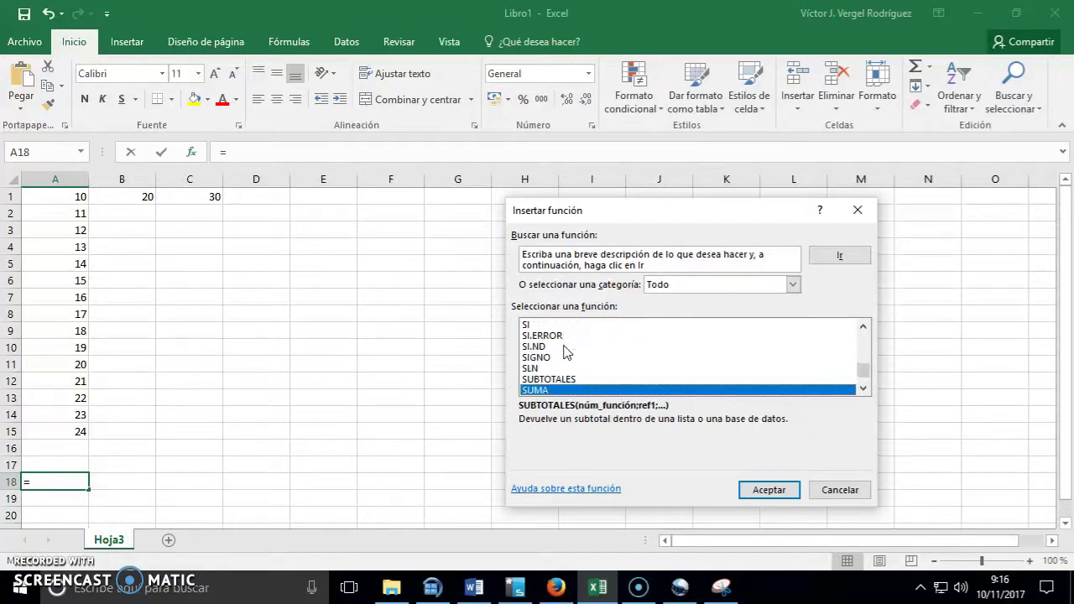
key(Down)
key(Down)
key(Down)
key(Up)
key(Up)
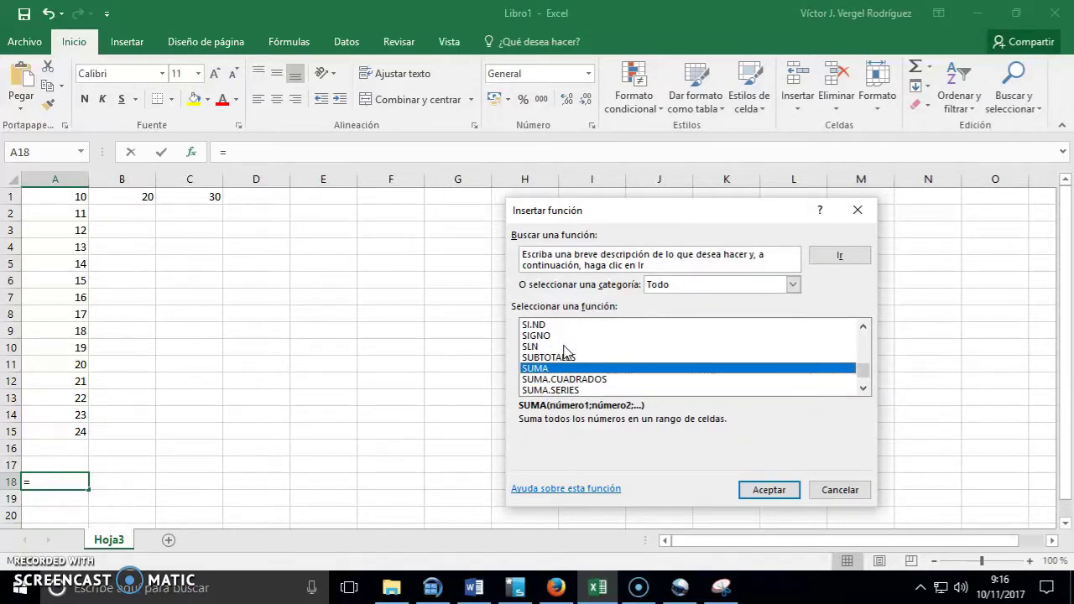
Insert SUMA in A18 with Número1 set to A1:A15, giving 255.
click(771, 490)
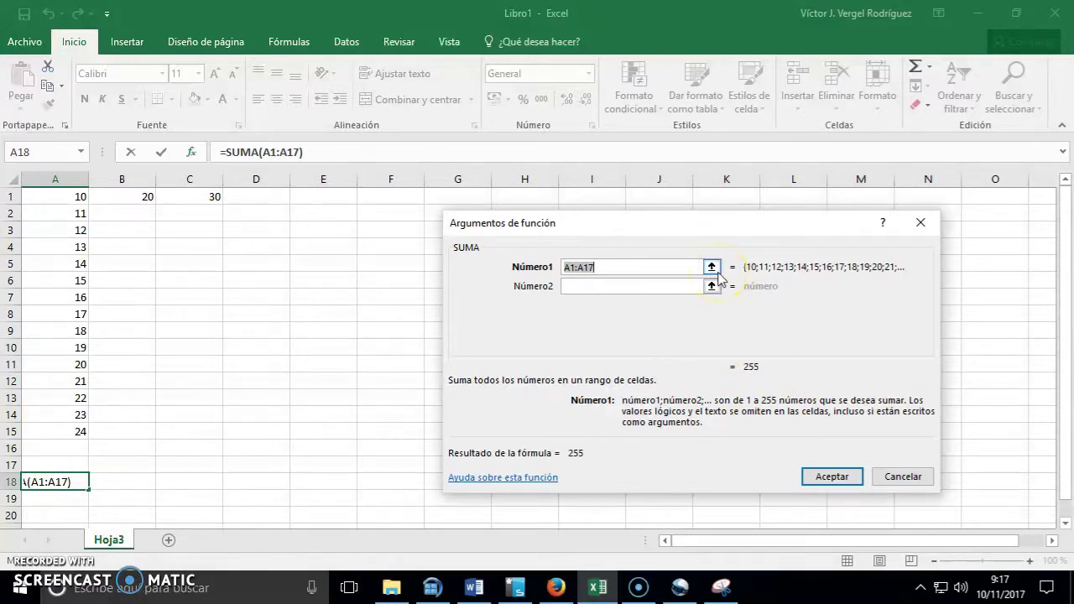
click(712, 268)
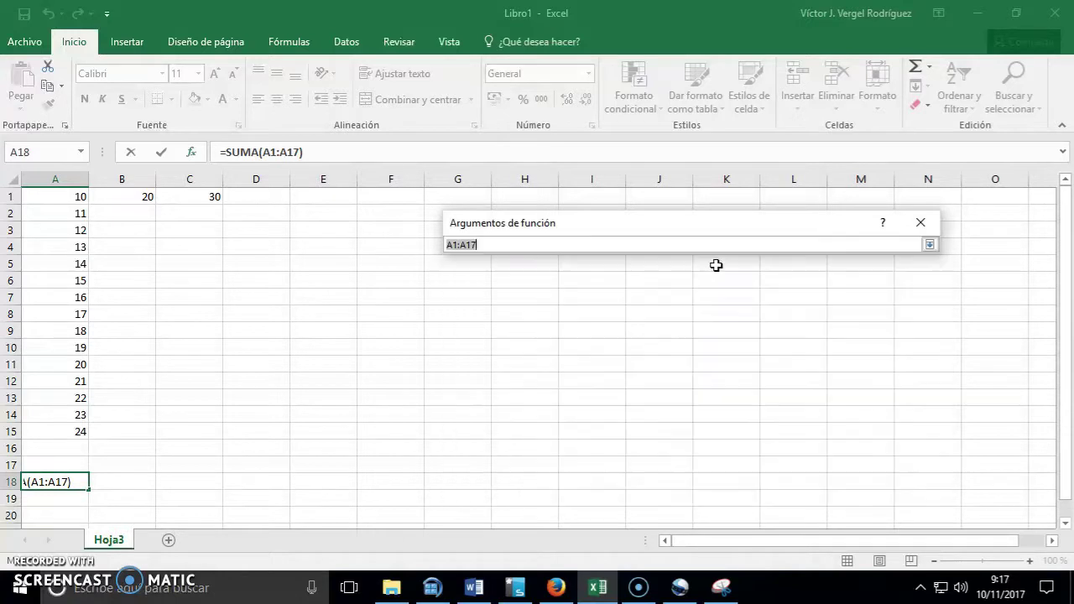
drag(84, 426, 59, 160)
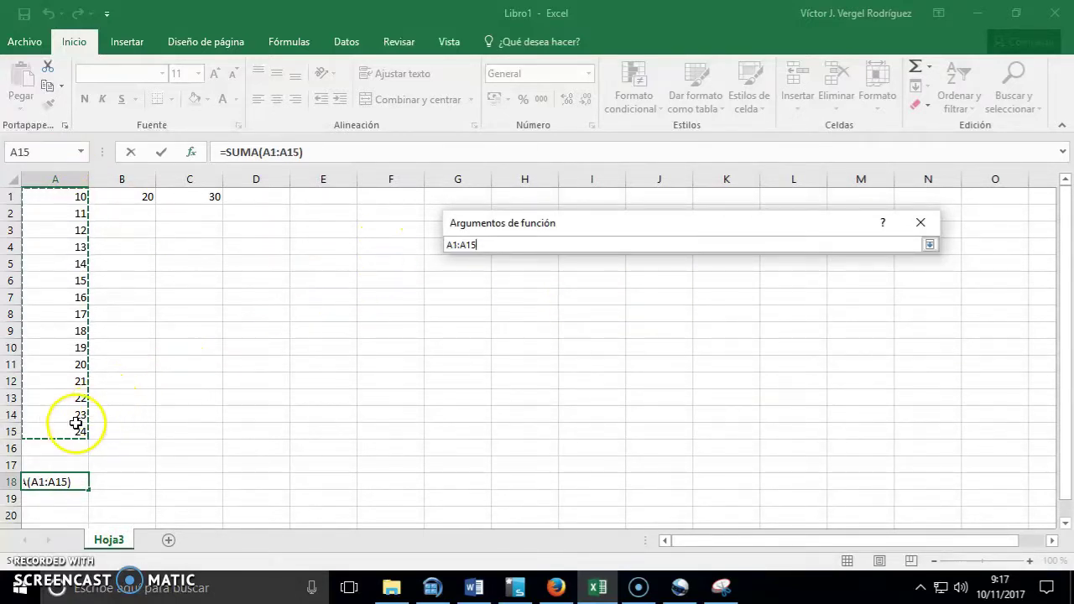
click(930, 244)
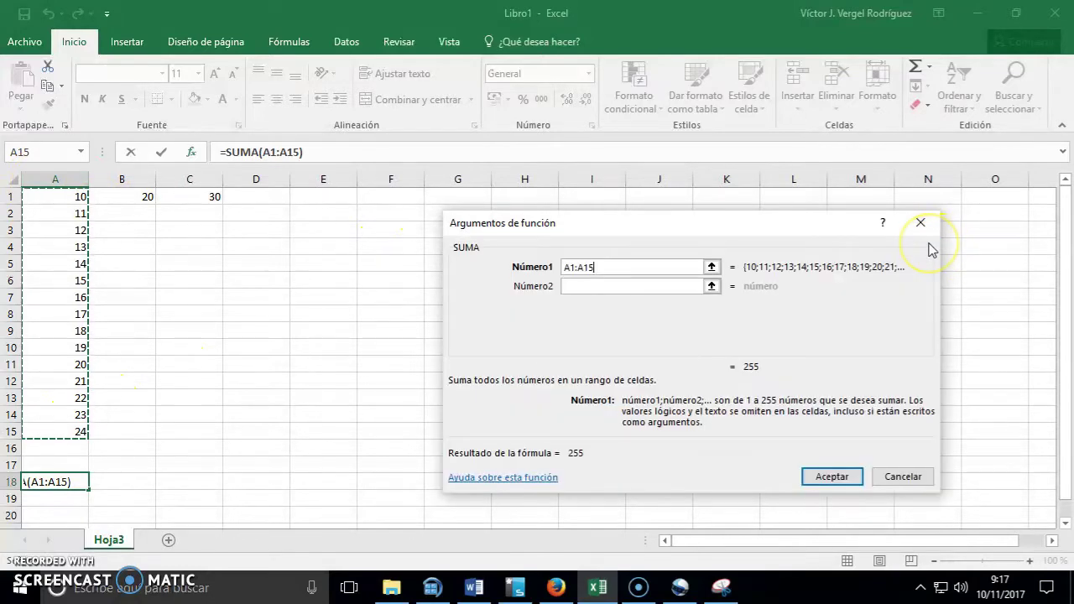
click(833, 476)
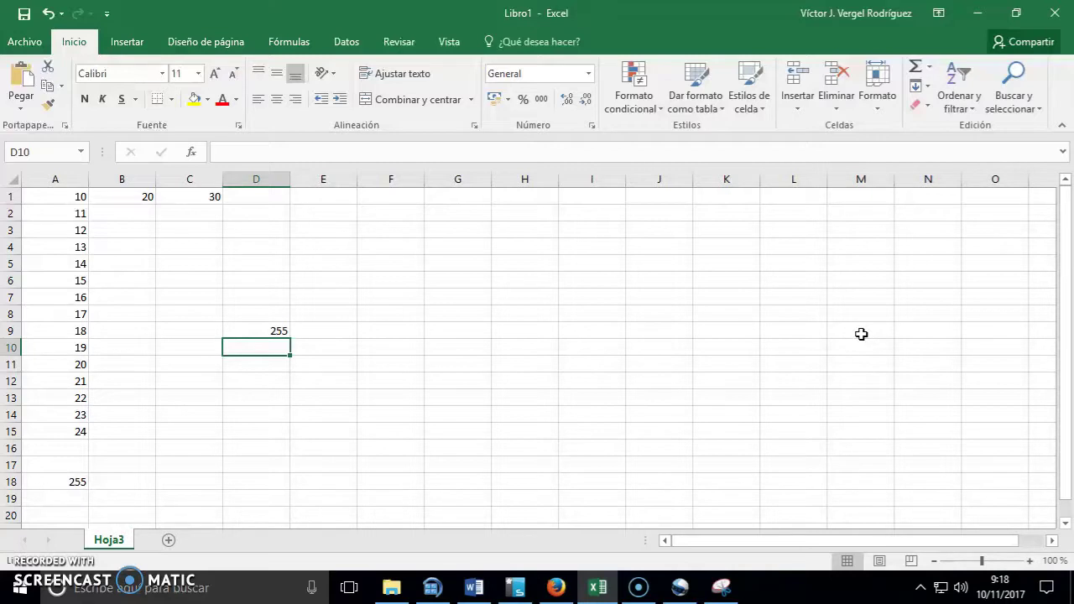
Enter =suma(a1:a15) in D10 for 255, and type 255 in D11.
text(=)
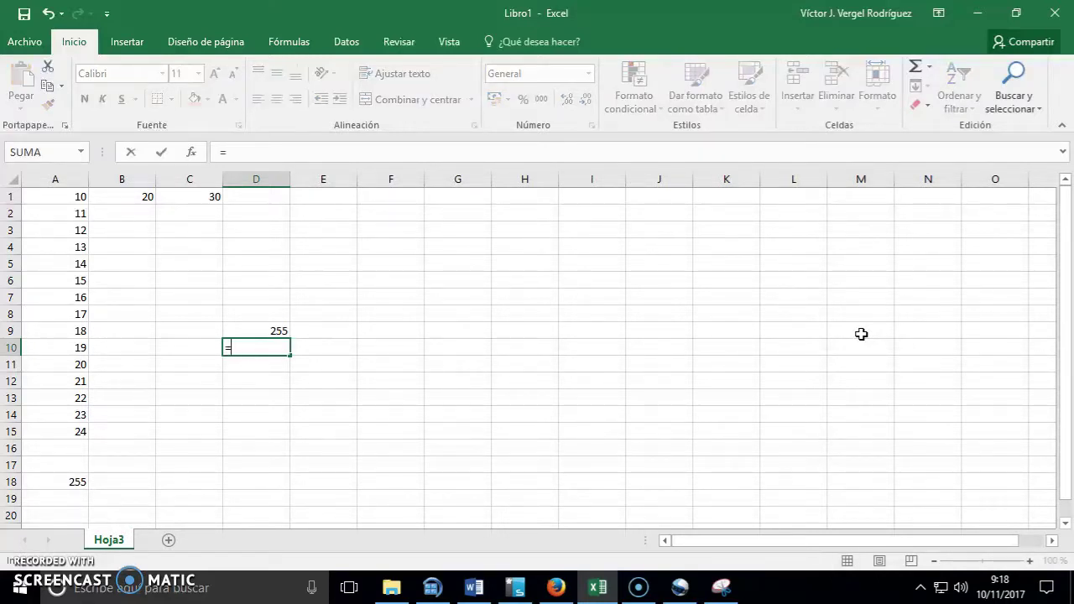
text(s)
text(uma()
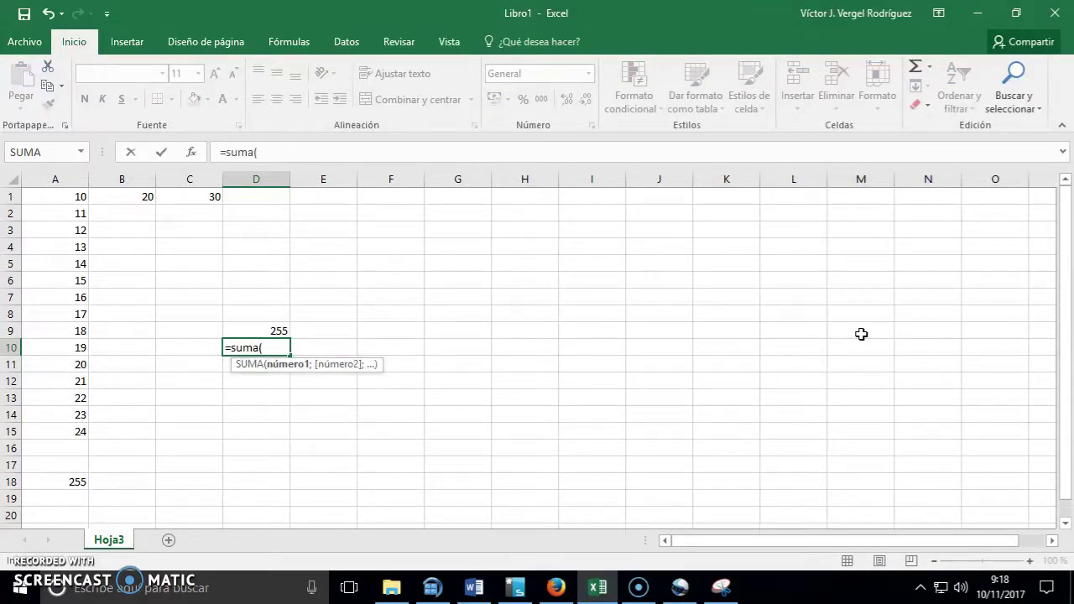
text(a1)
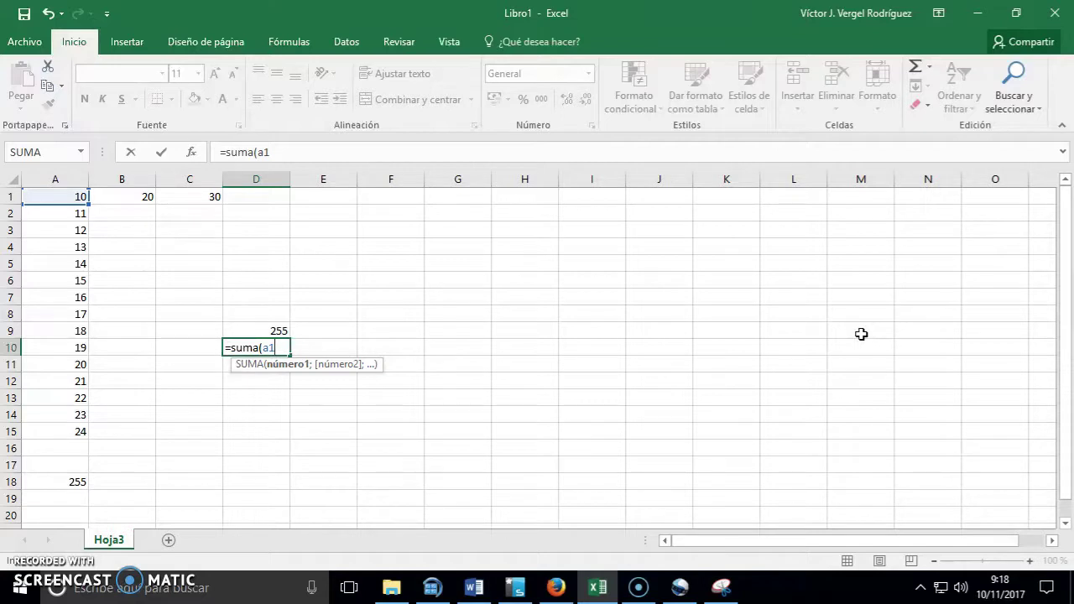
text(:)
text(a15))
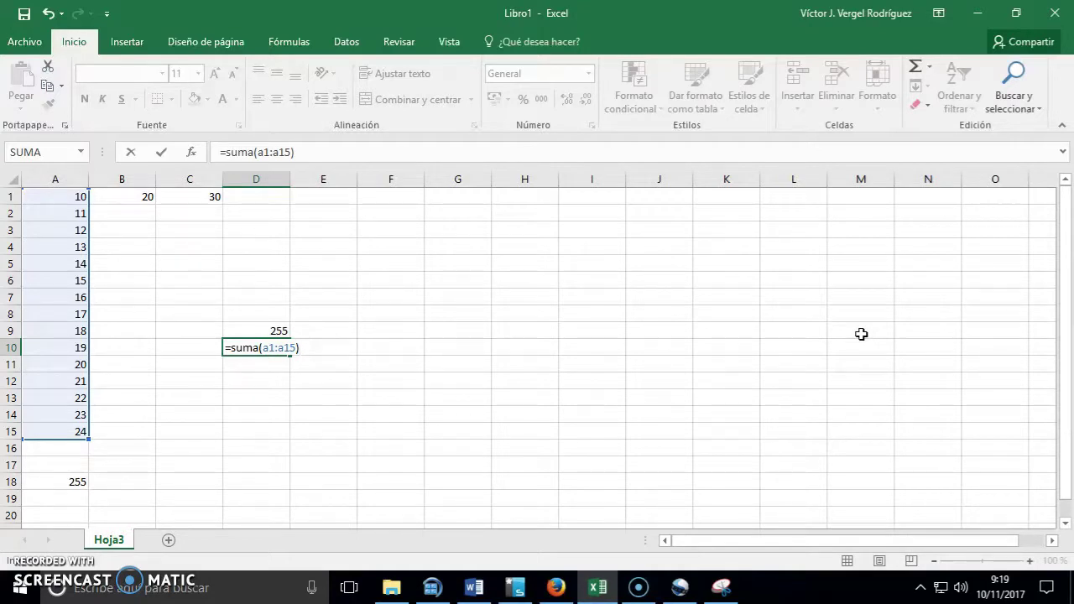
key(Return)
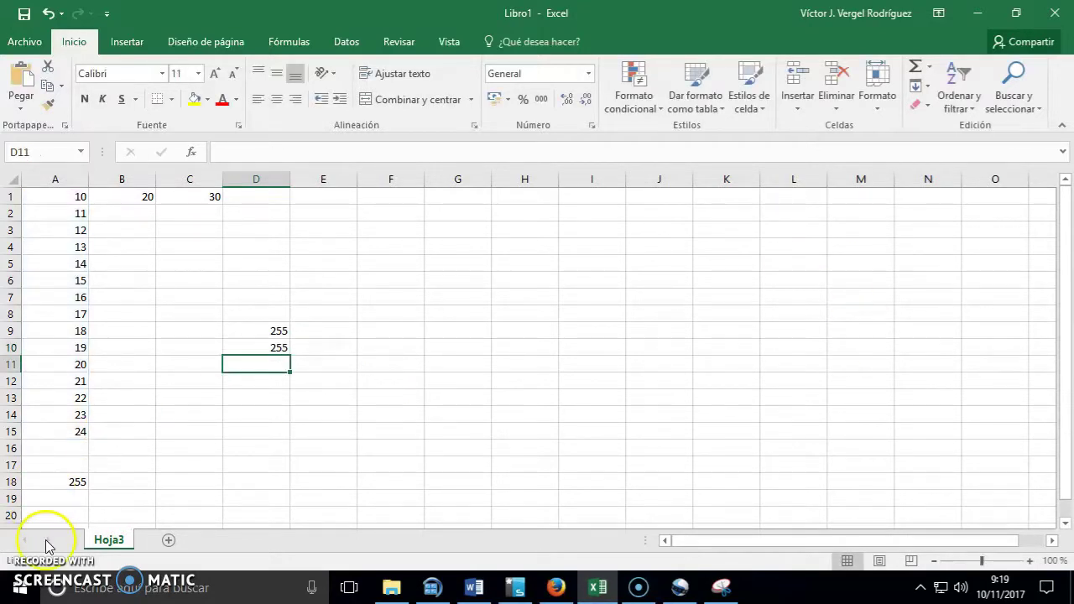
text(255)
Enter =suma(a1;a15) in D12, adding only A1 and A15 to give 34.
click(261, 379)
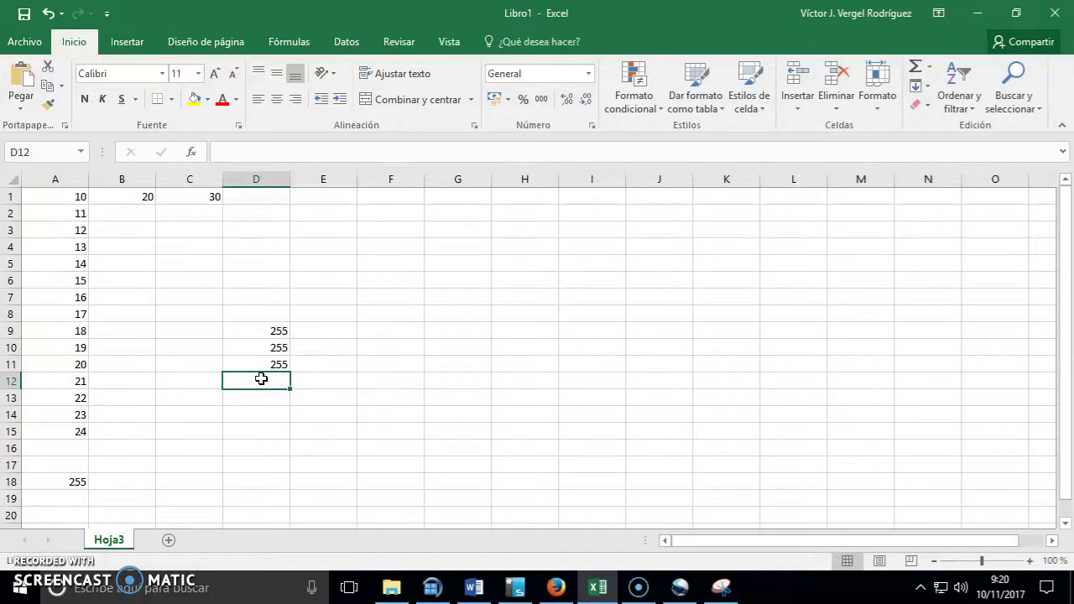
text(=)
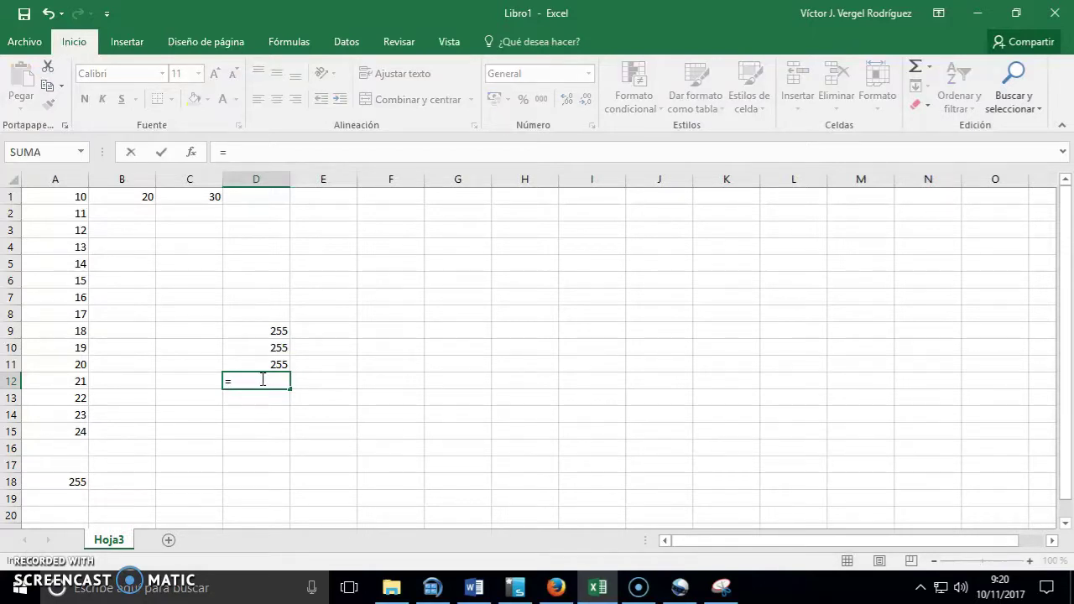
text(sum)
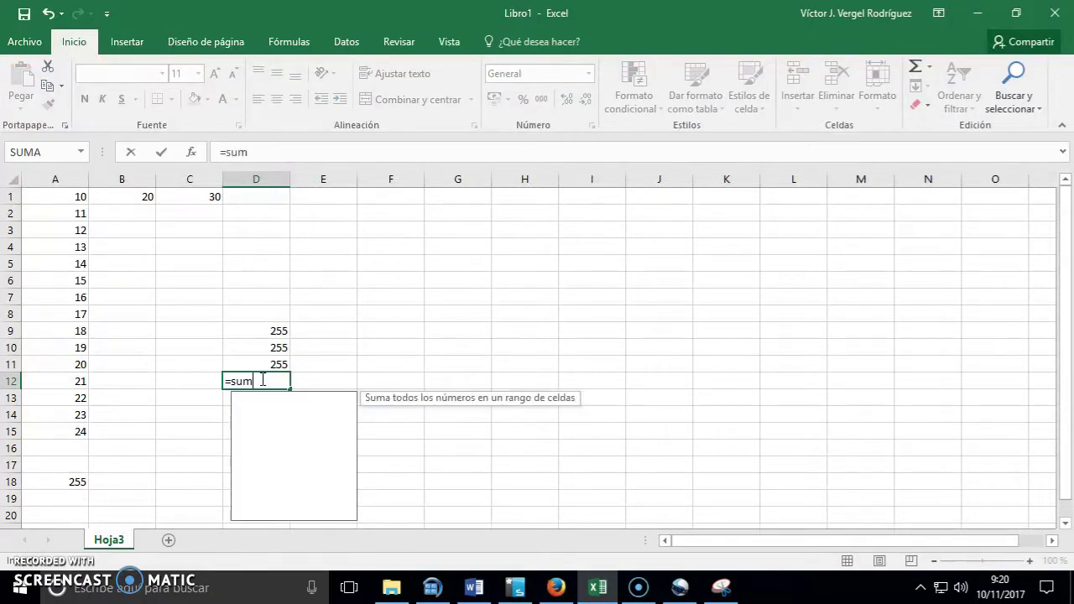
text(a(a)
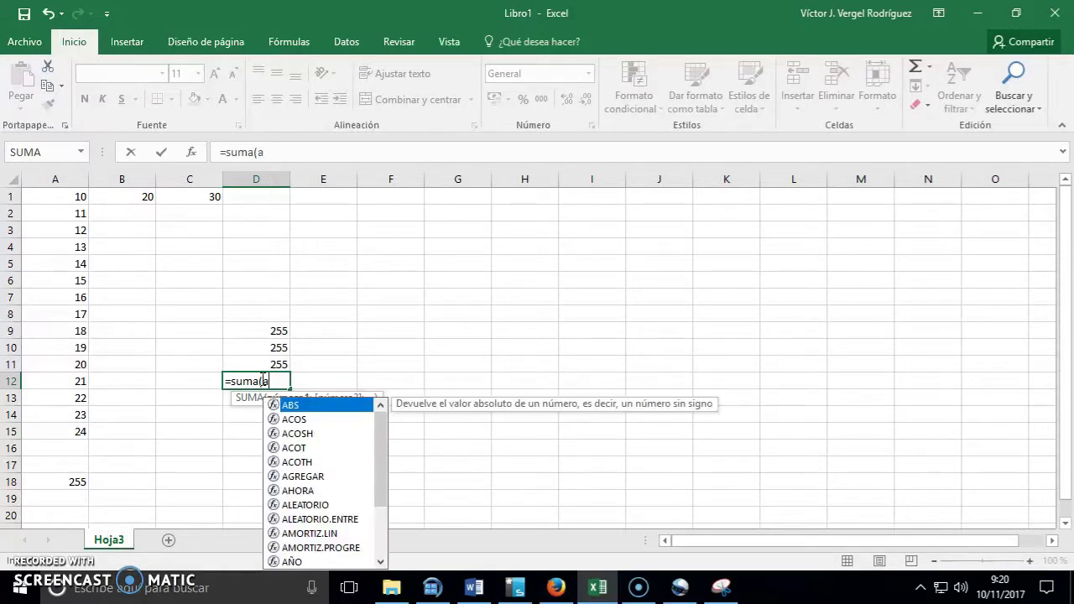
text(1;)
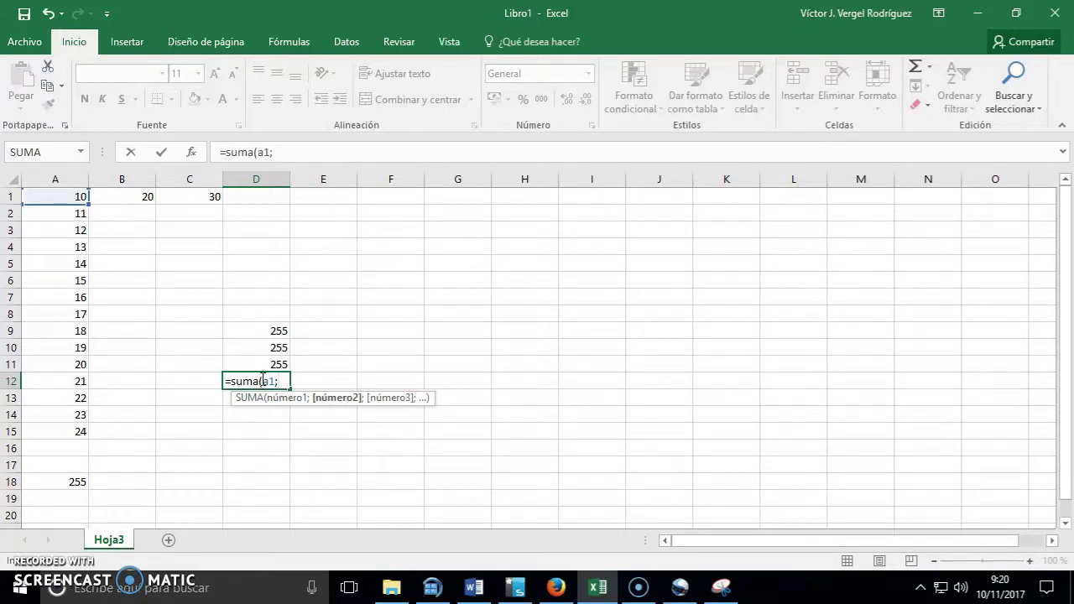
text(a15)
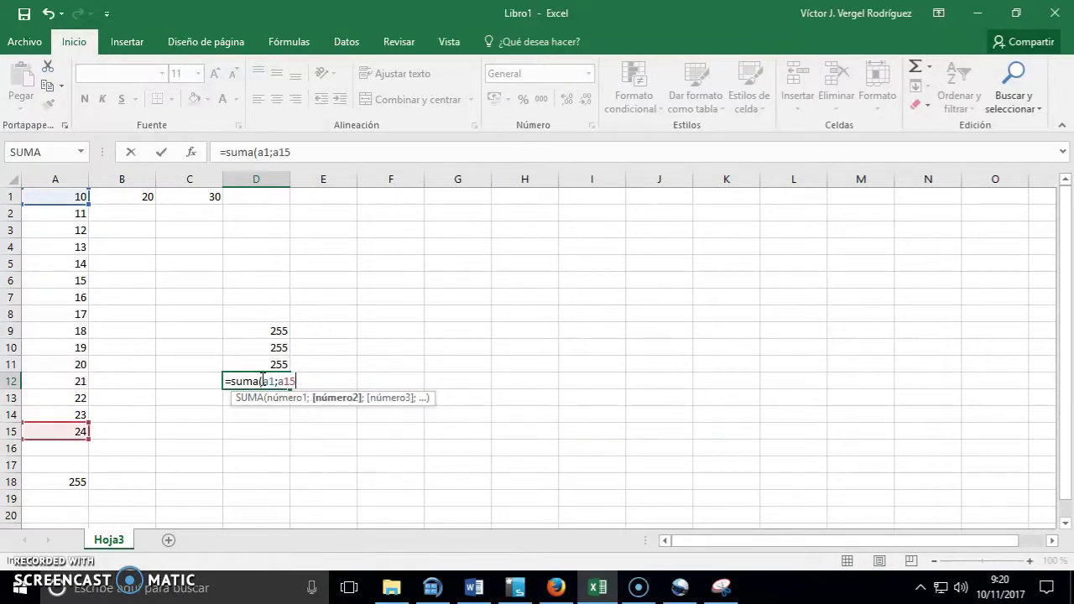
text())
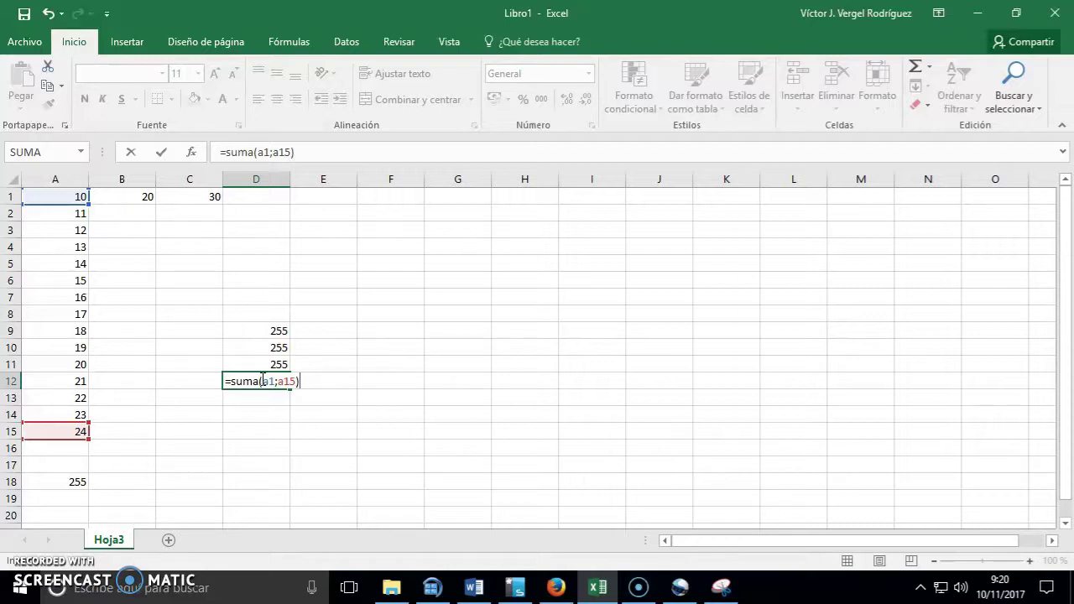
drag(262, 381, 300, 382)
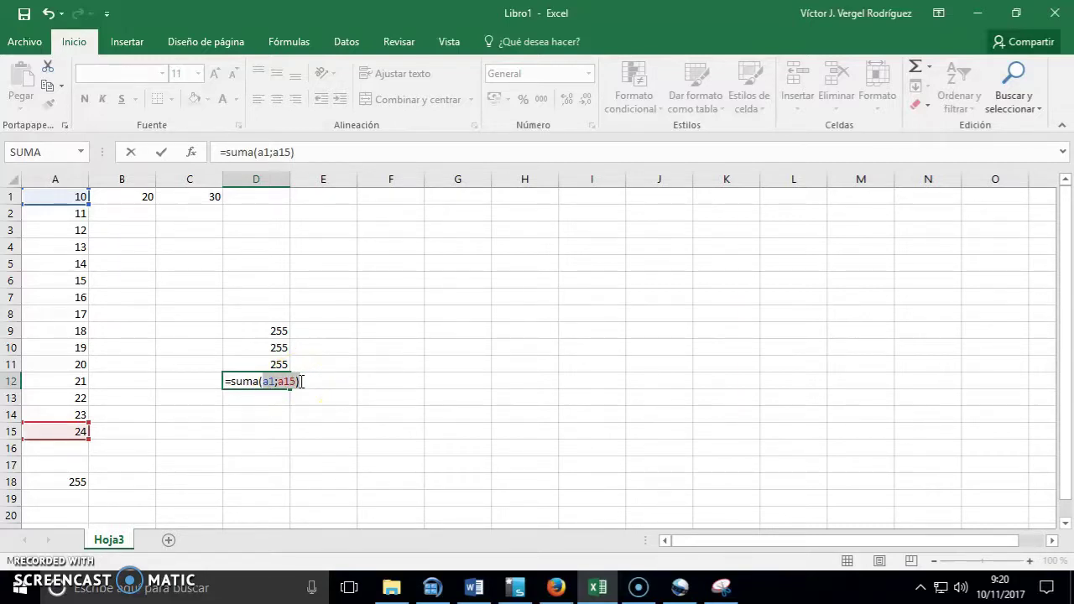
key(Return)
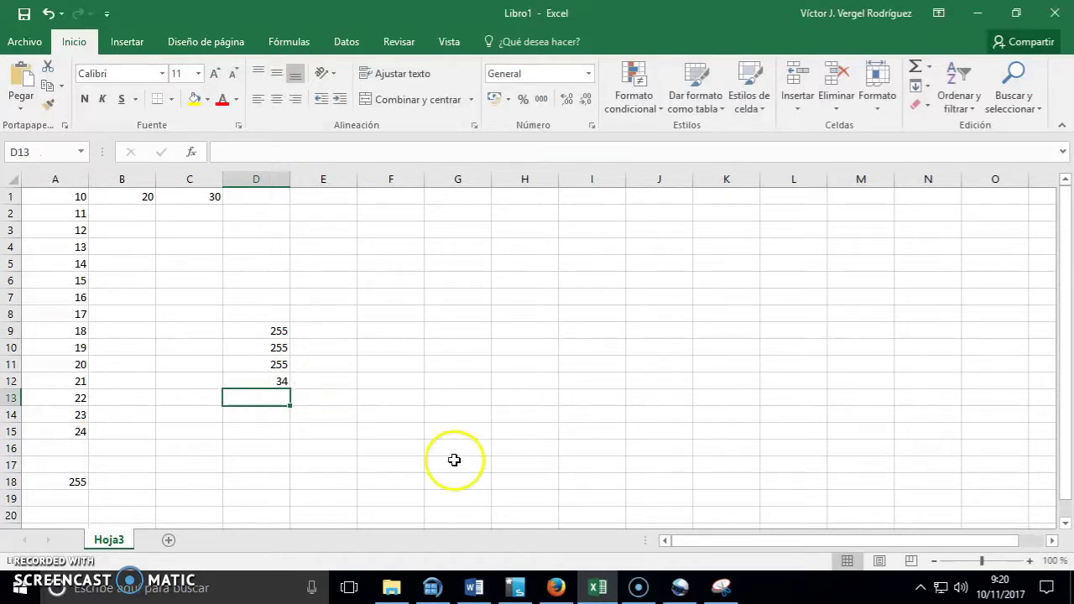
click(474, 587)
scroll(384, 440, down, 4)
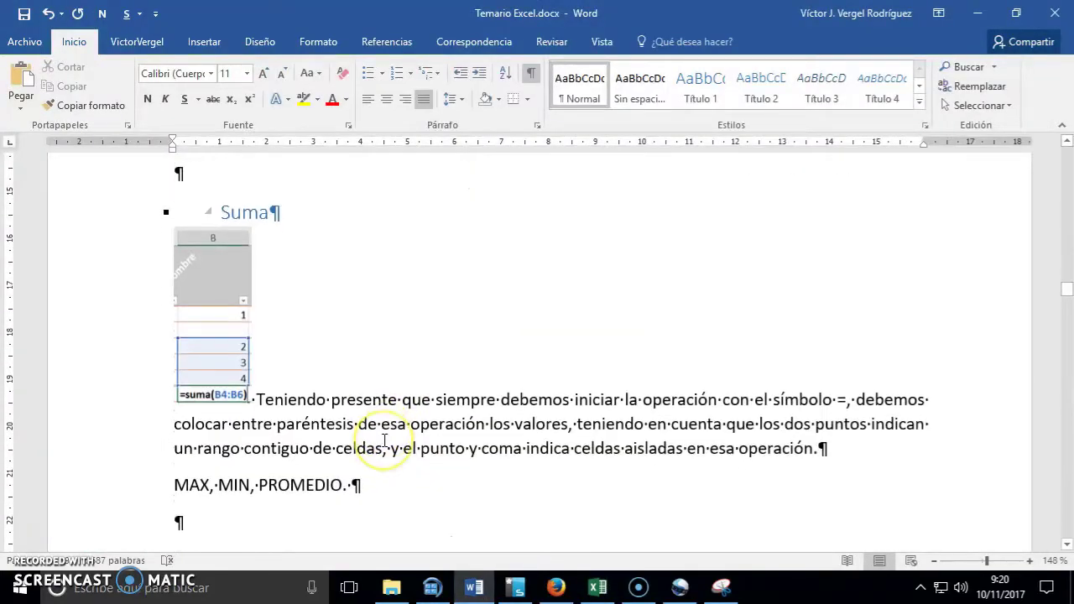
scroll(385, 441, down, 1)
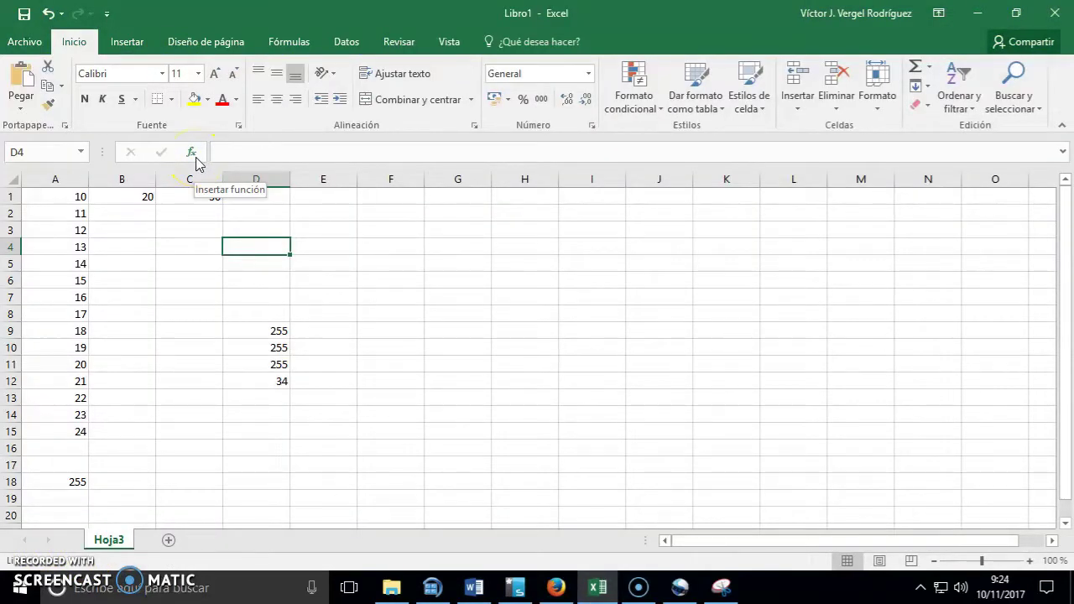
Insert the MAX function into cell D4 through Insert Function.
click(193, 156)
click(561, 348)
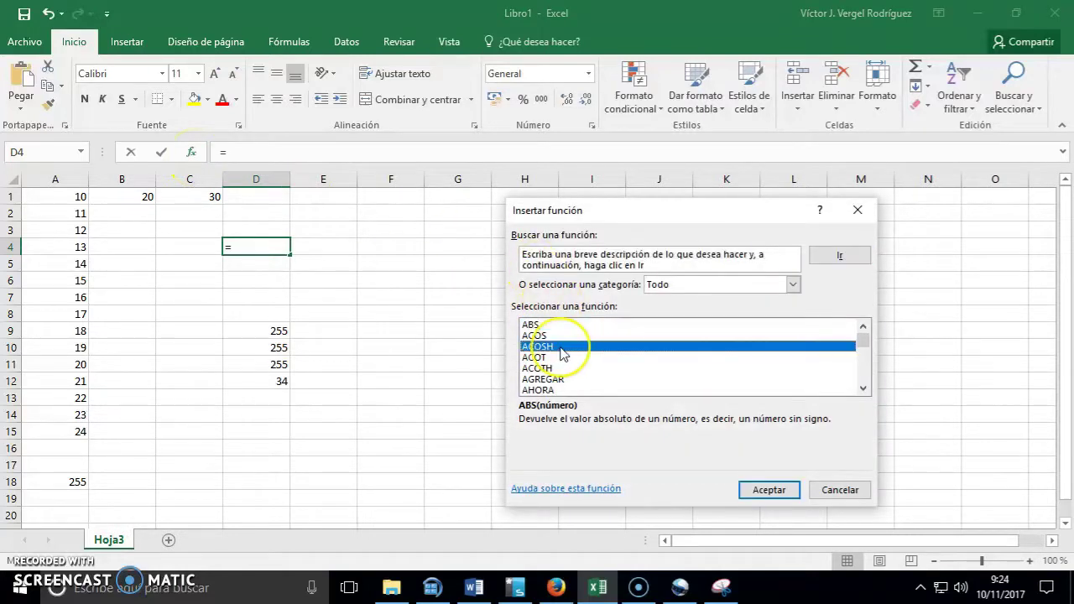
text(max)
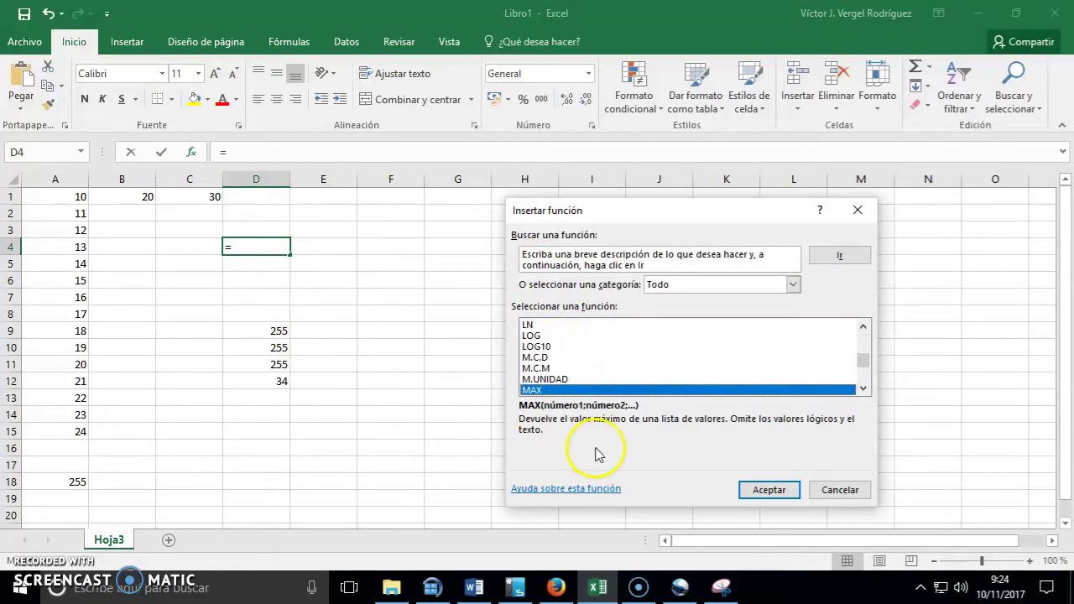
click(764, 494)
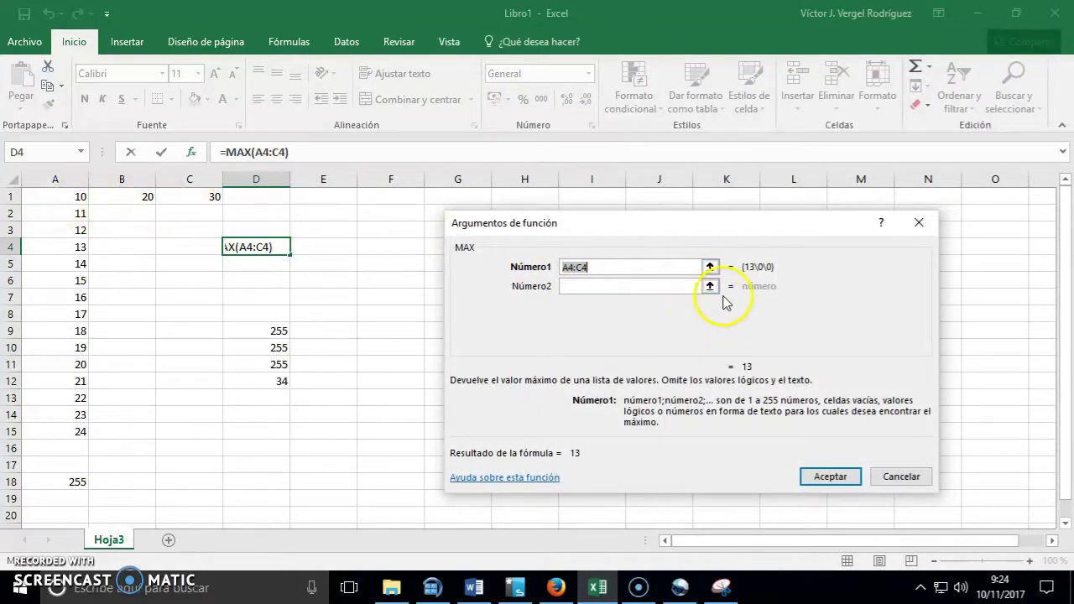
Set the MAX range to A1:A15 and confirm, so D4 shows 24.
click(710, 267)
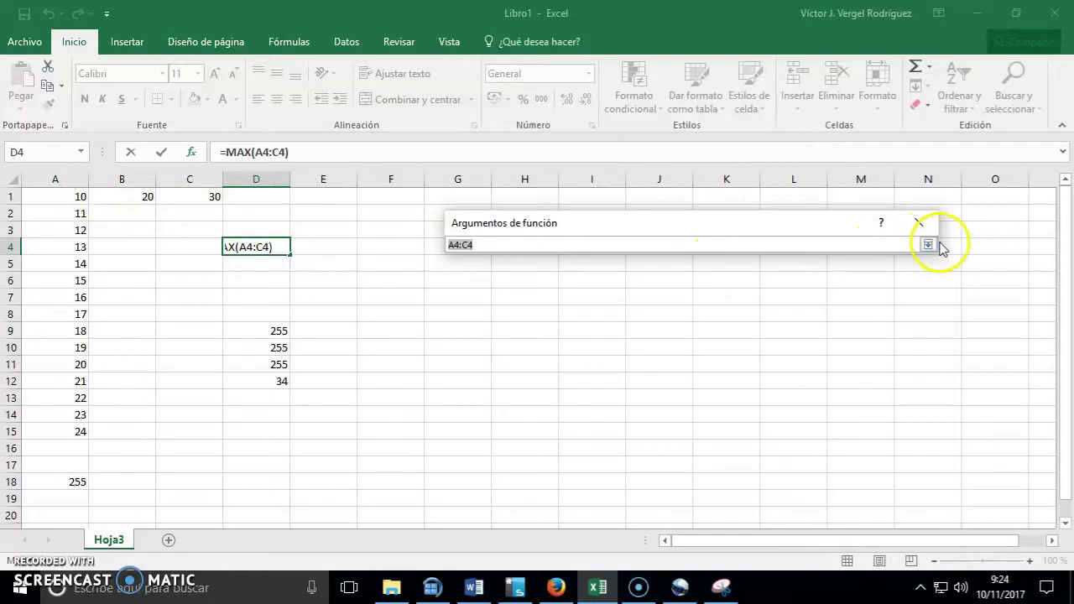
click(928, 244)
click(705, 267)
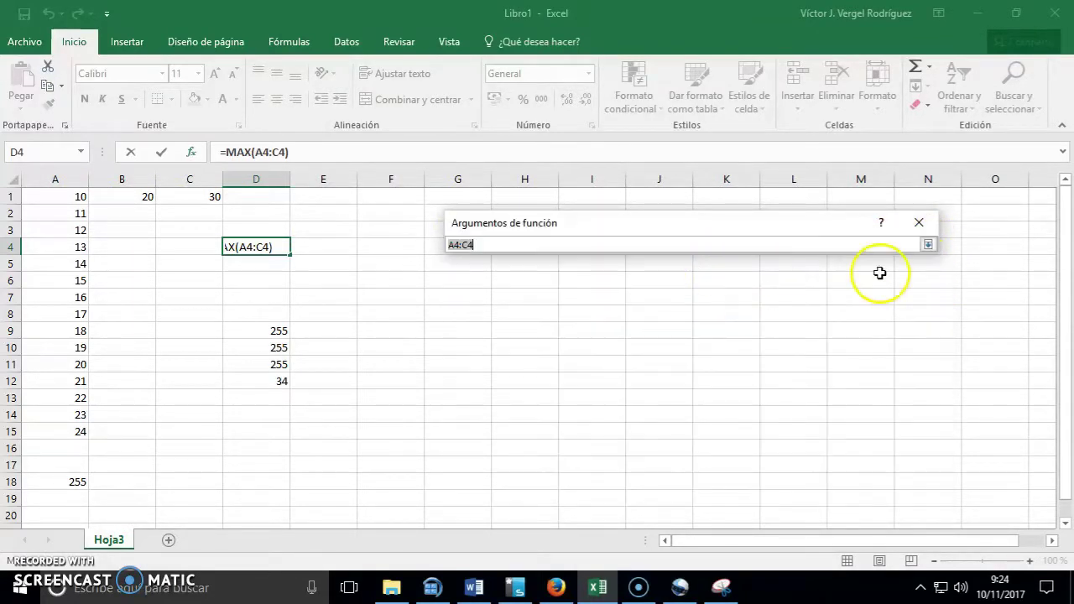
click(928, 244)
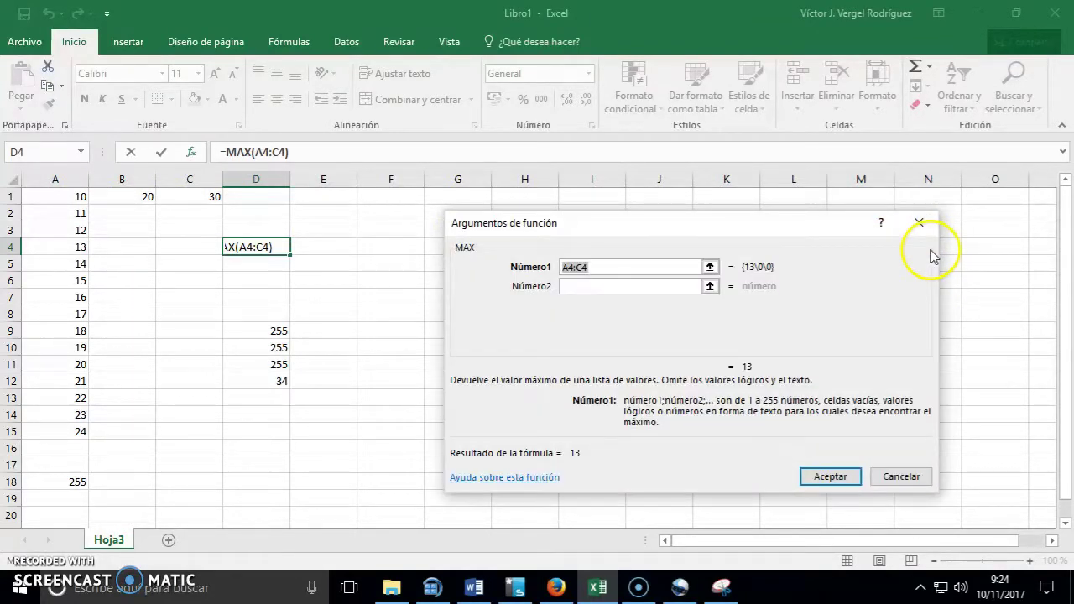
click(710, 267)
click(926, 244)
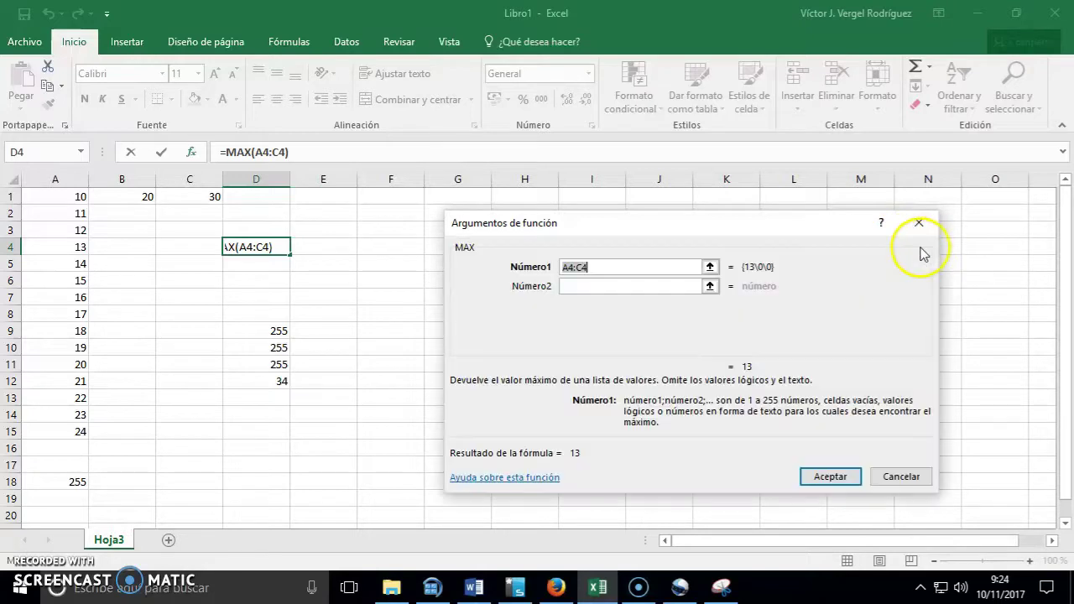
click(710, 267)
click(927, 244)
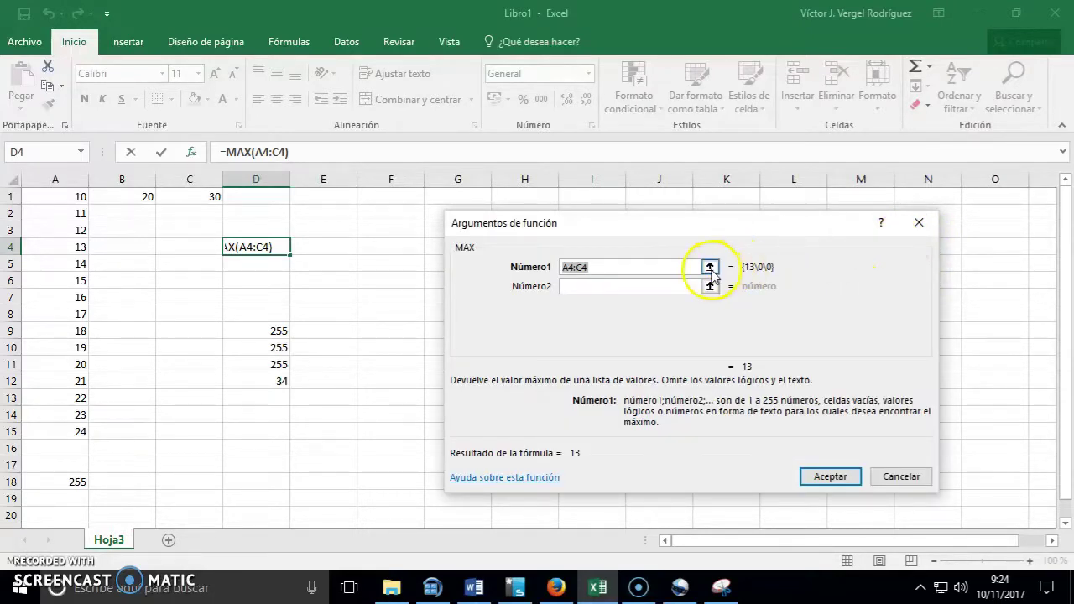
click(710, 267)
click(68, 202)
drag(67, 201, 58, 424)
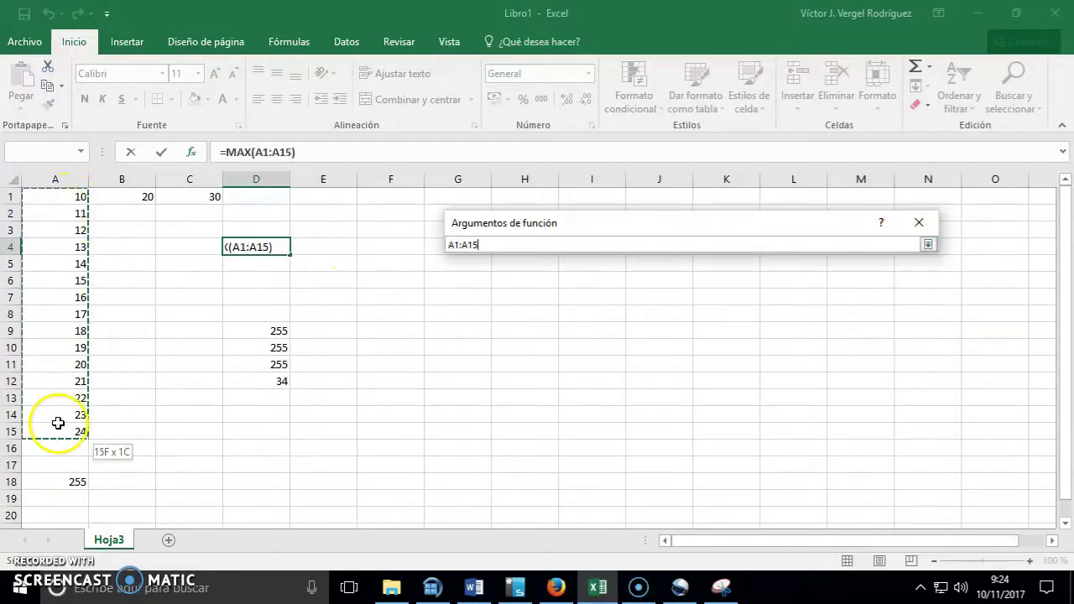
click(928, 245)
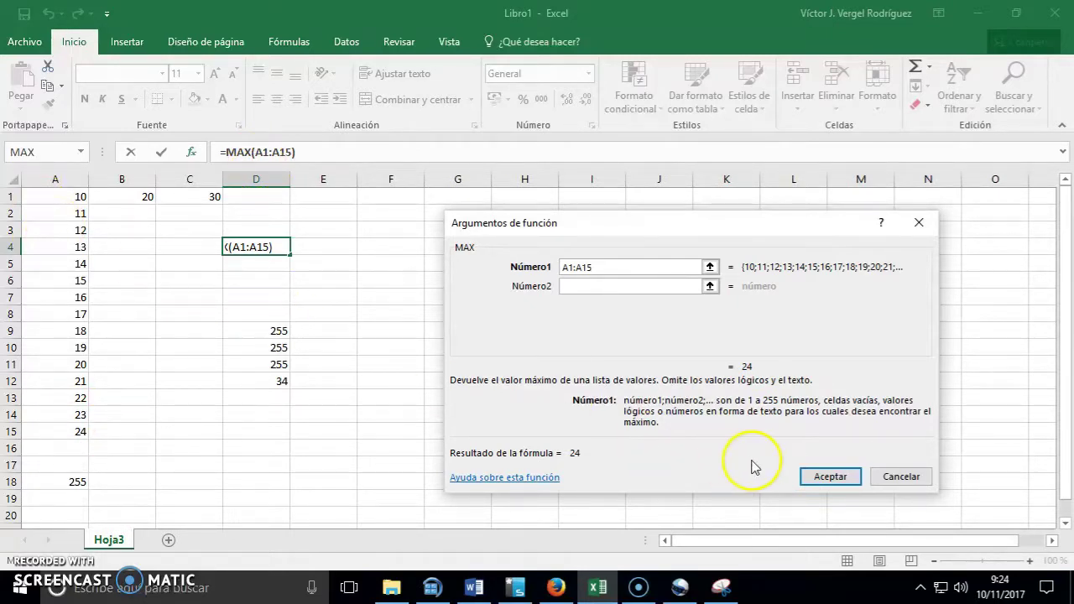
click(830, 476)
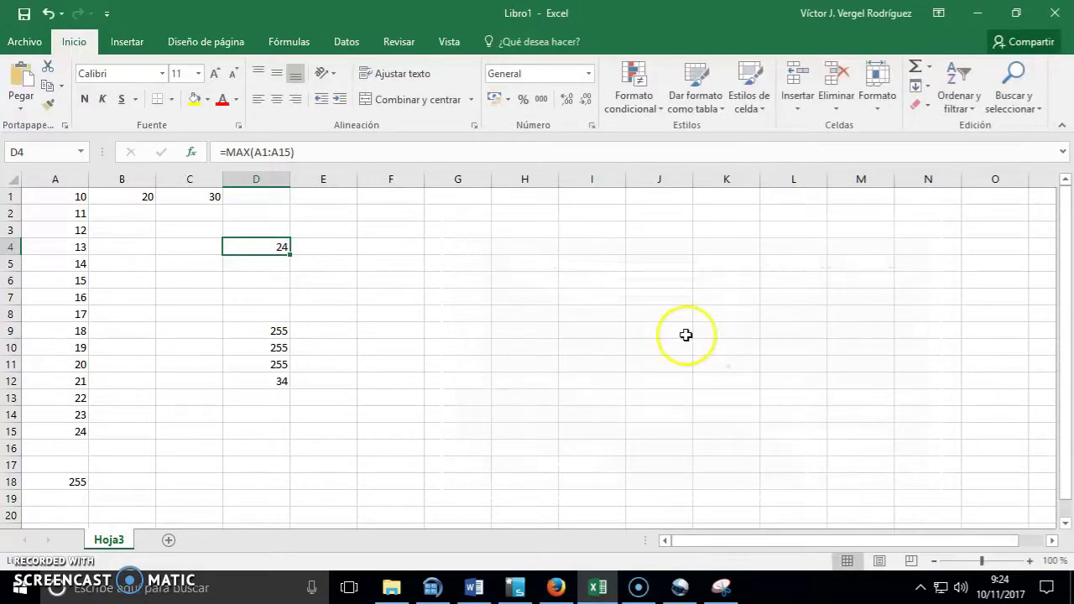
click(235, 265)
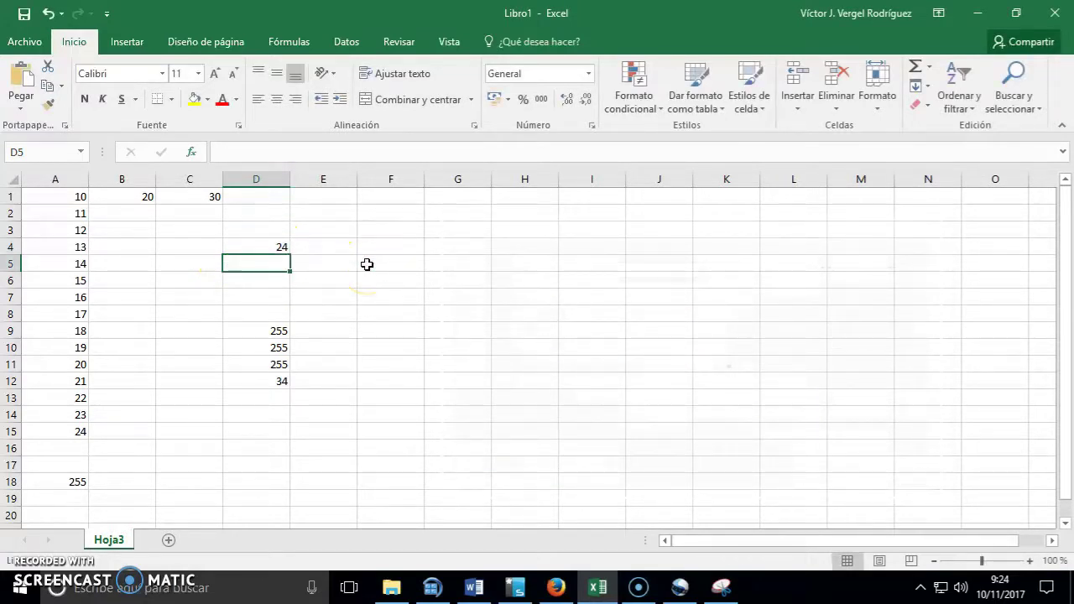
Type =MAX(A1:A15) into D5, correcting the range end and the separator to a colon.
text(=max)
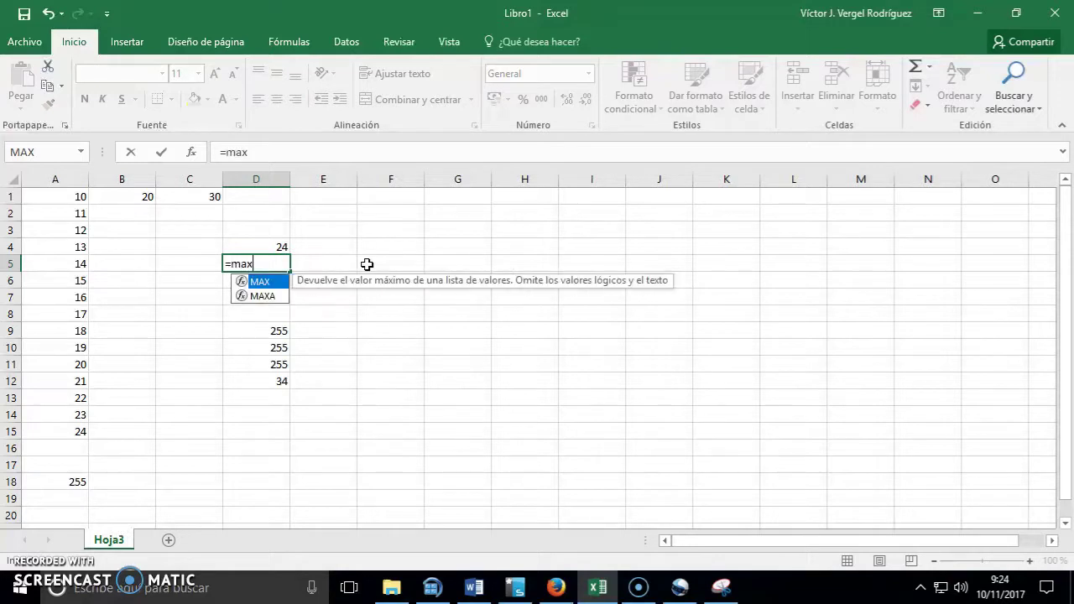
text((a)
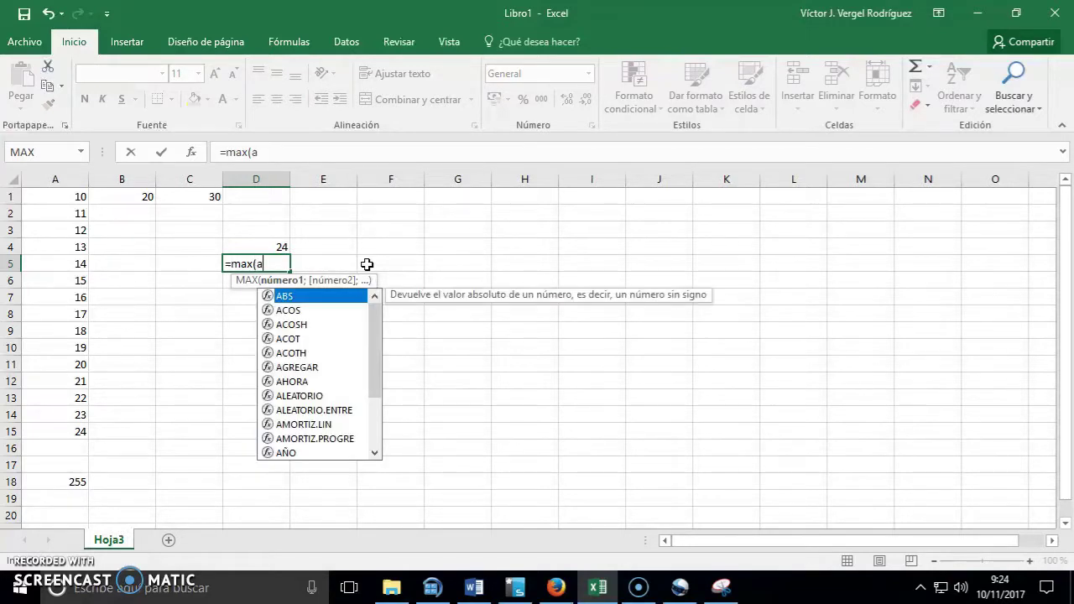
text(1;a2)
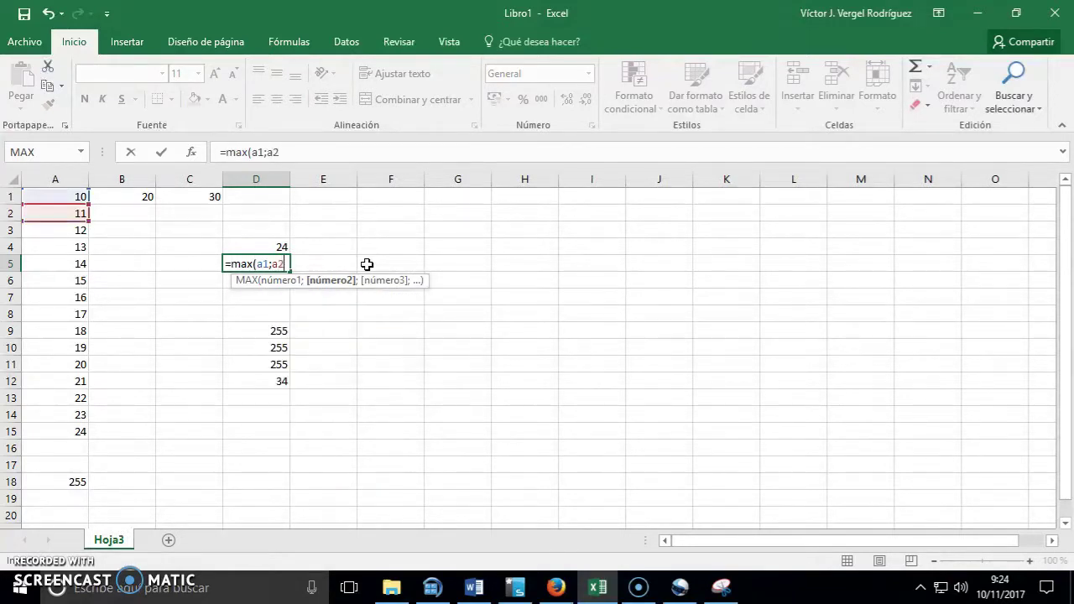
text(4)
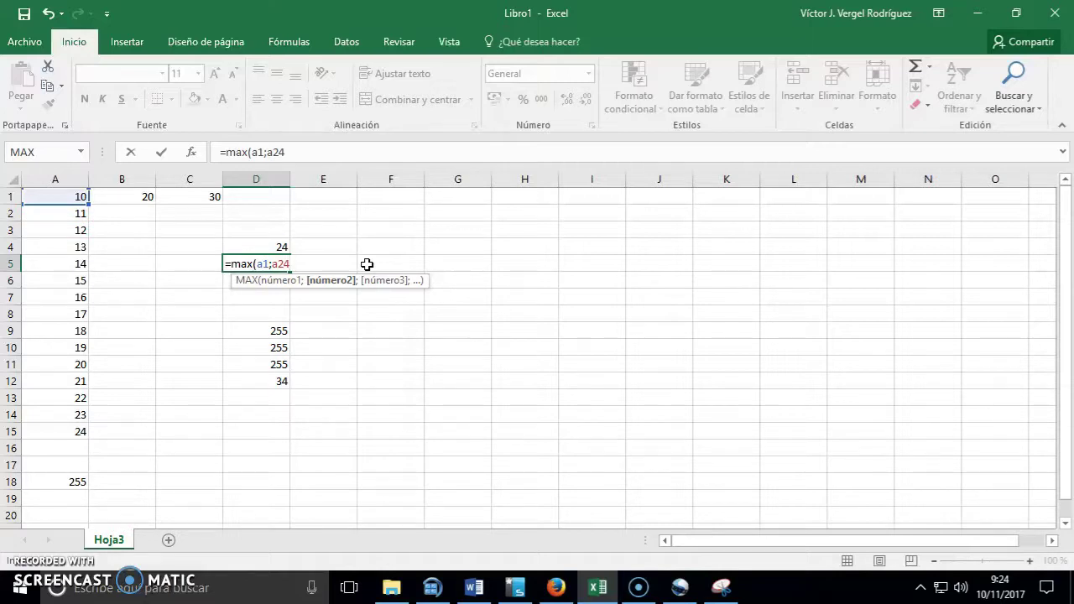
key(BackSpace)
key(BackSpace)
text(15)
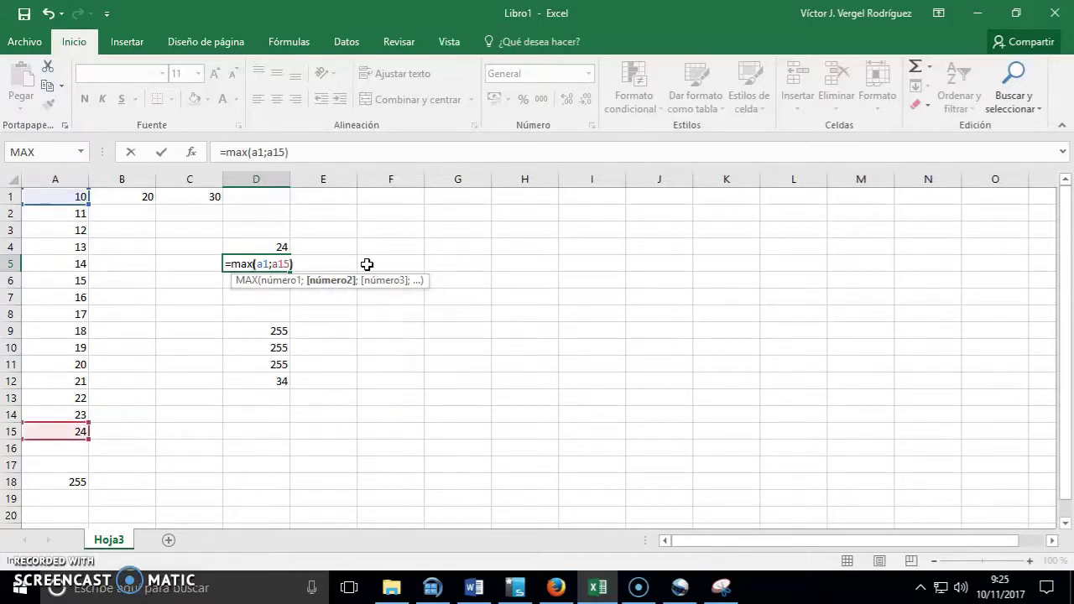
text())
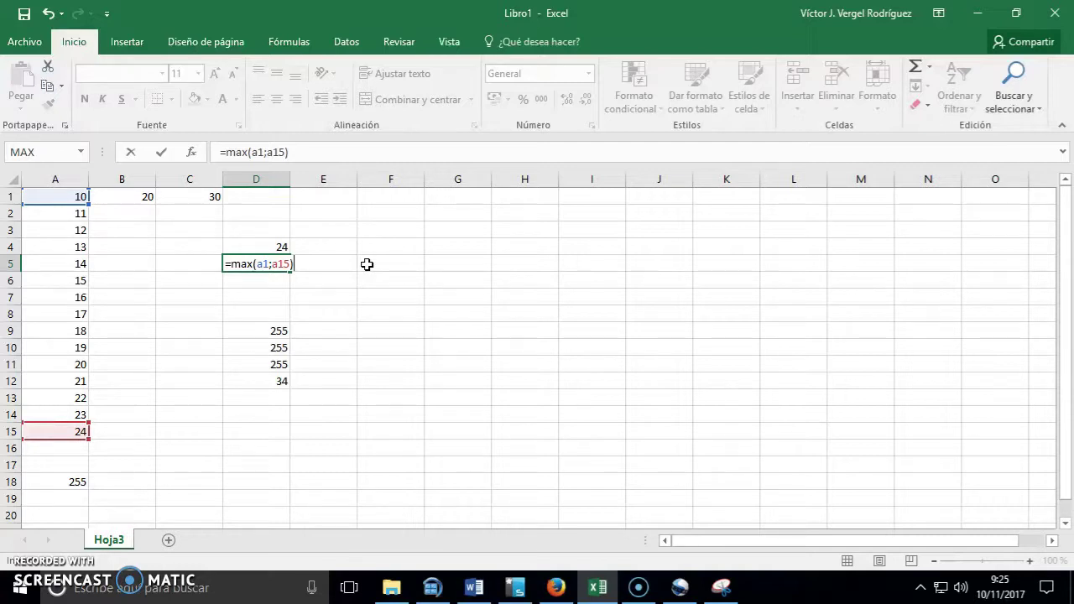
click(269, 263)
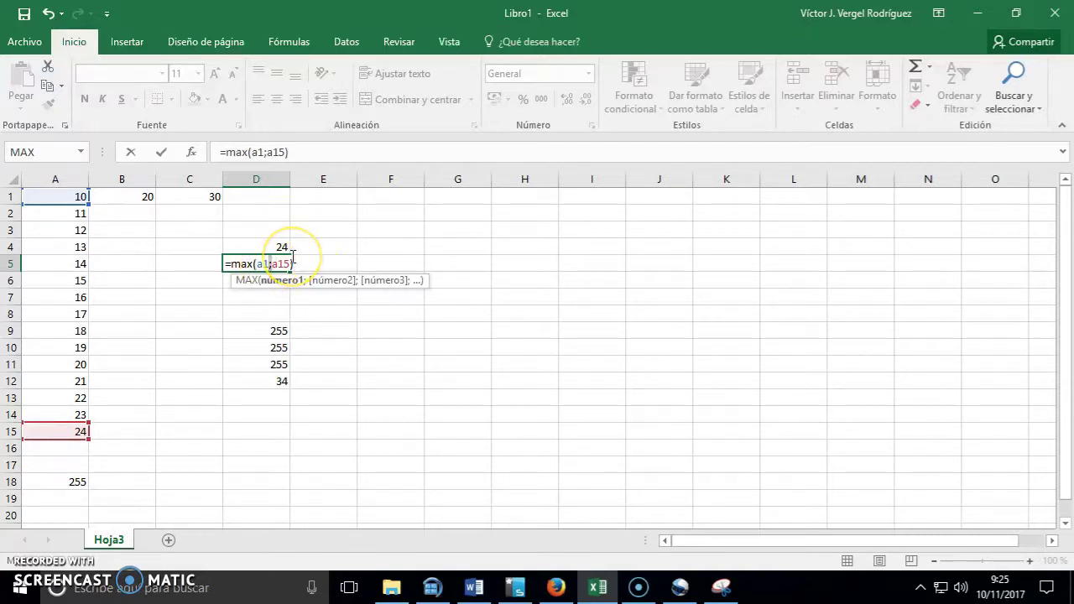
key(Delete)
text(:)
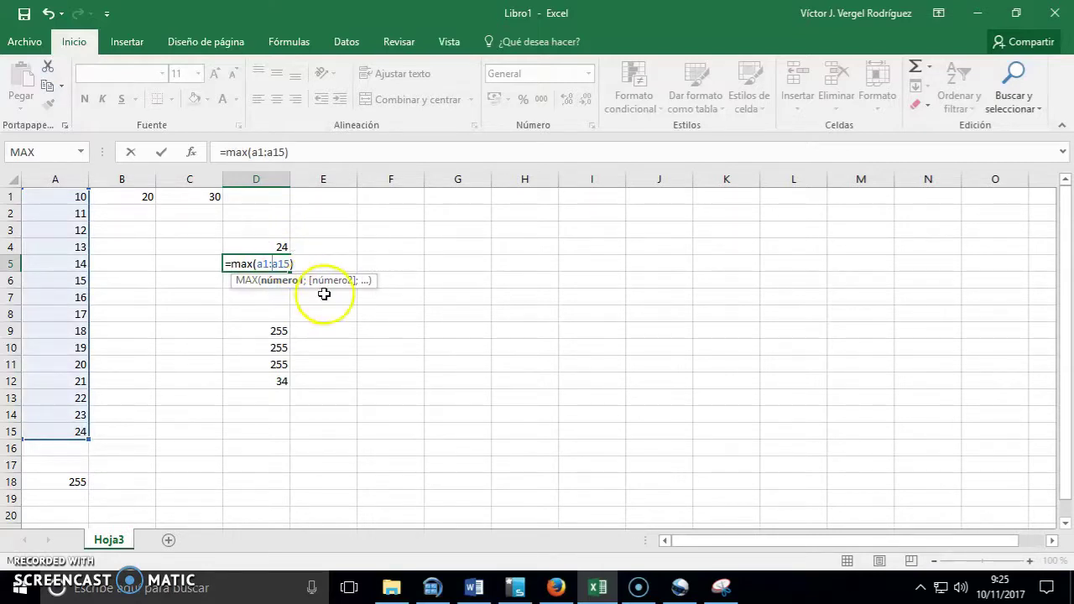
click(333, 252)
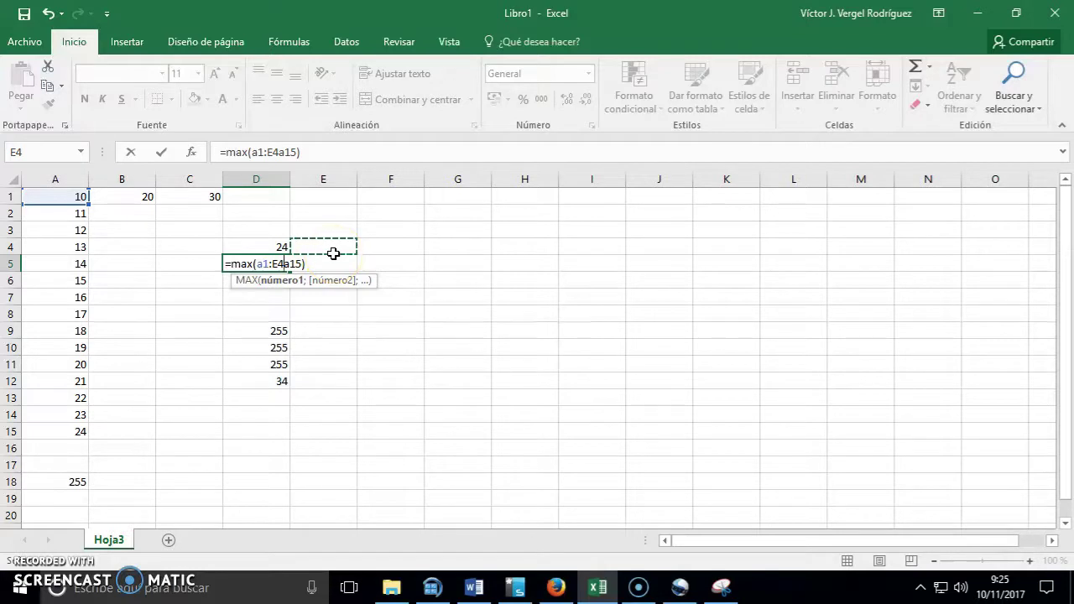
key(BackSpace)
key(BackSpace)
key(Return)
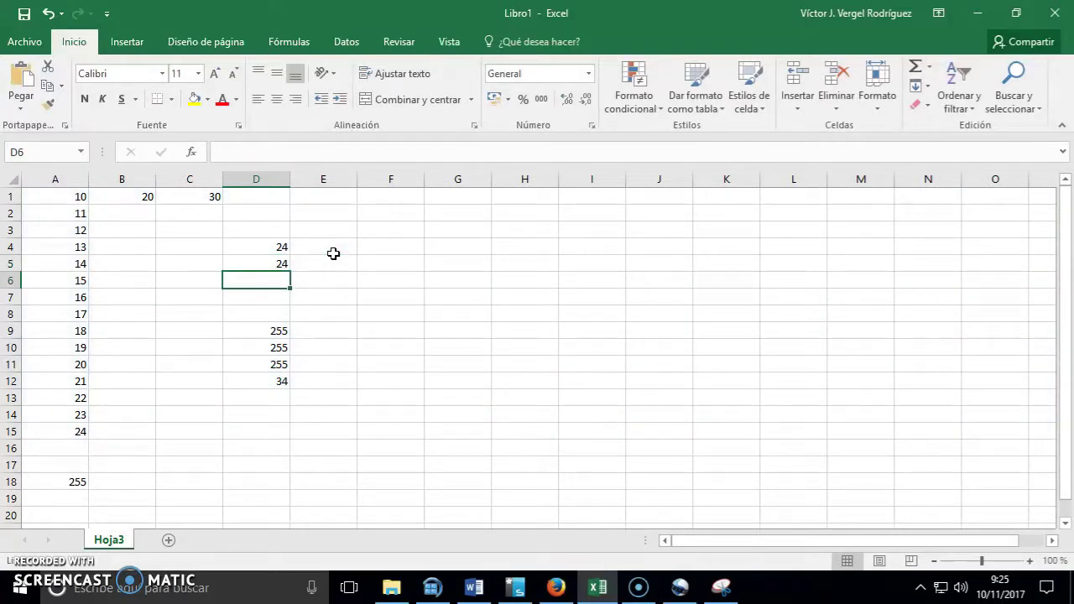
Check D5's MAX formula, which shows 24, leaving it unchanged.
scroll(333, 254, up, 2)
scroll(333, 253, up, 2)
scroll(495, 262, up, 1)
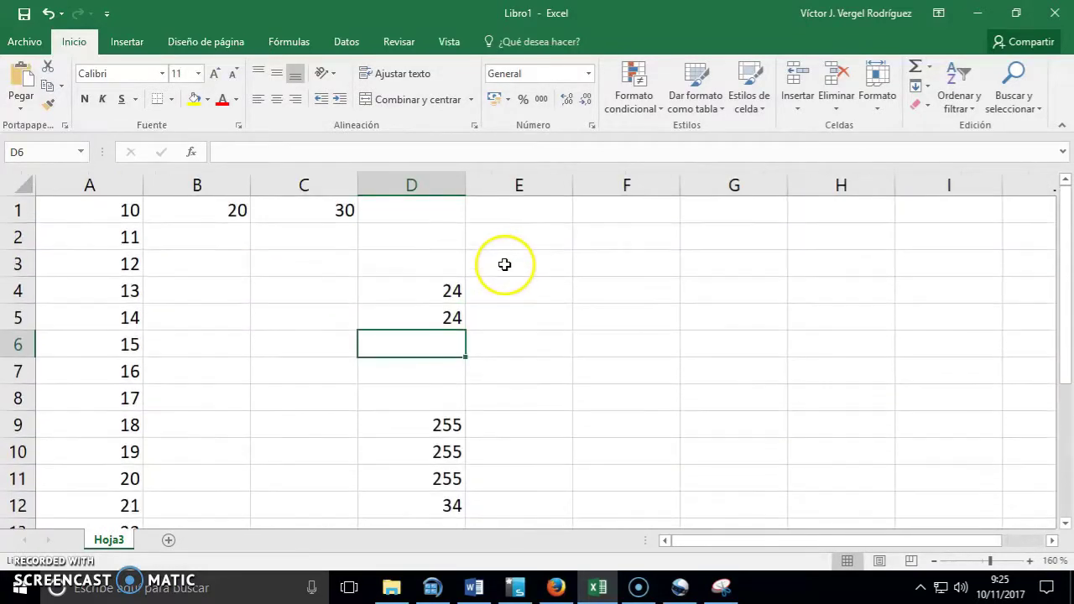
click(438, 304)
click(256, 152)
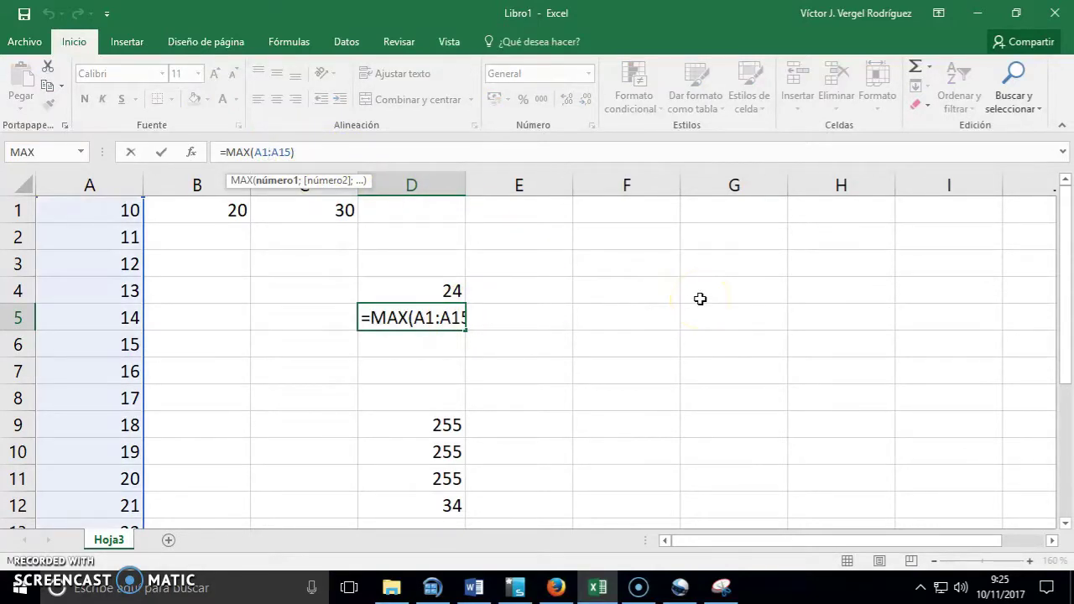
key(Escape)
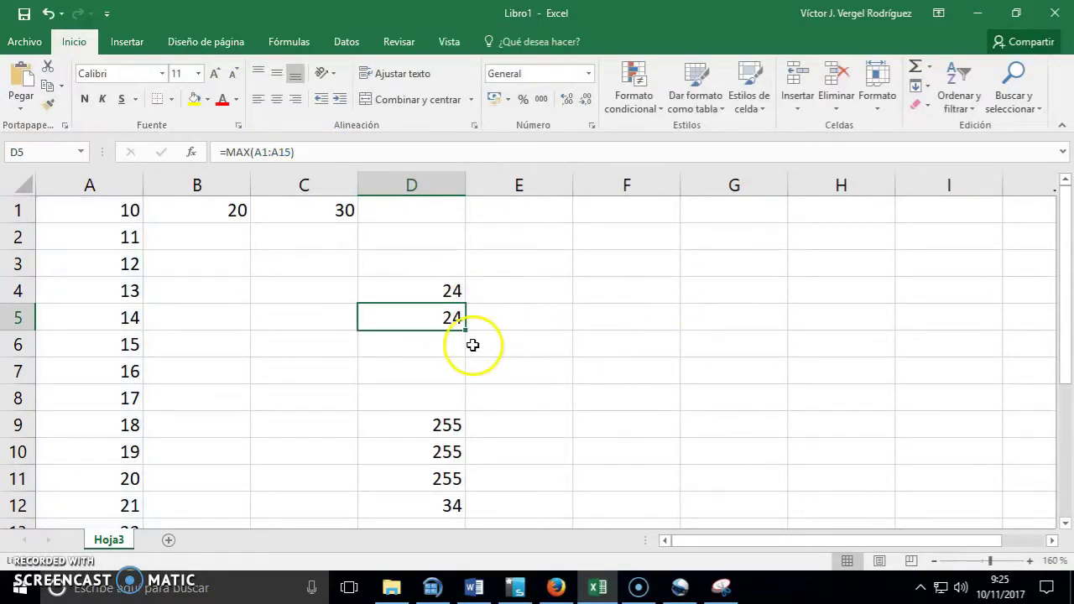
click(437, 344)
Choose the MIN function for cell D6 from the Insertar función list.
click(191, 151)
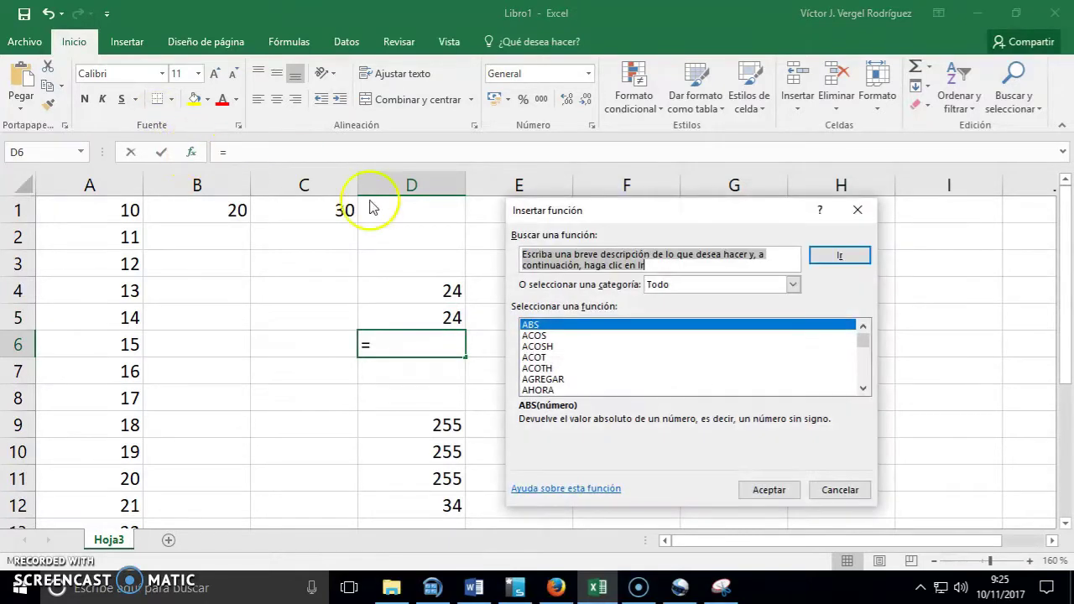
click(634, 348)
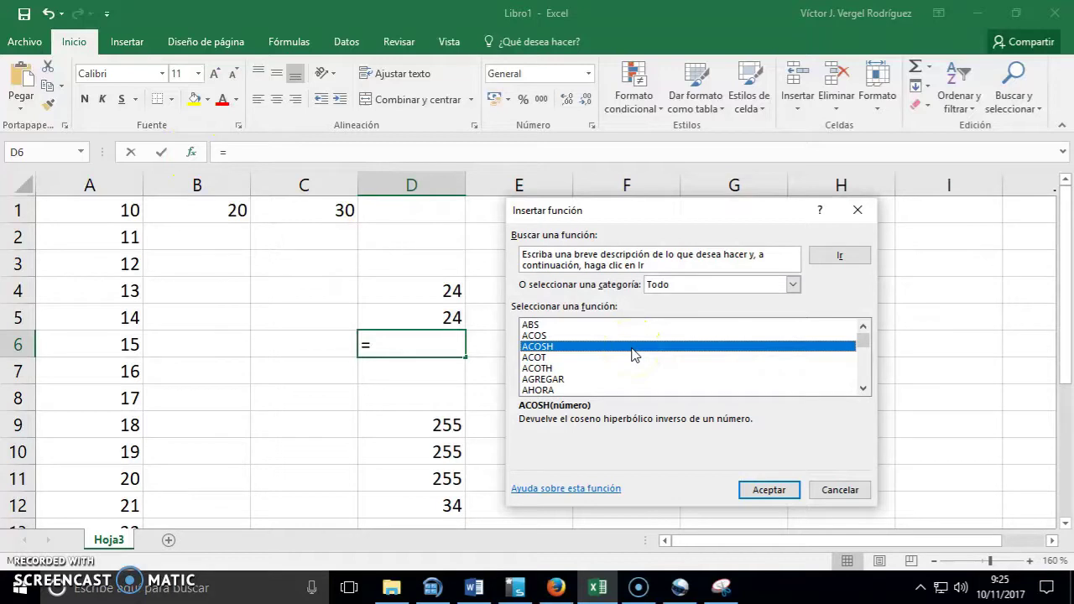
key(m)
key(i)
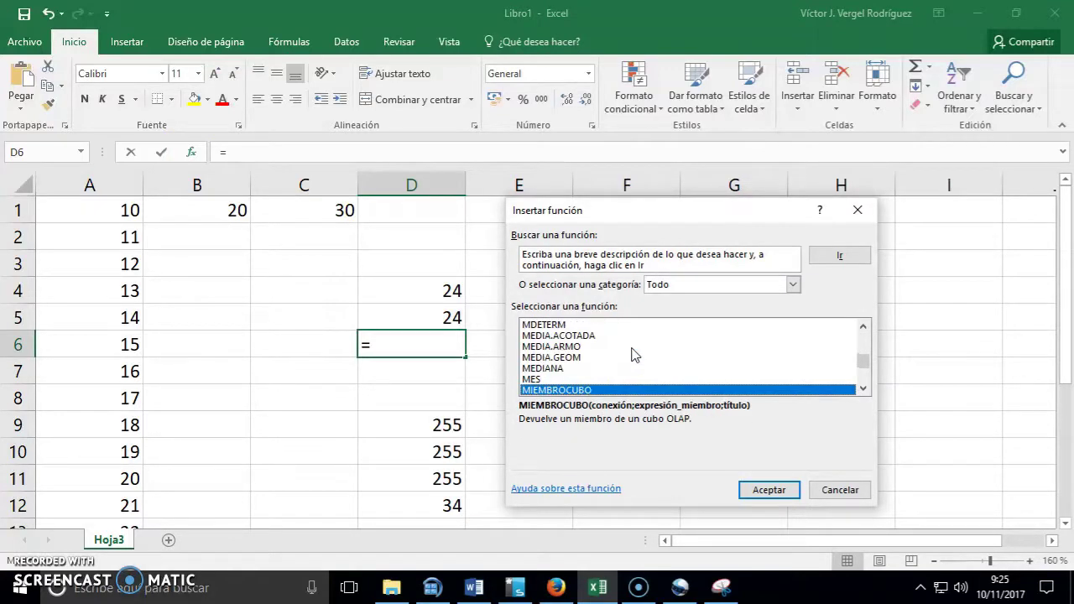
scroll(634, 354, down, 1)
click(556, 390)
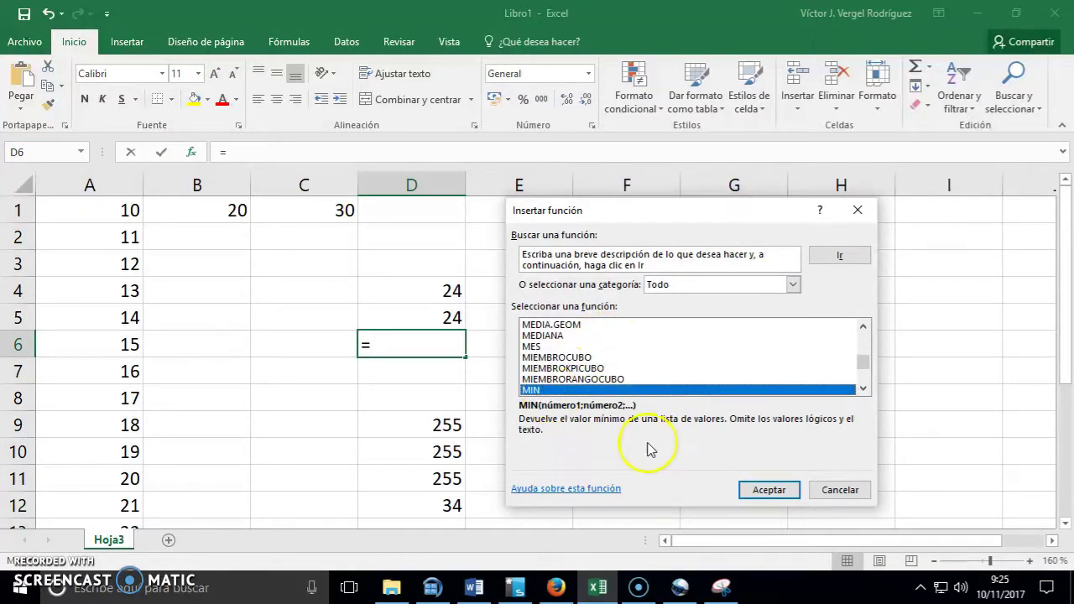
click(763, 495)
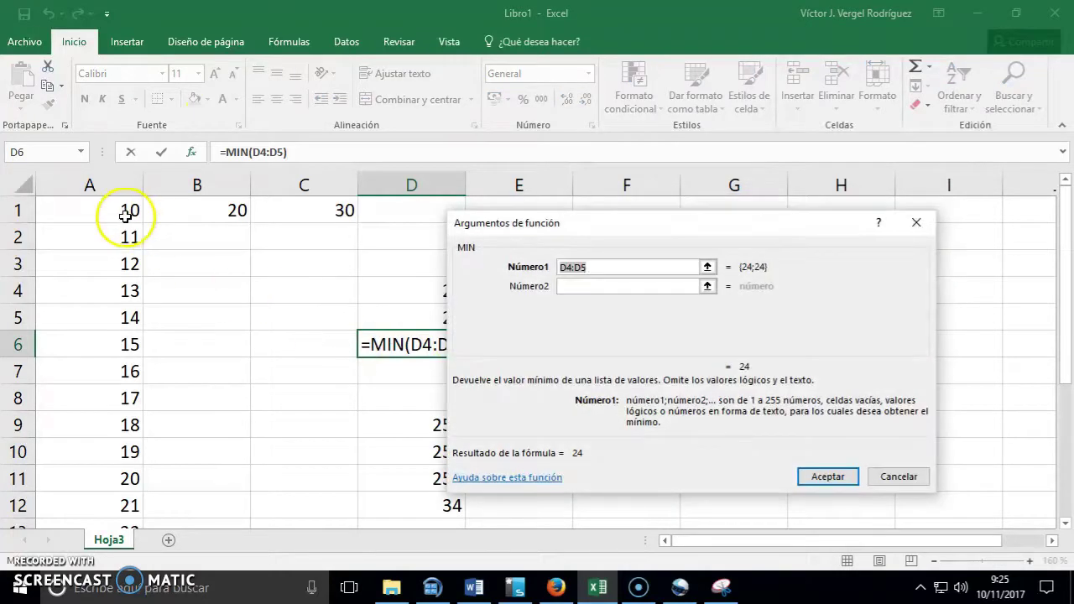
Select A1:A6 as MIN's Número1 argument, previewing a result of 10.
click(103, 224)
drag(103, 223, 84, 340)
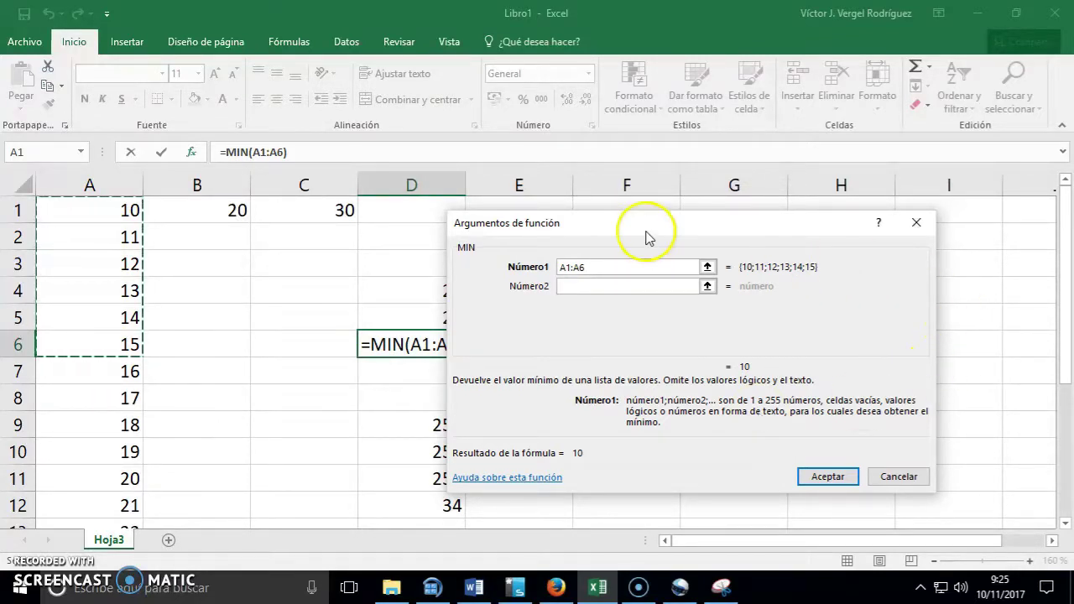
drag(809, 233, 823, 160)
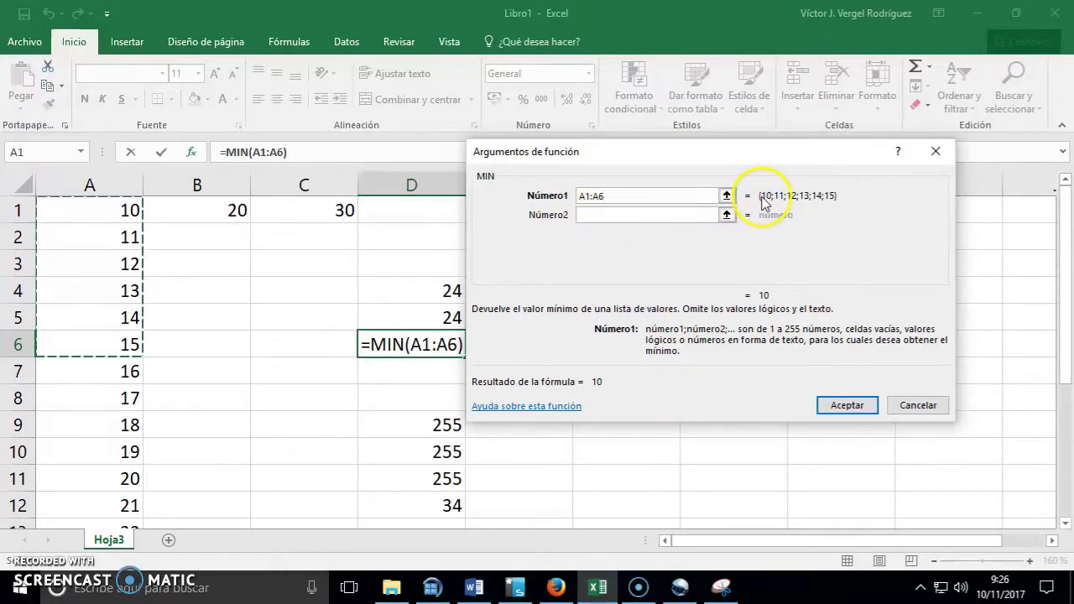
drag(610, 198, 575, 199)
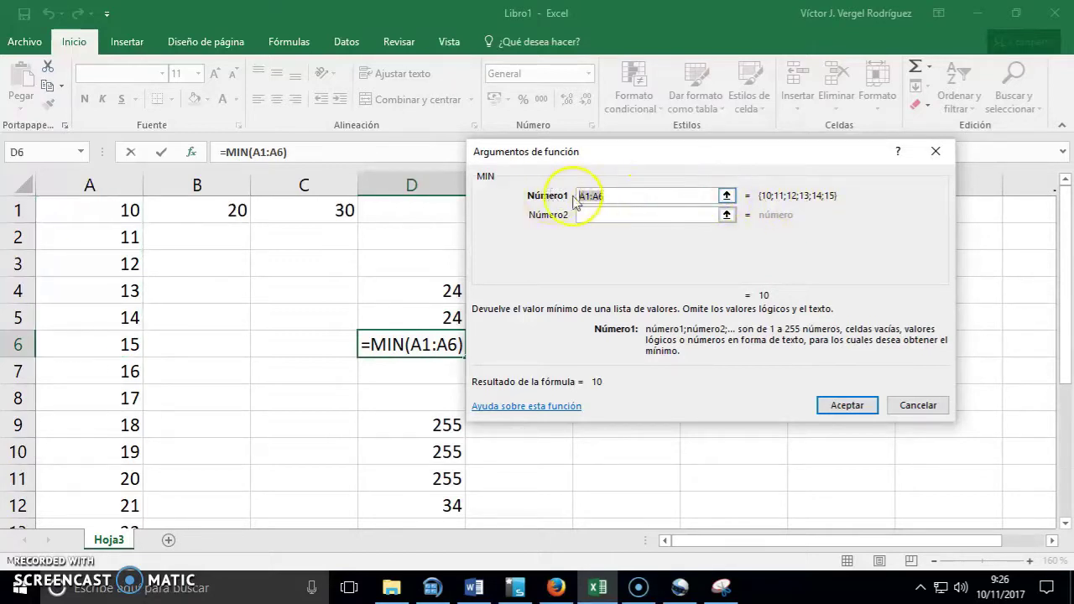
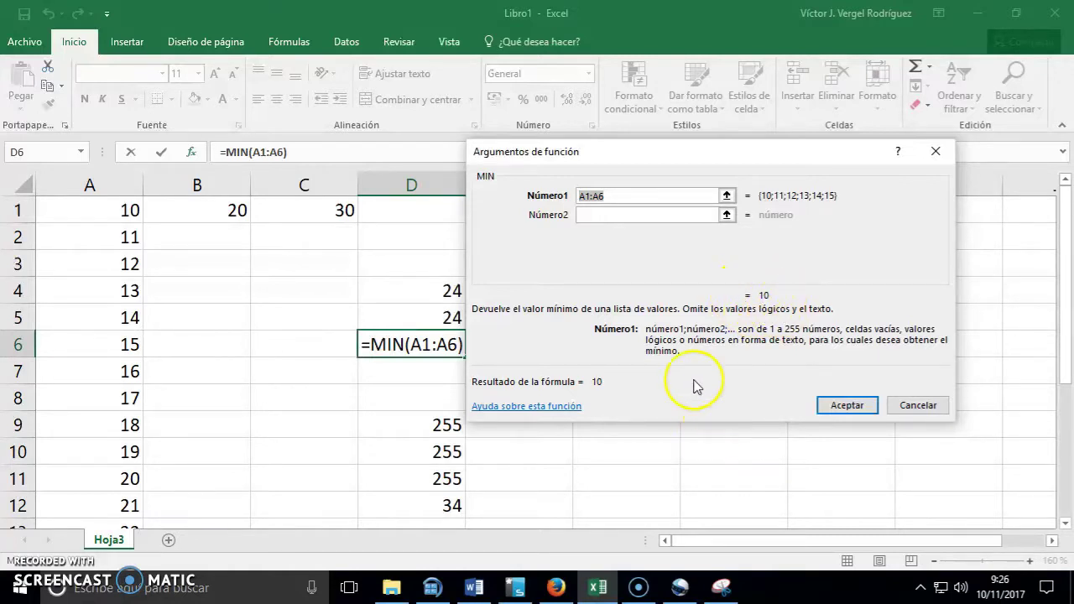
Look through the Número argument fields of the MIN dialog for D6.
click(622, 197)
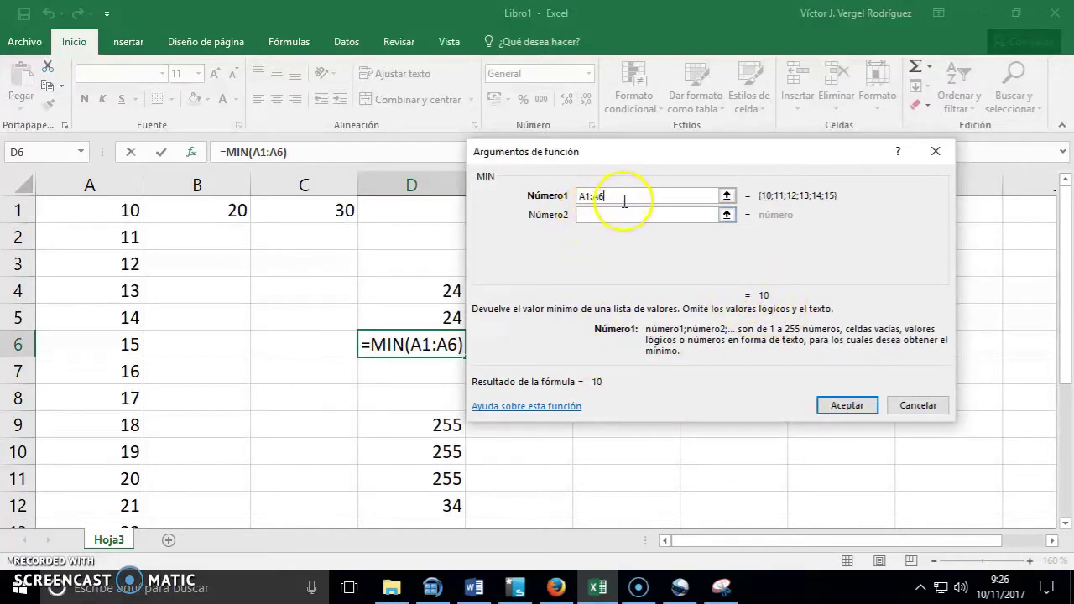
click(619, 215)
click(608, 235)
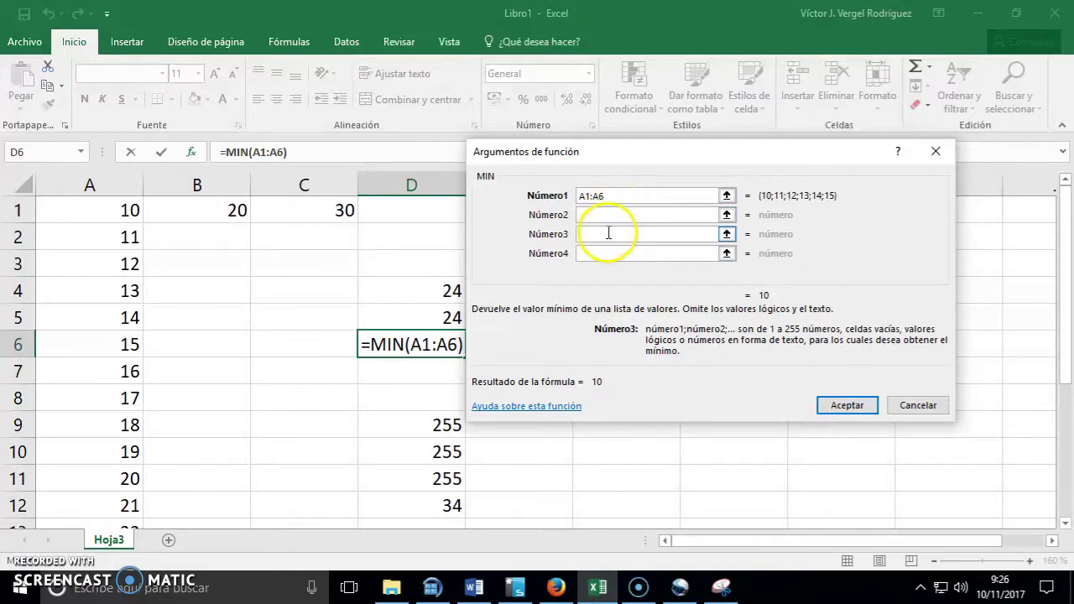
click(605, 255)
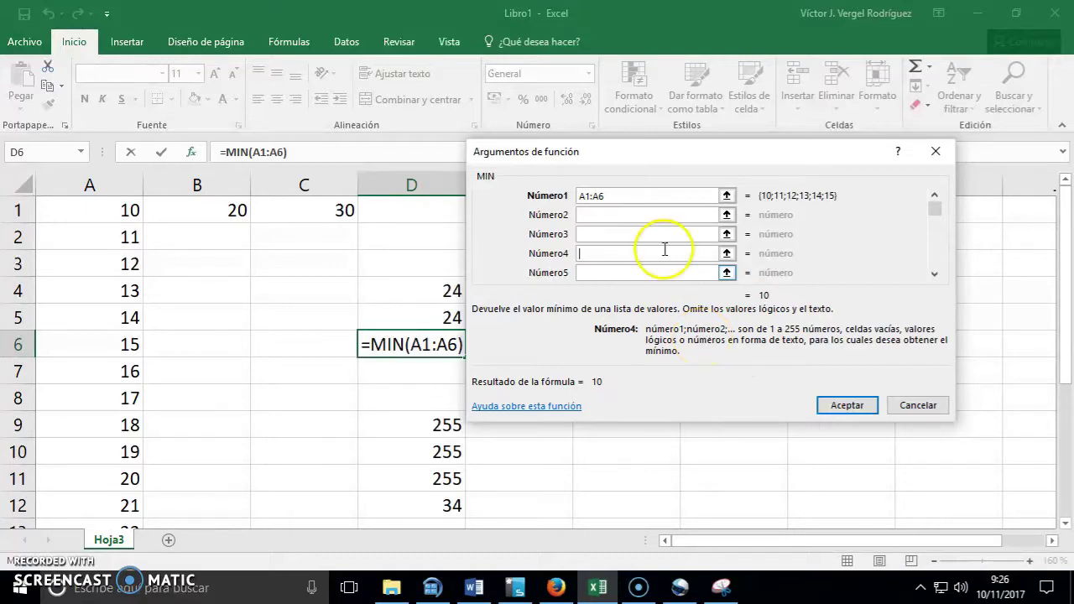
click(640, 216)
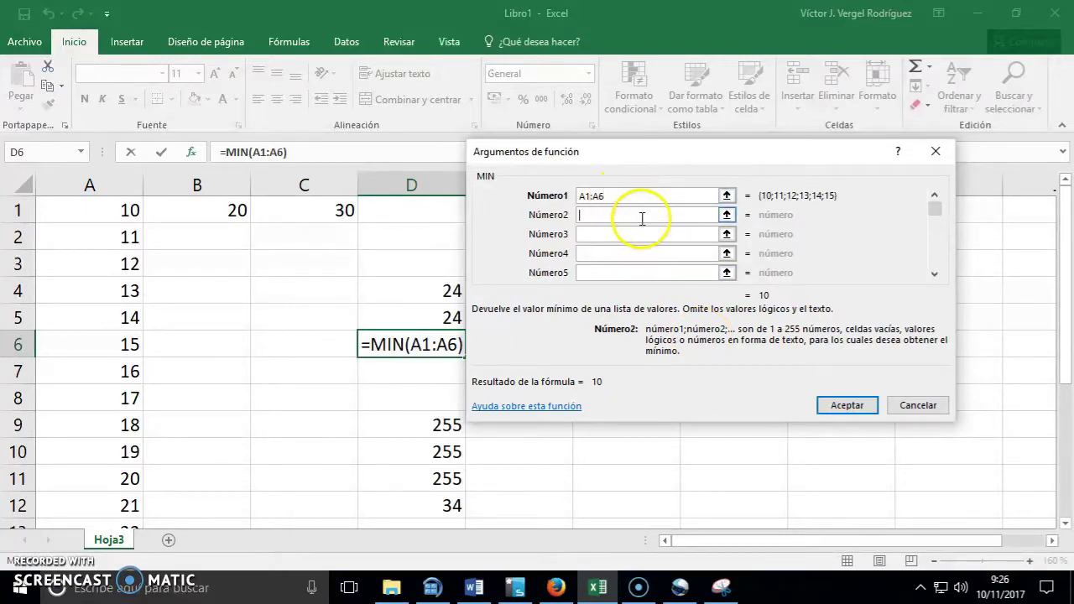
scroll(940, 247, down, 3)
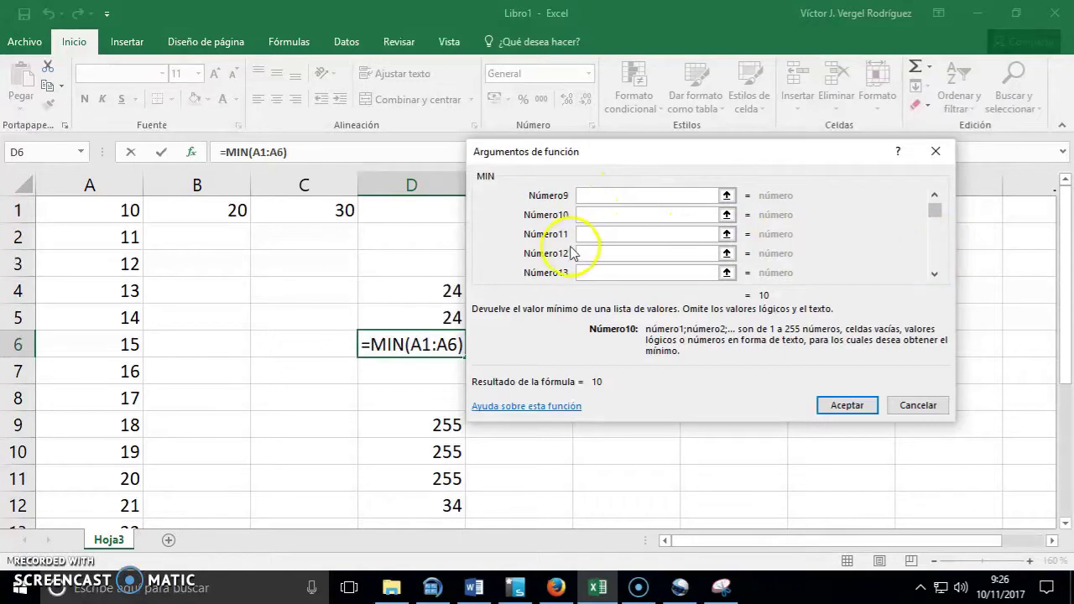
click(602, 255)
click(608, 271)
scroll(608, 272, down, 2)
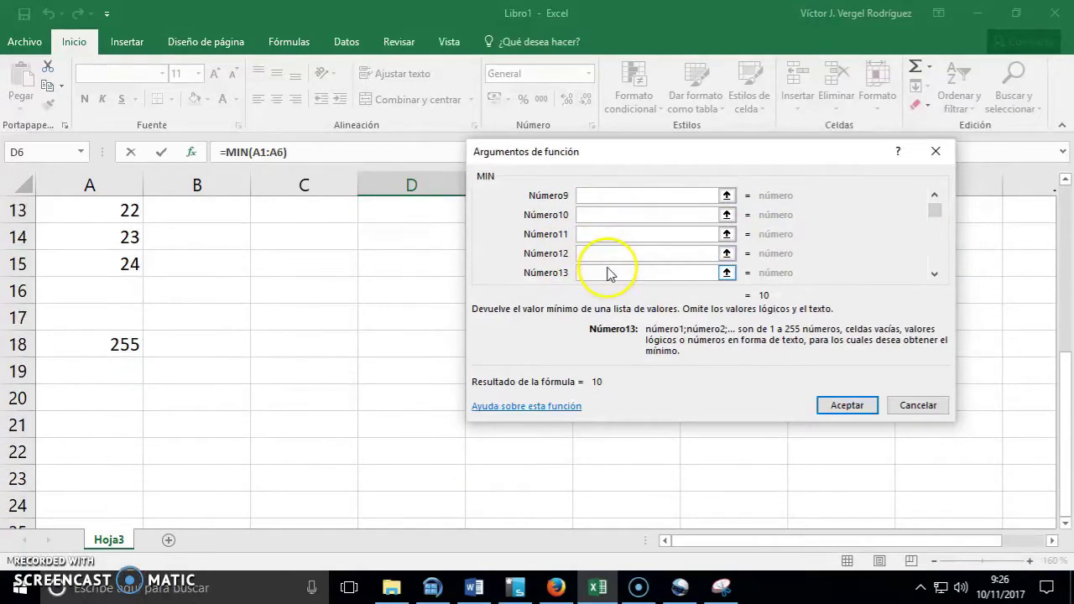
click(671, 254)
scroll(674, 255, up, 4)
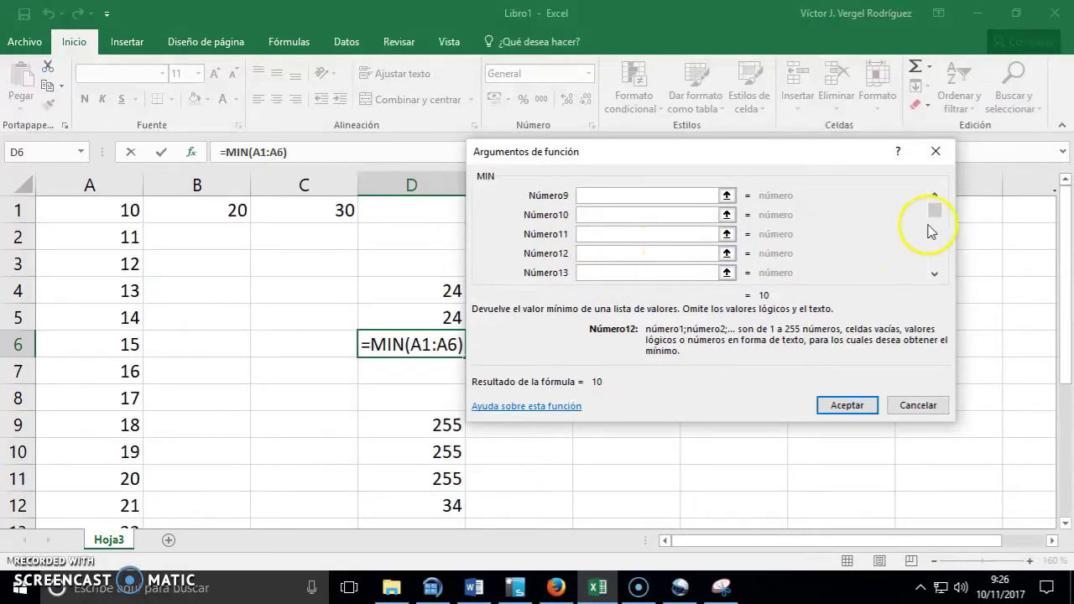
click(935, 235)
scroll(939, 269, down, 7)
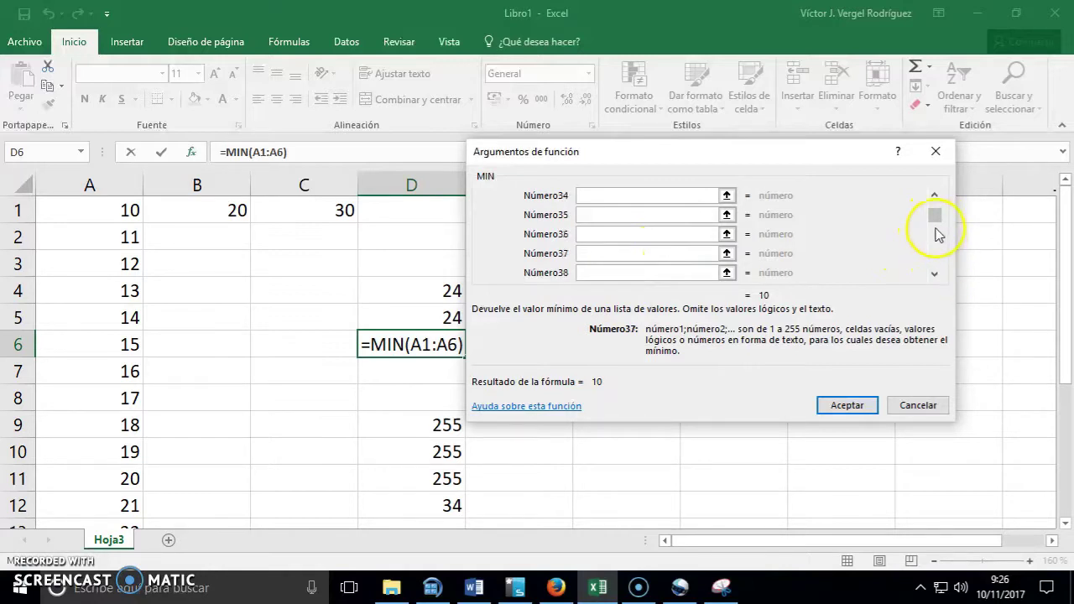
scroll(931, 187, up, 11)
Keep Número1 as A1:A6 and confirm =MIN(A1:A6), so D6 shows 10.
click(642, 196)
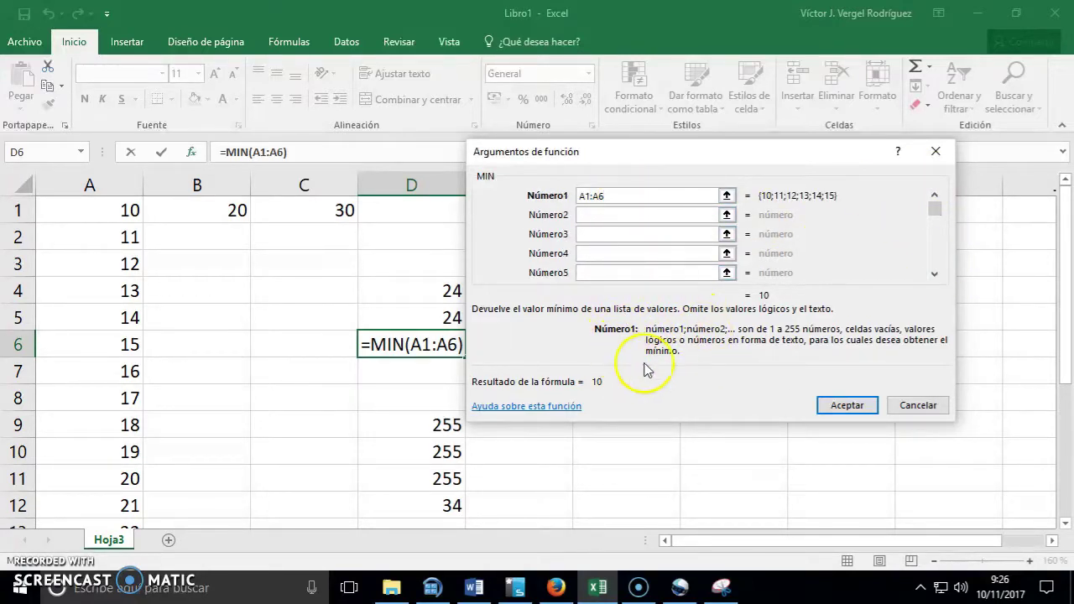
click(598, 252)
click(605, 195)
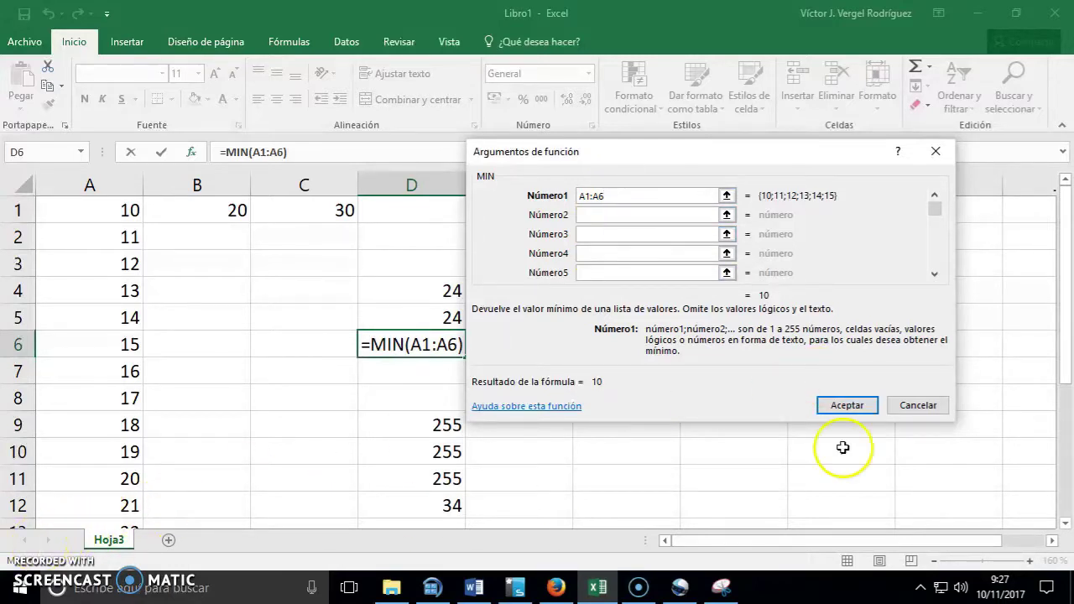
click(860, 407)
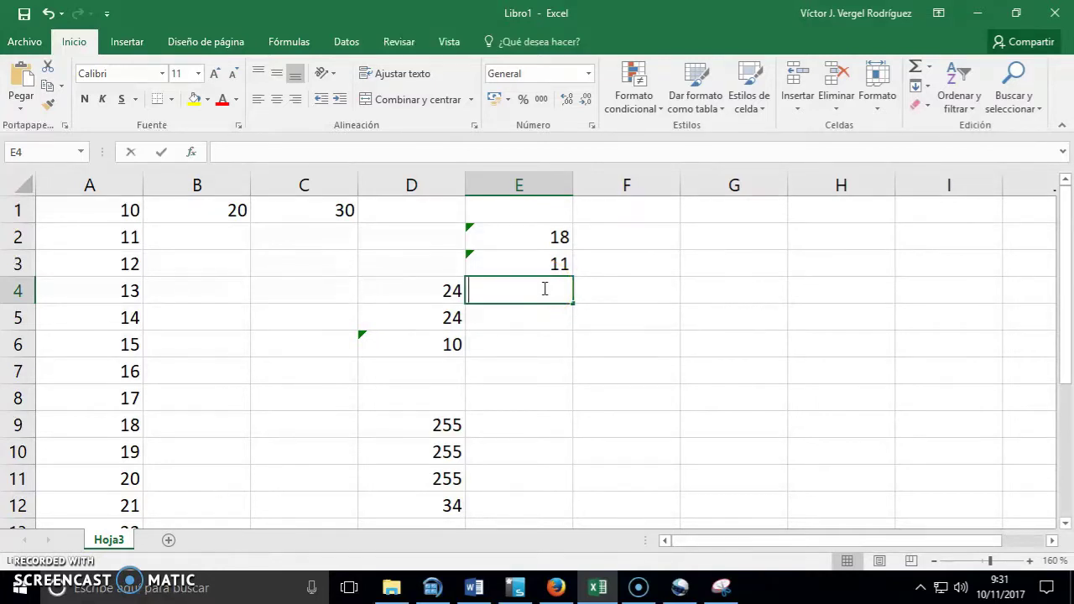
Choose the PROMEDIO function for cell E4 in Insertar función.
text(=)
key(Escape)
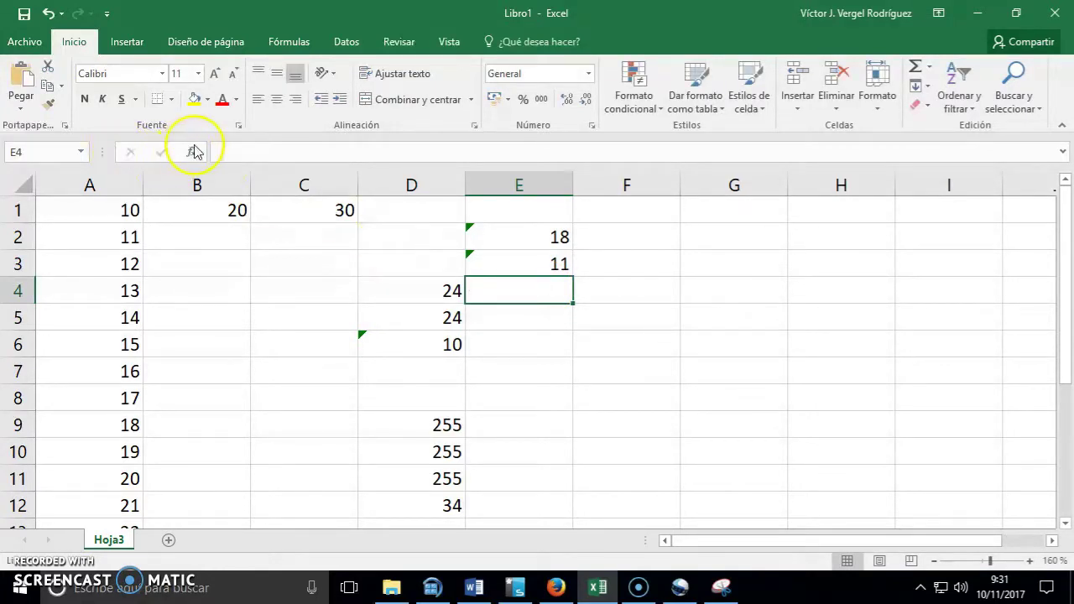
click(194, 151)
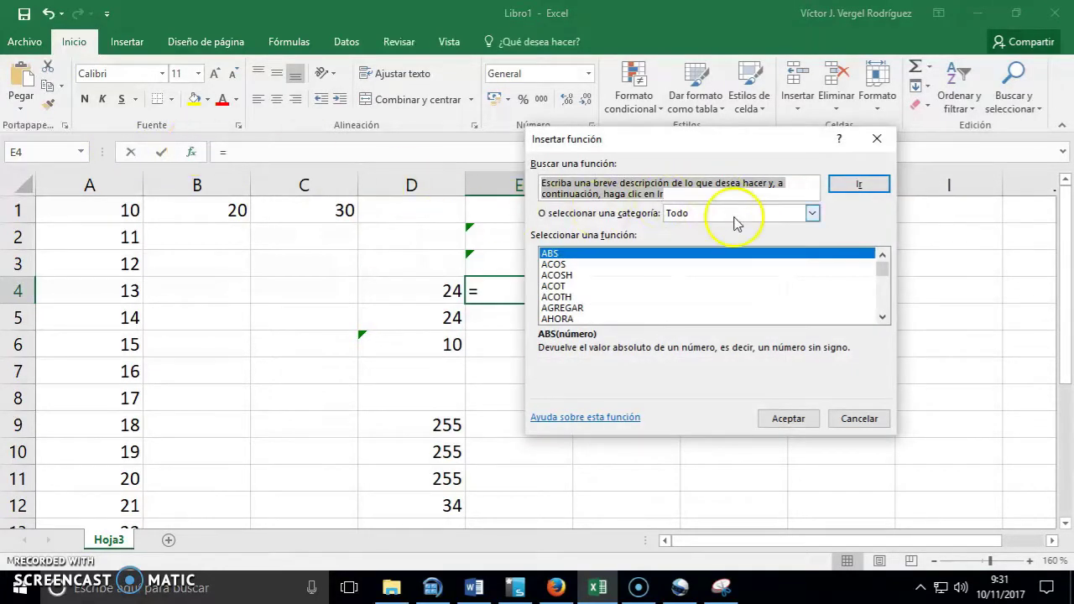
click(640, 274)
text(pro)
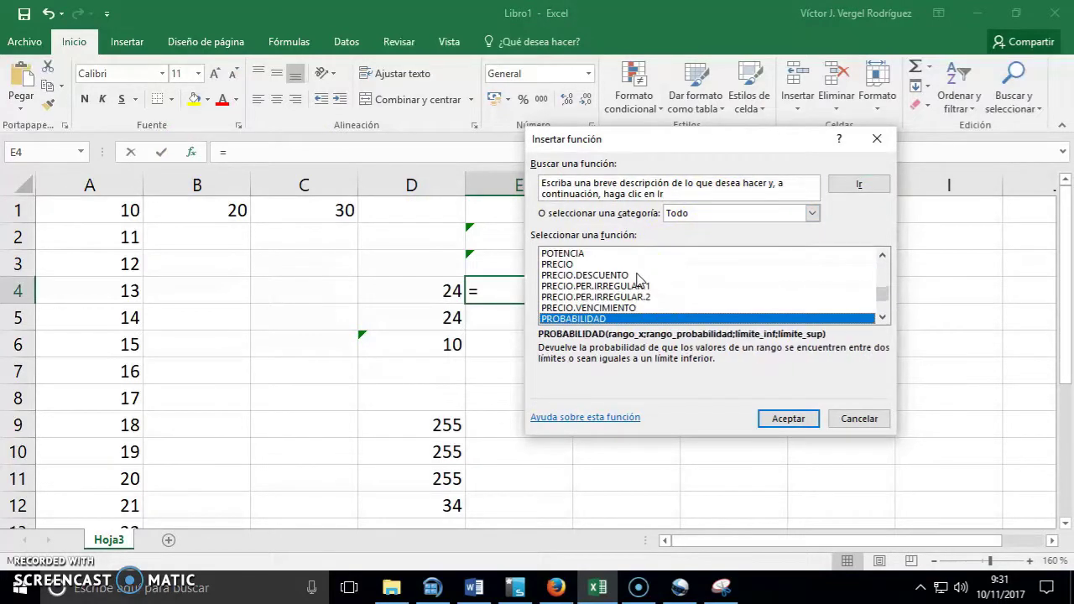
scroll(635, 280, down, 1)
click(613, 308)
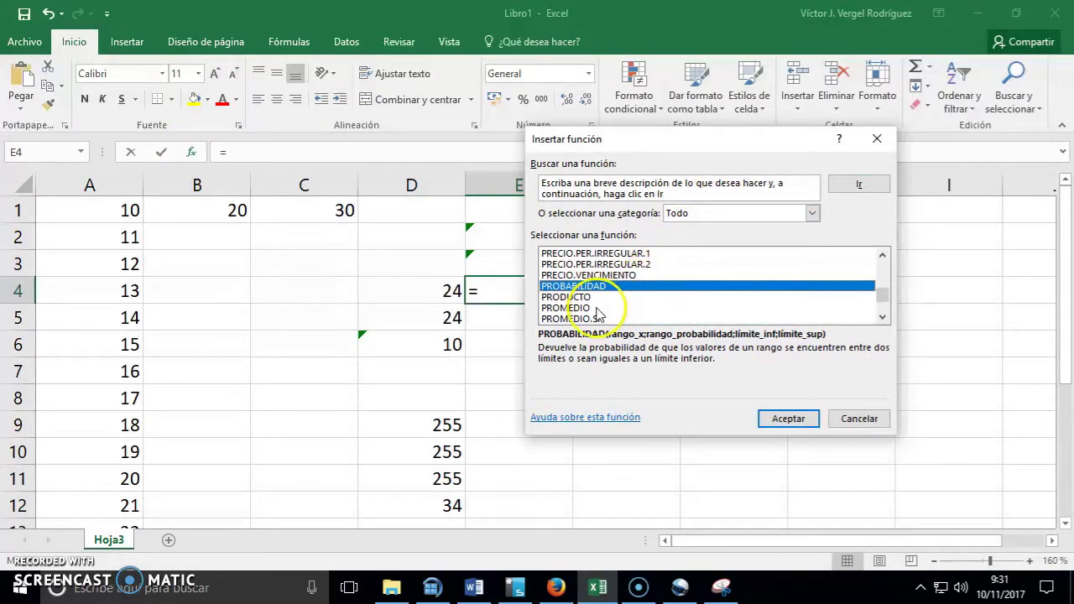
click(788, 419)
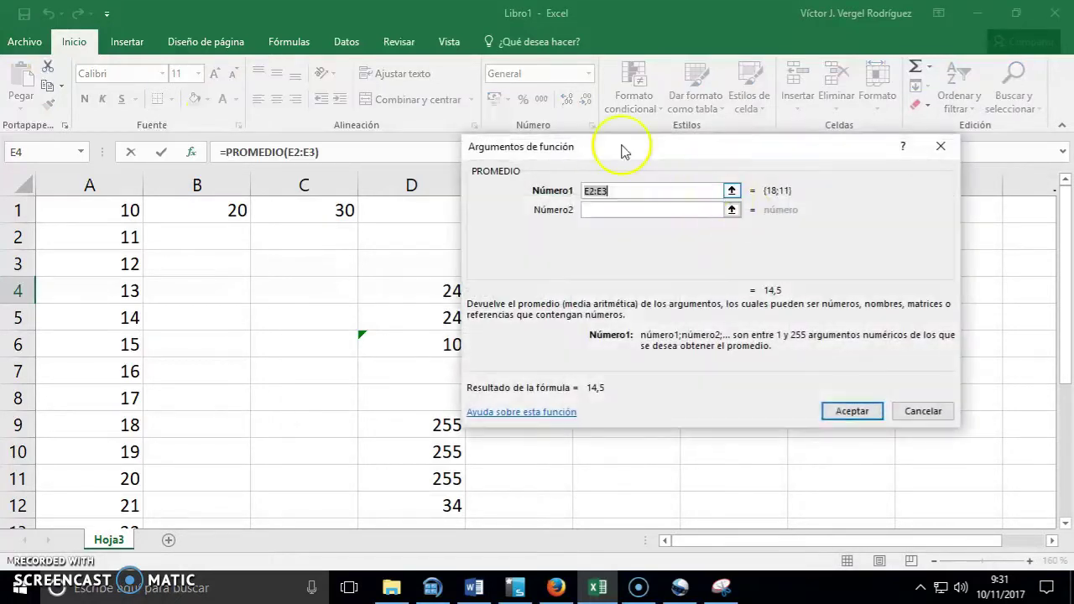
Set Número1 to A1:A7 from the sheet and confirm, so E4 shows 13.
drag(675, 154, 664, 167)
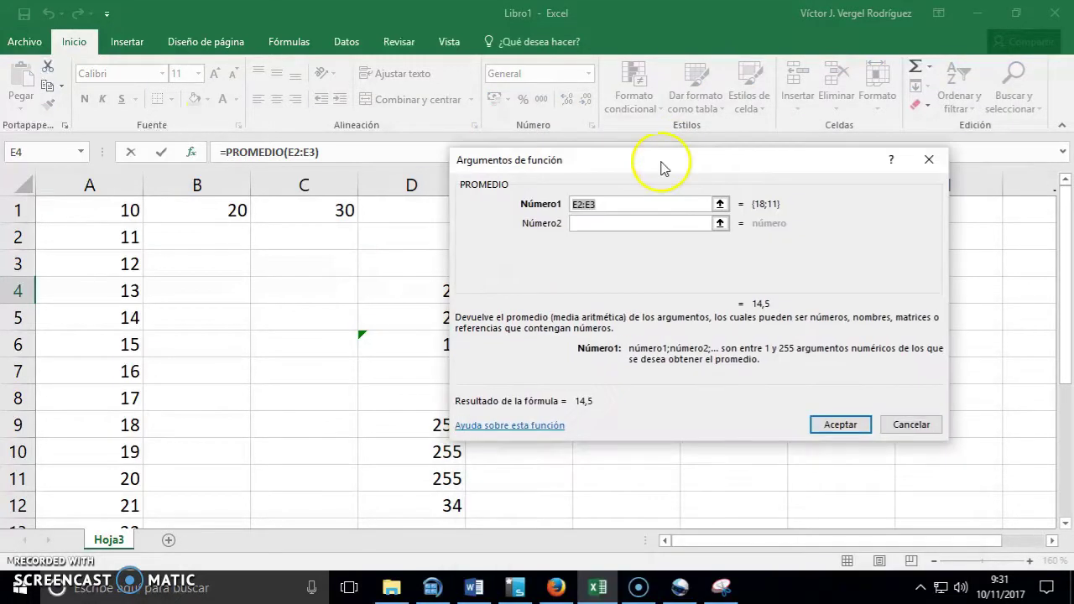
click(722, 207)
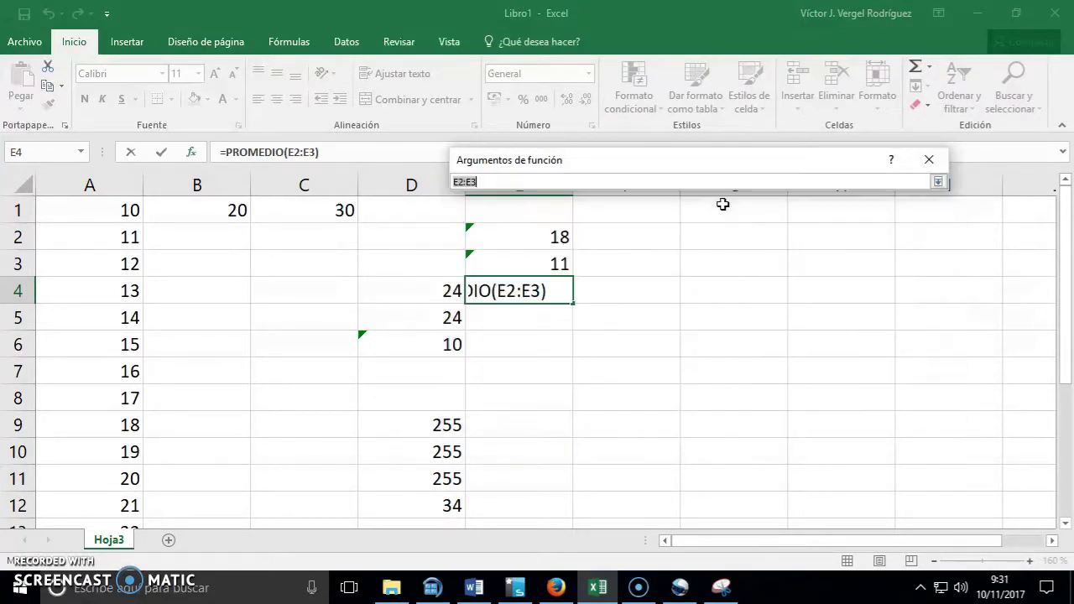
drag(130, 210, 121, 371)
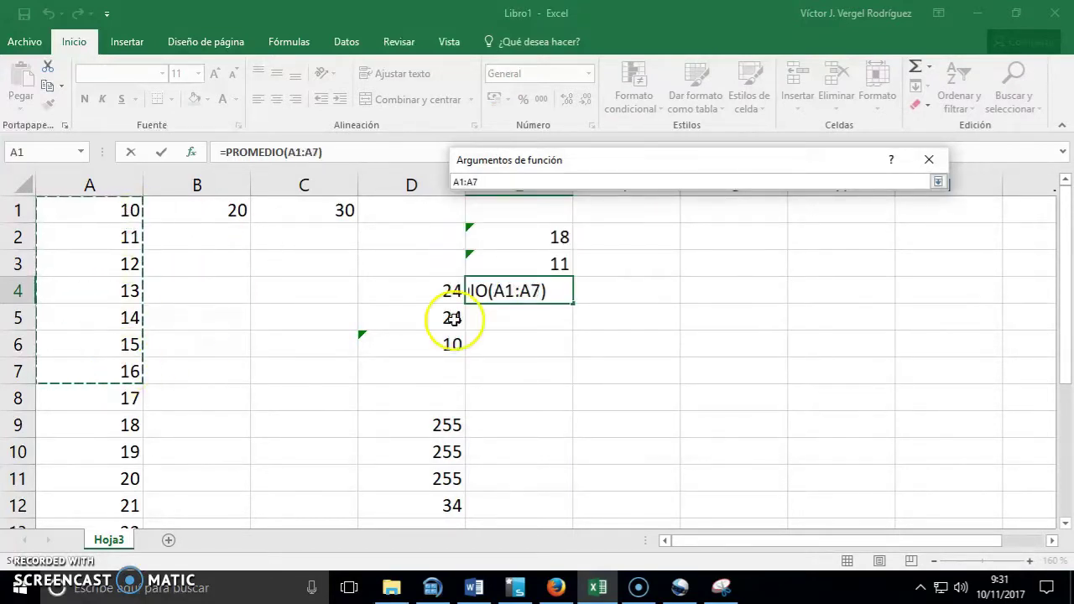
click(938, 181)
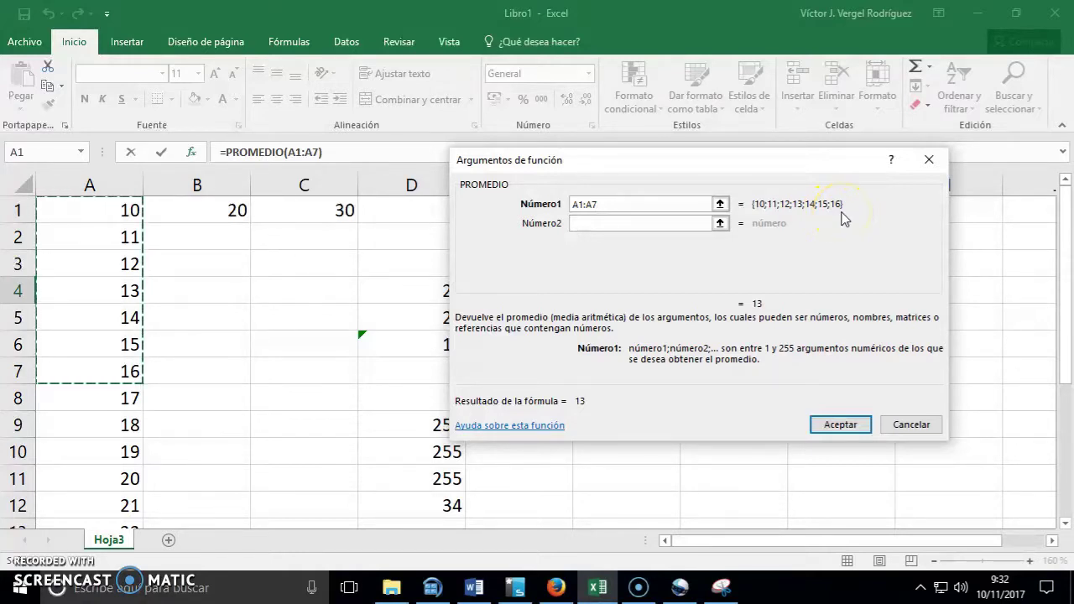
click(852, 425)
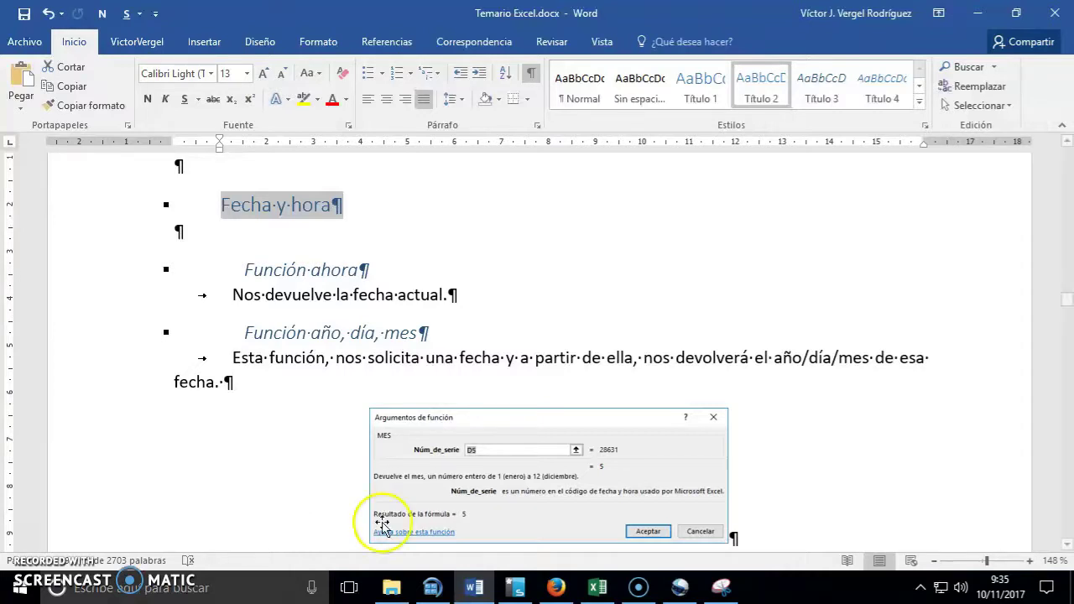
Review the Función ahora heading and 'Nos devuelve la fecha actual.' line, then select G3 in Excel.
double_click(334, 269)
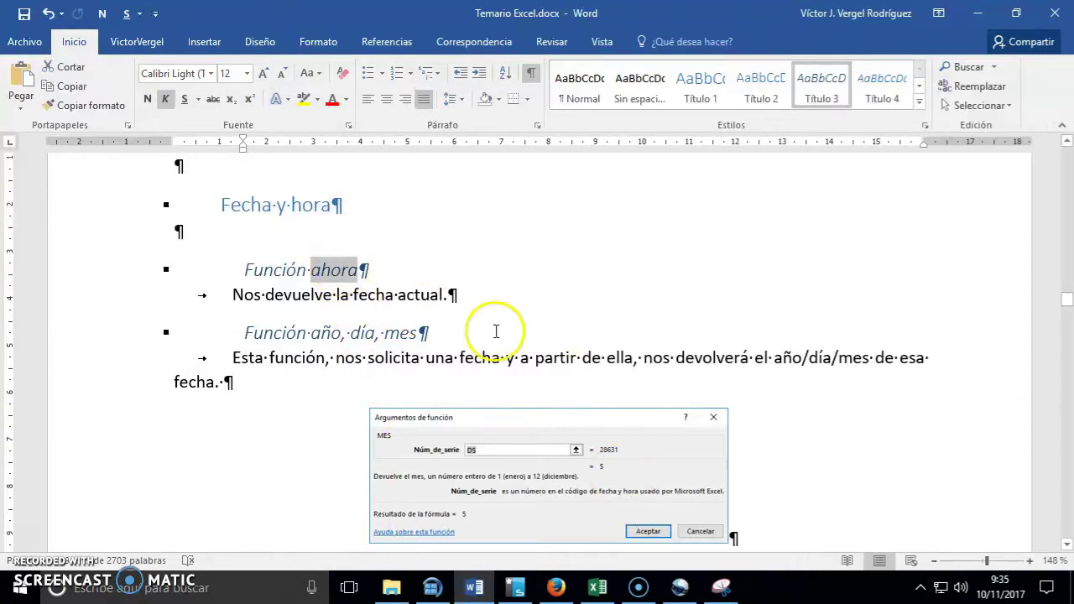
click(471, 306)
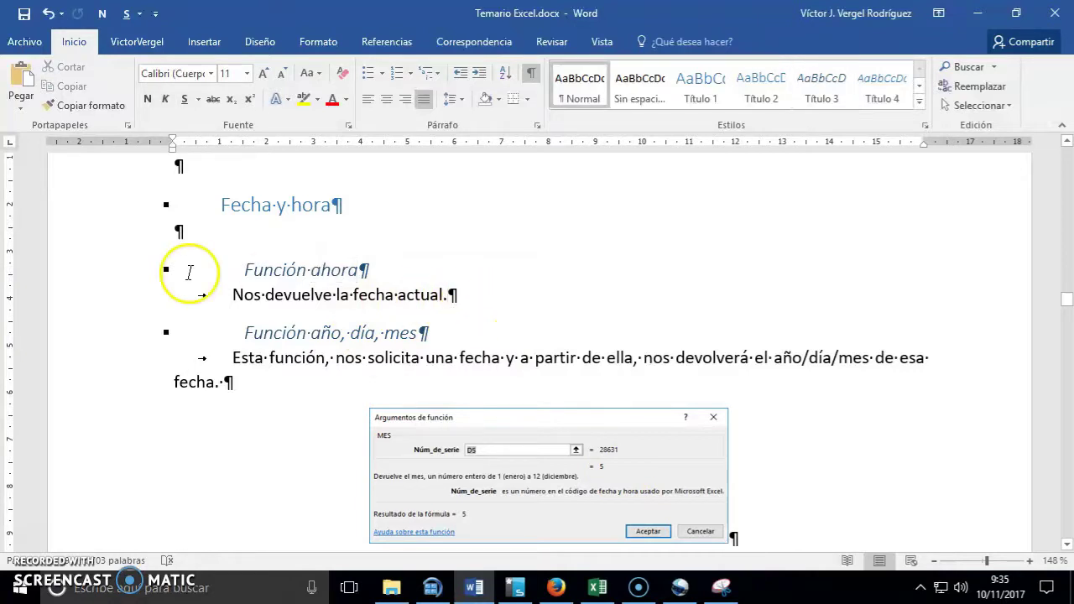
drag(233, 295, 452, 302)
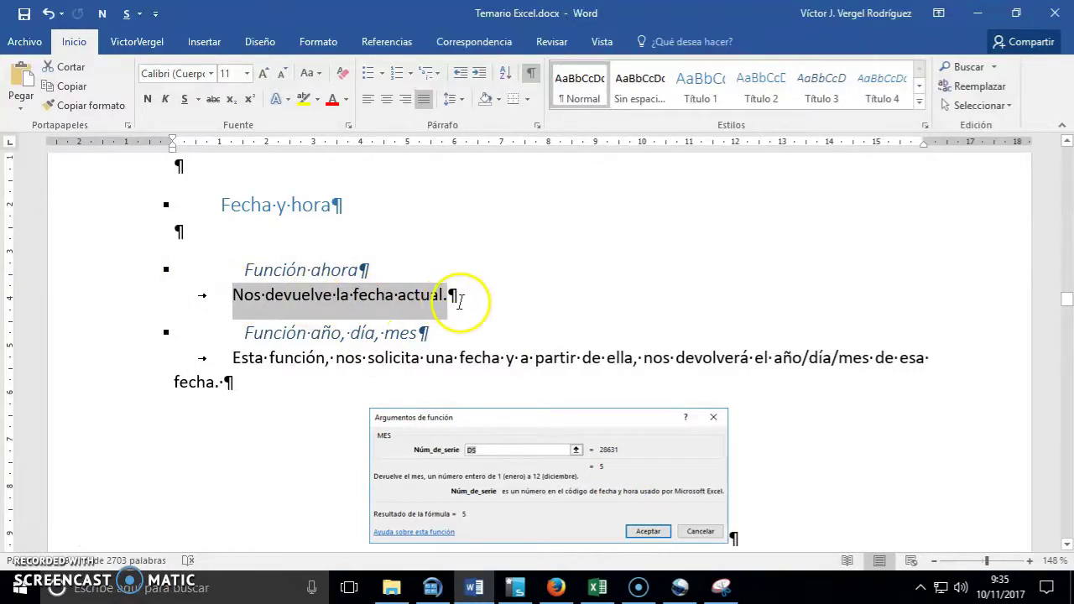
click(377, 275)
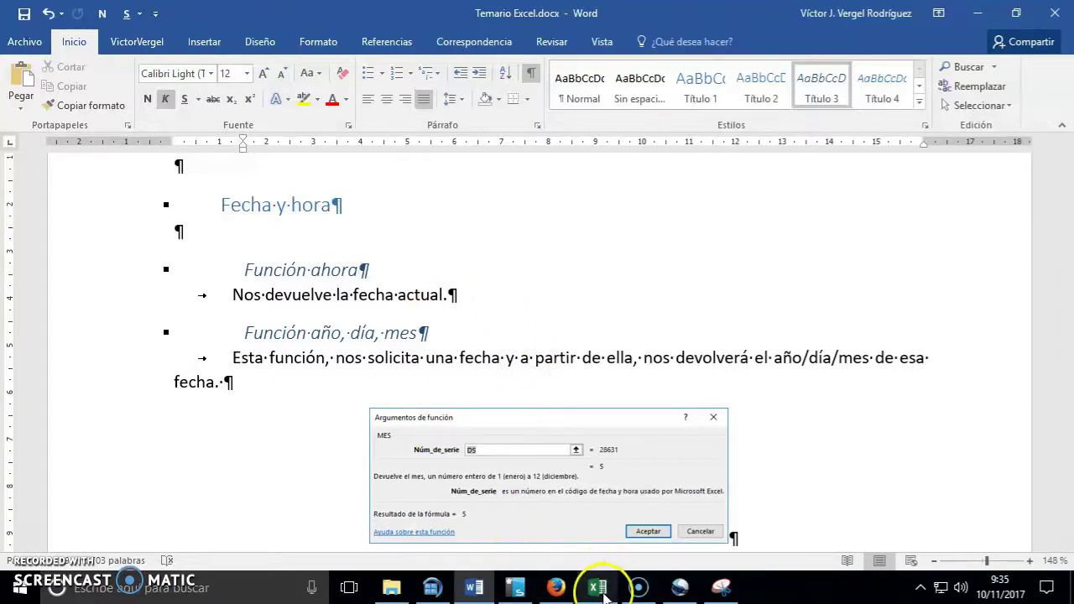
click(598, 587)
click(730, 255)
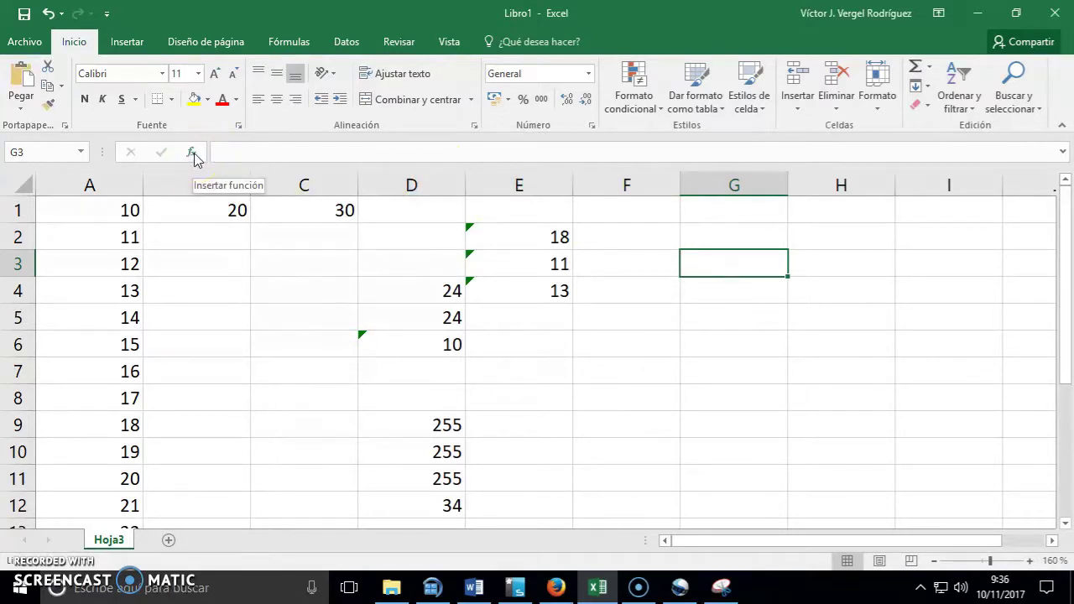
Insert =AHORA() into G3 from the Fecha y hora category.
click(192, 154)
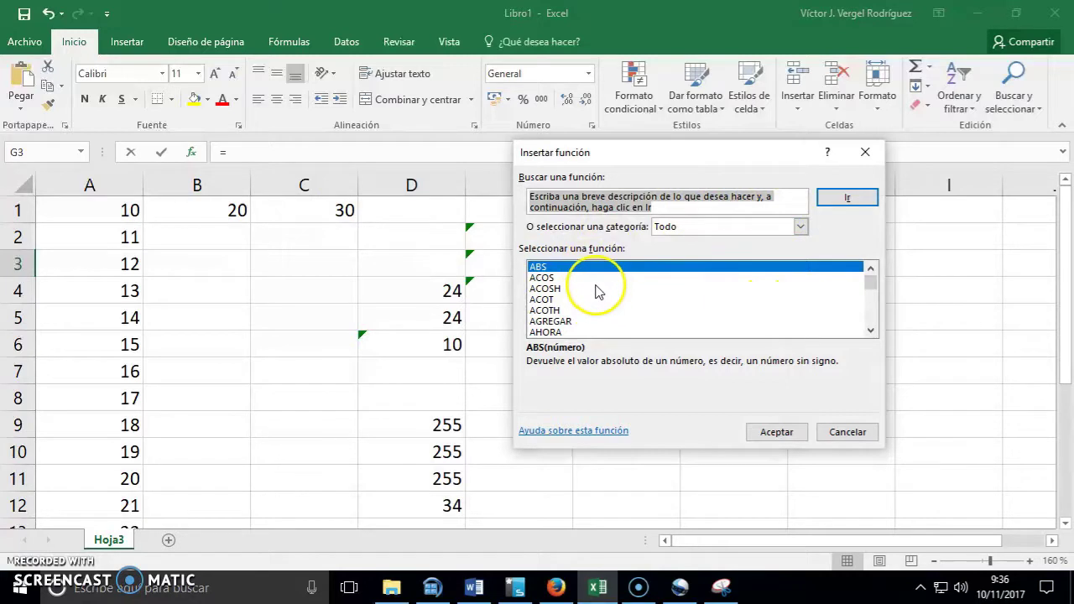
click(696, 227)
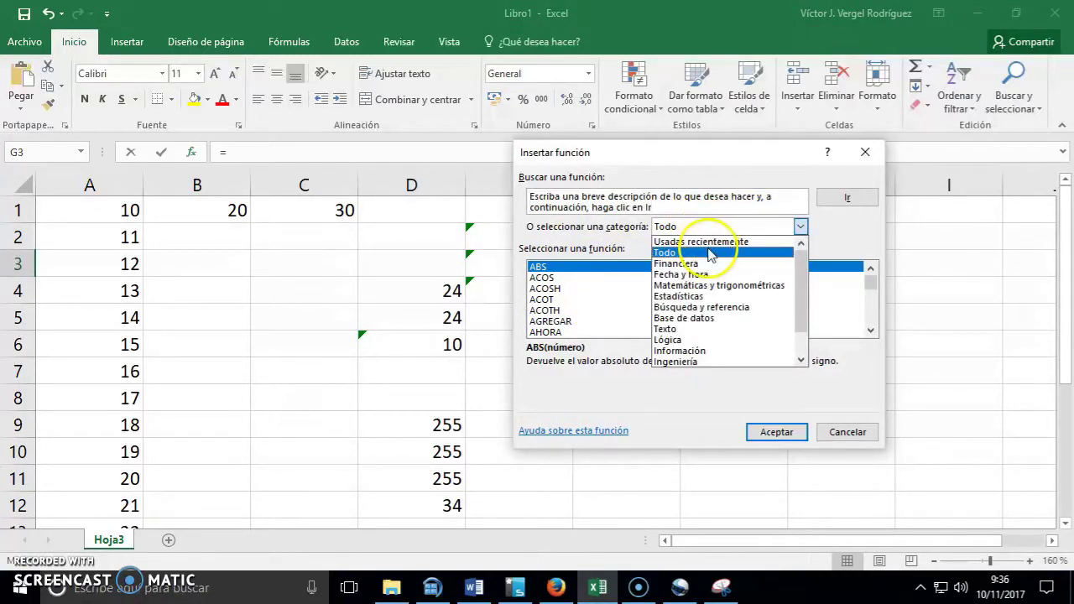
click(714, 277)
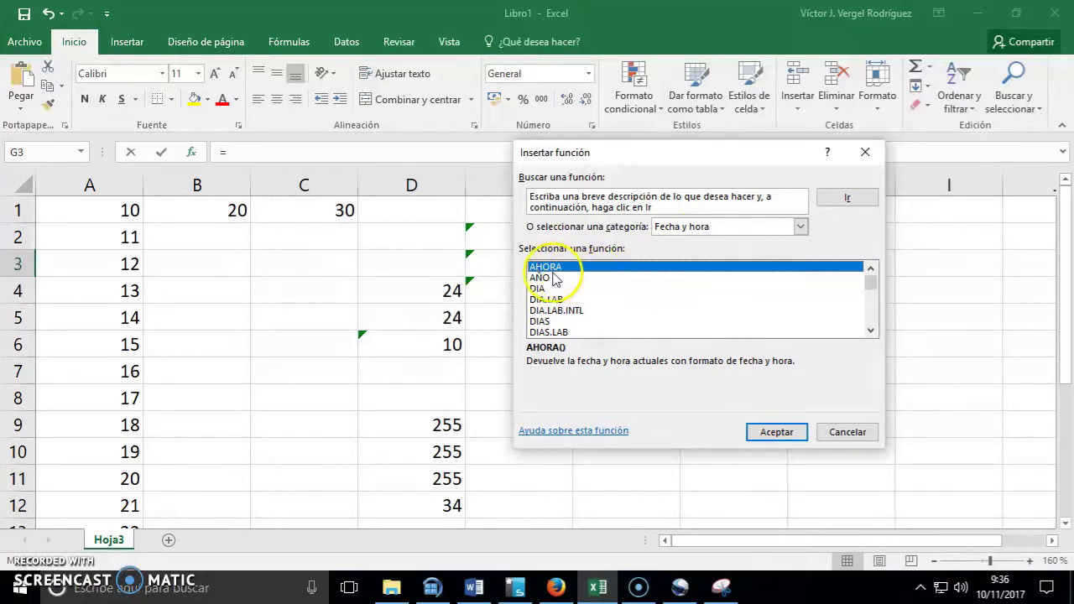
click(774, 431)
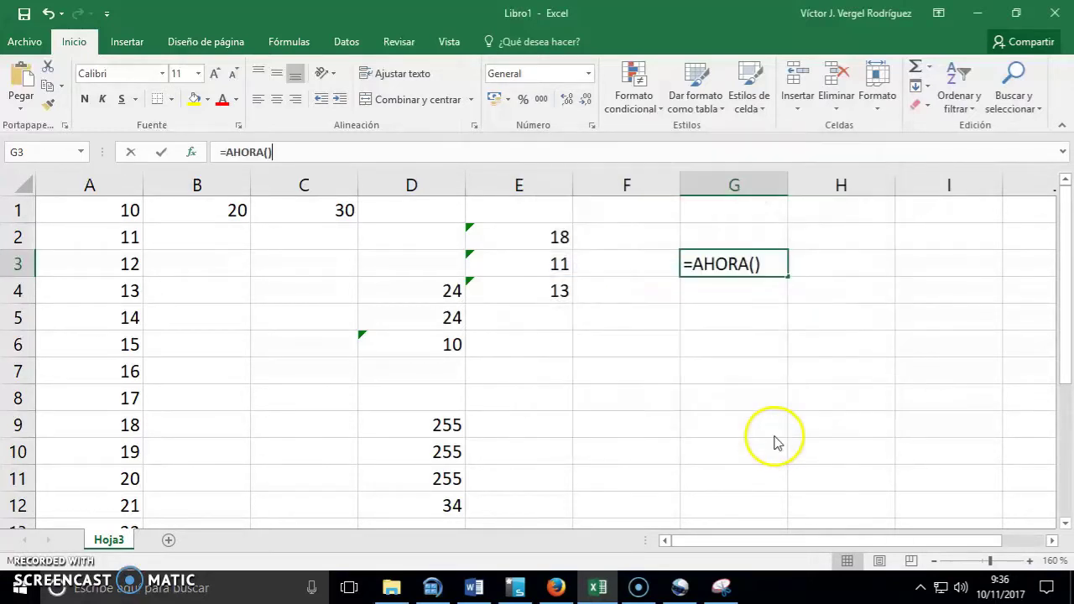
drag(696, 242, 425, 263)
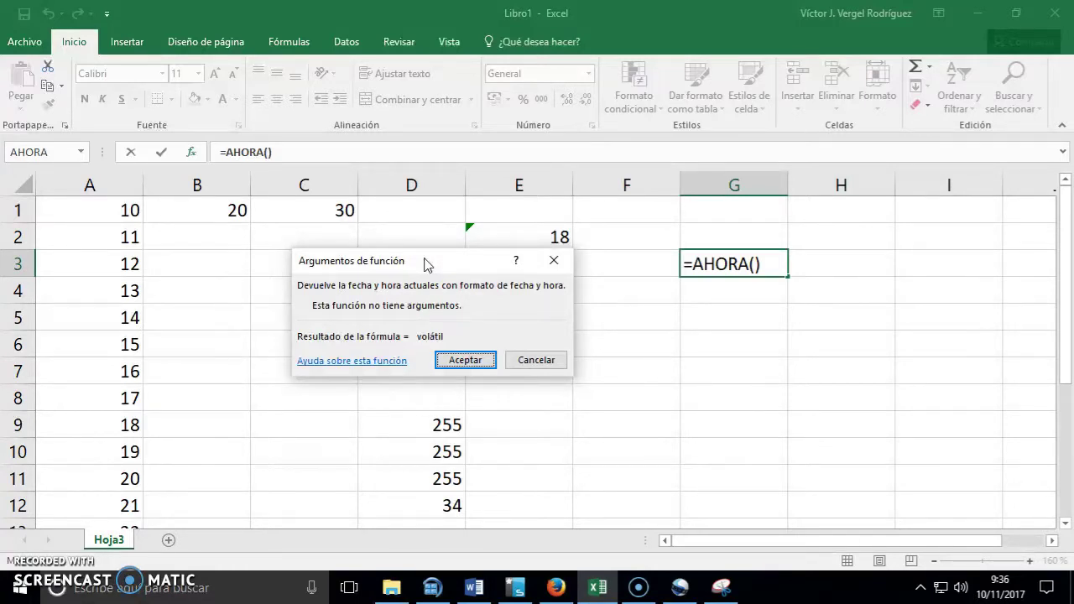
click(456, 367)
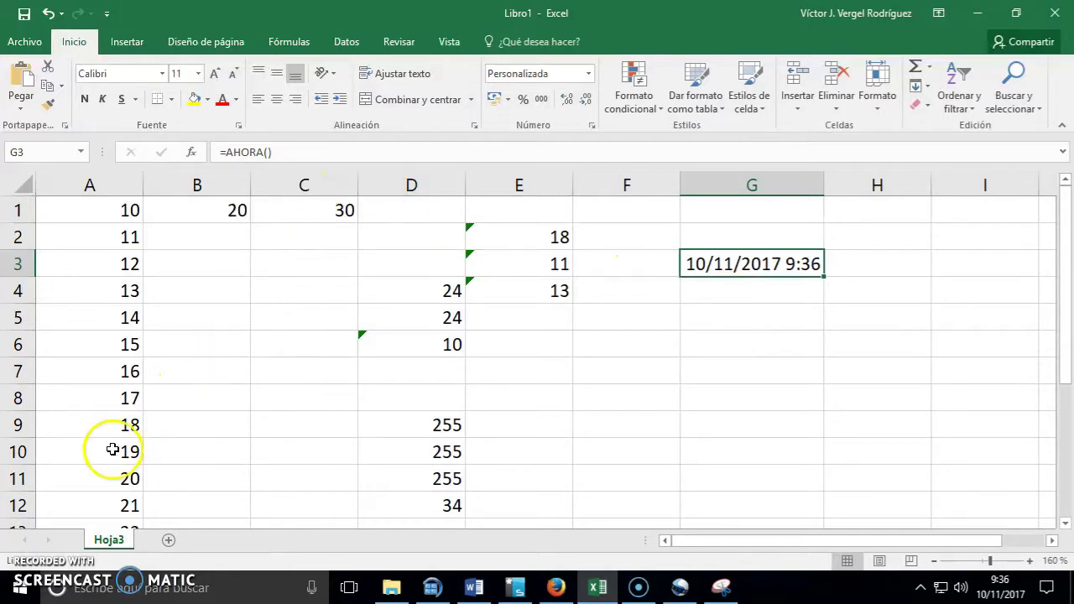
Recalculate with F9 so G3 updates to 10/11/2017 9:37.
click(727, 260)
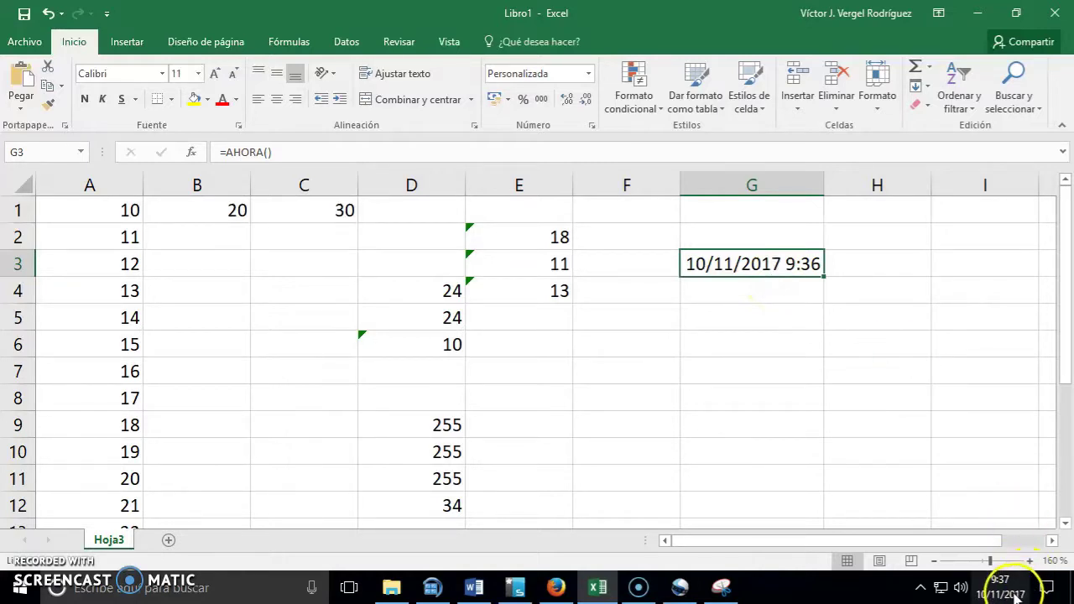
mouse_move(1001, 581)
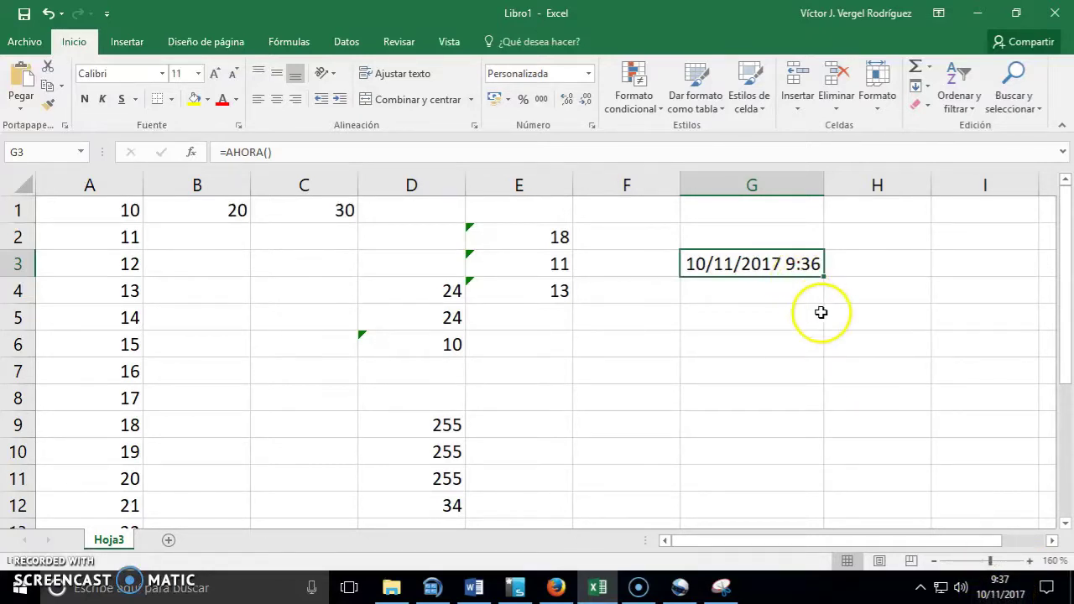
key(F9)
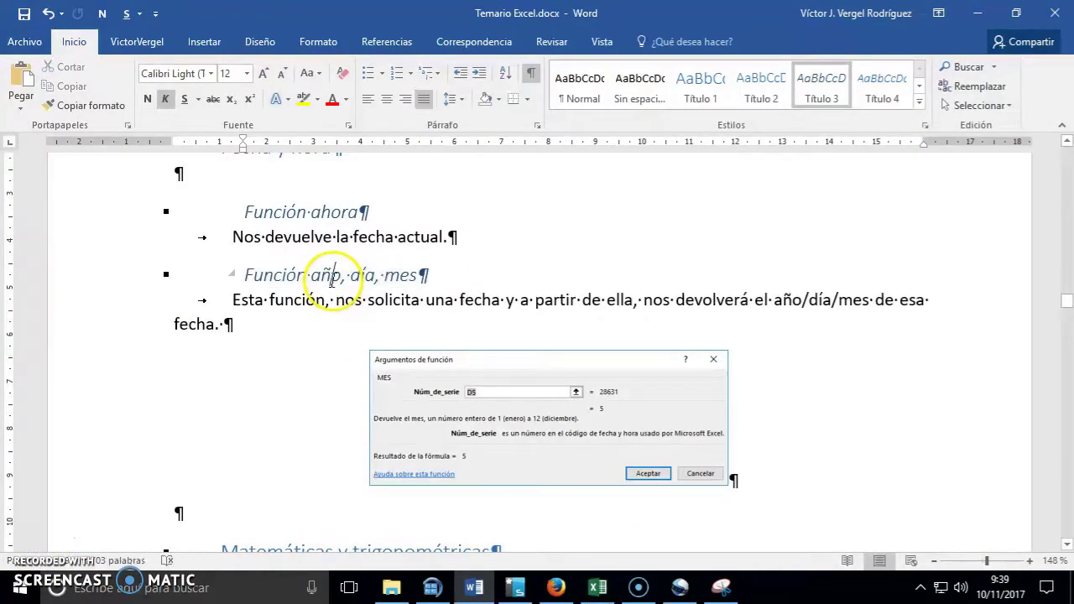
Read the Función año, día, mes notes and dialog screenshot, then minimize Word.
double_click(336, 277)
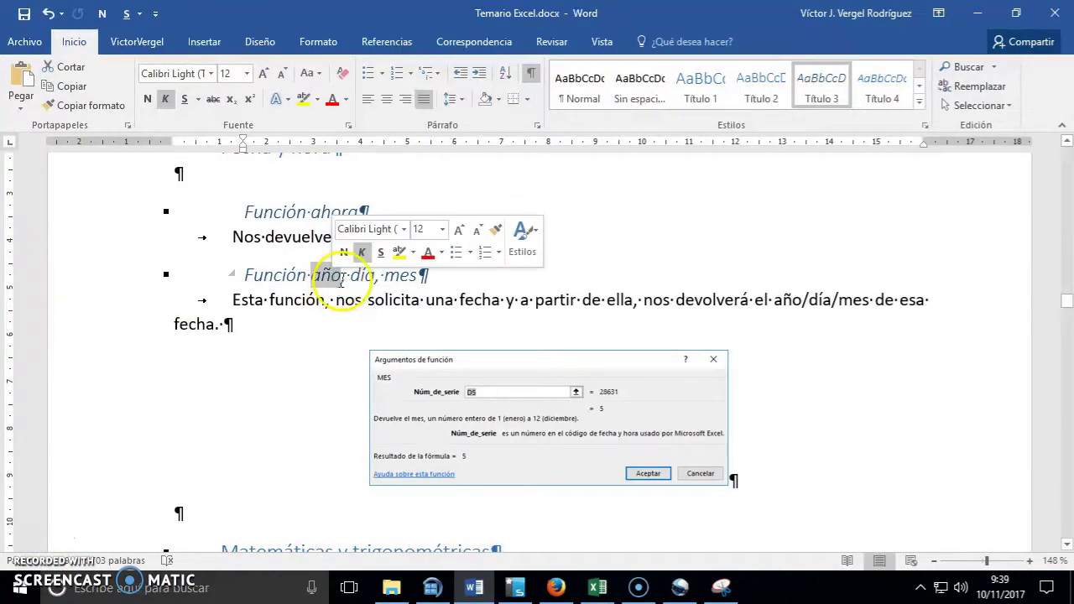
double_click(362, 277)
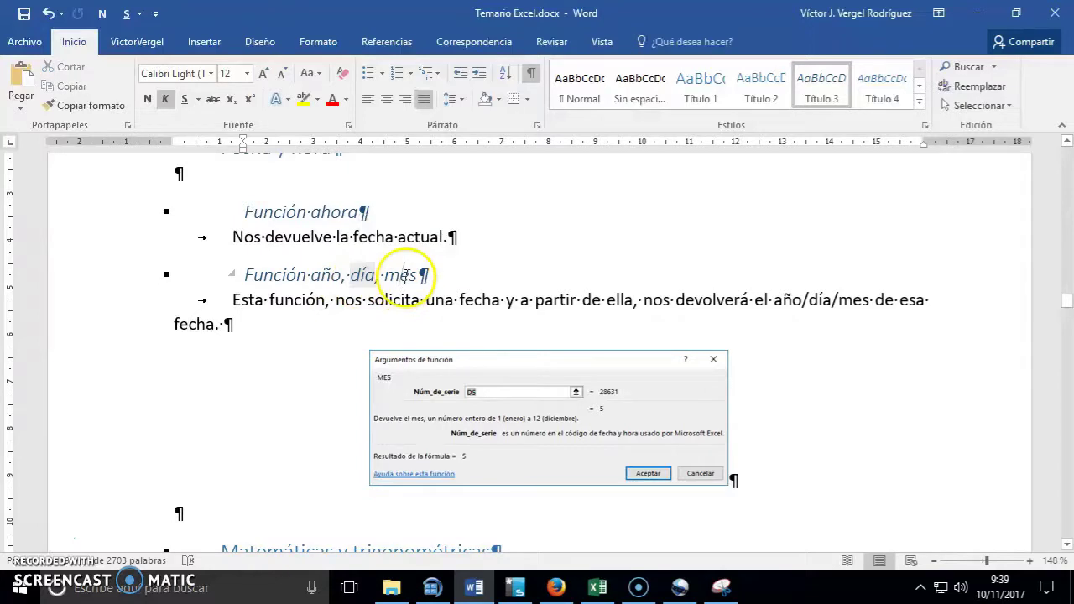
double_click(403, 277)
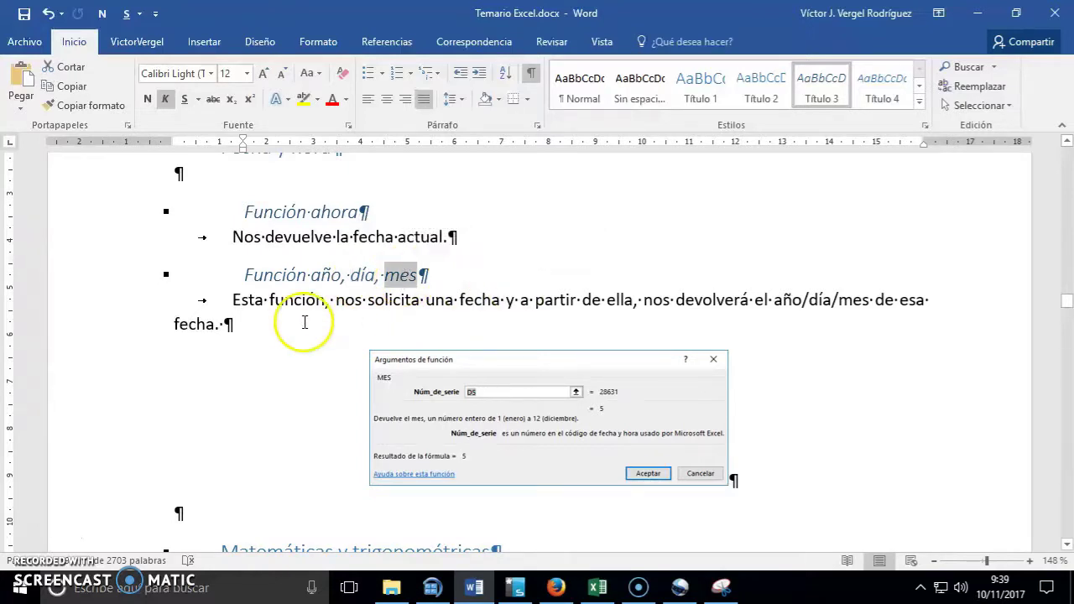
click(605, 401)
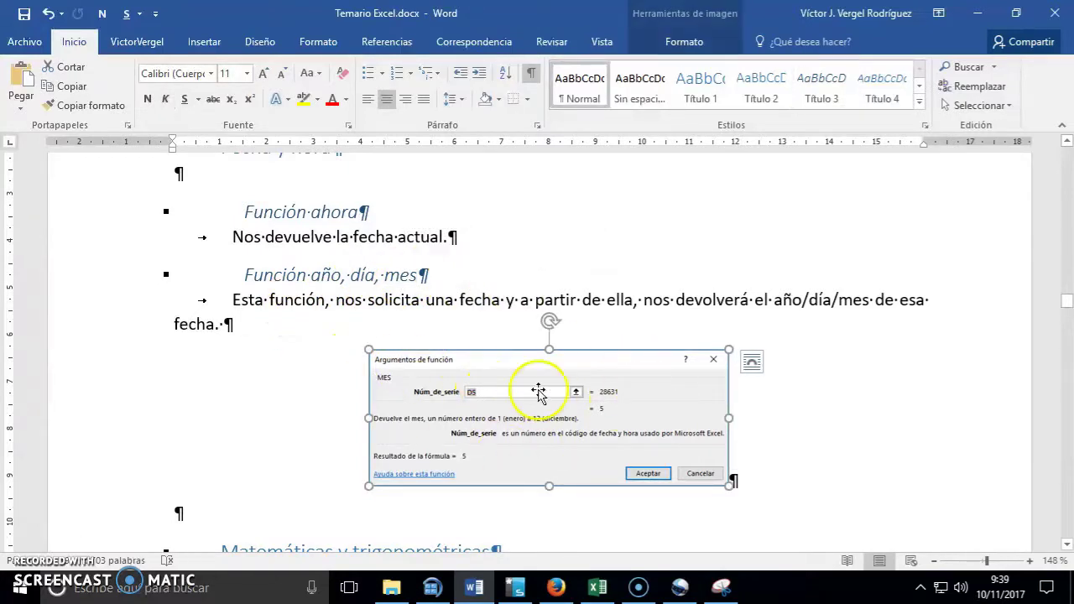
scroll(659, 419, down, 1)
click(666, 426)
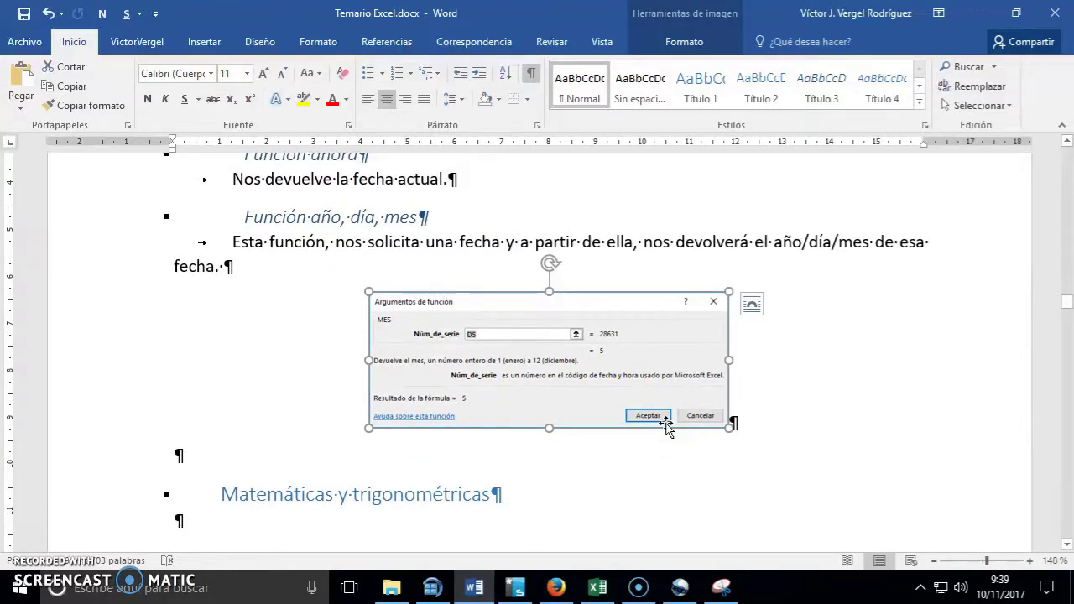
click(504, 340)
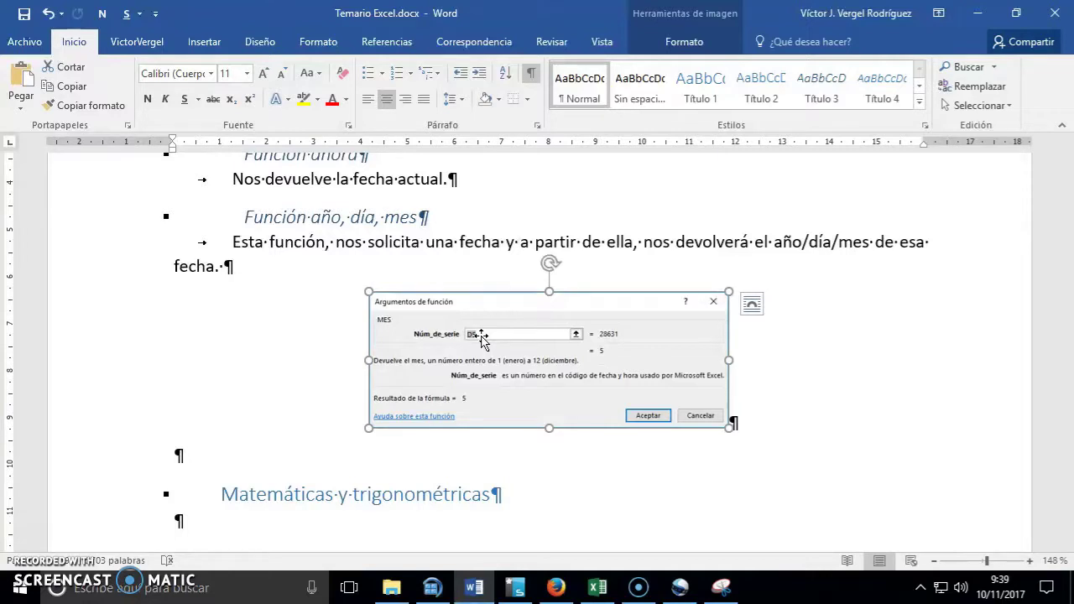
click(978, 14)
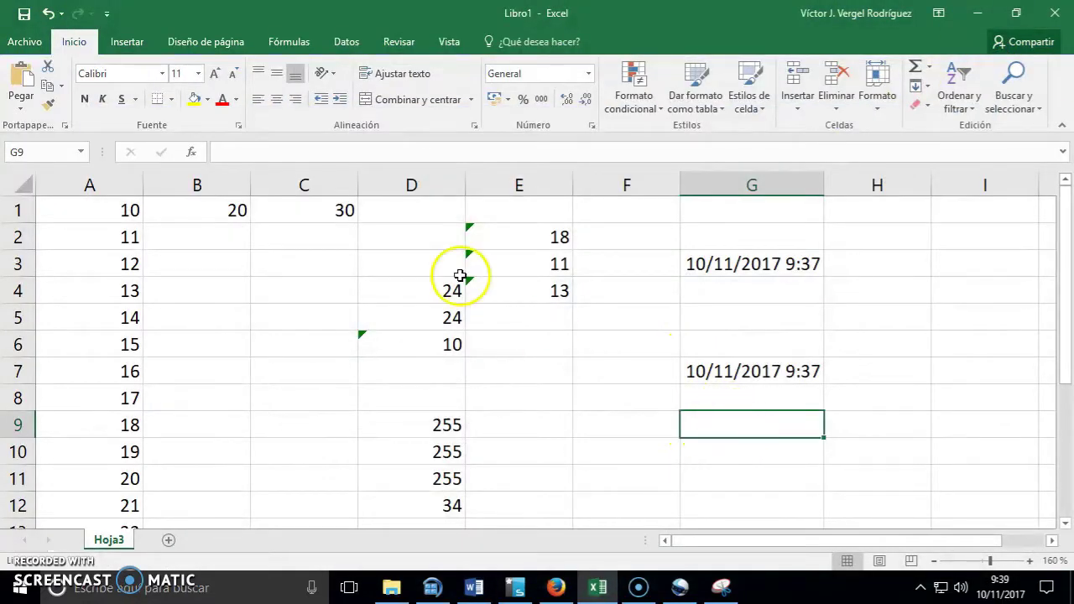
Pick the AÑO function from the Fecha y hora category for G9.
click(193, 152)
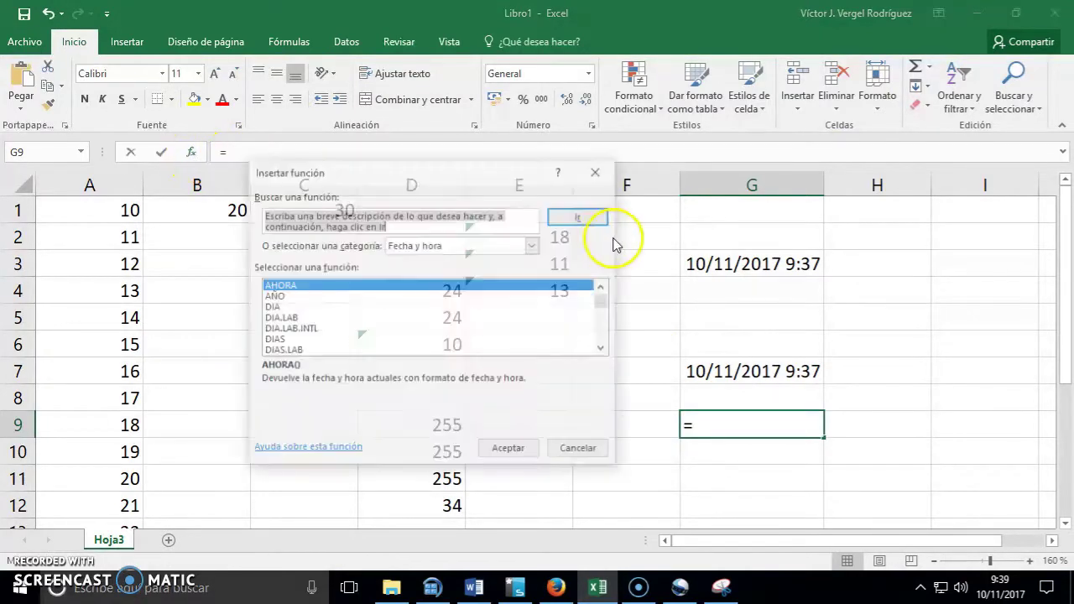
click(414, 246)
click(398, 271)
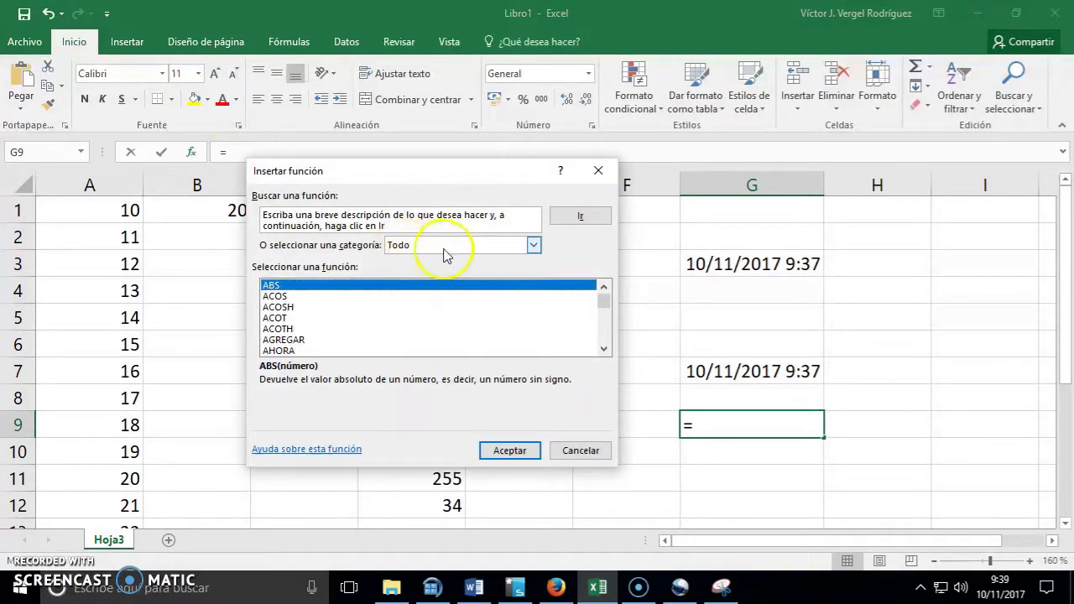
click(443, 254)
click(432, 292)
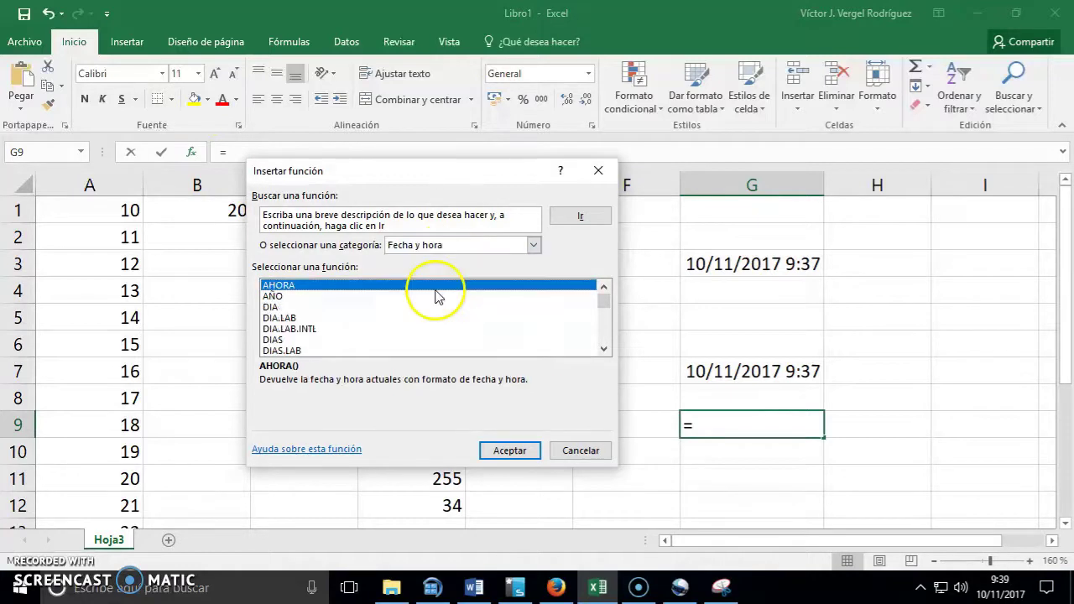
click(312, 307)
click(292, 296)
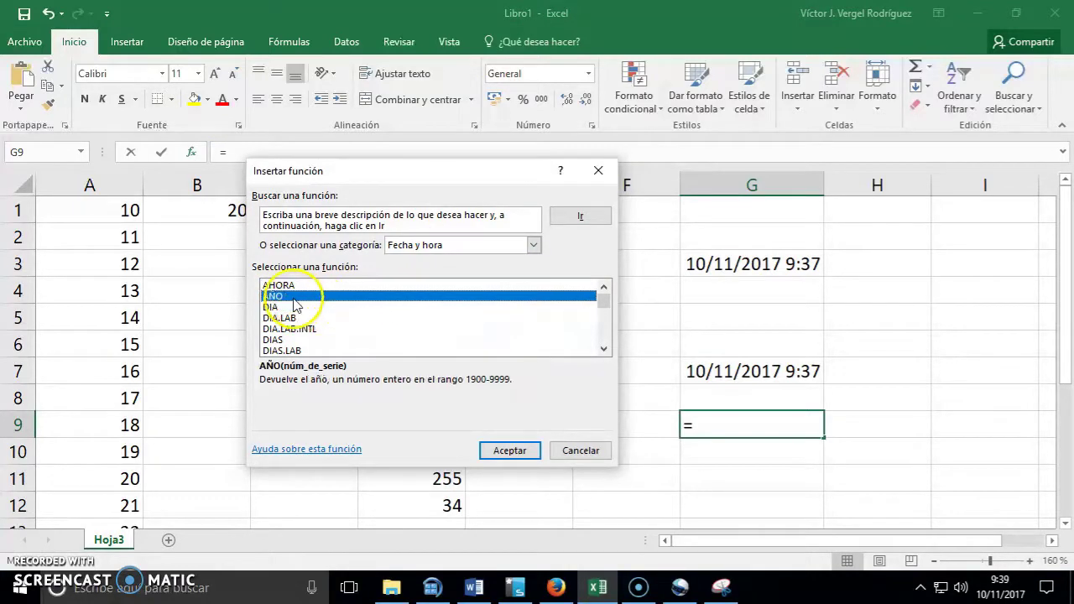
click(528, 457)
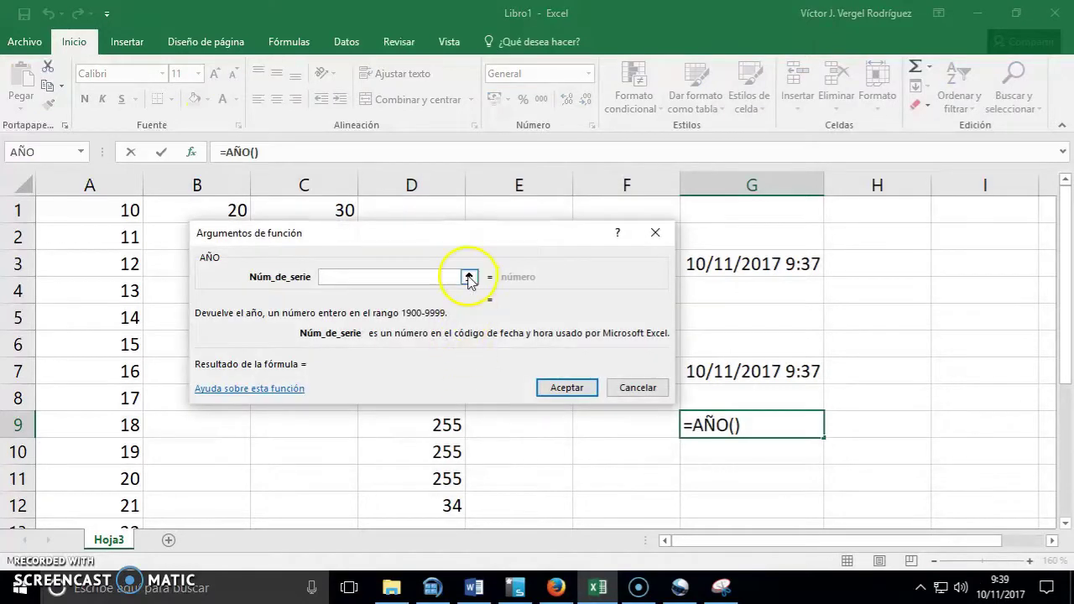
Set Núm_de_serie to G7 and confirm =AÑO(G7), so G9 shows 2017.
click(469, 278)
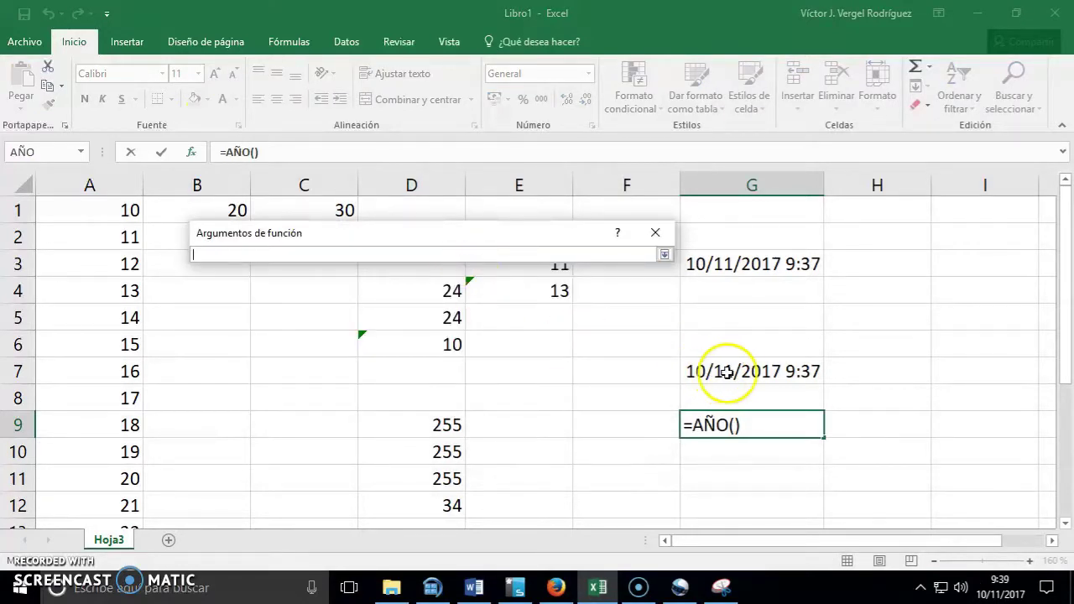
click(664, 254)
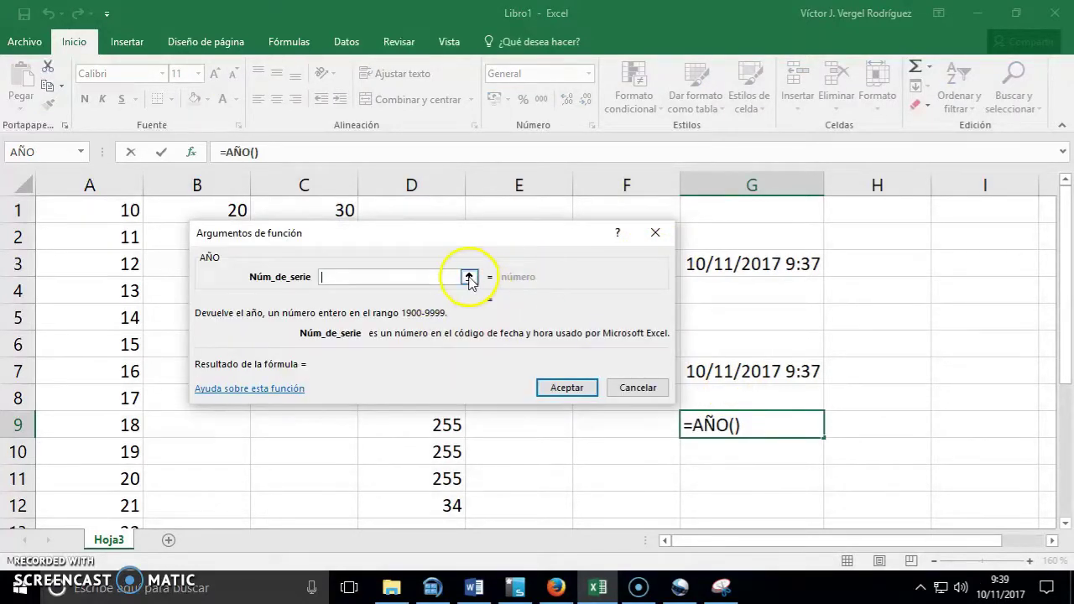
click(471, 277)
click(664, 253)
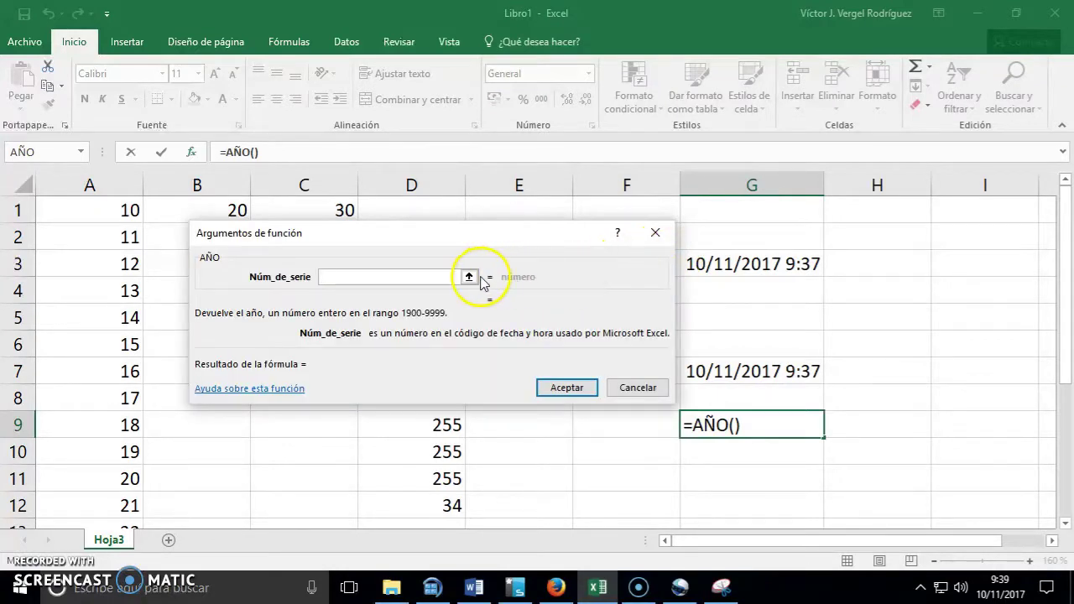
click(474, 277)
click(664, 254)
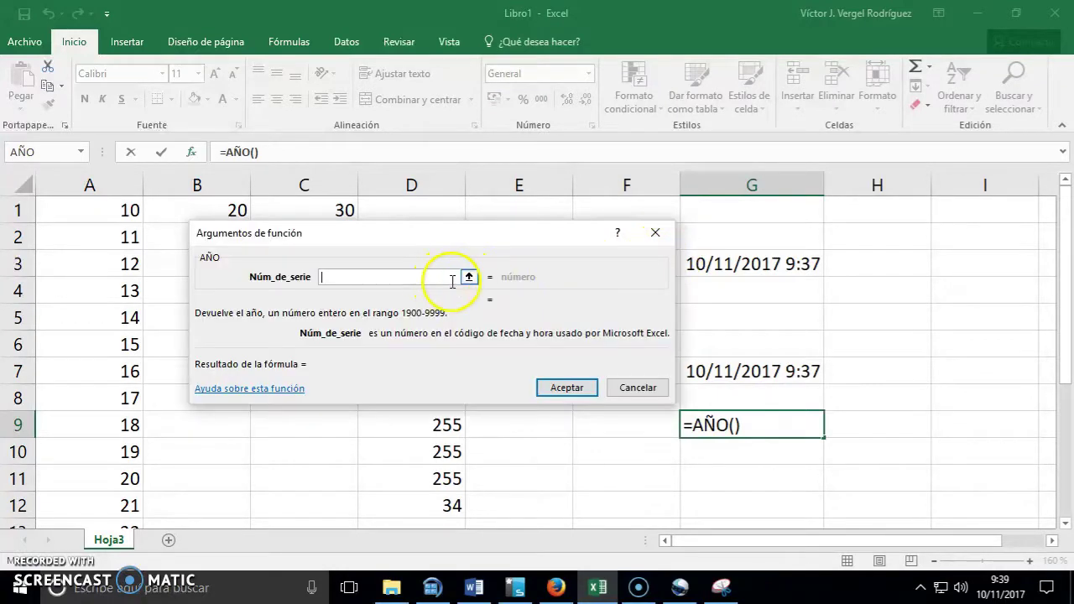
click(471, 278)
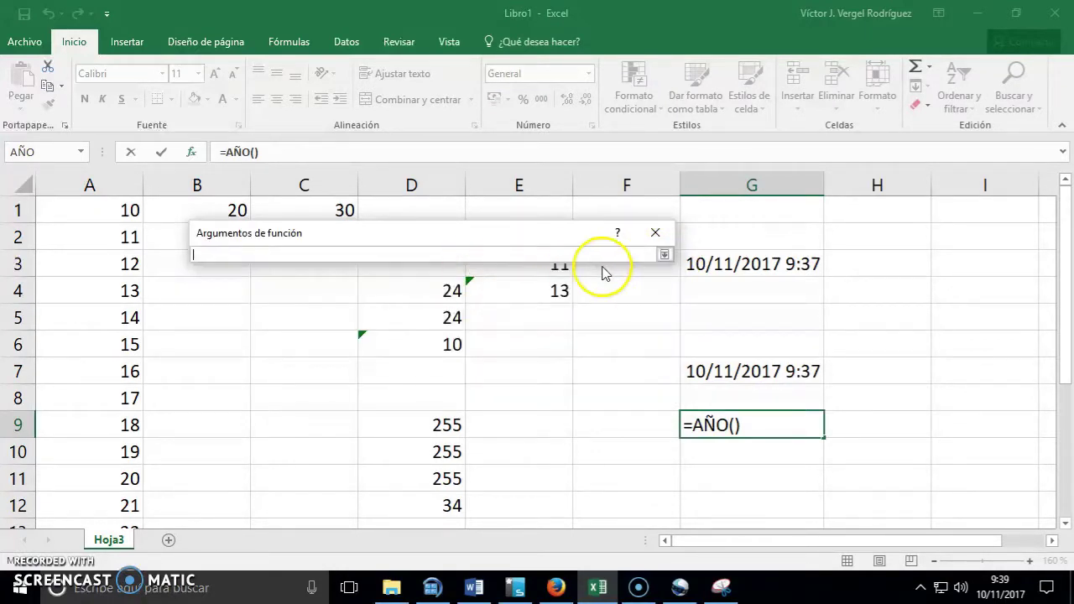
click(757, 371)
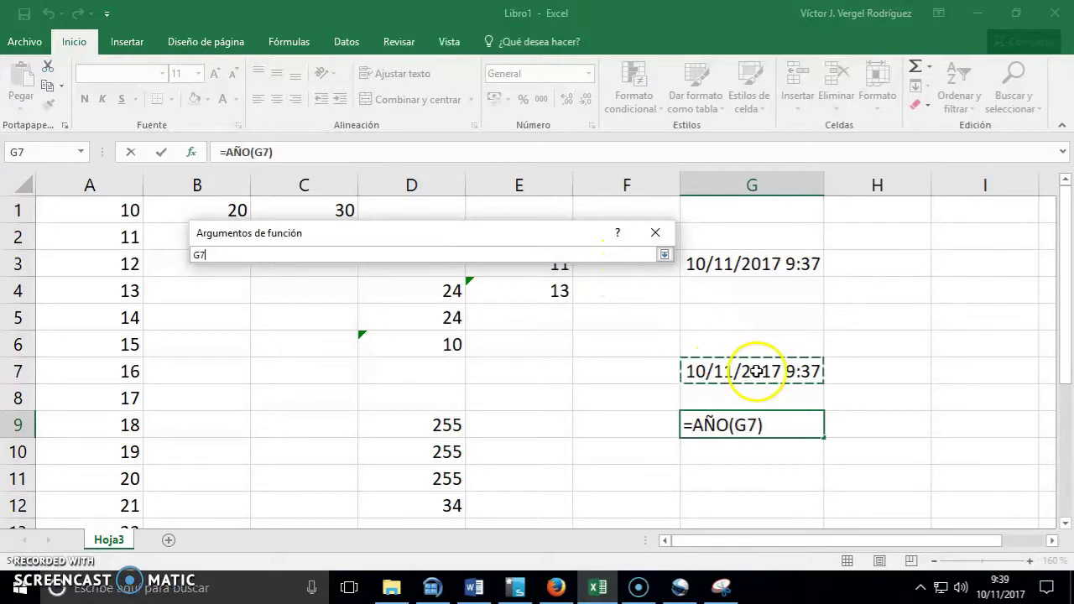
click(664, 255)
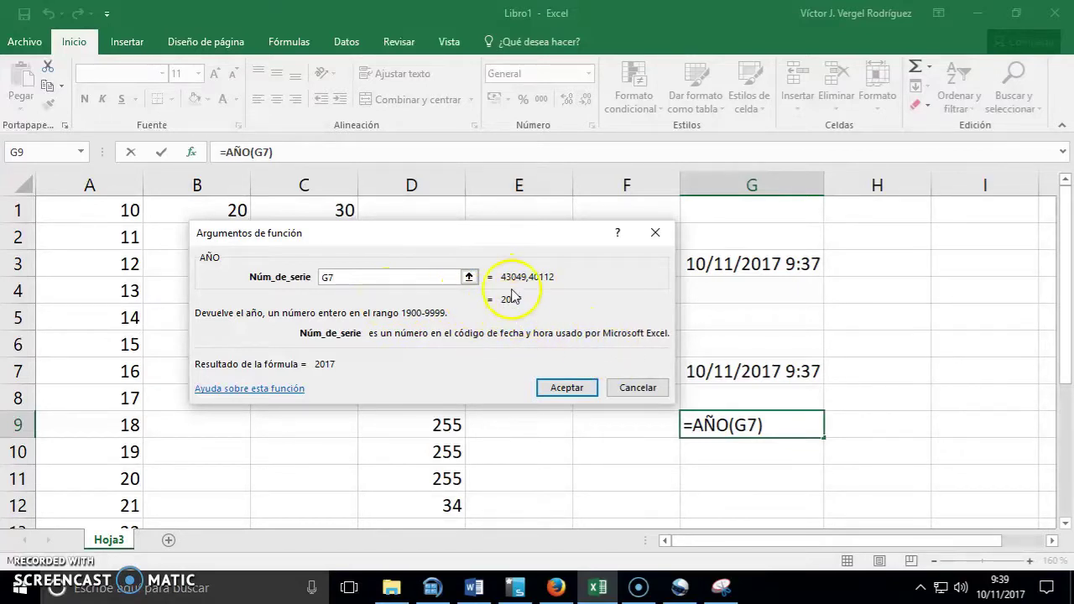
click(567, 388)
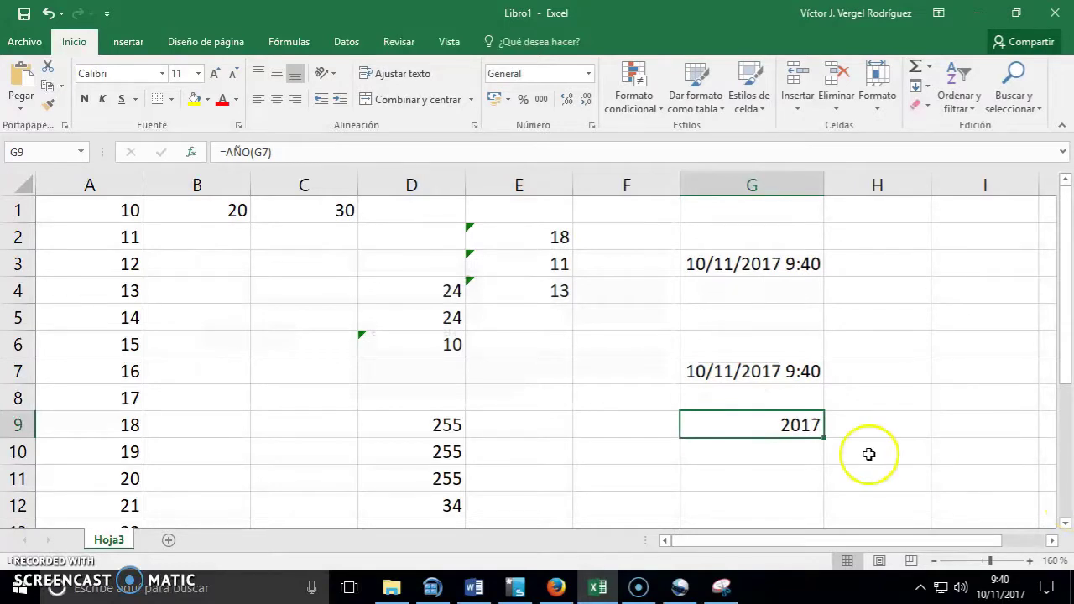
Insert =DIA(G7) into G10 so it shows the day, 10.
click(731, 450)
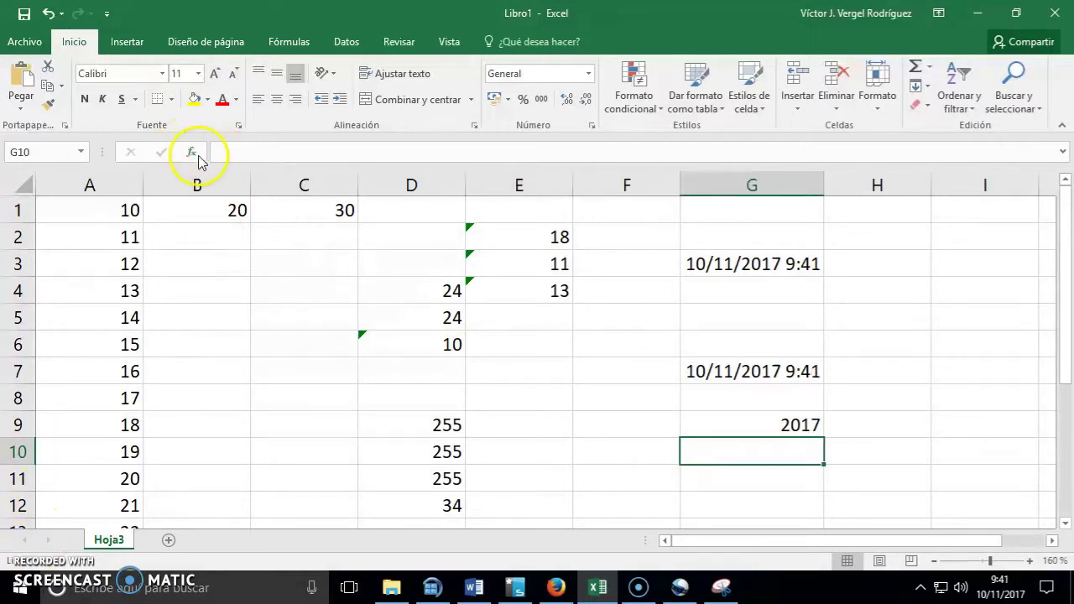
click(192, 154)
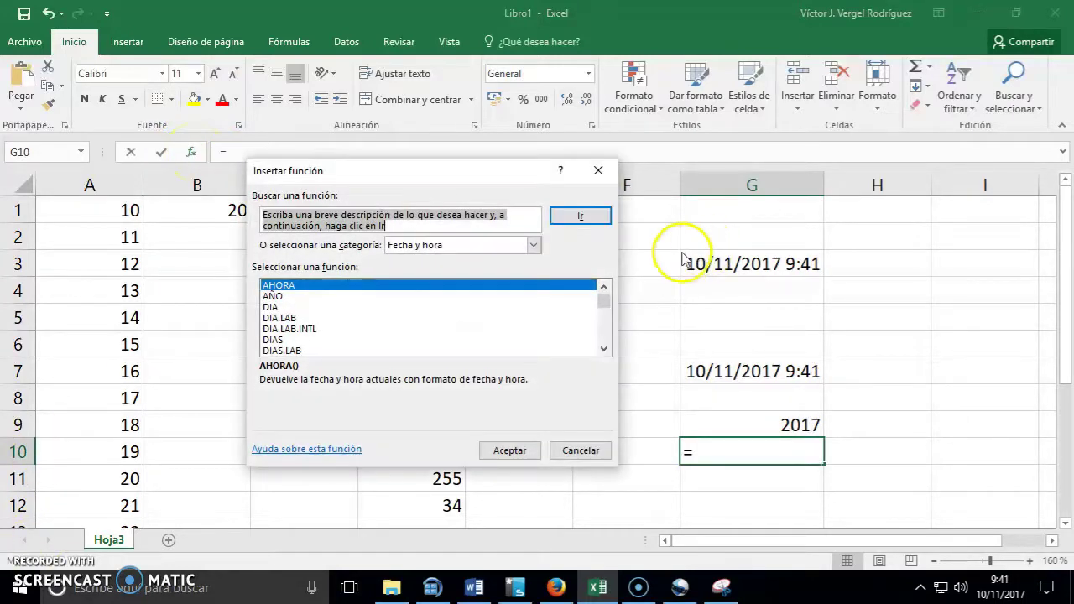
click(290, 307)
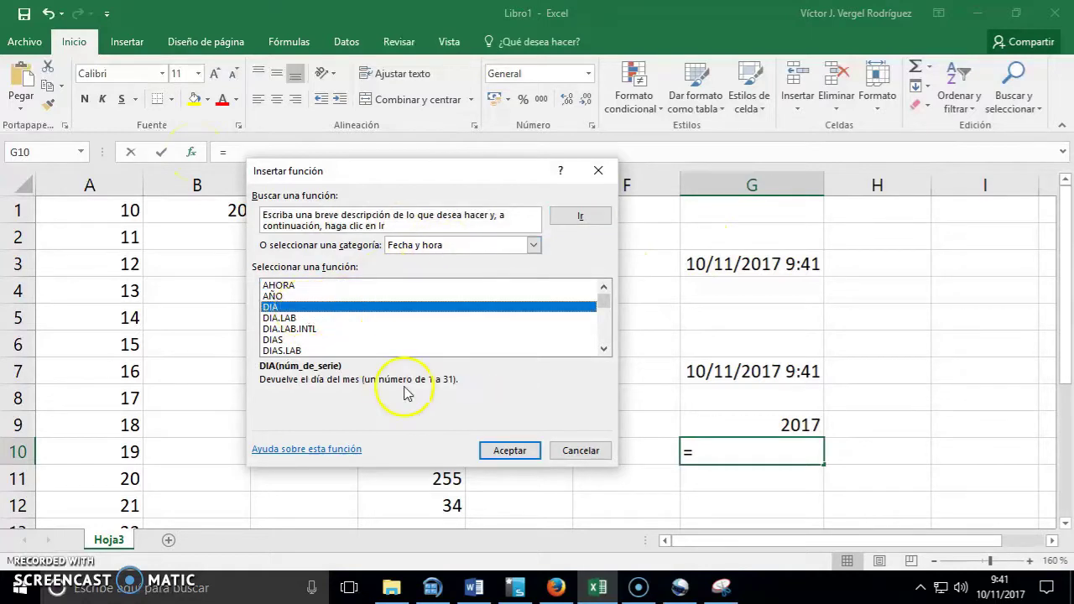
click(510, 452)
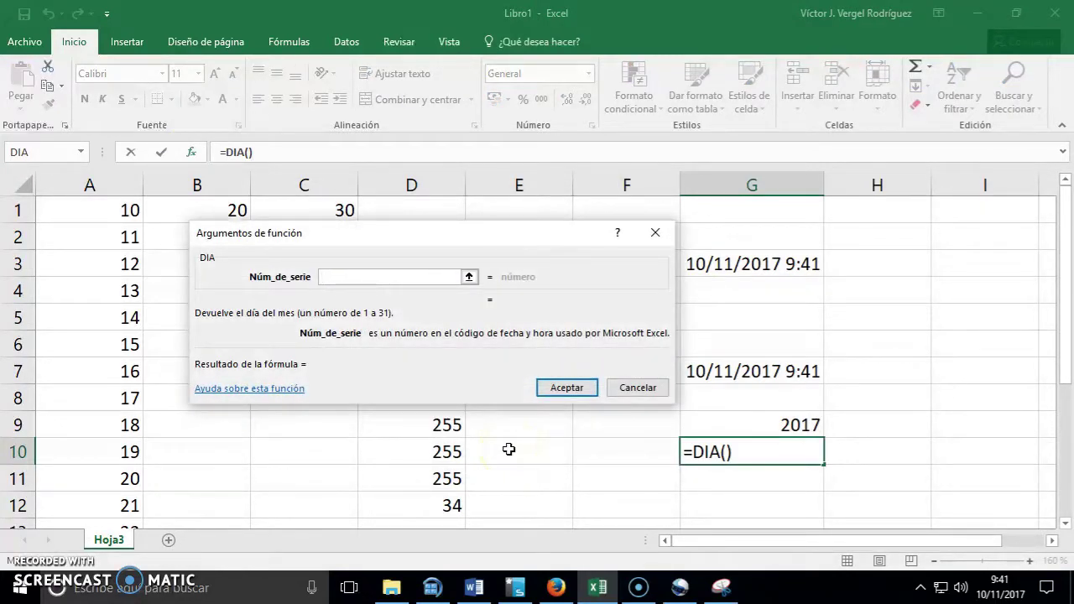
click(745, 372)
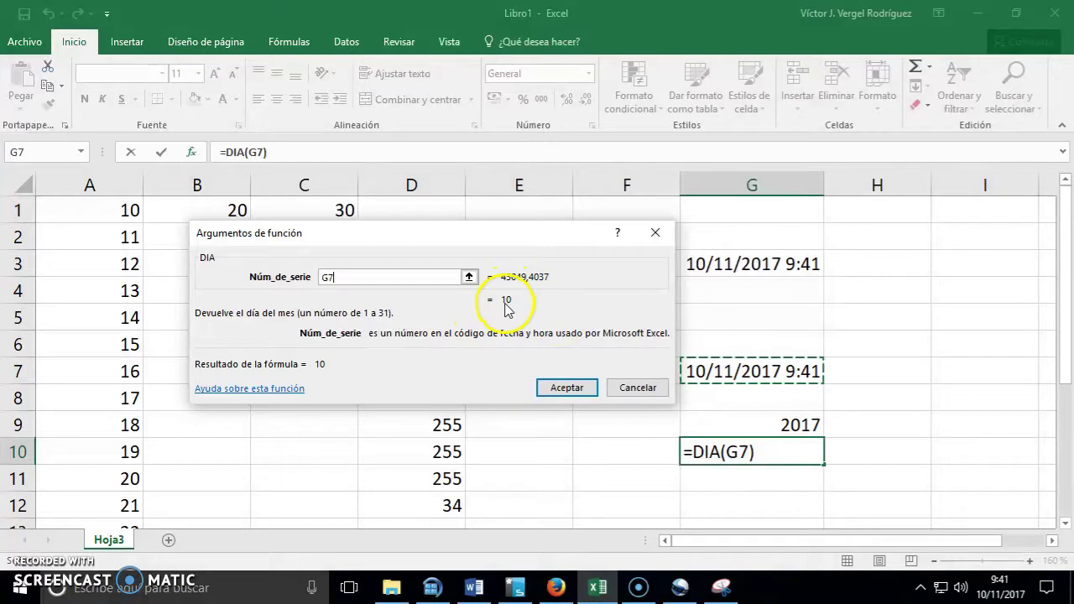
click(568, 388)
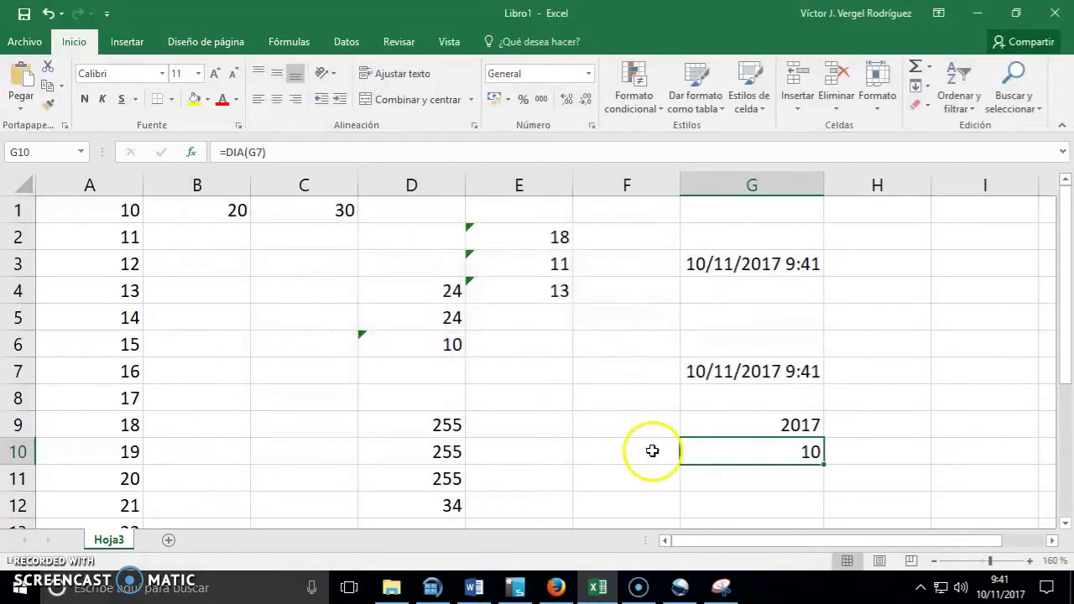
Insert =MES(G7) into G11 so it shows month 11.
click(758, 479)
click(193, 152)
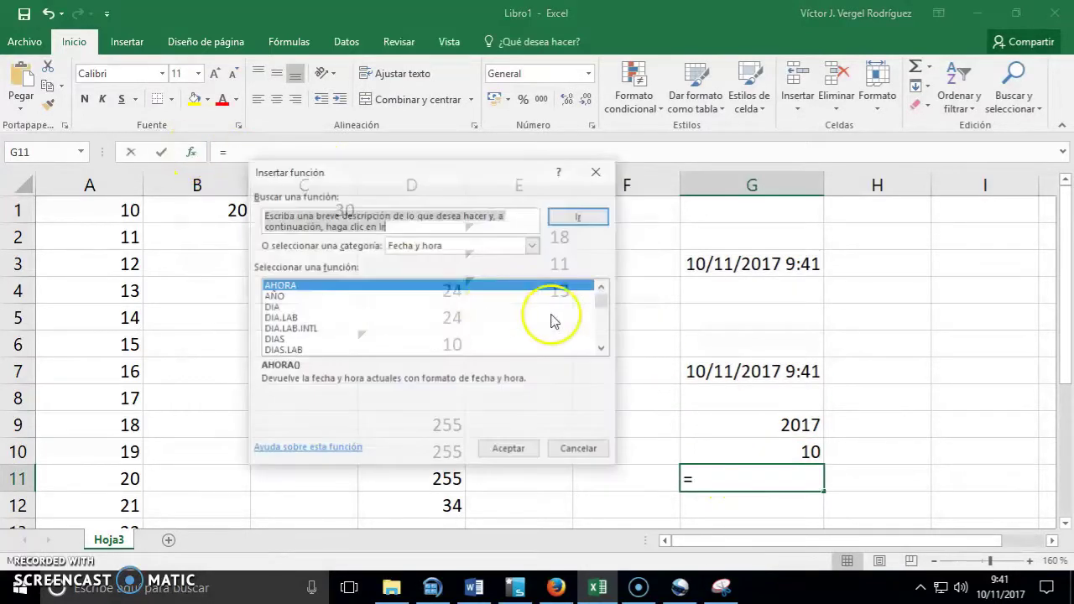
click(322, 341)
scroll(331, 344, down, 3)
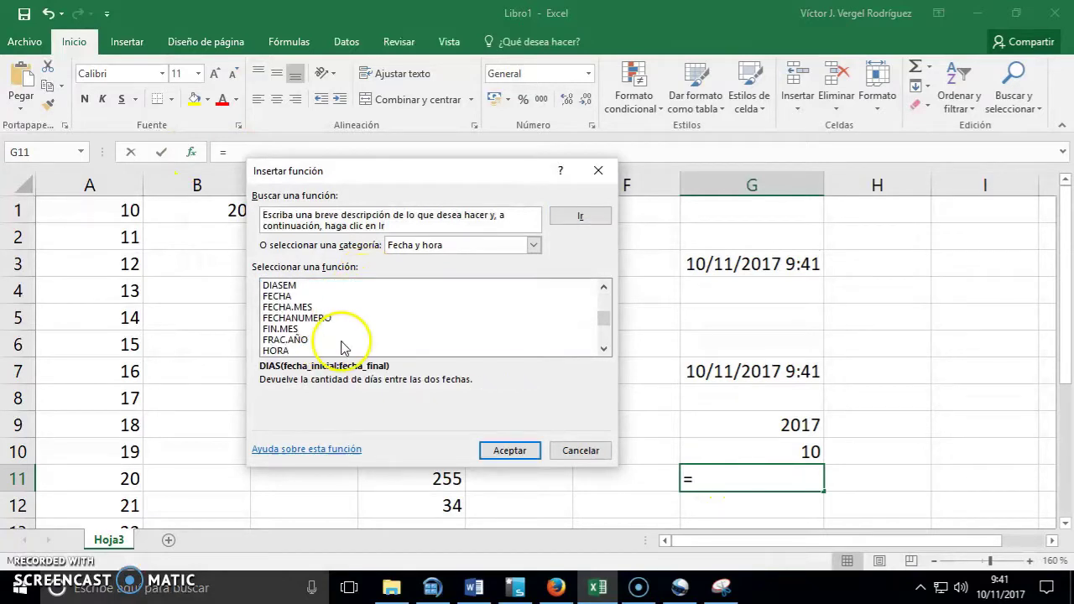
scroll(319, 336, down, 2)
click(314, 329)
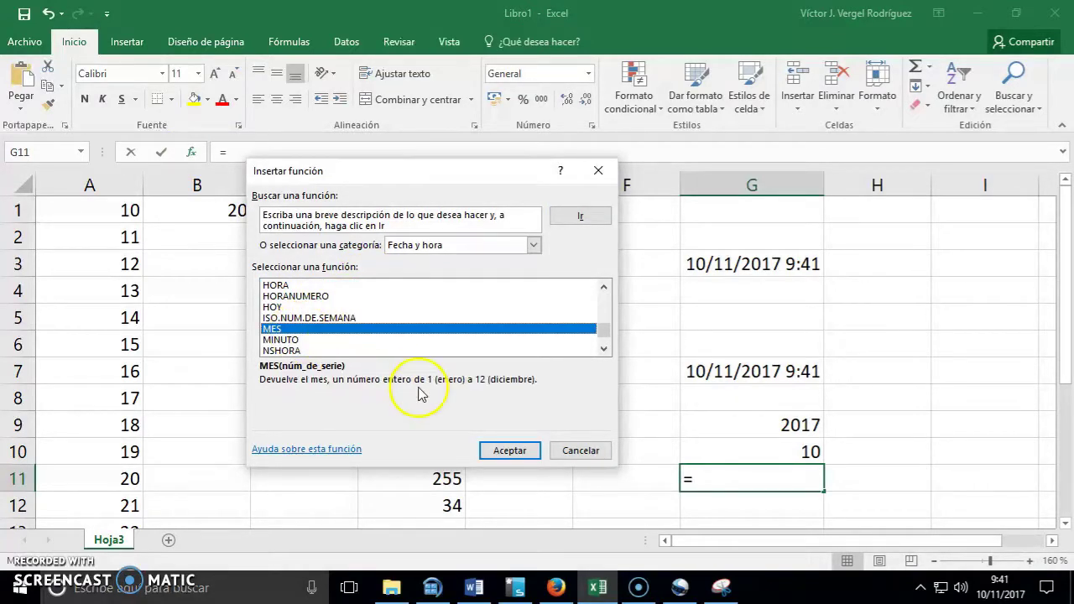
click(503, 450)
click(774, 375)
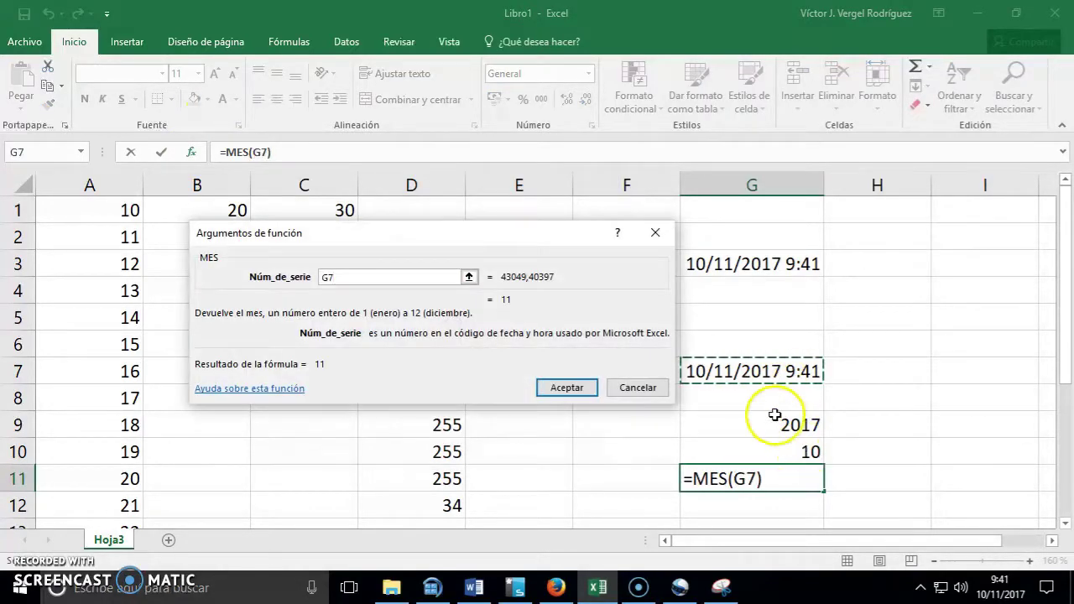
click(564, 387)
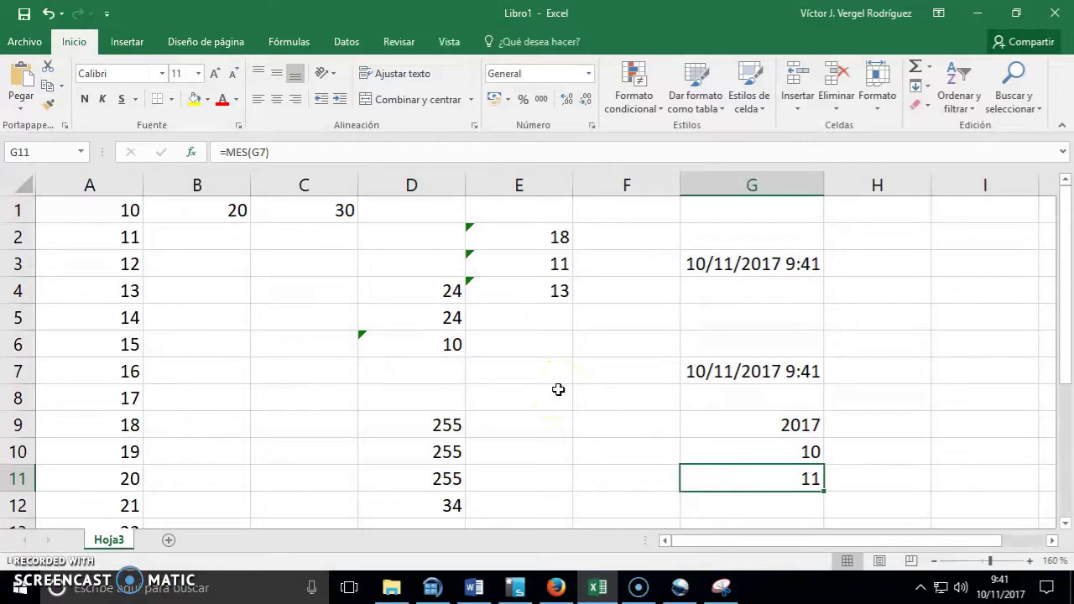
click(784, 504)
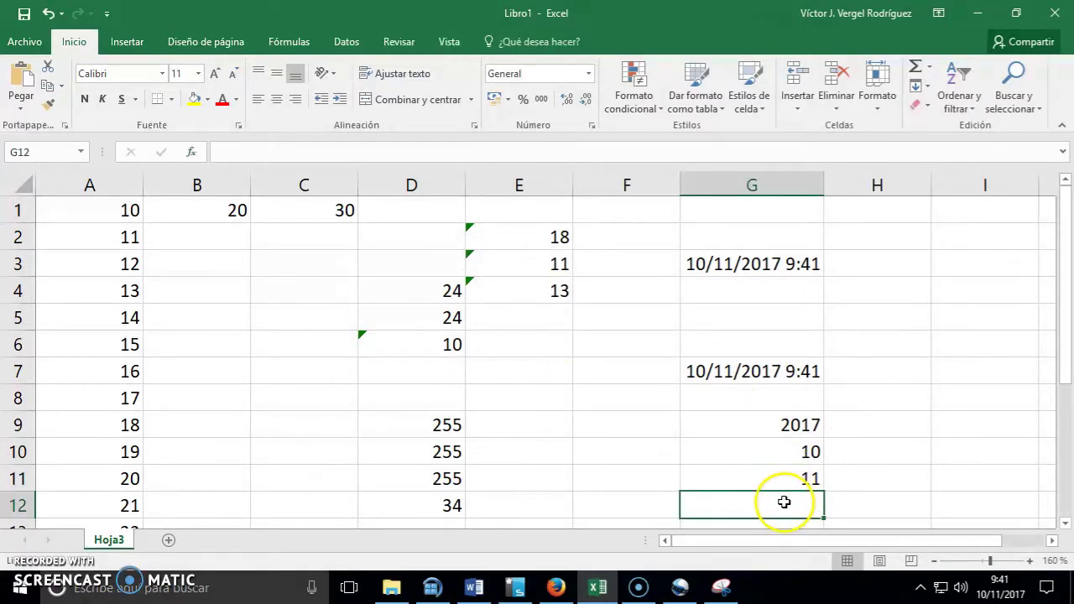
Insert =HORA(G7) into G12 so it returns hour 9.
click(191, 152)
click(290, 307)
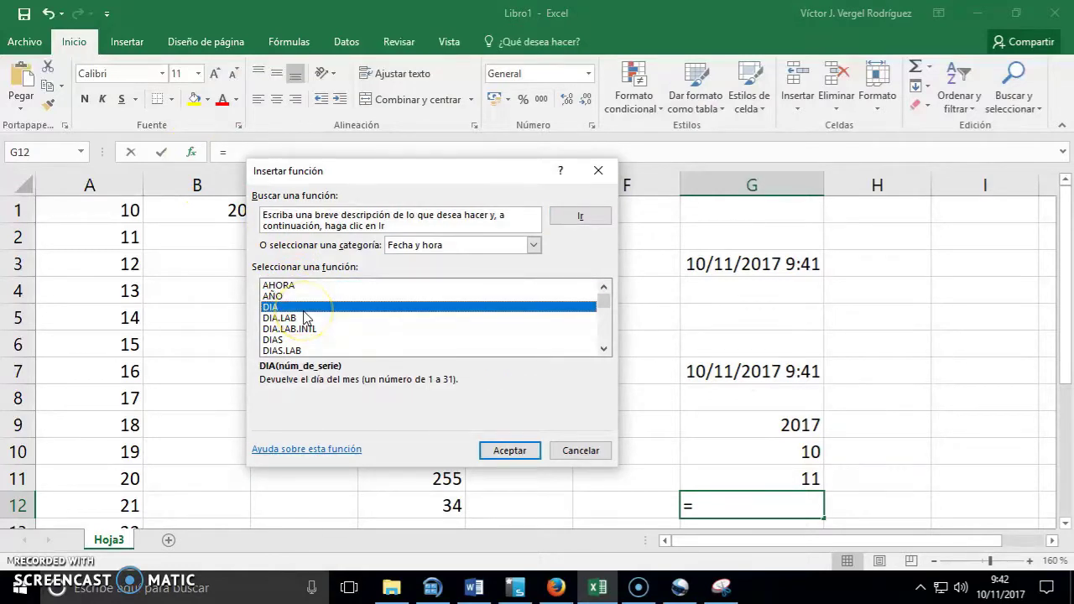
scroll(306, 327, down, 3)
click(310, 350)
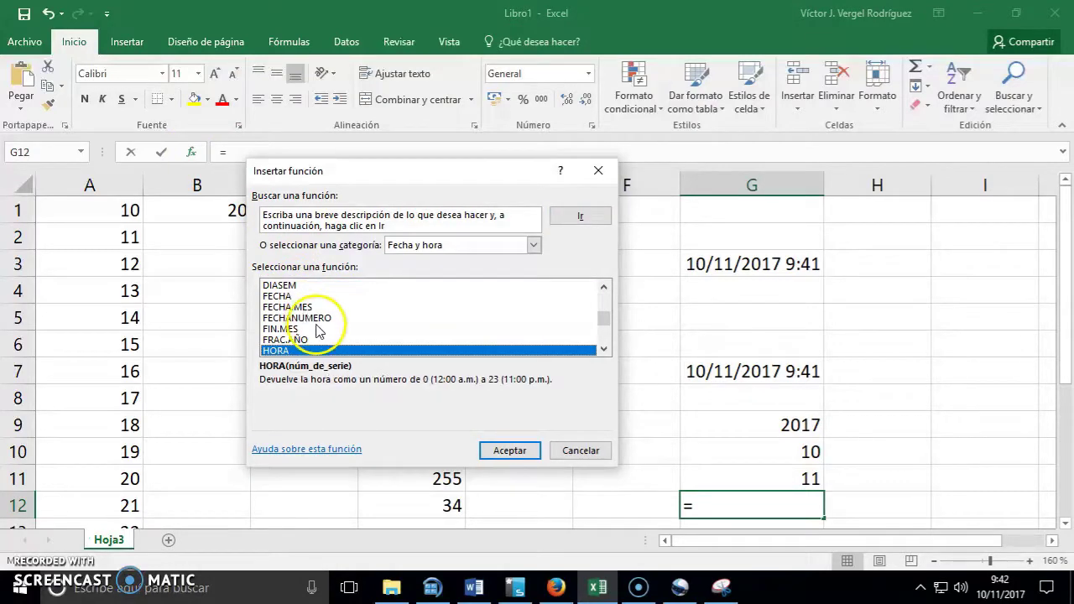
double_click(351, 352)
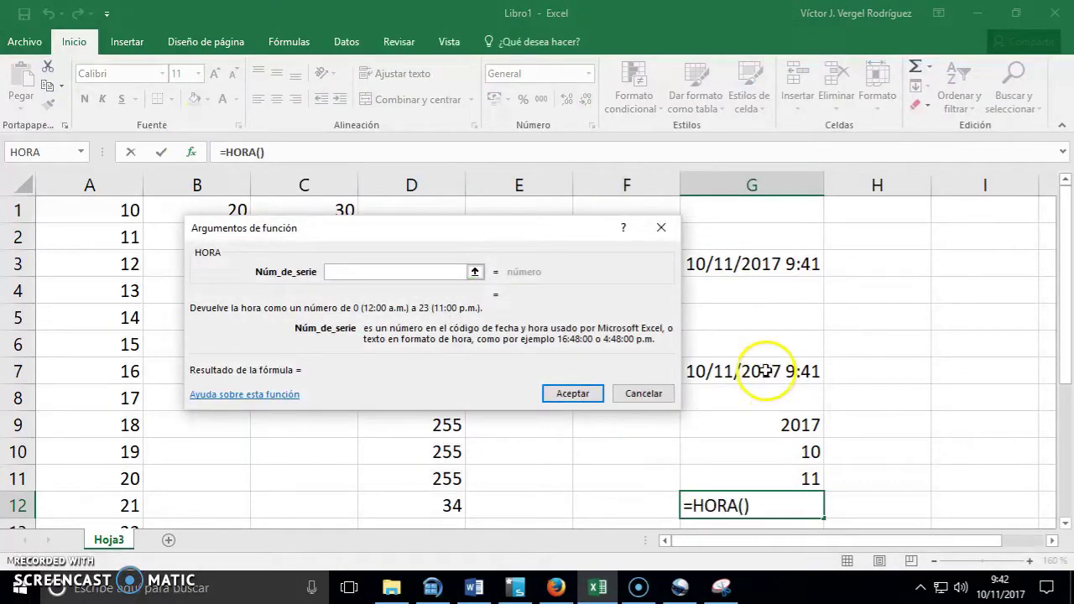
click(755, 371)
click(567, 393)
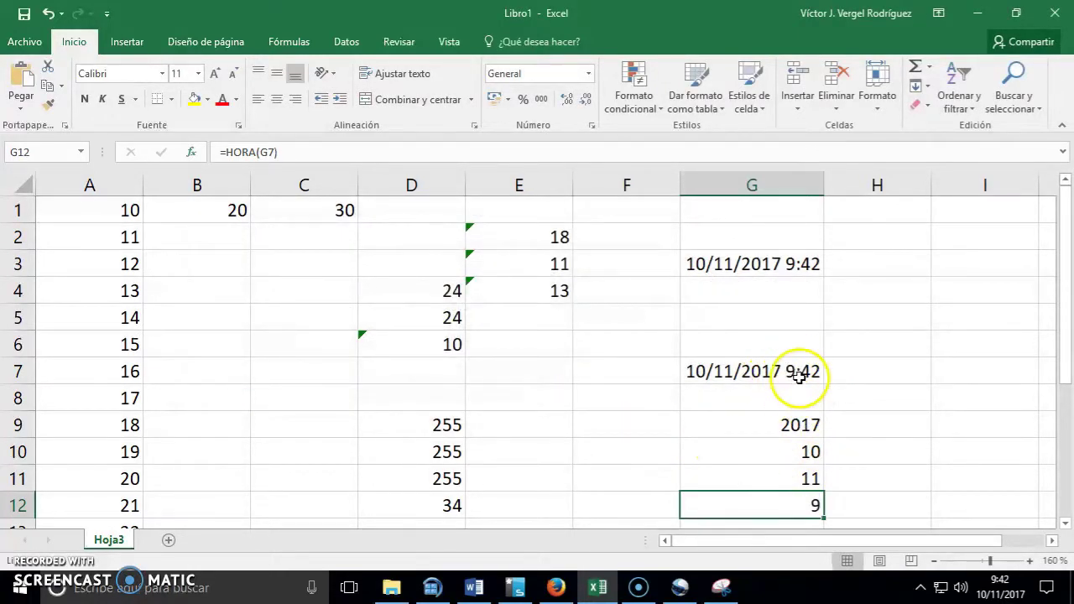
scroll(801, 380, down, 1)
scroll(801, 379, down, 1)
Insert =MINUTO(G7) into G13 returning 42, then bring up the Word notes.
click(796, 451)
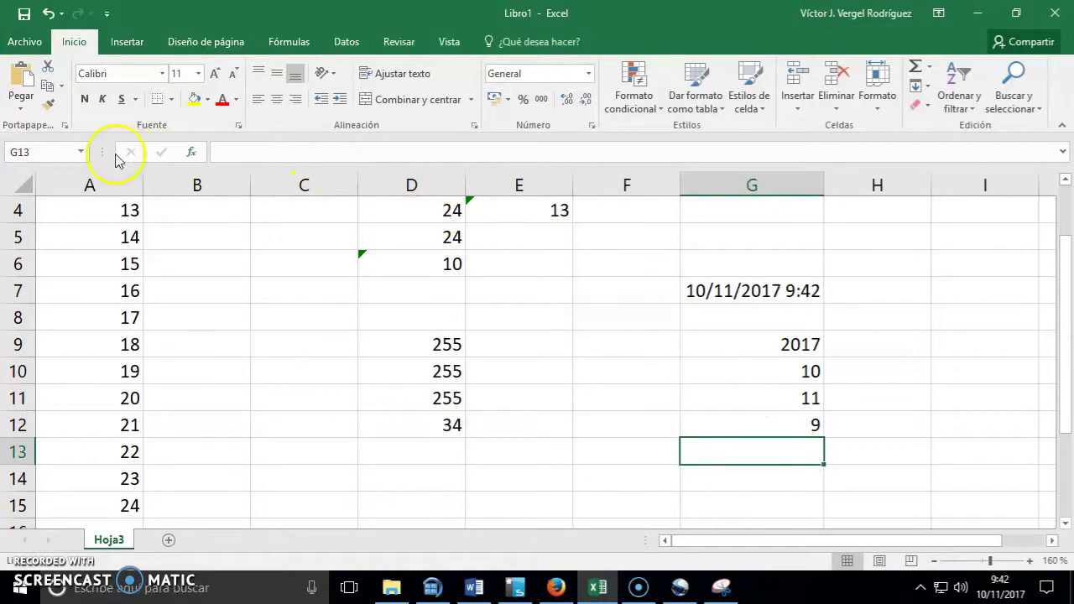
click(193, 153)
click(319, 307)
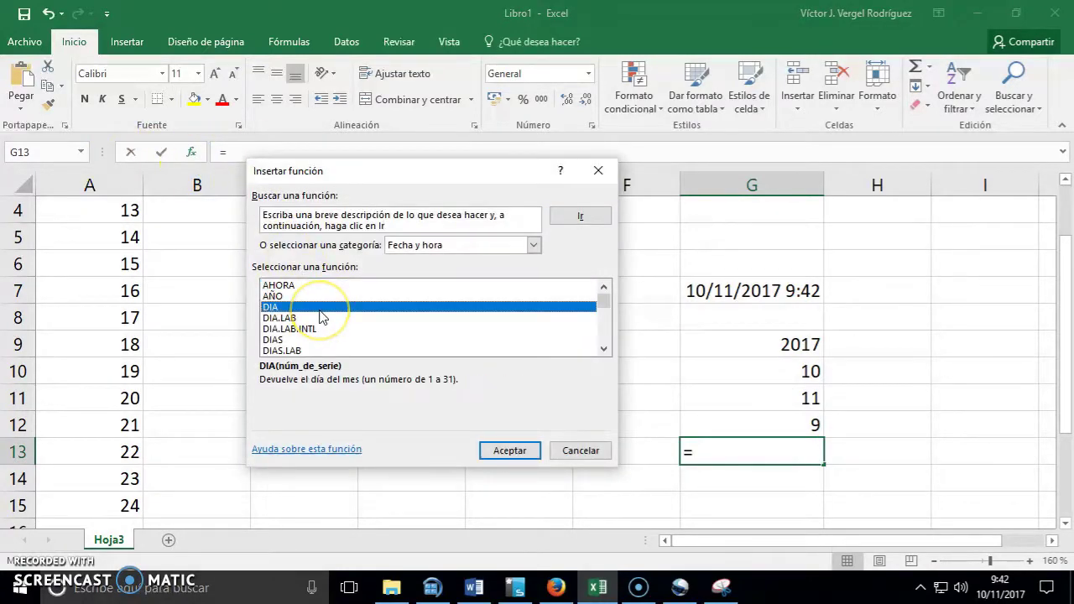
key(m)
scroll(319, 332, down, 1)
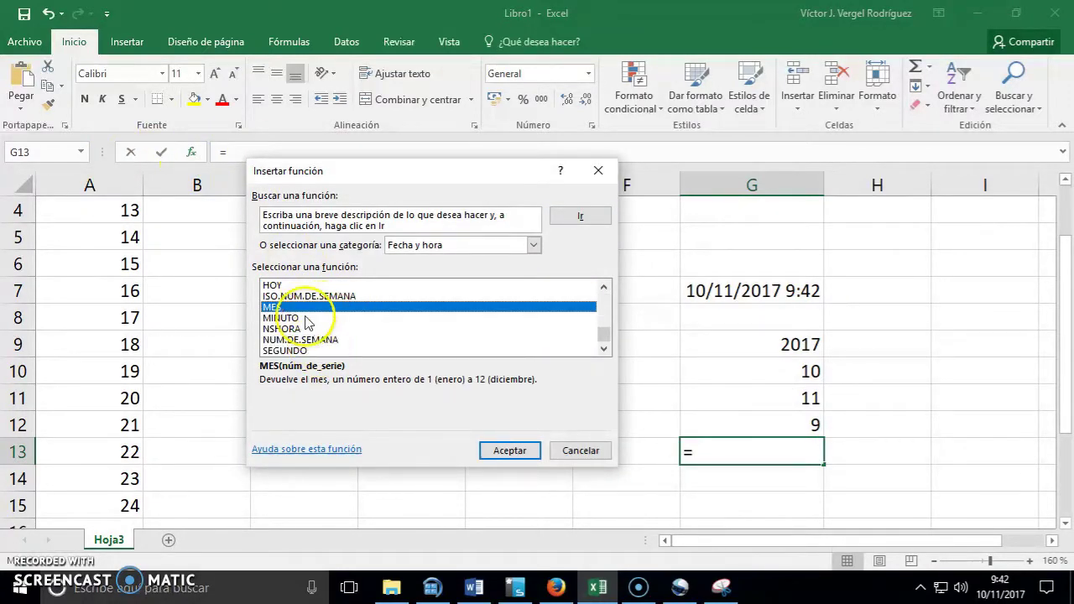
click(305, 317)
double_click(305, 318)
click(750, 291)
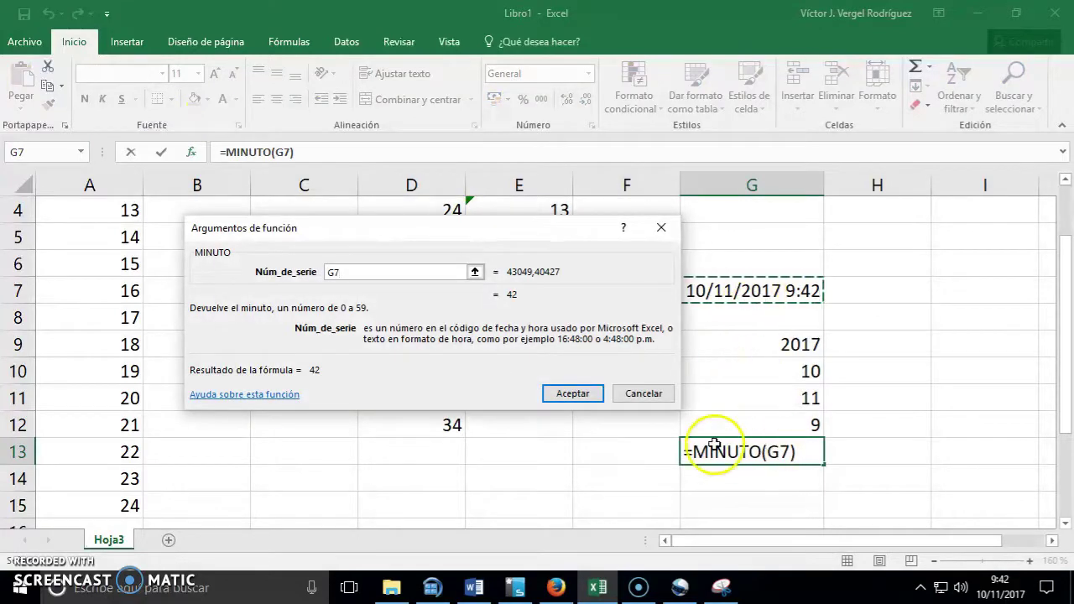
click(573, 394)
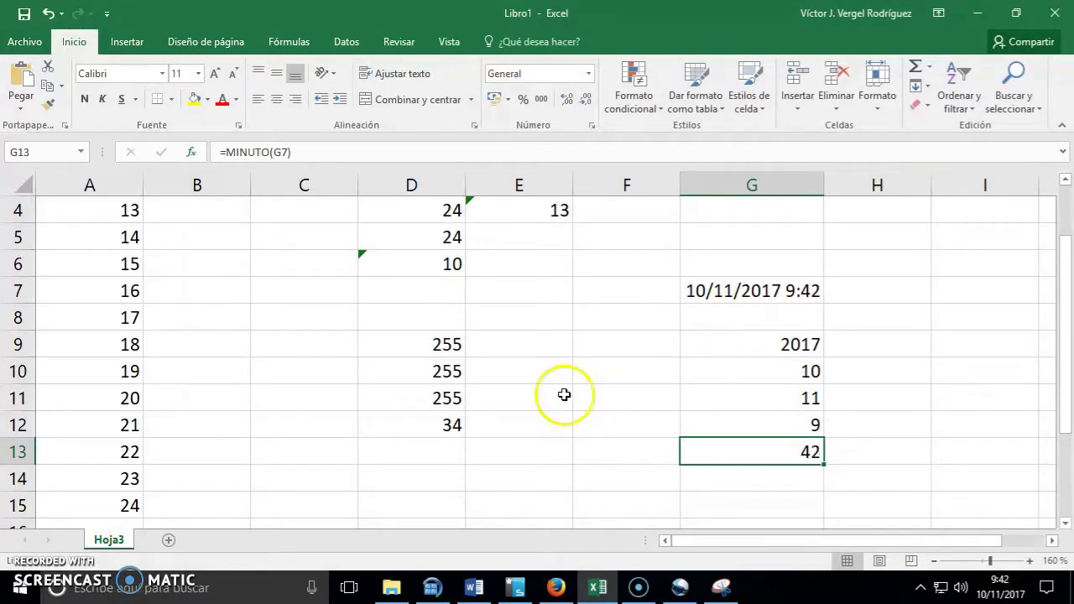
click(475, 587)
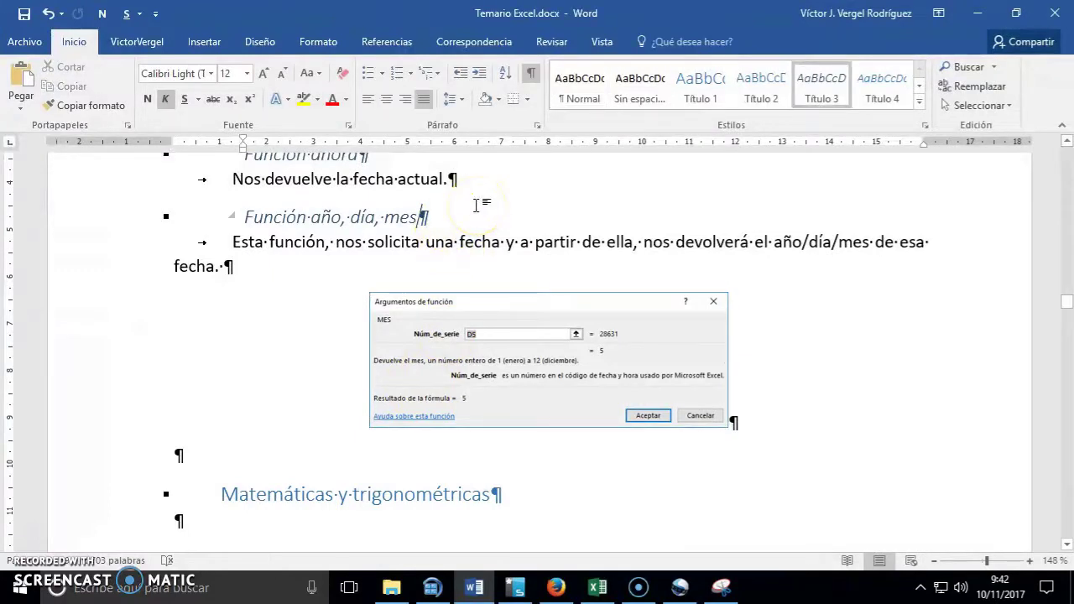
Append 'hora y minuto' to the heading and write the DIASEM weekday note.
text(, hora)
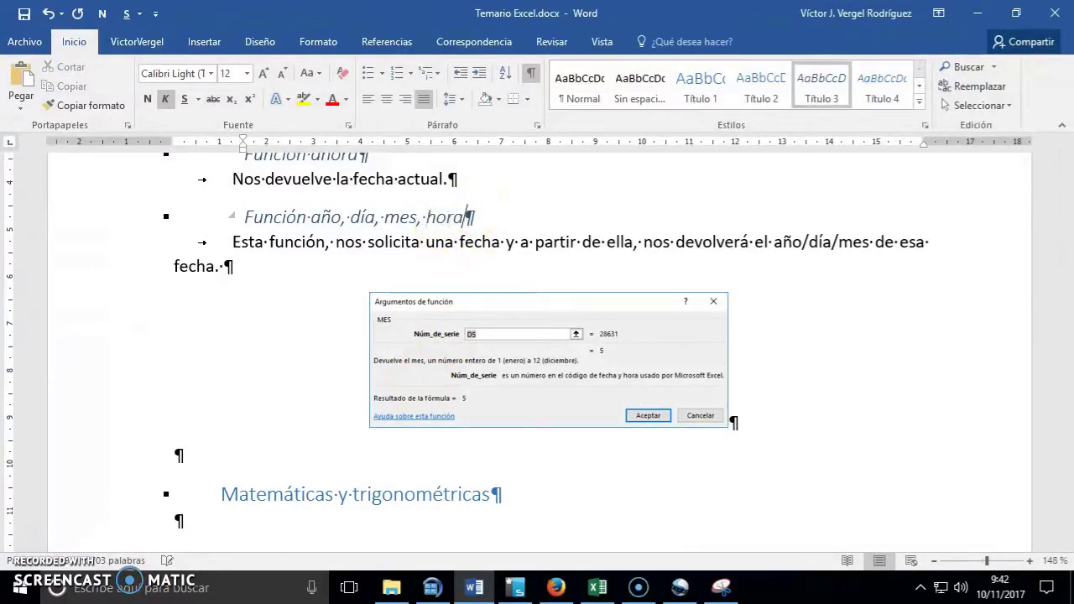
text( y minuto)
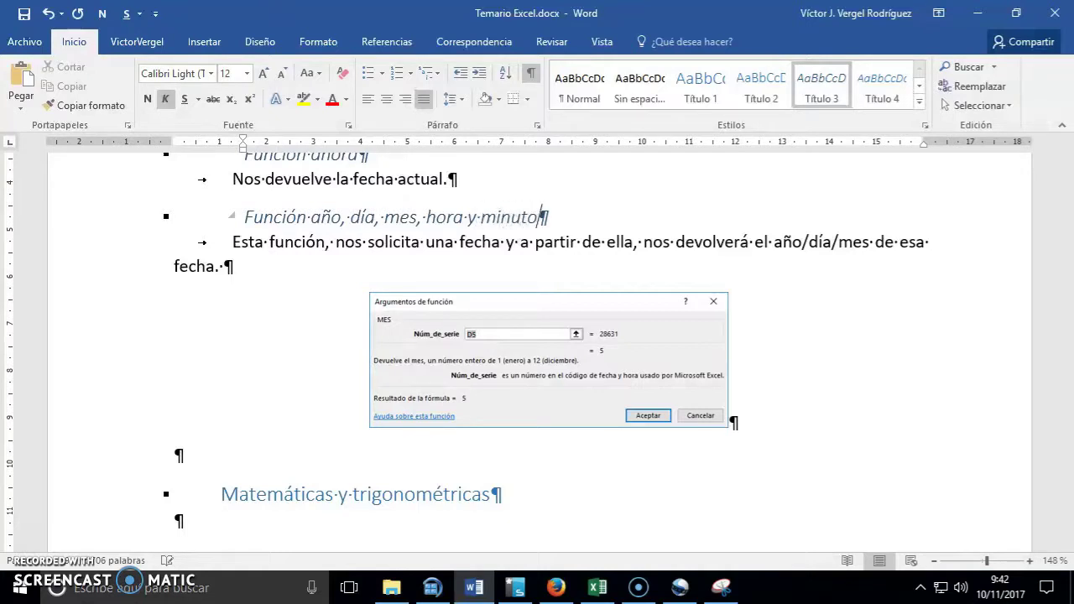
key(Down)
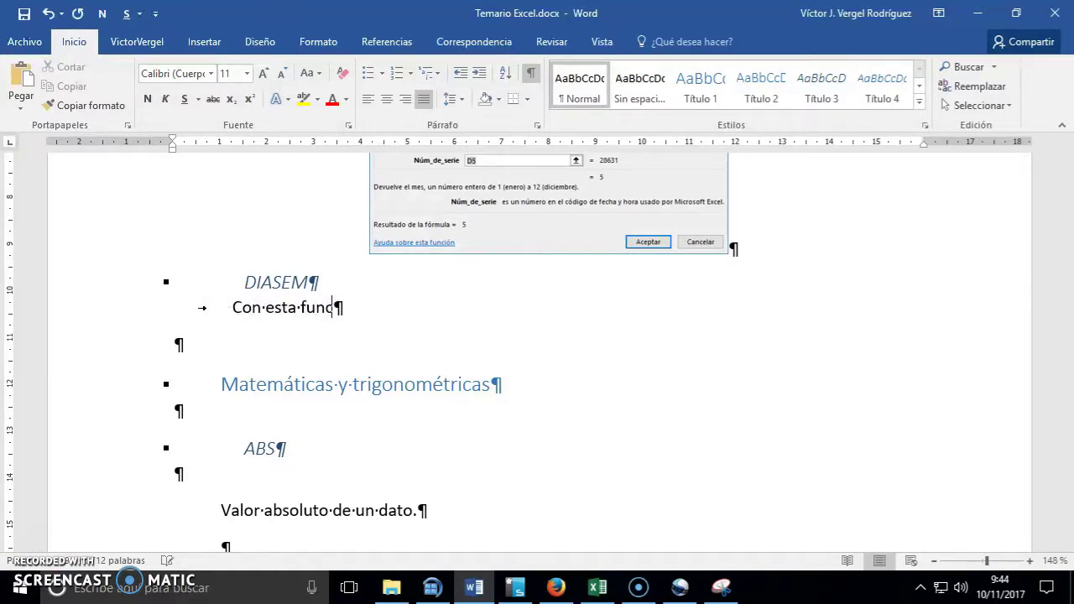
text(ión podemos calcular qué día d)
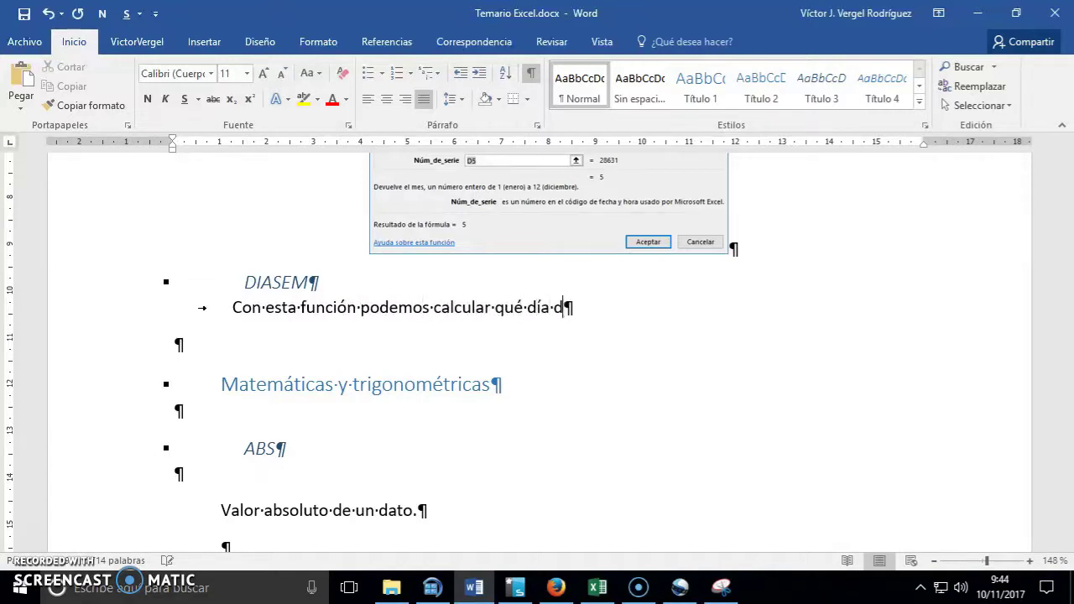
text(e la semana es el de una fecha determinada.)
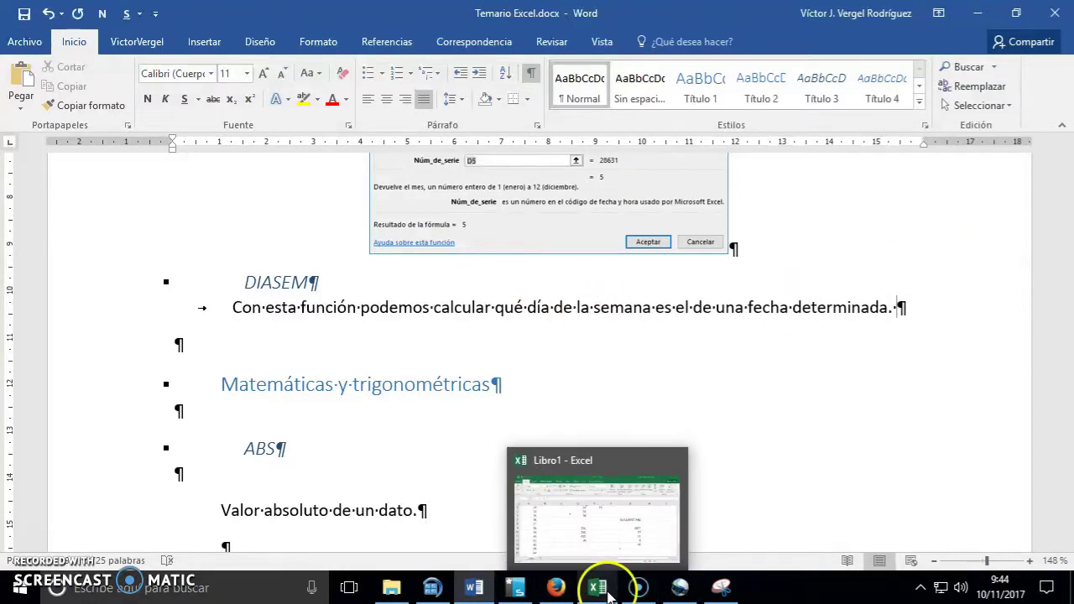
click(604, 587)
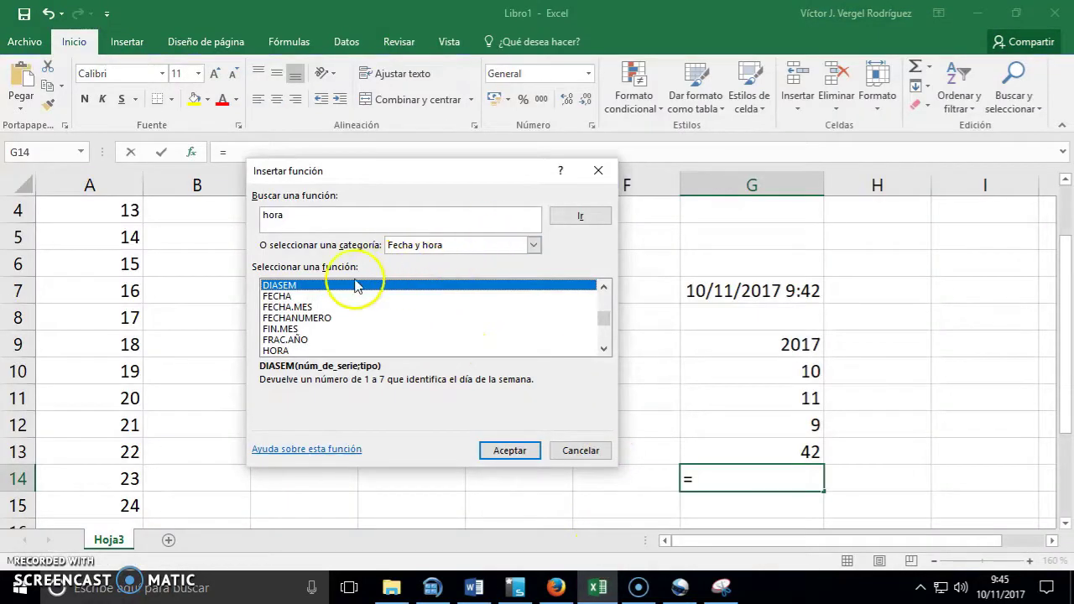
Choose DIASEM for G14 and enter a December 2000 date as Núm_de_serie.
double_click(324, 287)
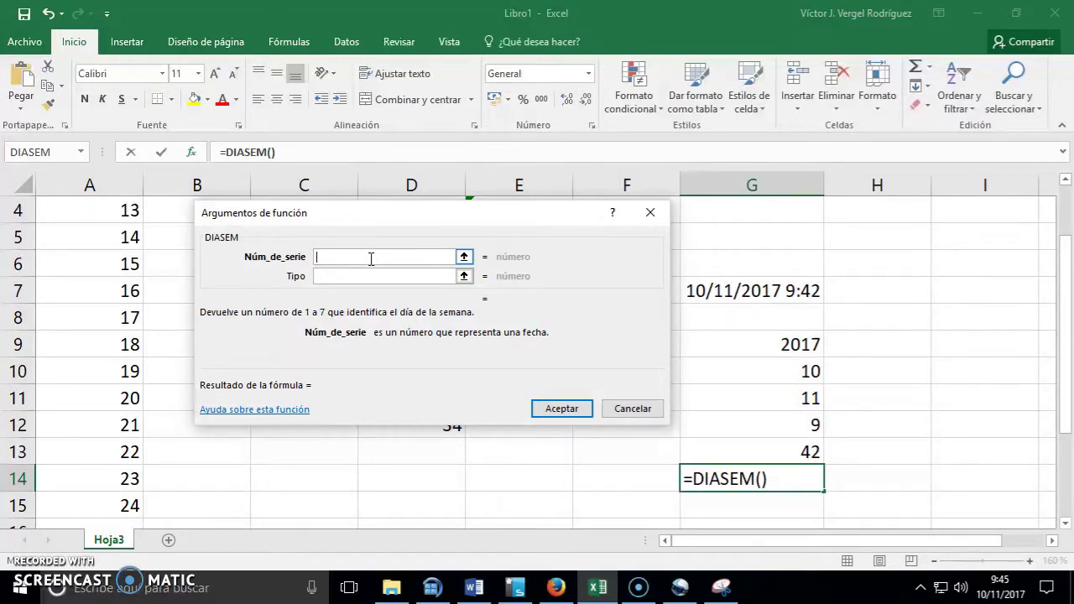
text(29)
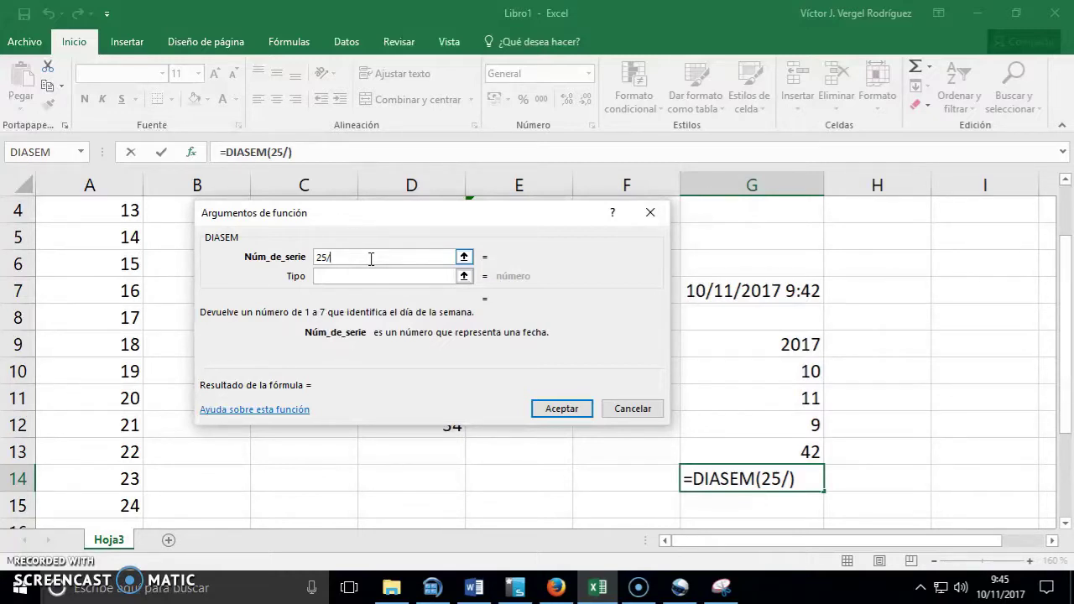
text(12/20)
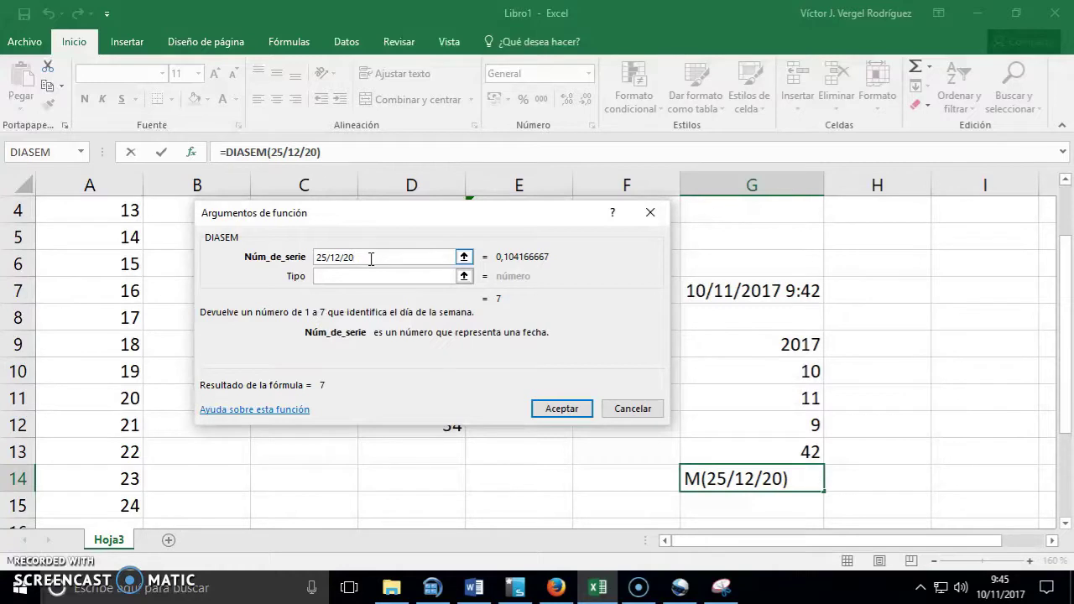
text(0)
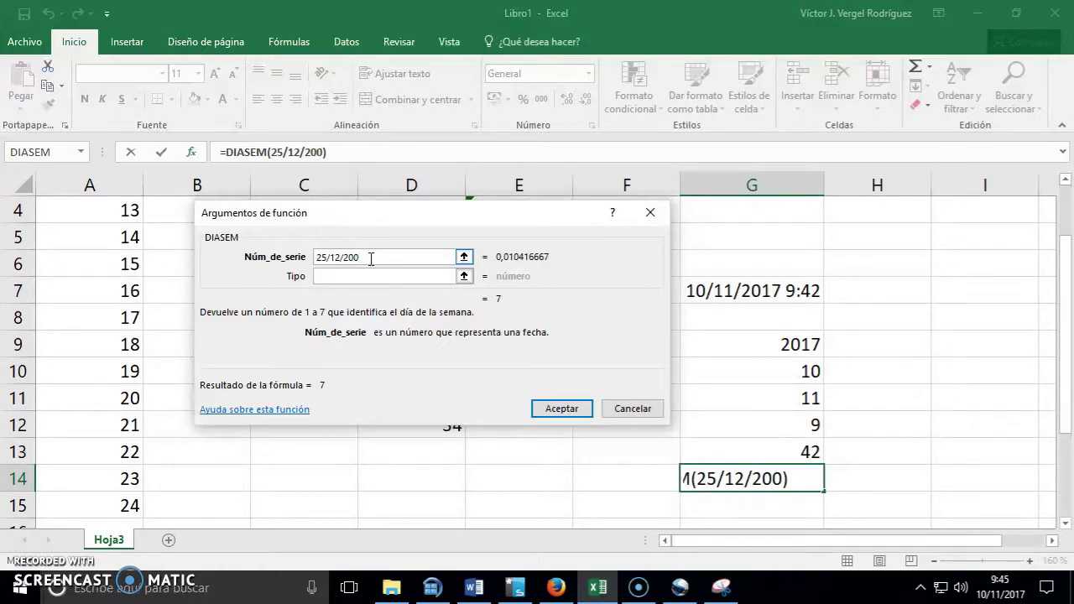
click(344, 258)
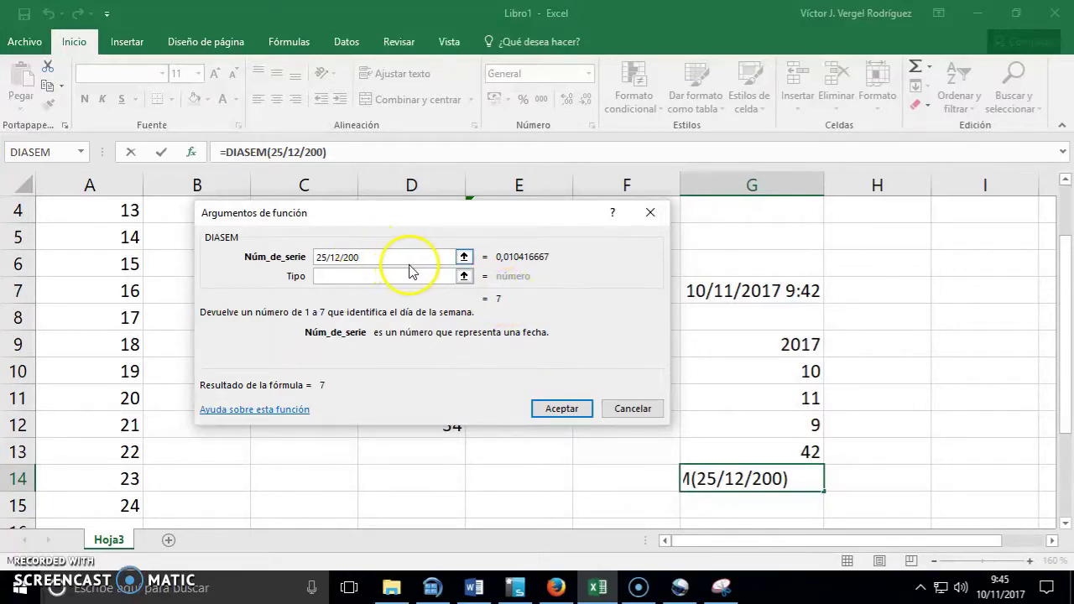
text(0)
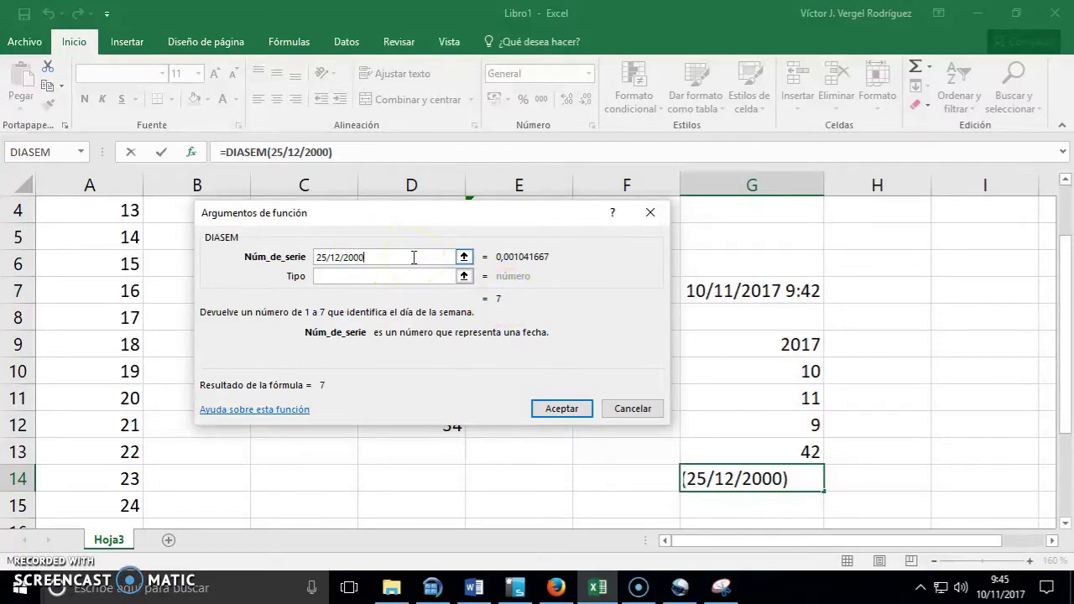
Check the Tipo help, then replace the date with 1, previewing a result of 1.
click(383, 275)
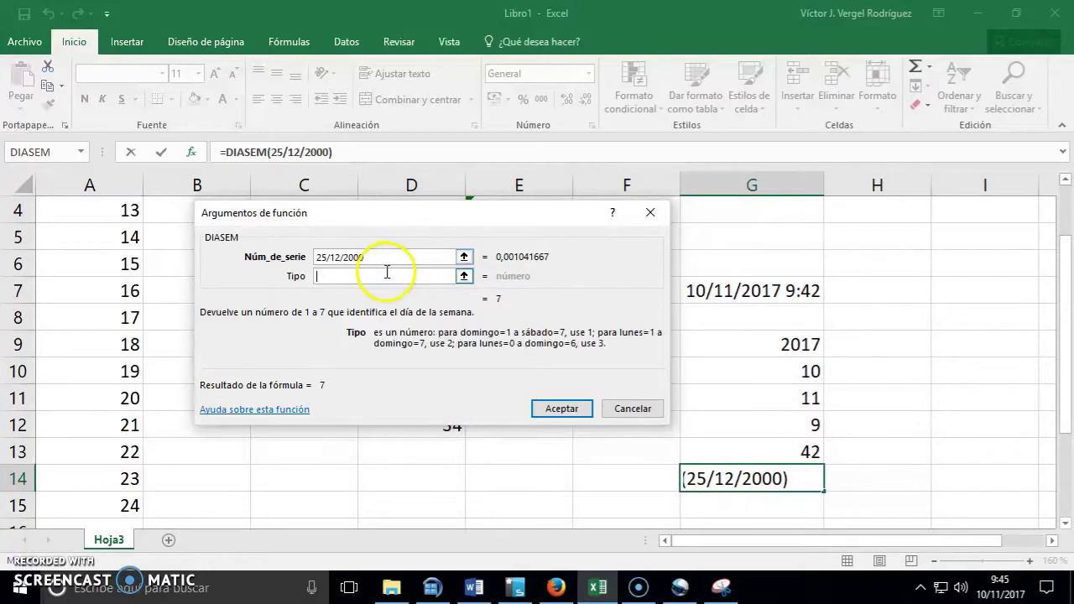
click(396, 258)
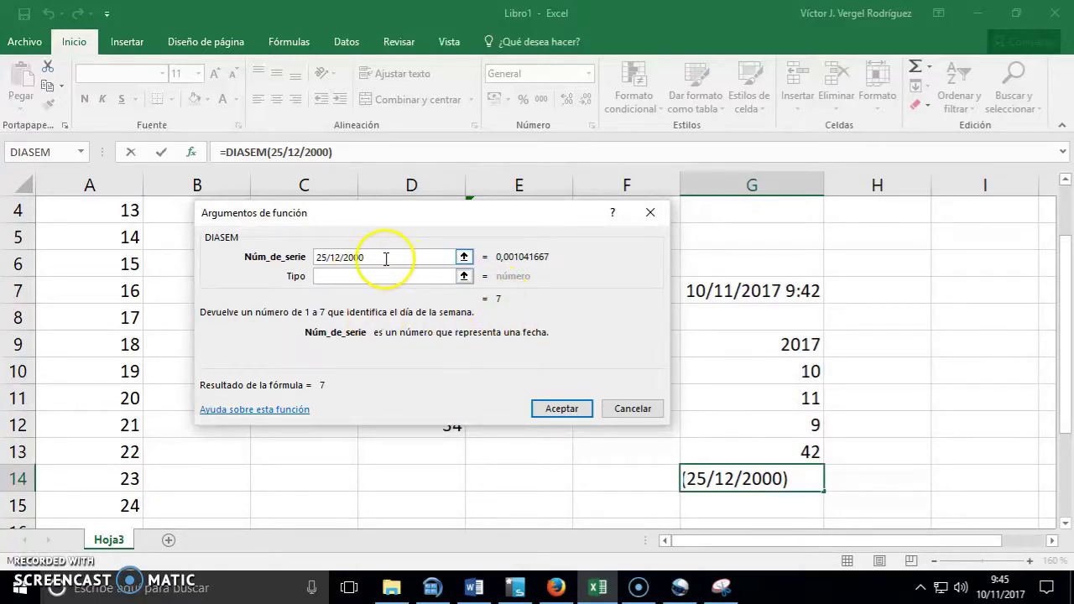
drag(383, 259, 240, 256)
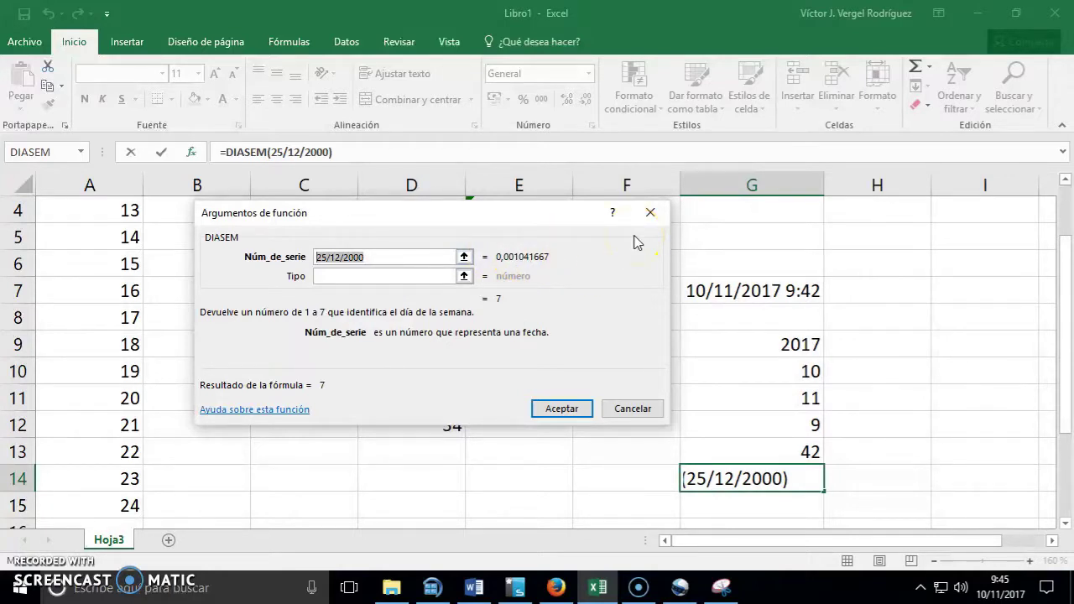
text(1/1/1)
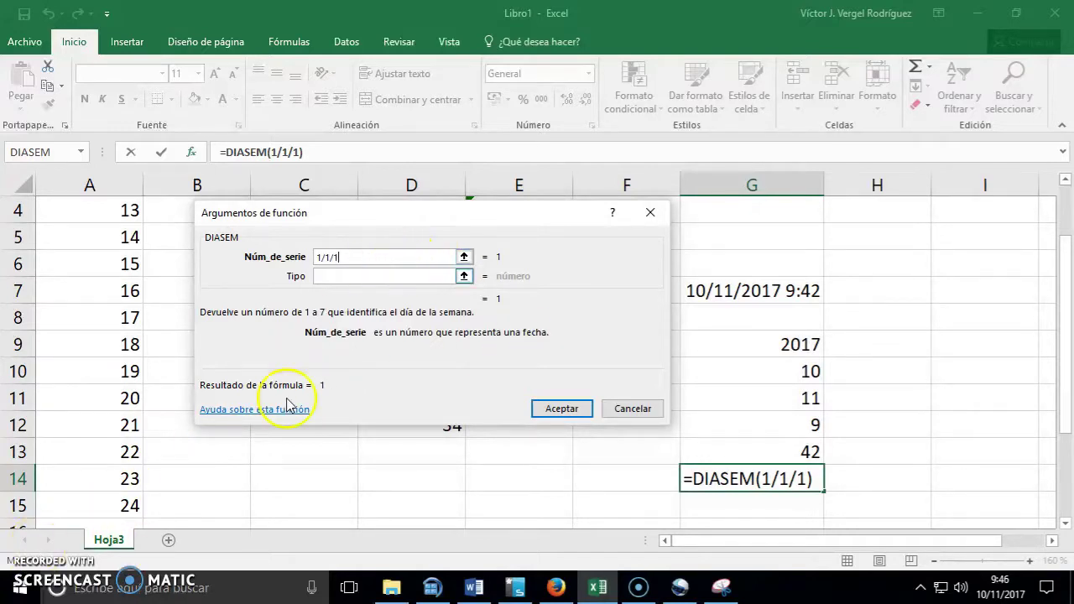
Set DIASEM's Tipo argument to 2 so weekdays count from Monday, giving 7 in G14.
key(Tab)
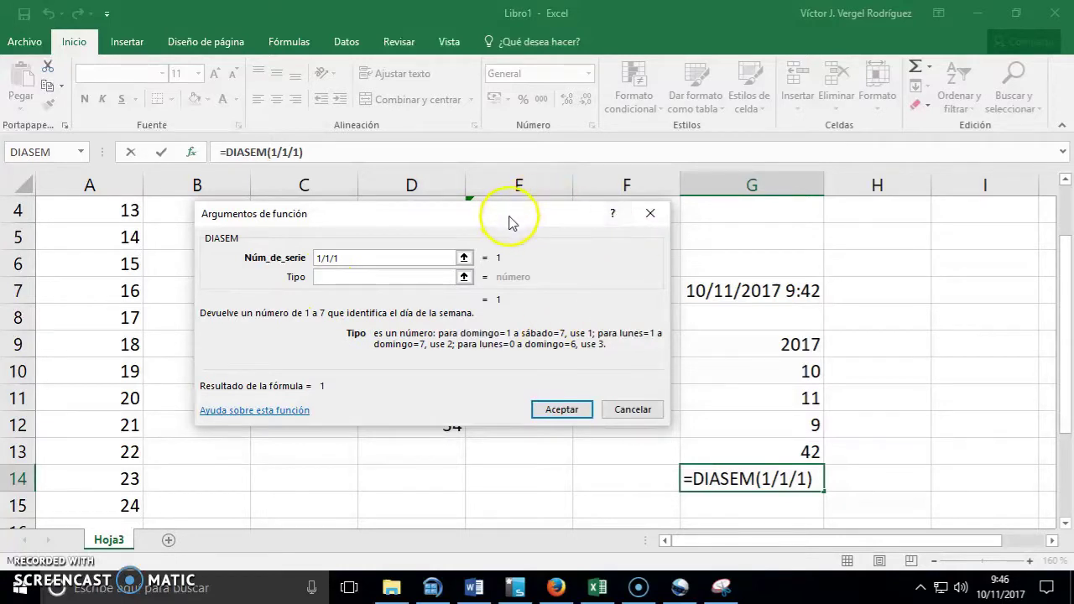
drag(511, 216, 530, 211)
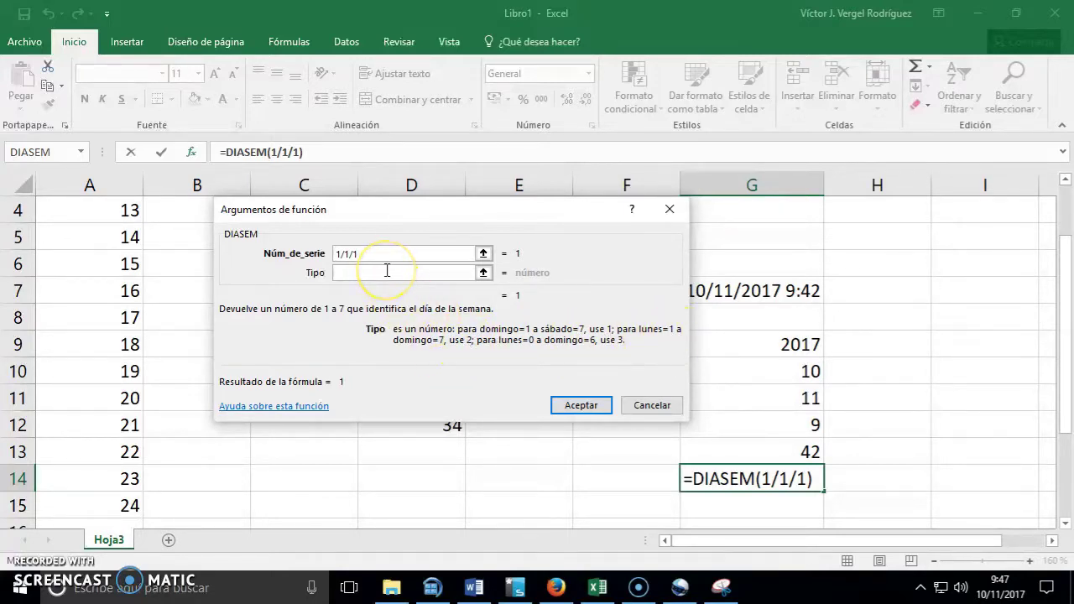
text(2)
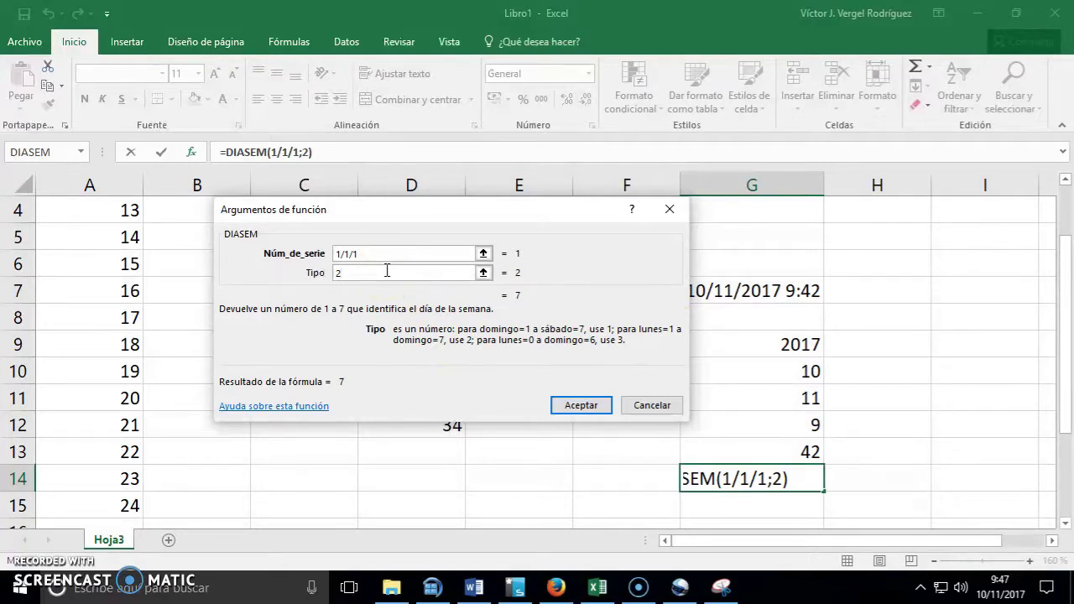
click(391, 254)
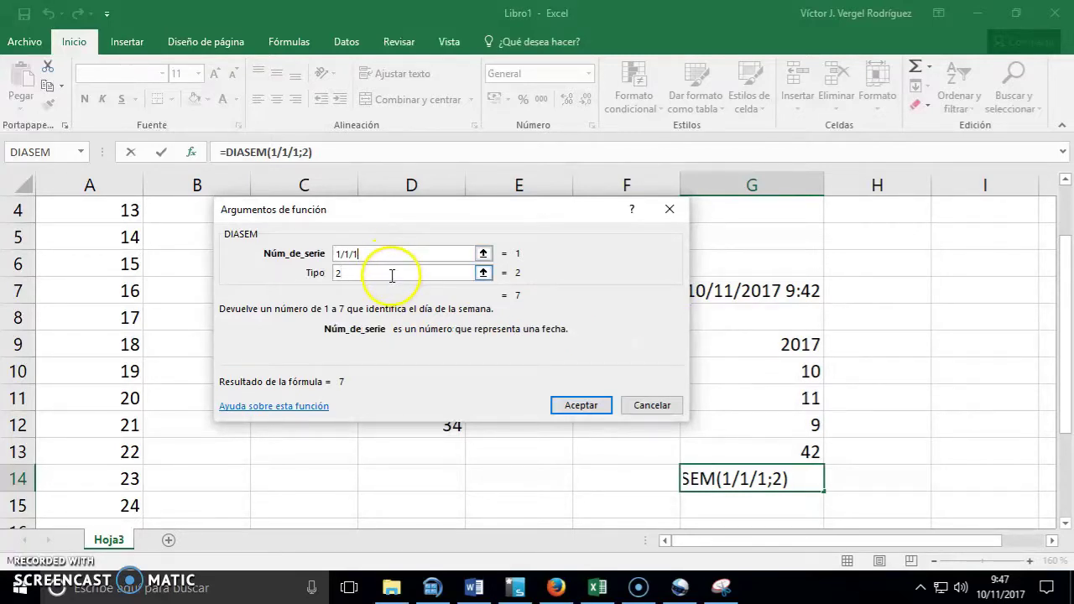
click(391, 274)
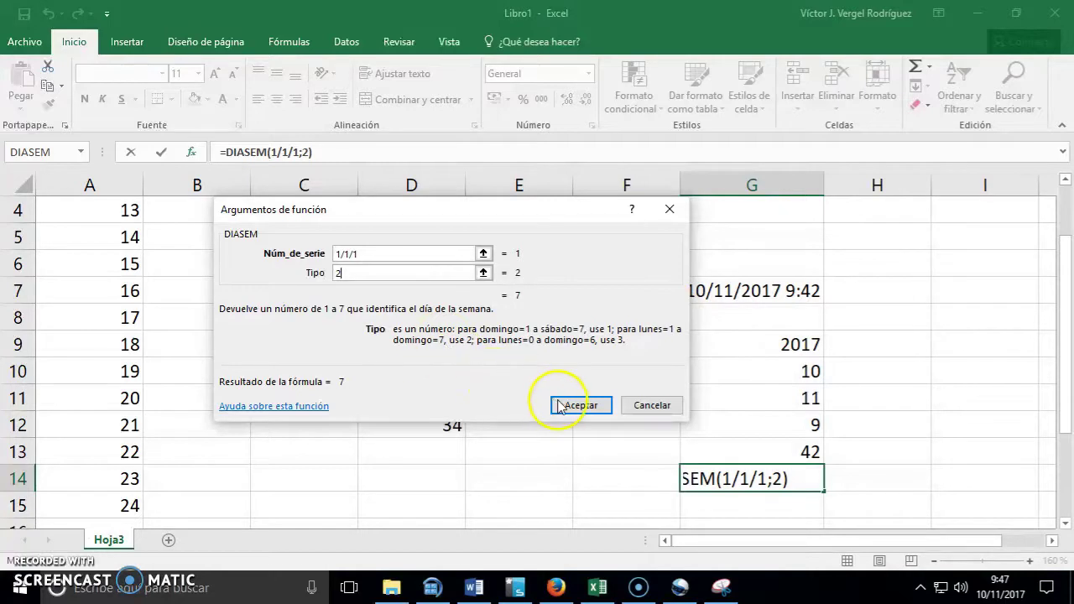
click(587, 406)
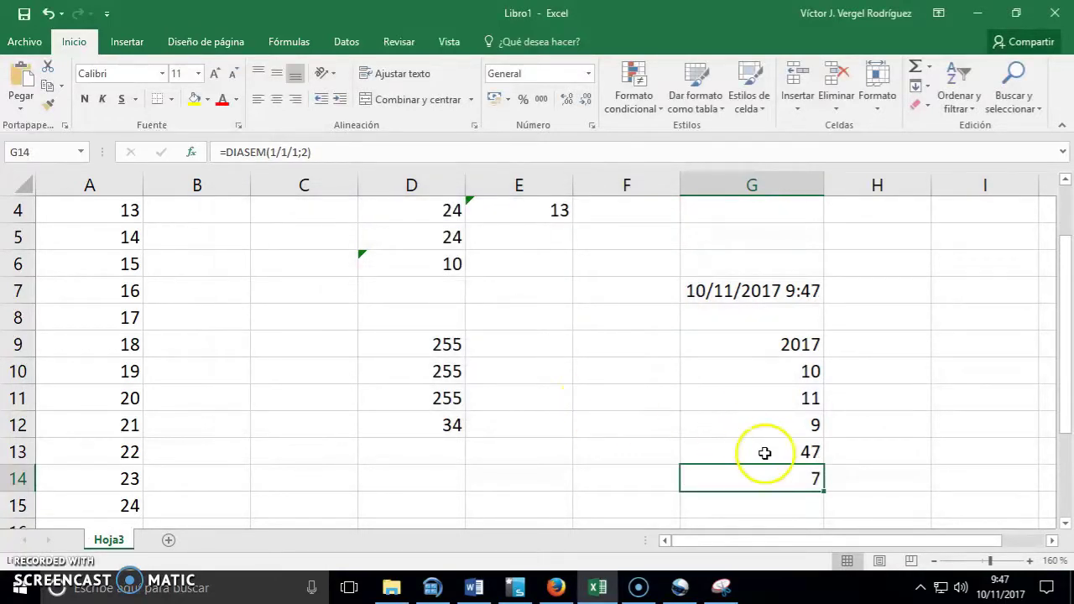
Reopen G14's DIASEM arguments, quote the date as "1/1/1", and set Tipo to 2 after trying 1.
click(192, 153)
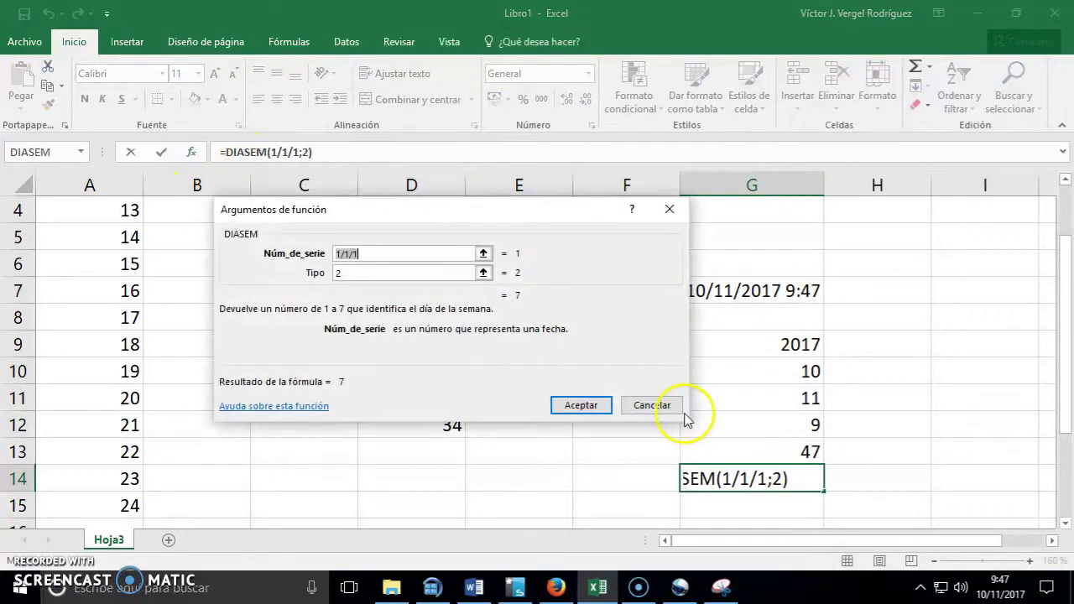
click(383, 255)
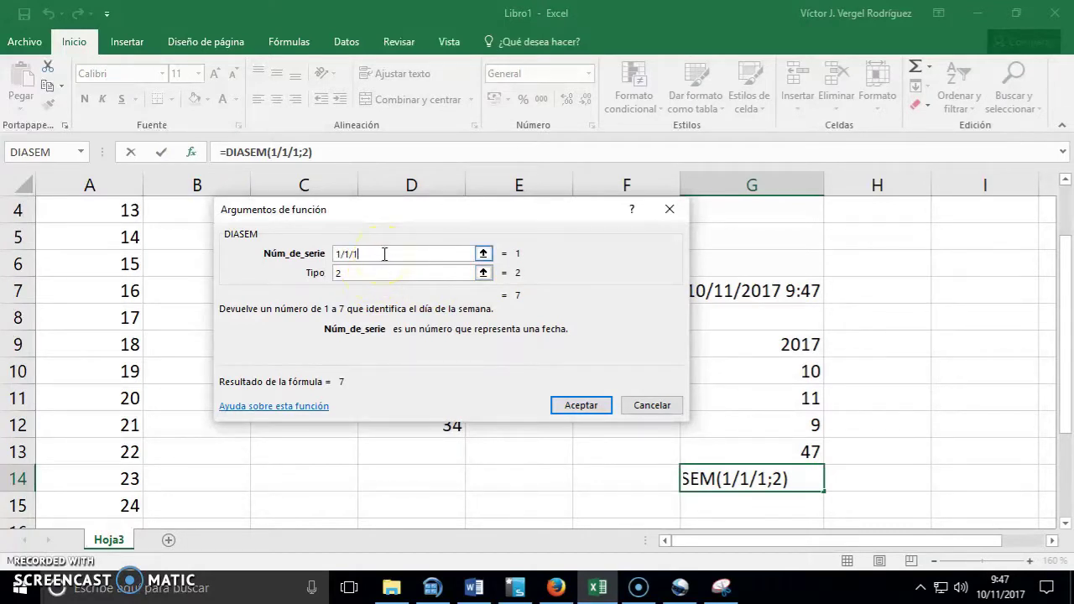
text(")
key(Home)
text(")
key(Tab)
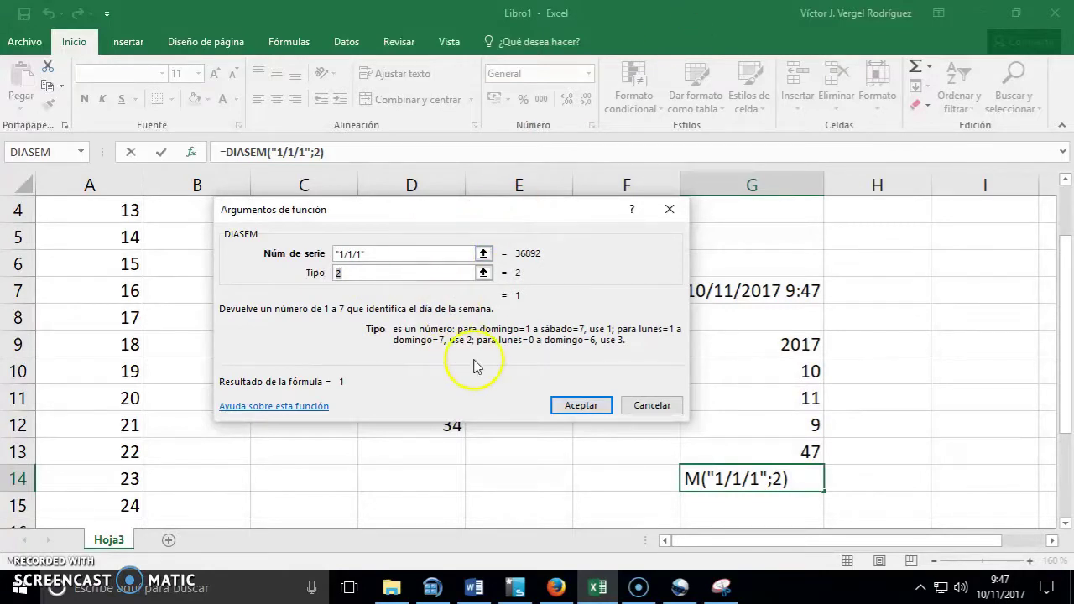
text(1)
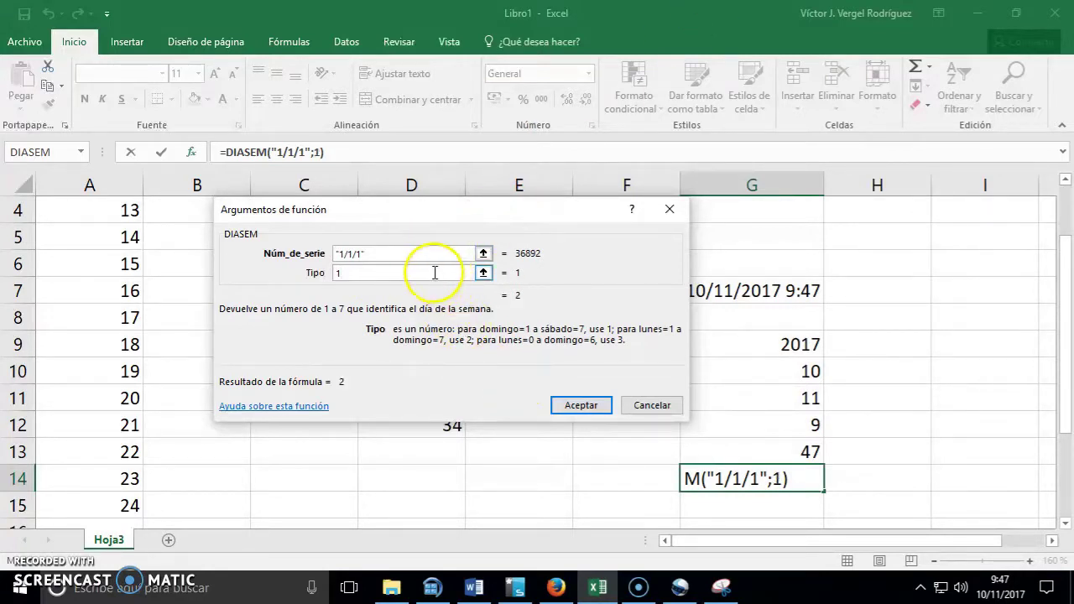
key(BackSpace)
text(2)
Review the quoted date and Tipo 2 arguments in the DIASEM dialog, which now returns 1.
click(410, 255)
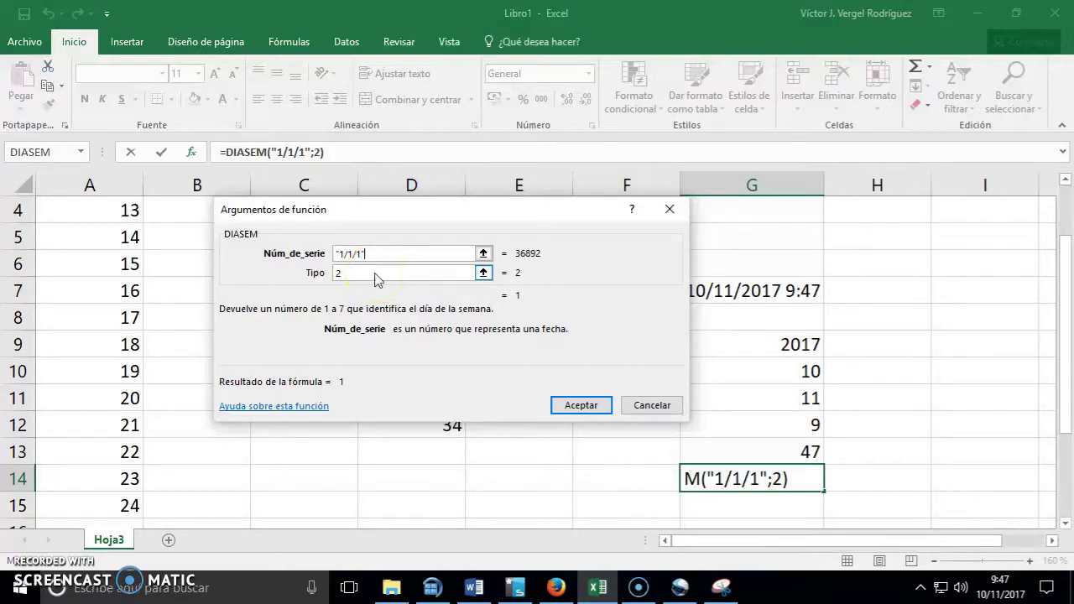
click(378, 277)
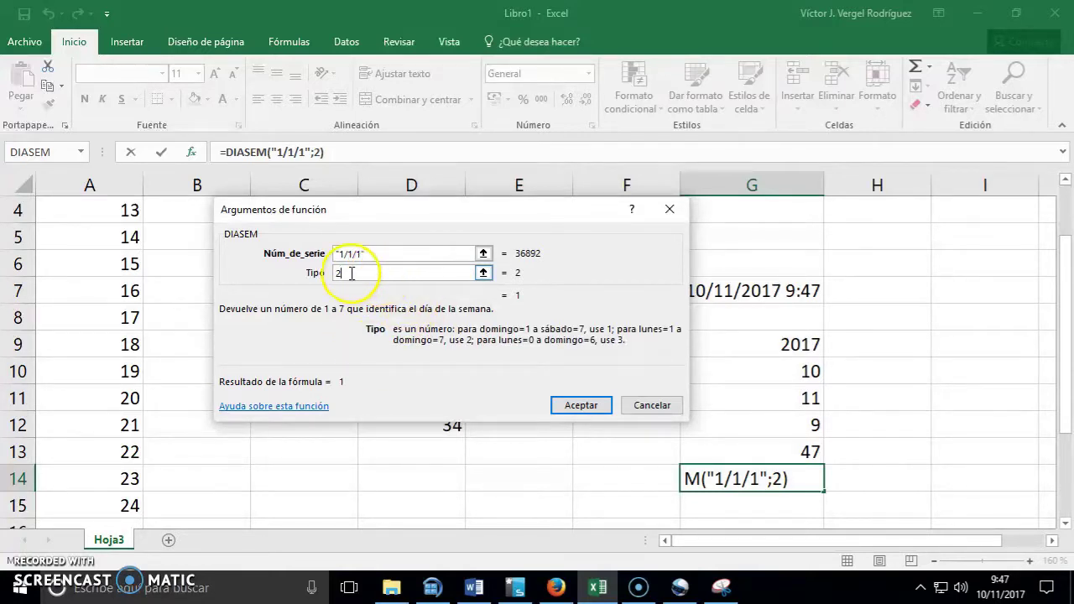
click(371, 253)
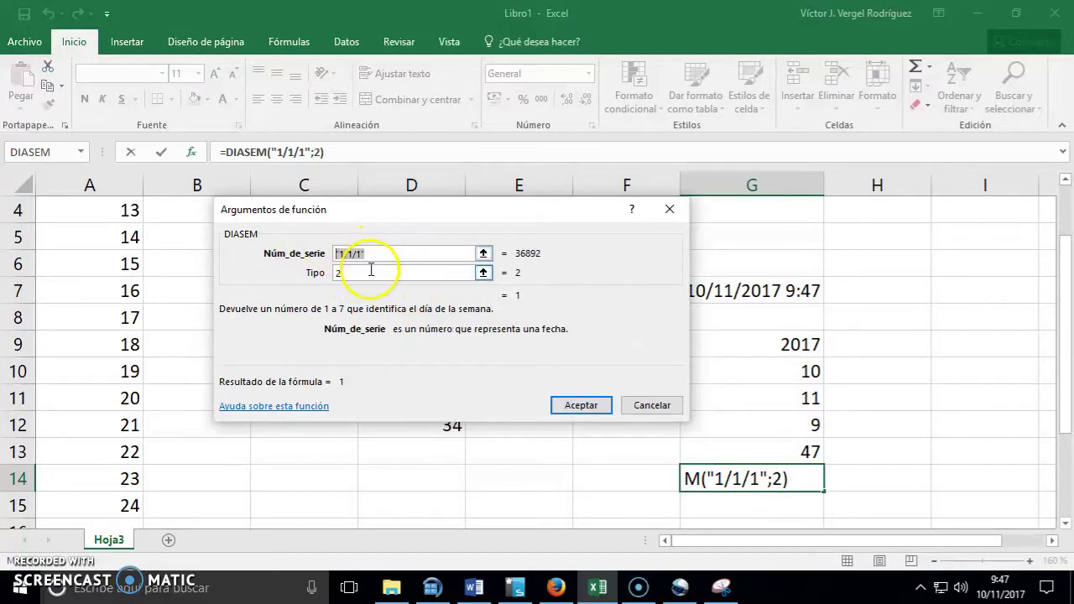
click(371, 272)
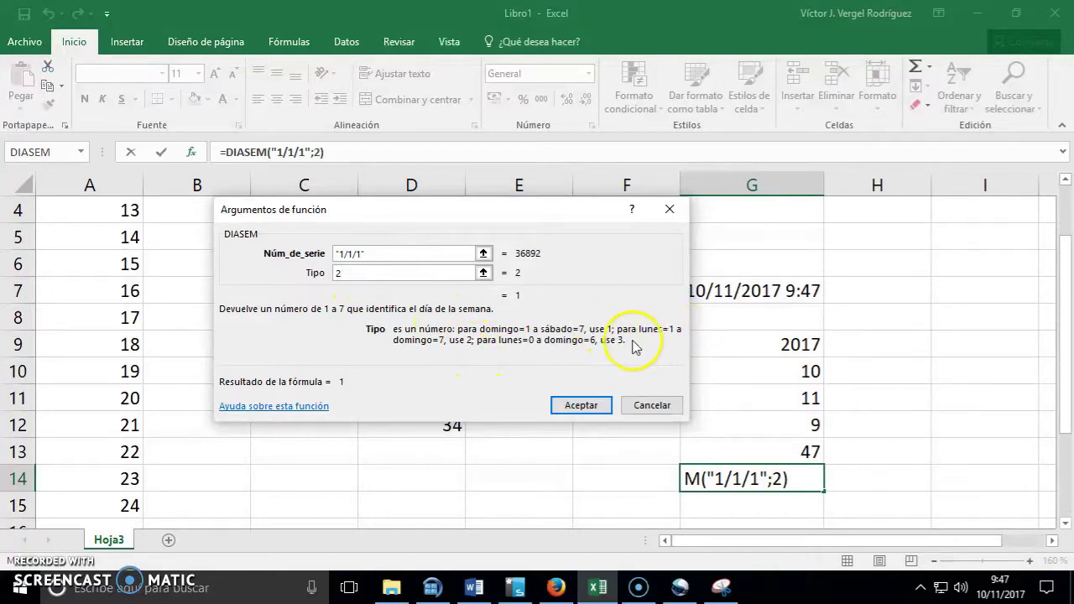
click(364, 254)
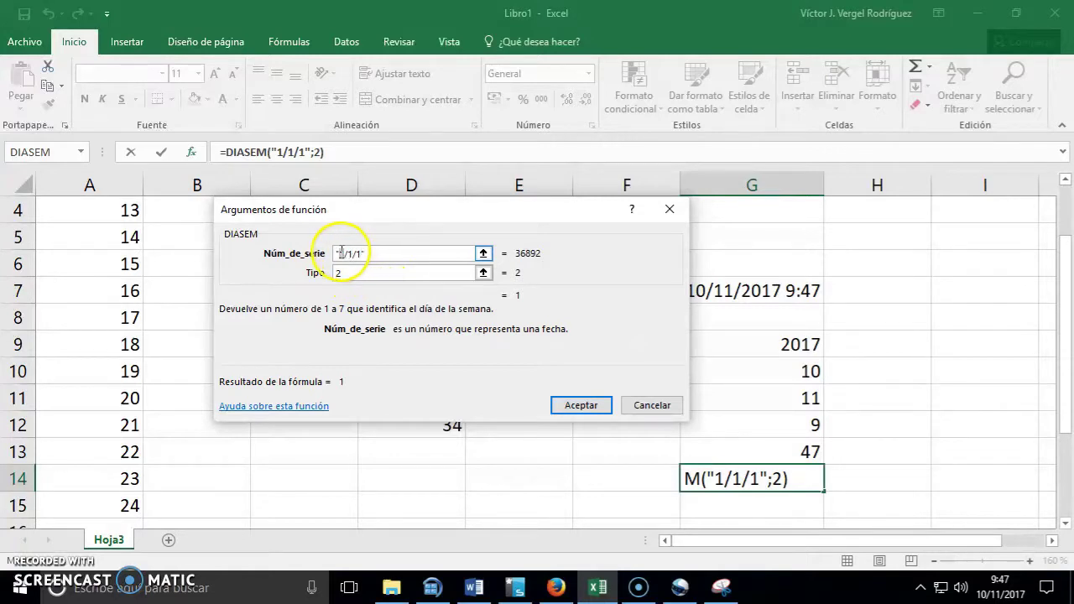
text(2)
click(405, 256)
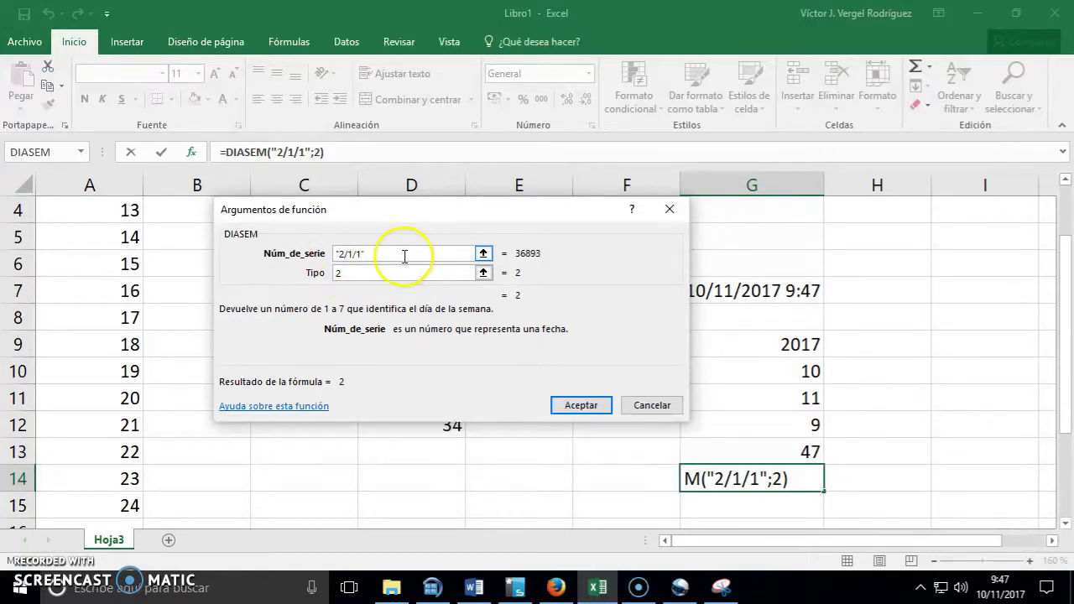
click(364, 275)
Commit the DIASEM formula, then retitle the Word heading to 'Función ahora/hoy'.
key(Return)
click(474, 588)
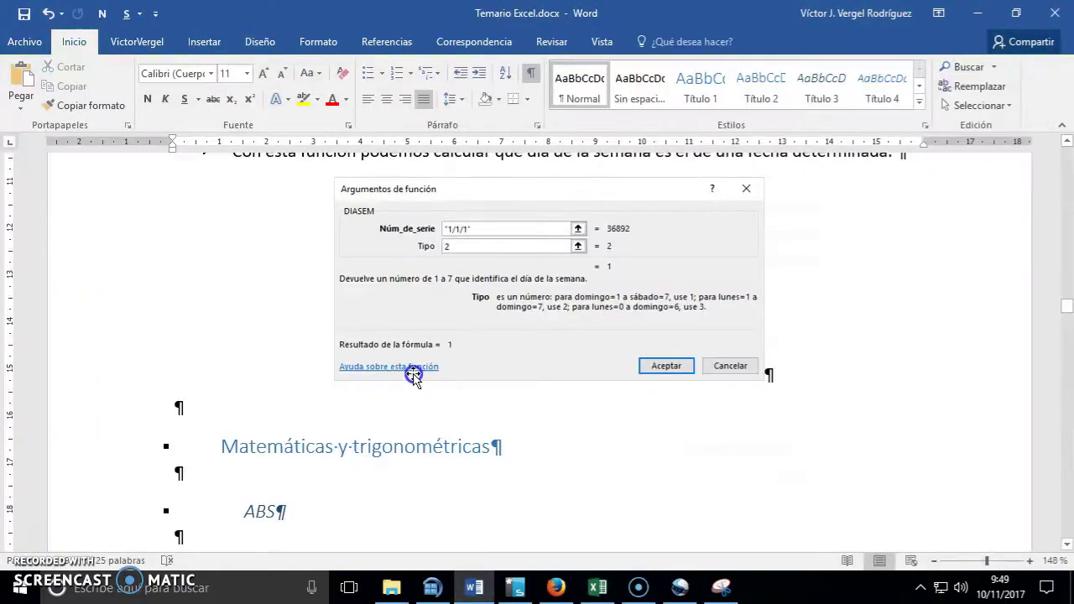
scroll(413, 374, up, 6)
scroll(413, 373, up, 4)
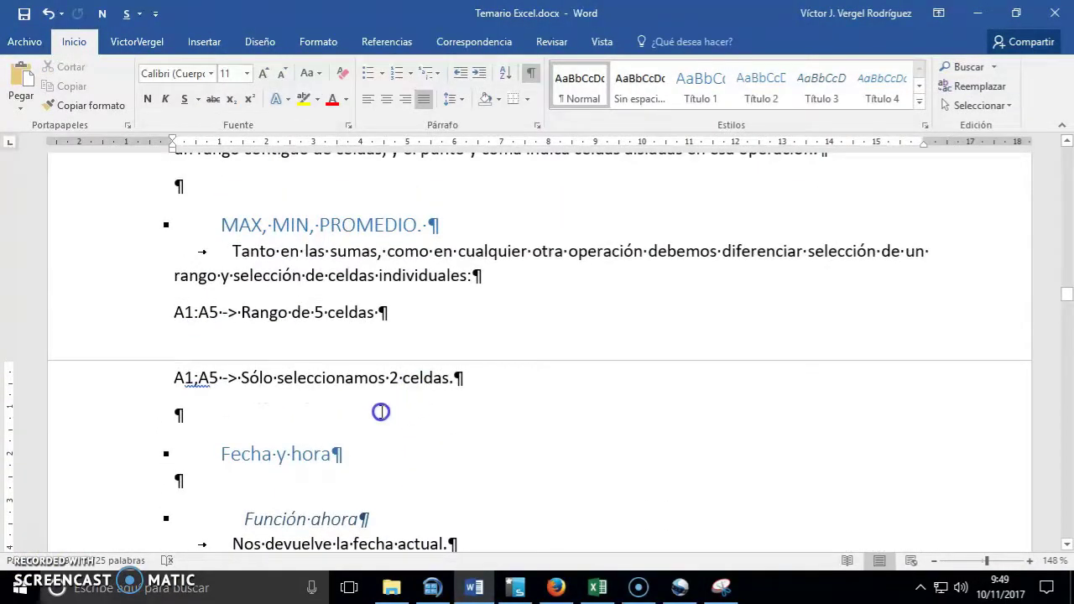
scroll(395, 420, down, 3)
click(553, 406)
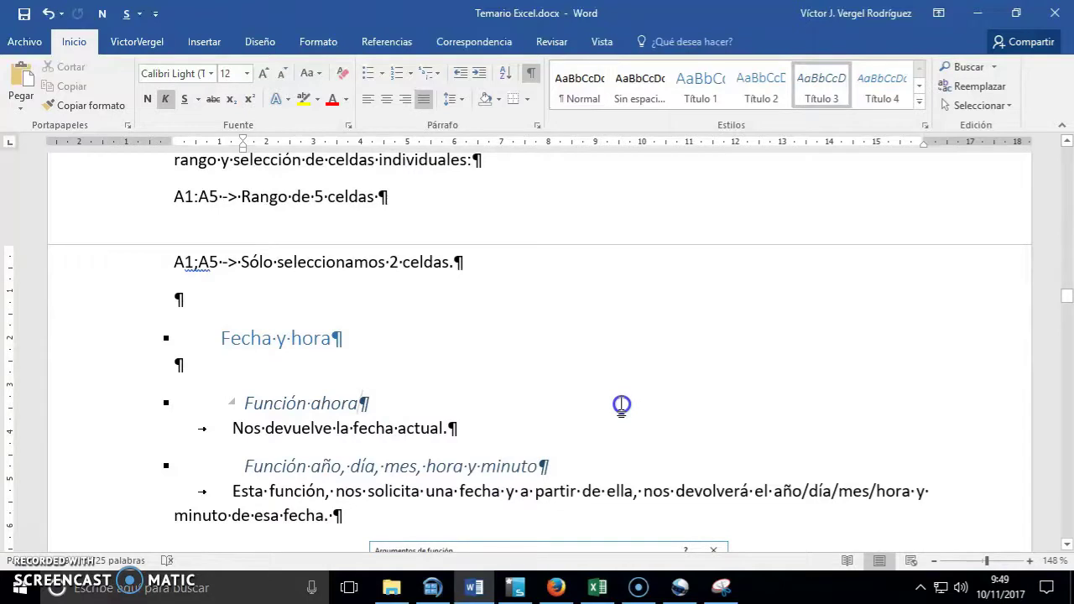
text((/)
text(hora)
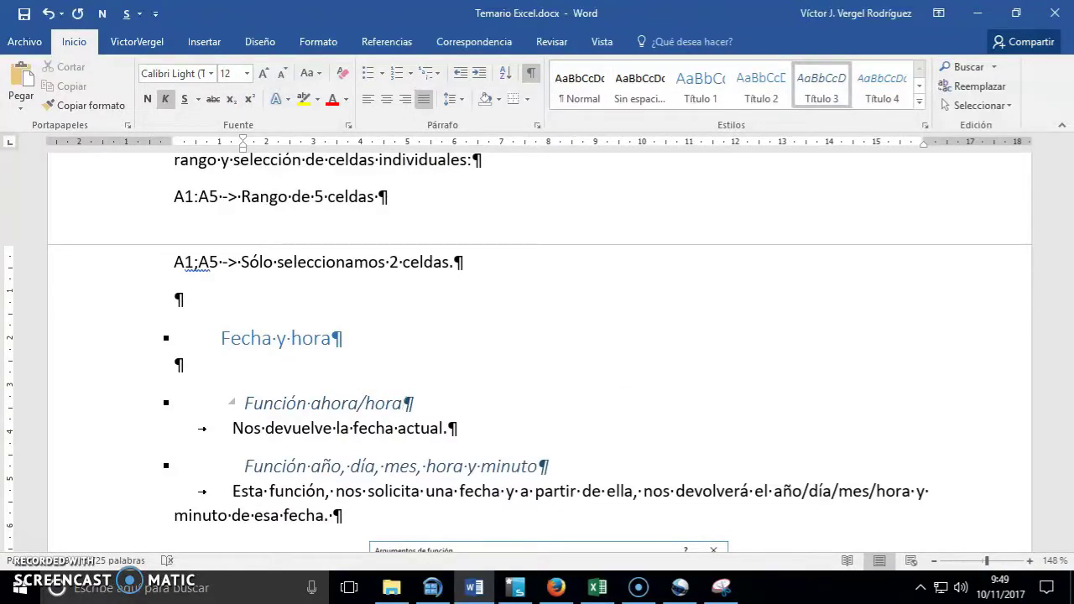
click(621, 404)
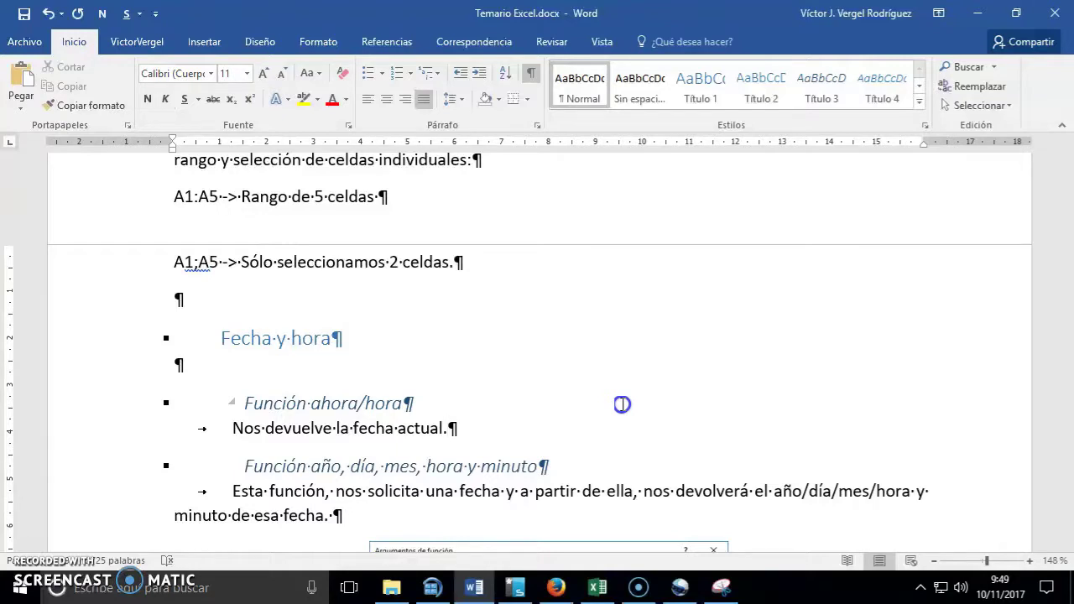
double_click(621, 404)
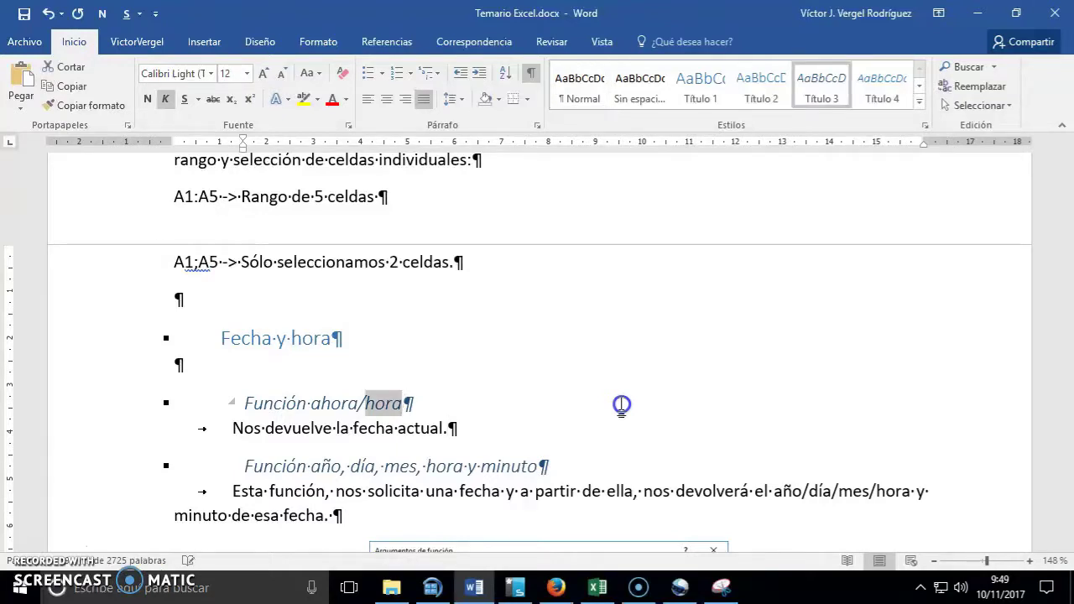
text(hoy)
Extend the fecha actual line: ahora includes minutes and seconds, hoy doesn't; then check G15 in Excel.
click(621, 405)
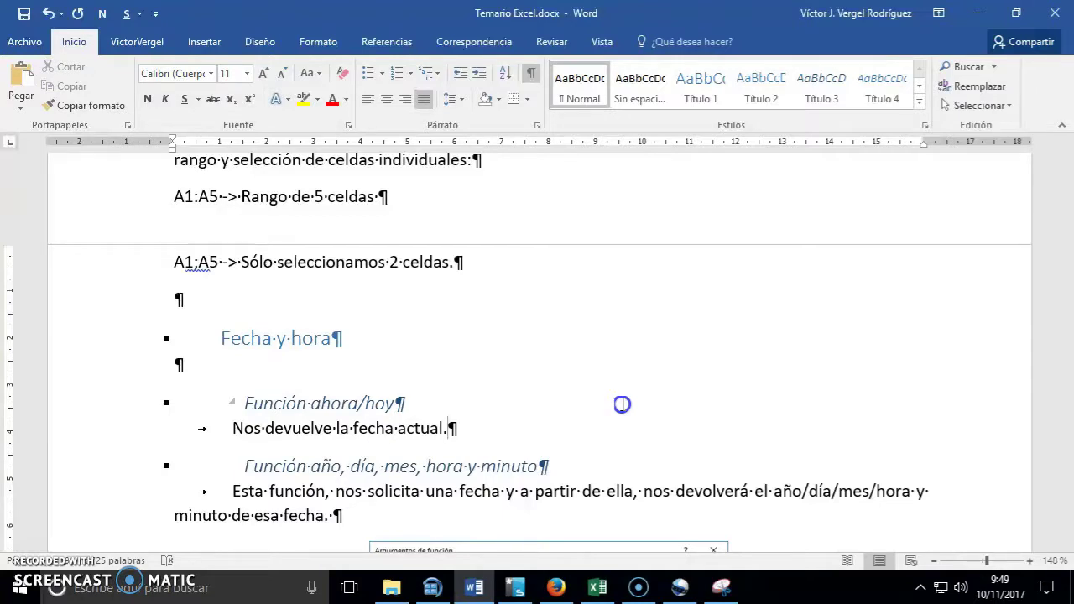
key(BackSpace)
text(con minu)
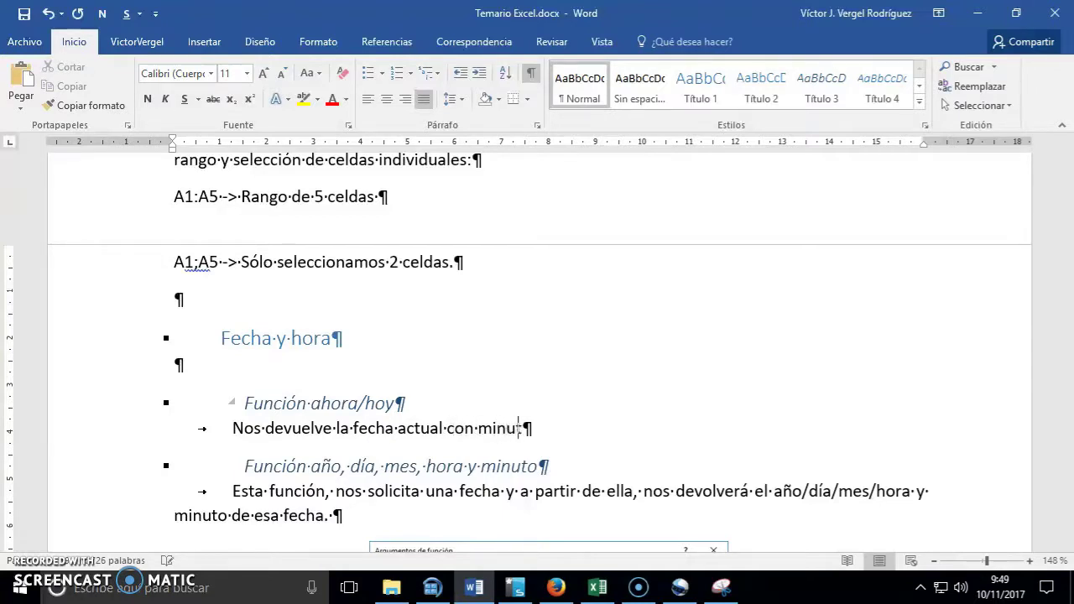
text(tos y segundo)
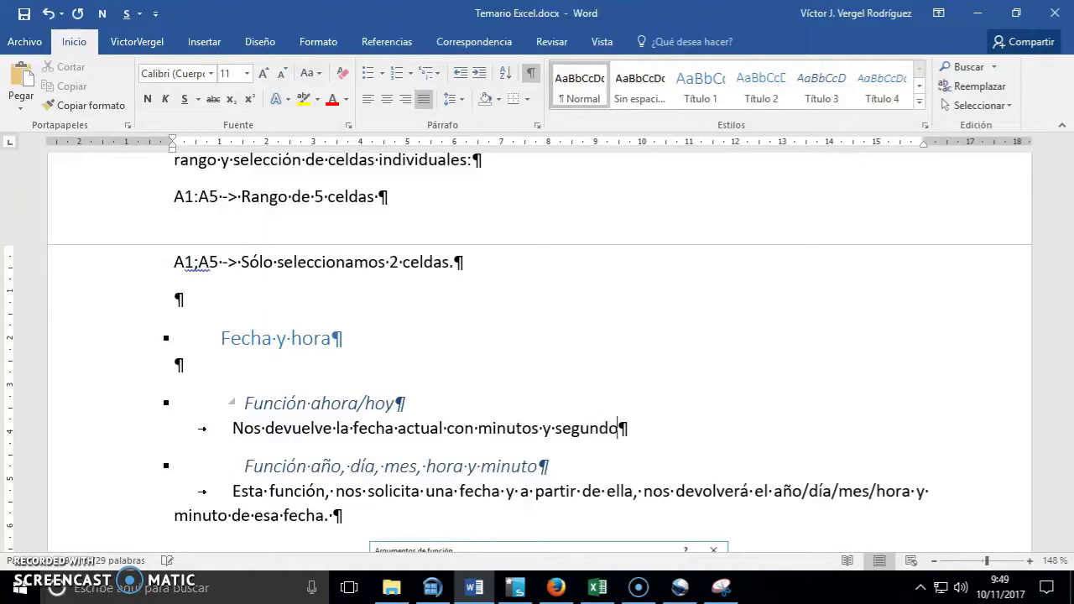
text(i su)
text(amos ahora, )
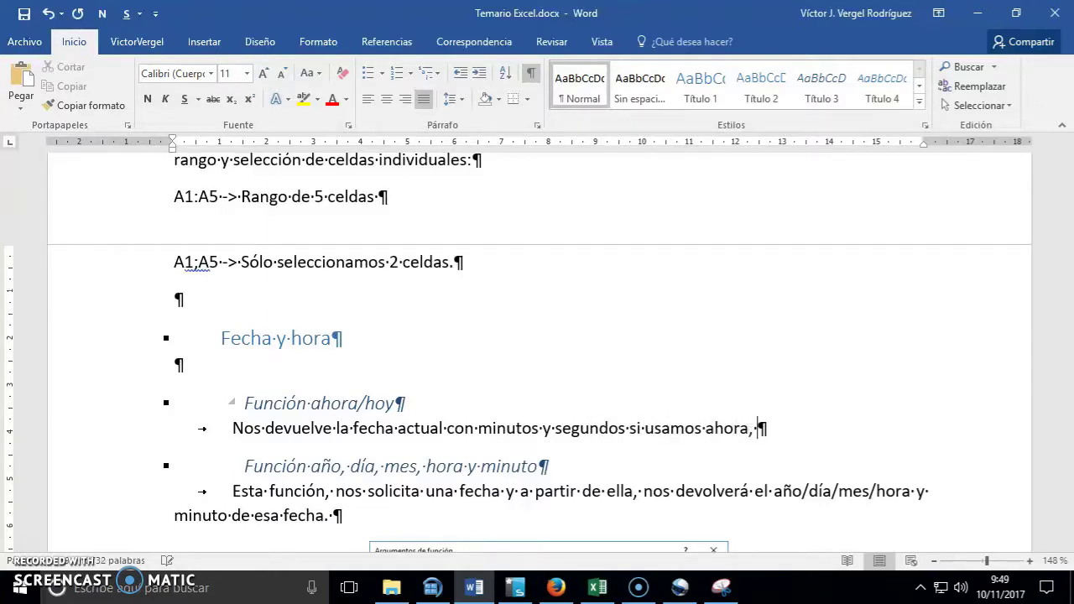
text(sin el)
text(los si us)
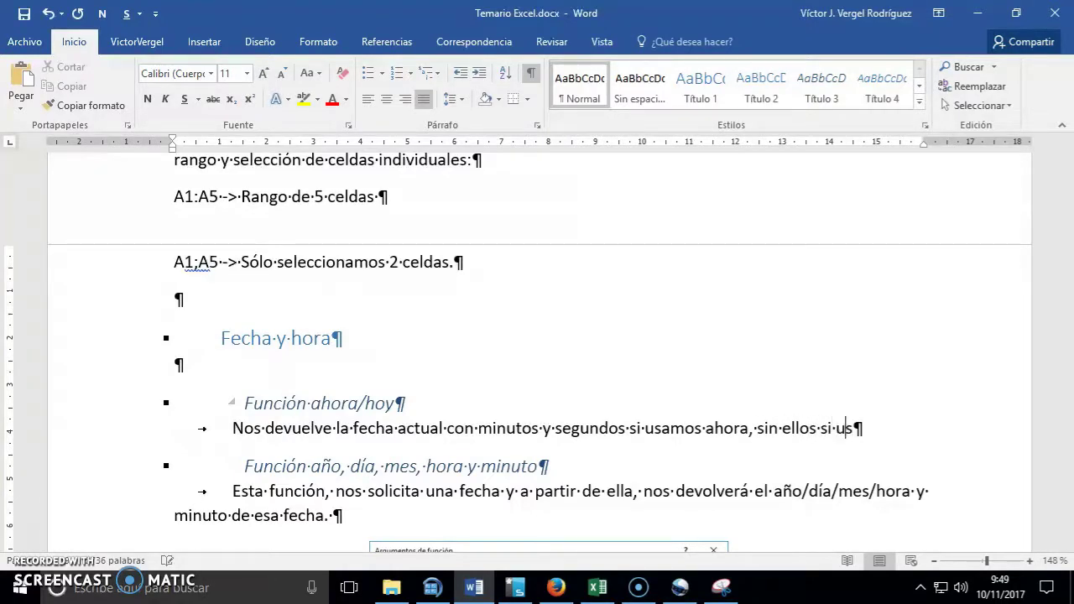
text(amos hoy.)
key(alt+Tab)
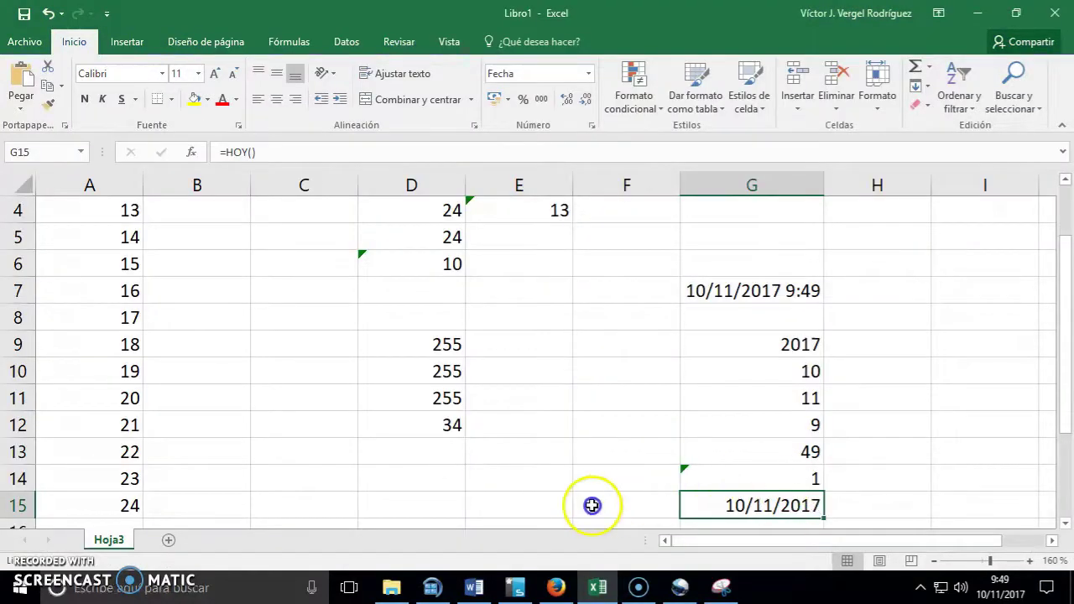
click(790, 504)
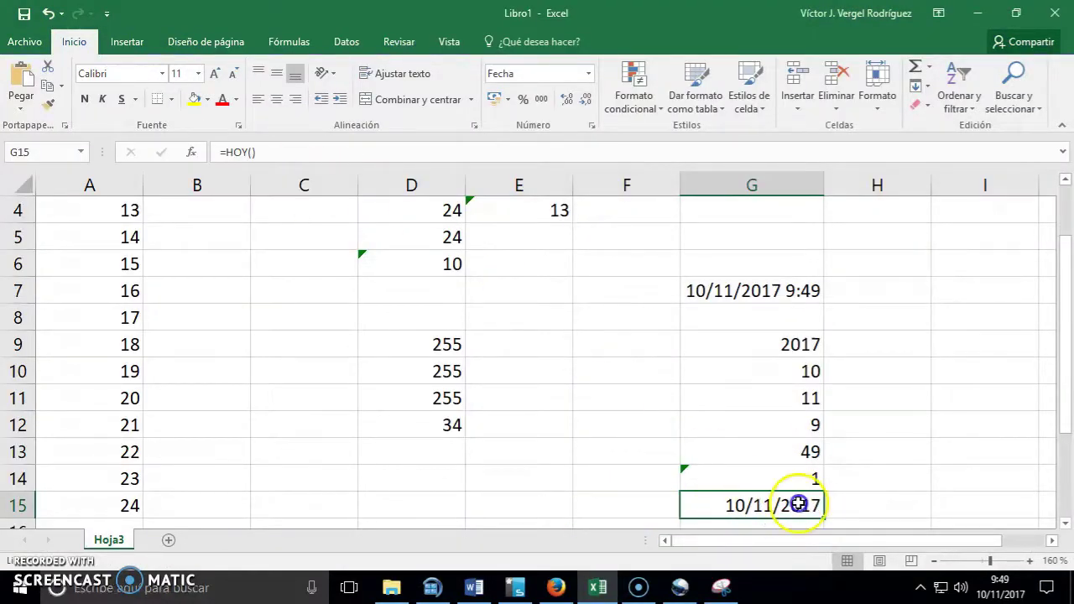